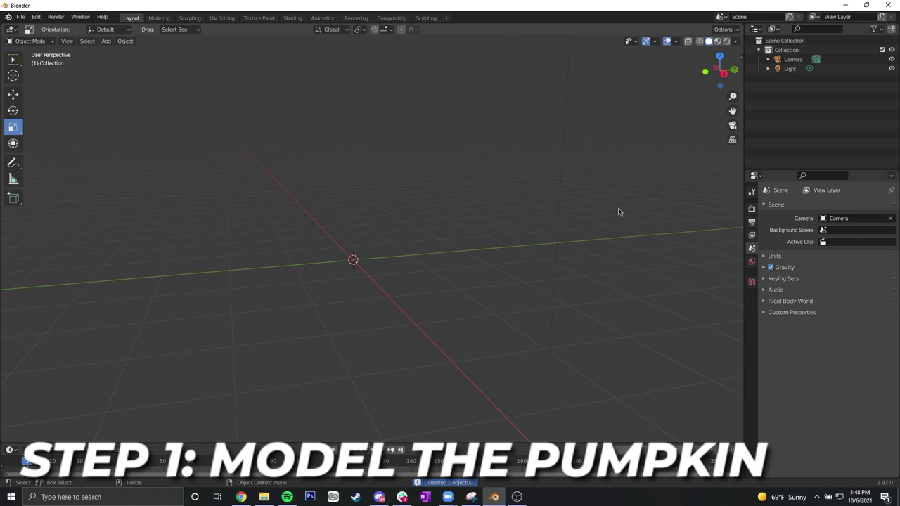
- Add a UV sphere at the scene origin as the pumpkin's base
click(106, 42)
mouse_move(121, 53)
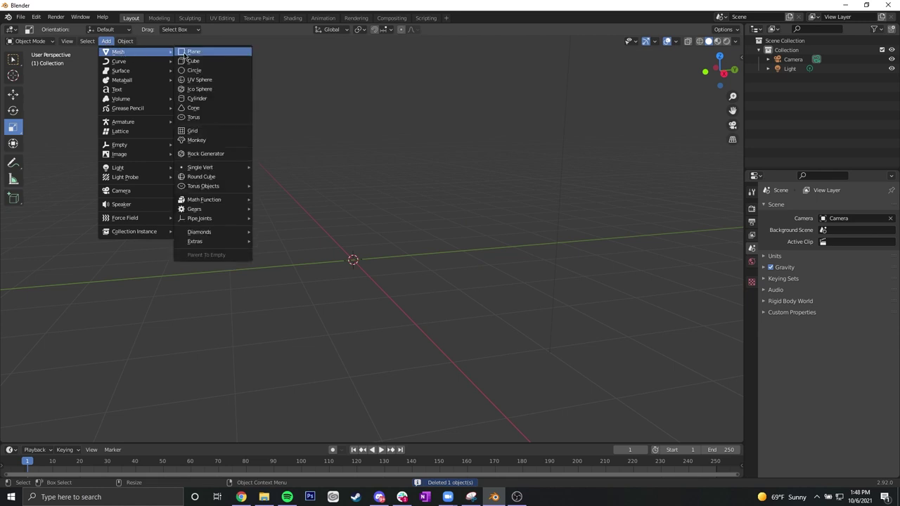
click(211, 80)
scroll(401, 240, up, 3)
middle_drag(401, 241, 392, 272)
- Set the new sphere to 10 segments and 12 rings
click(62, 436)
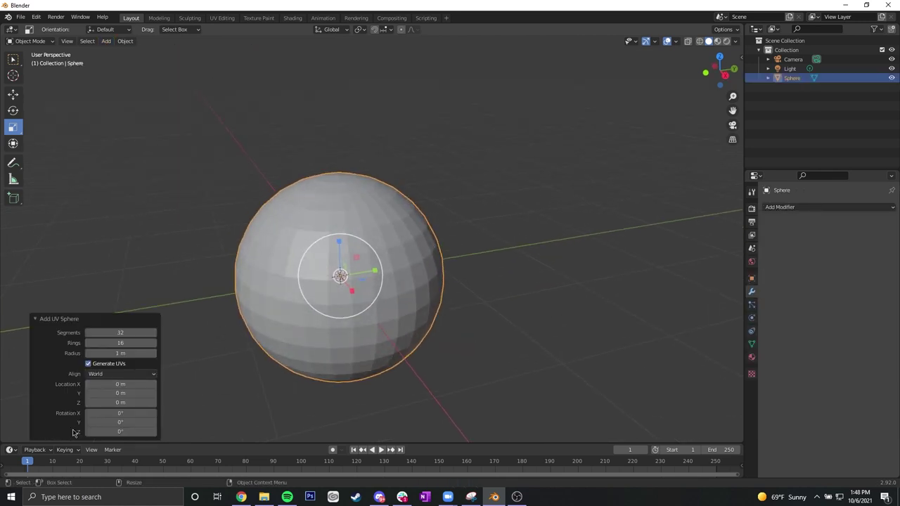
mouse_move(118, 332)
mouse_down()
mouse_move(84, 333)
mouse_move(105, 332)
mouse_up()
middle_drag(222, 249, 204, 260)
drag(123, 343, 115, 343)
click(127, 340)
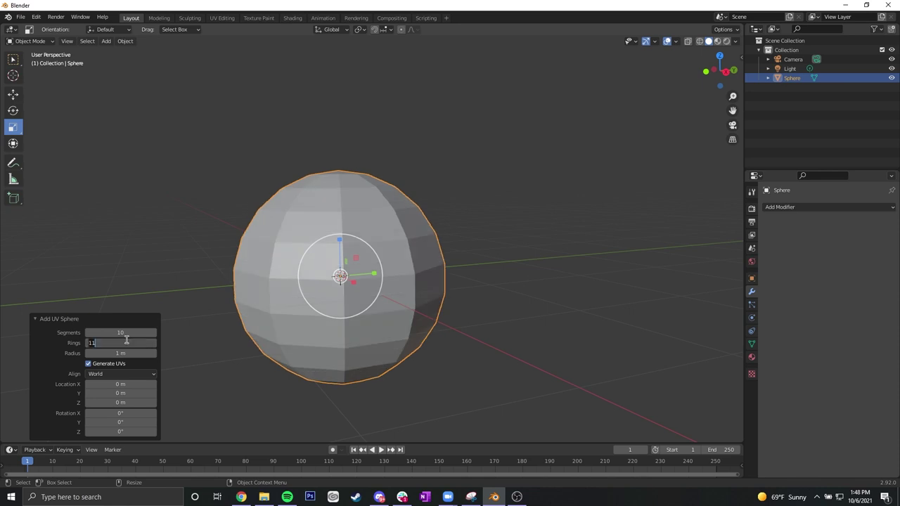
text(12)
key(Return)
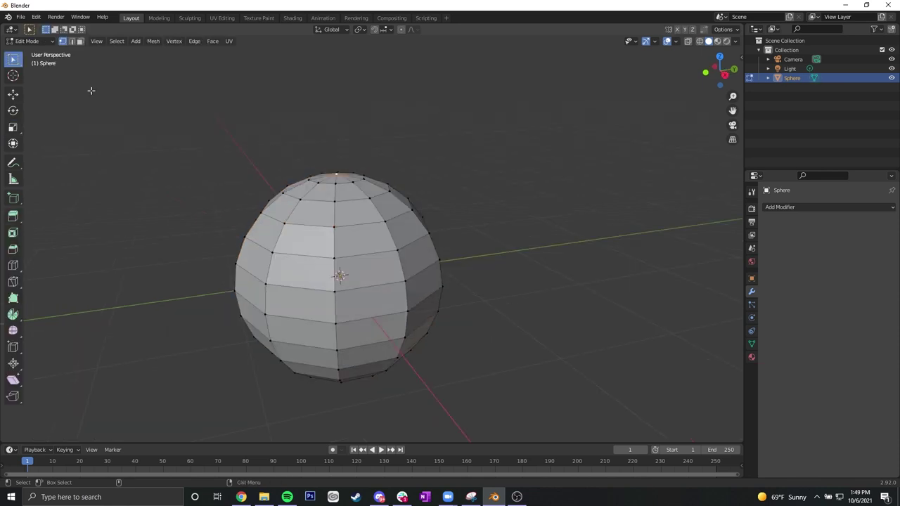
- Return to object mode, deselect the sphere and add a cube at the origin
key(Tab)
drag(340, 243, 341, 248)
middle_drag(342, 248, 464, 211)
click(472, 225)
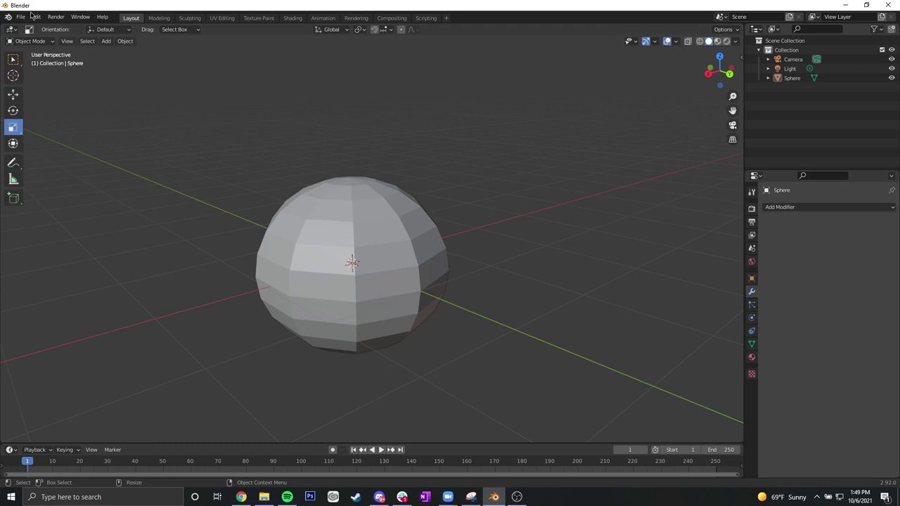
click(109, 45)
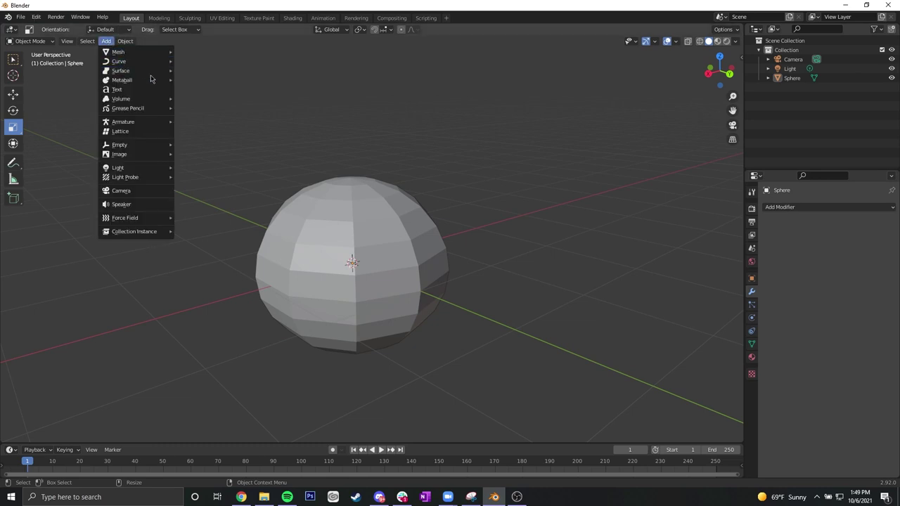
mouse_move(145, 55)
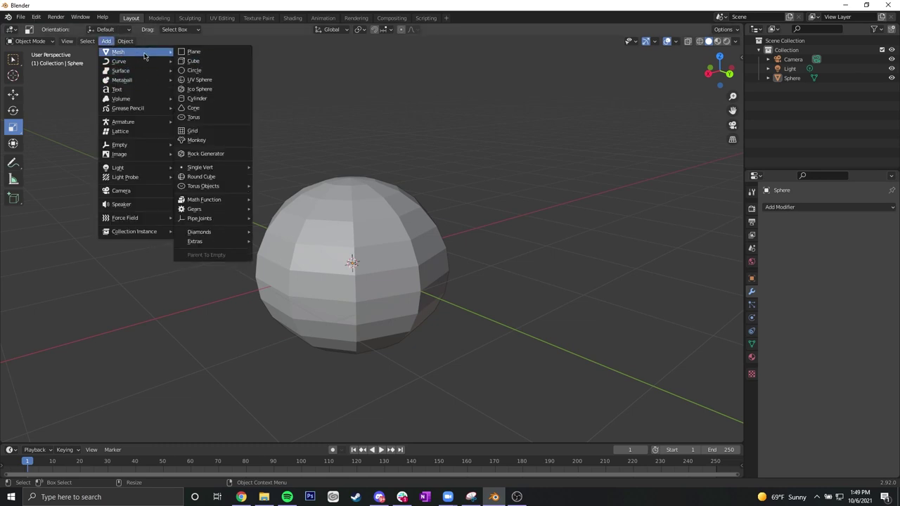
click(208, 63)
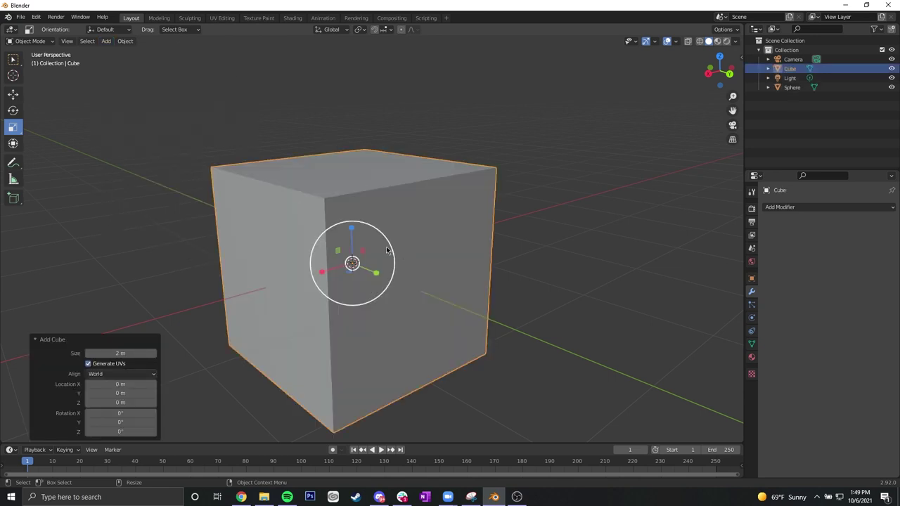
- Scale the cube down to about 0.24 and move it onto the sphere's front surface as an eye
key(s)
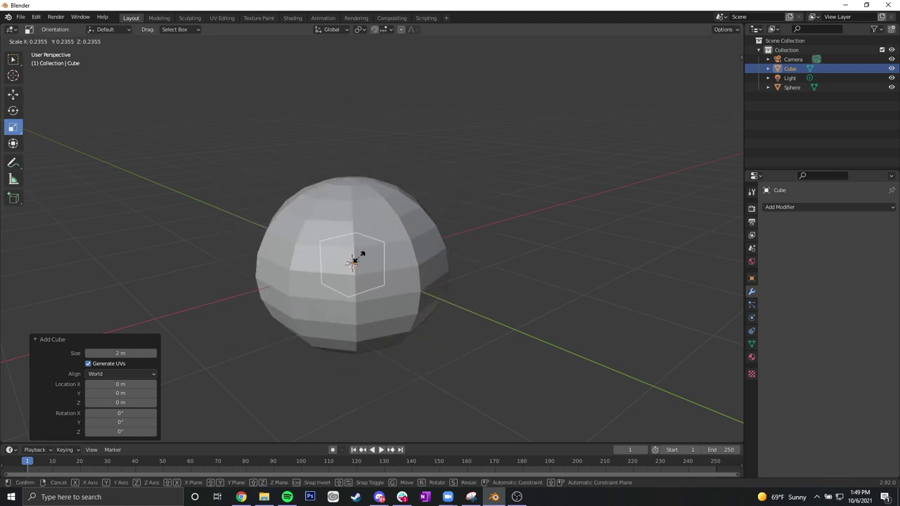
key(g)
drag(357, 259, 454, 305)
middle_drag(506, 291, 345, 275)
drag(350, 287, 320, 252)
middle_drag(320, 252, 372, 289)
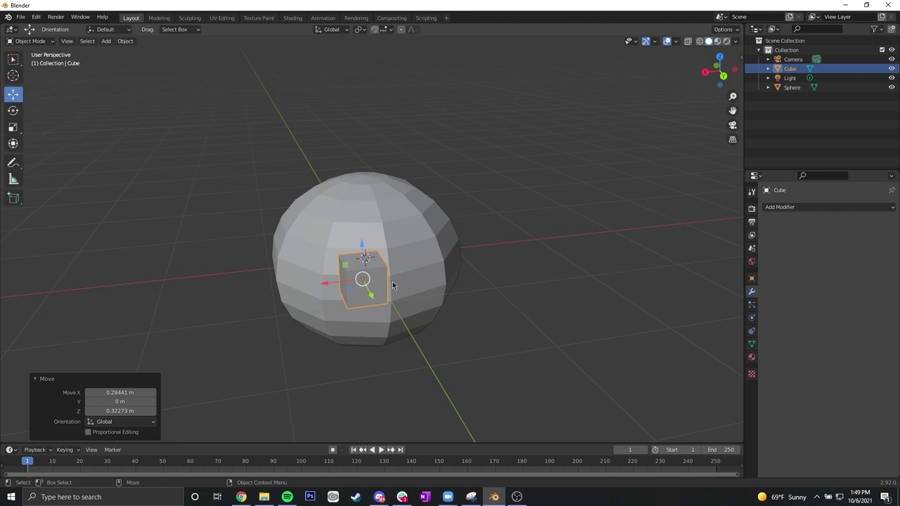
- Add a Subdivision Surface modifier to the small eye cube
click(827, 209)
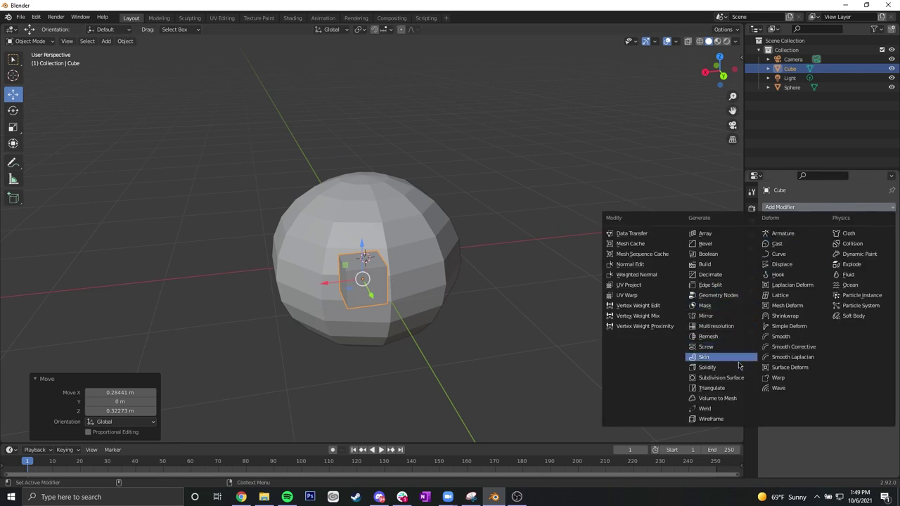
click(729, 381)
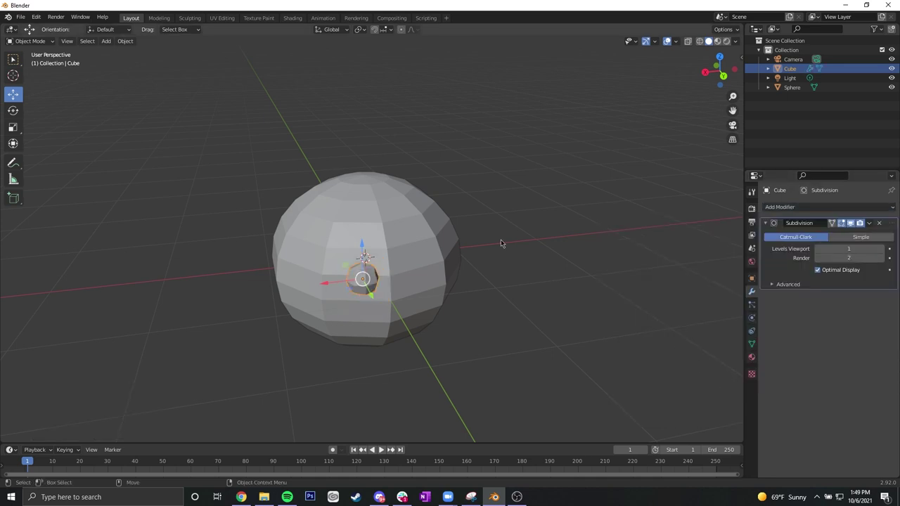
scroll(461, 242, up, 2)
alt+middle_drag(517, 251, 469, 163)
alt+drag(470, 162, 438, 178)
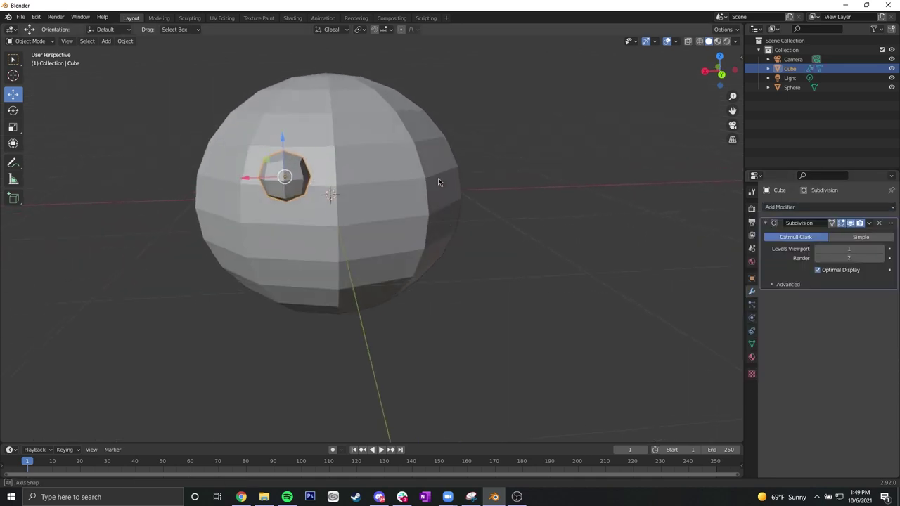
- Stretch the eye shape along X by a factor of about 1.44
key(r)
drag(247, 176, 230, 173)
scroll(285, 166, up, 4)
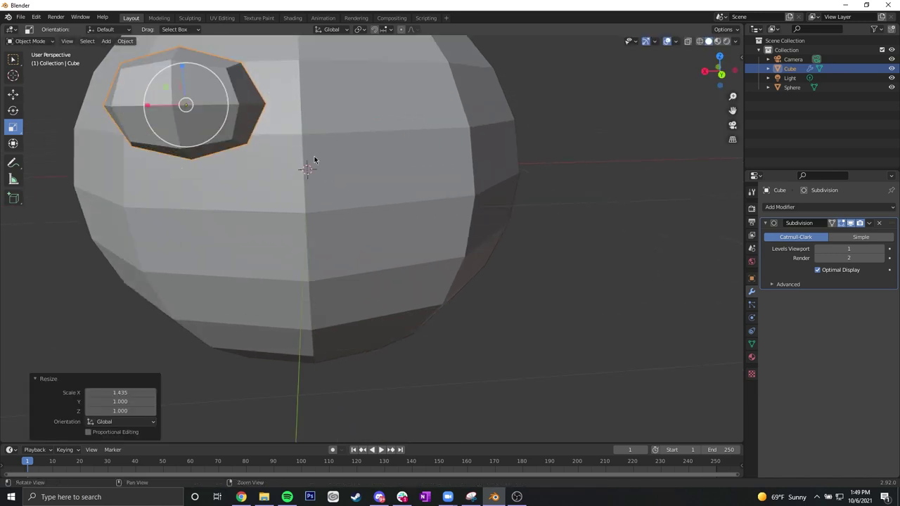
middle_drag(419, 206, 427, 209)
- Check the eye's mesh in edit mode, return to object mode and apply its Subdivision modifier
key(Tab)
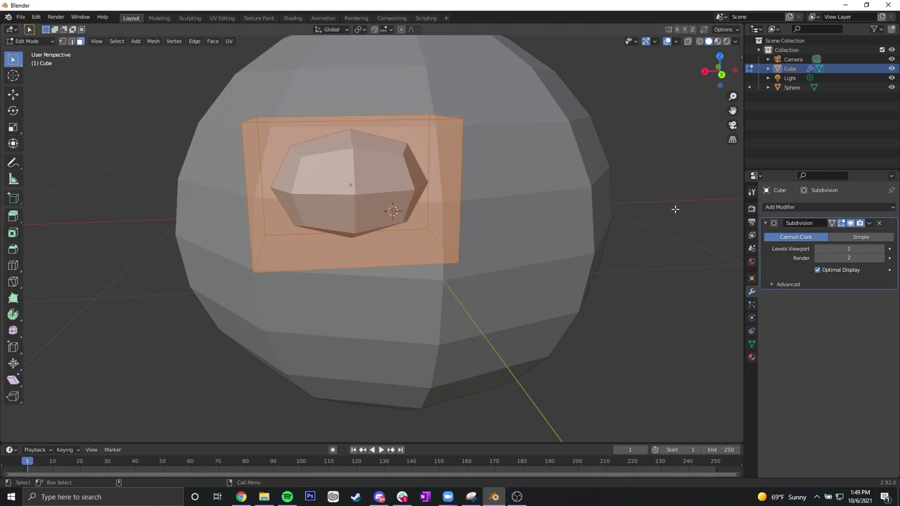
key(Tab)
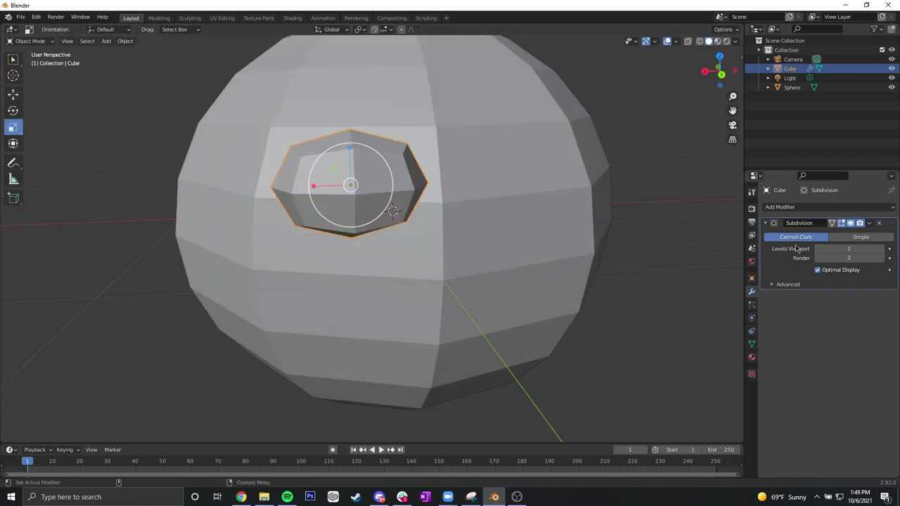
click(871, 223)
click(859, 232)
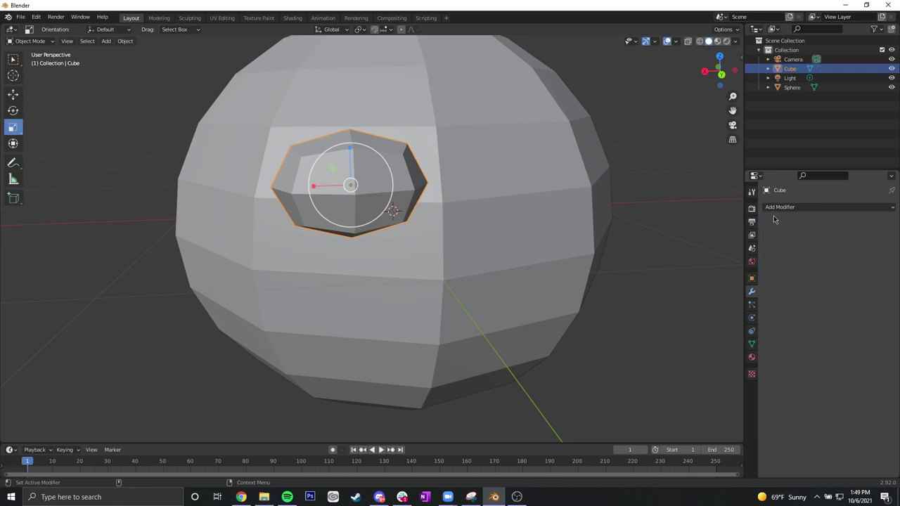
click(382, 138)
key(Tab)
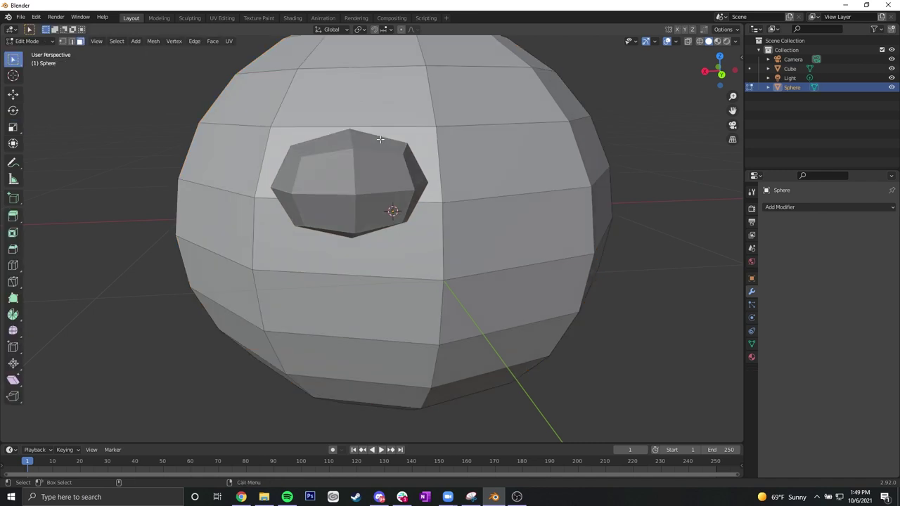
click(362, 158)
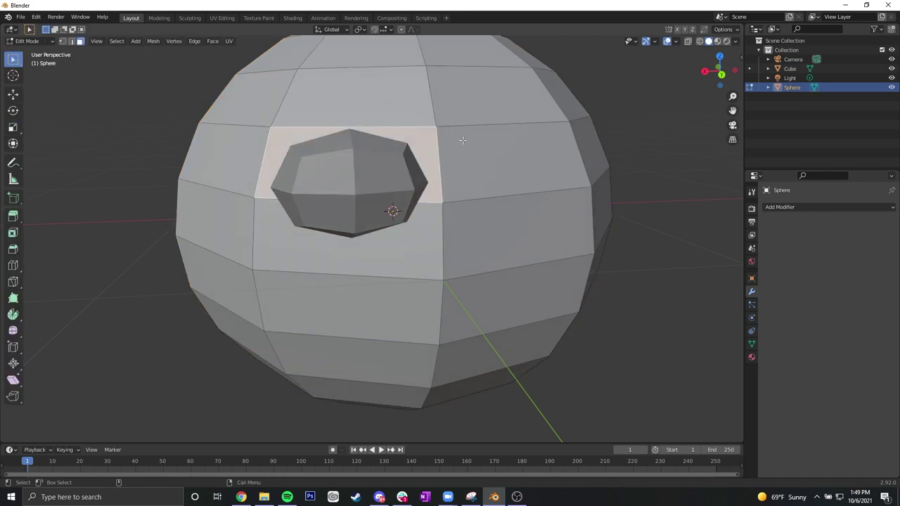
key(Tab)
- Select the eye shape and enter edit mode on it
click(360, 165)
key(Tab)
middle_drag(443, 166, 447, 167)
- Select upper faces on the eye's inner half and raise them along Z with proportional editing at a size of about 0.15
click(332, 190)
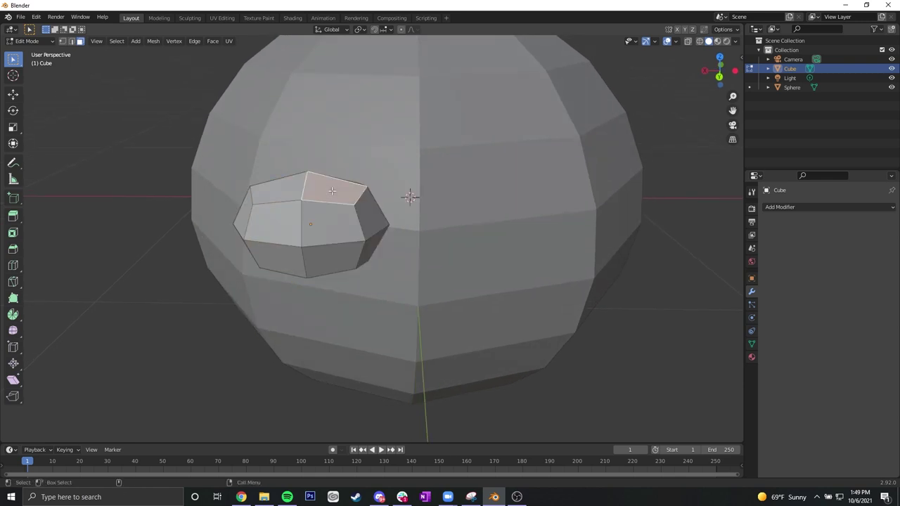
middle_drag(370, 185, 324, 216)
shift+click(299, 235)
middle_drag(339, 248, 368, 228)
key(shift+space)
key(g)
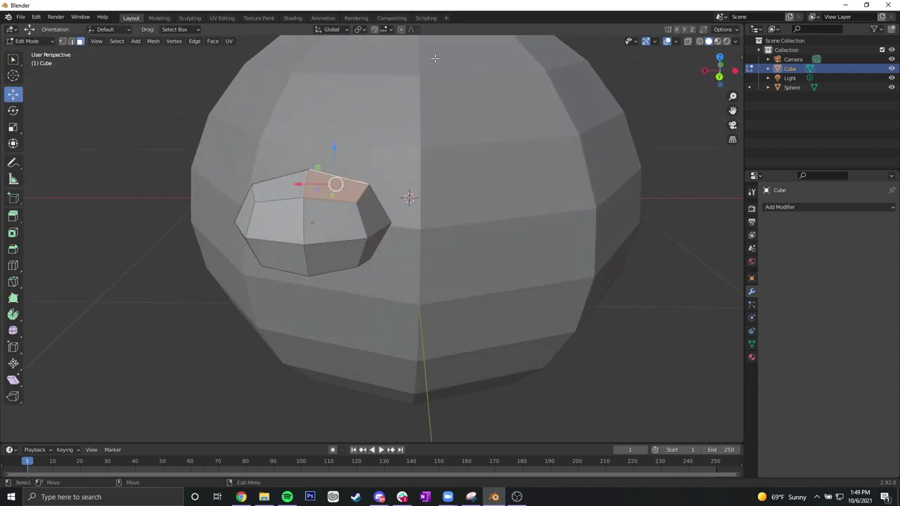
click(413, 29)
mouse_move(335, 145)
mouse_down()
mouse_move(338, 119)
mouse_move(335, 131)
mouse_up()
scroll(335, 132, up, 14)
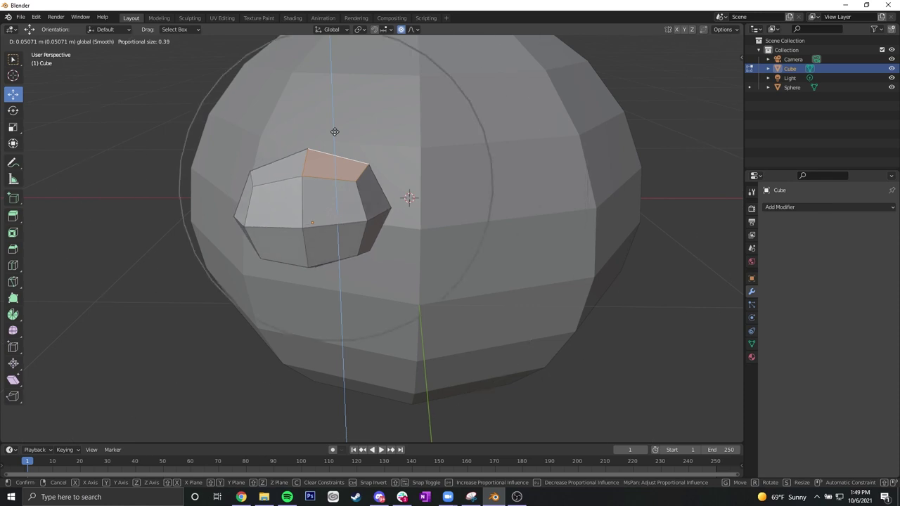
scroll(336, 135, up, 5)
mouse_move(335, 131)
mouse_down()
mouse_move(337, 148)
mouse_move(337, 115)
mouse_move(337, 137)
mouse_move(339, 125)
mouse_up()
middle_drag(404, 245, 415, 226)
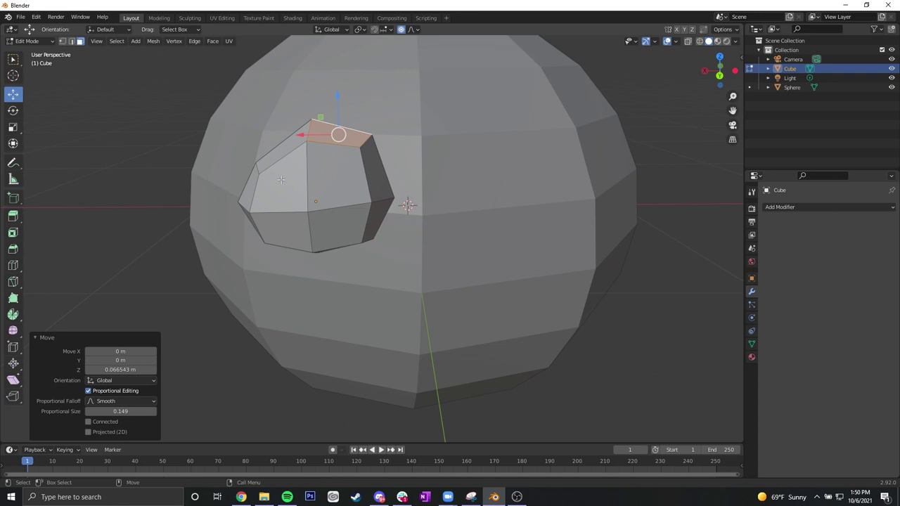
- Lower the selected upper faces along Z with a larger proportional radius to flatten the eye, and undo the last change
drag(337, 101, 332, 157)
scroll(344, 124, down, 7)
middle_drag(278, 185, 356, 274)
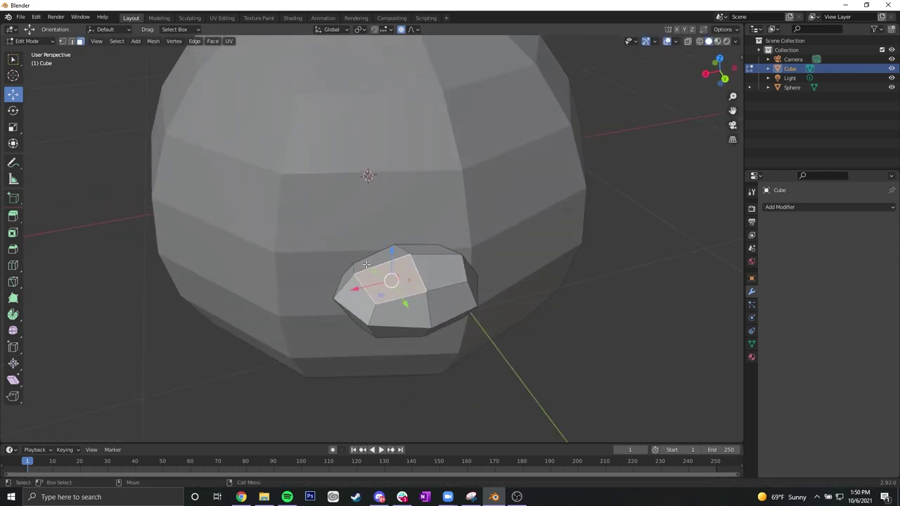
key(ctrl+z)
- Scale the eye's upper outer face along X to about 0.74 with a proportional size of about 0.42
middle_drag(368, 263, 297, 180)
key(s)
drag(282, 173, 295, 169)
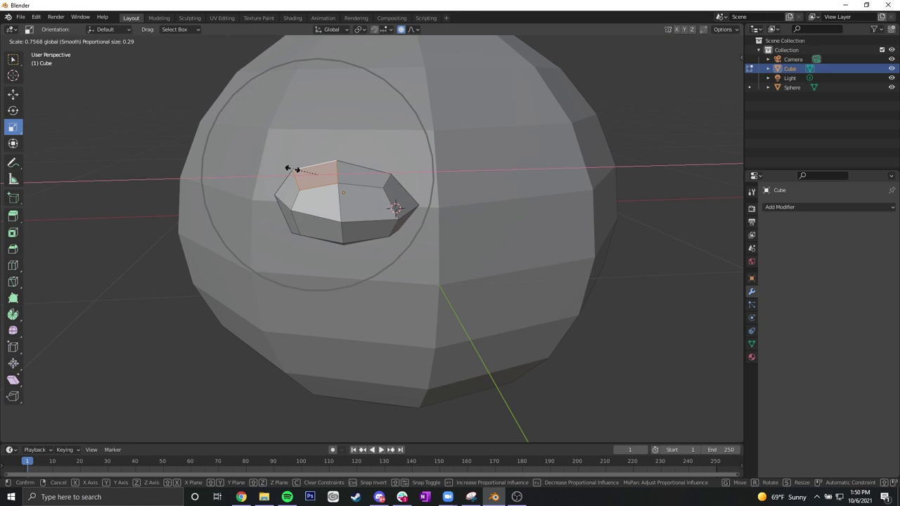
scroll(294, 169, down, 4)
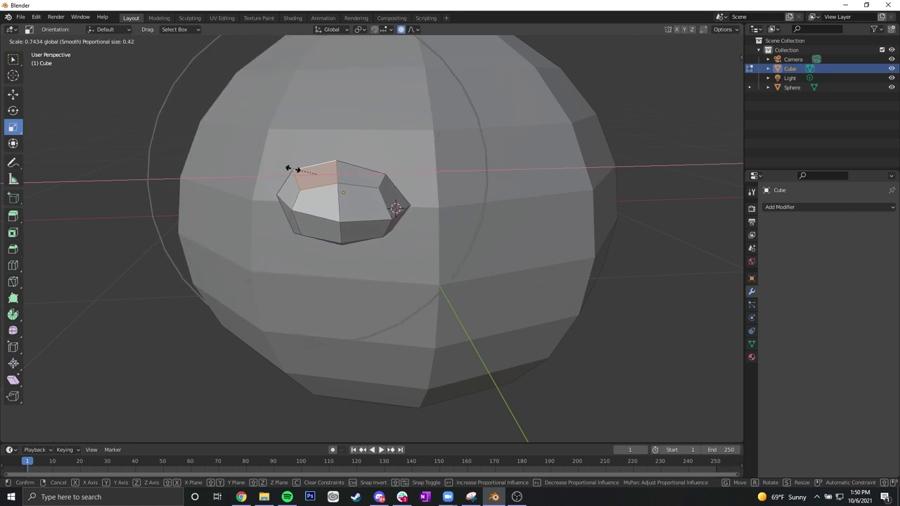
drag(294, 169, 293, 169)
middle_drag(339, 211, 295, 156)
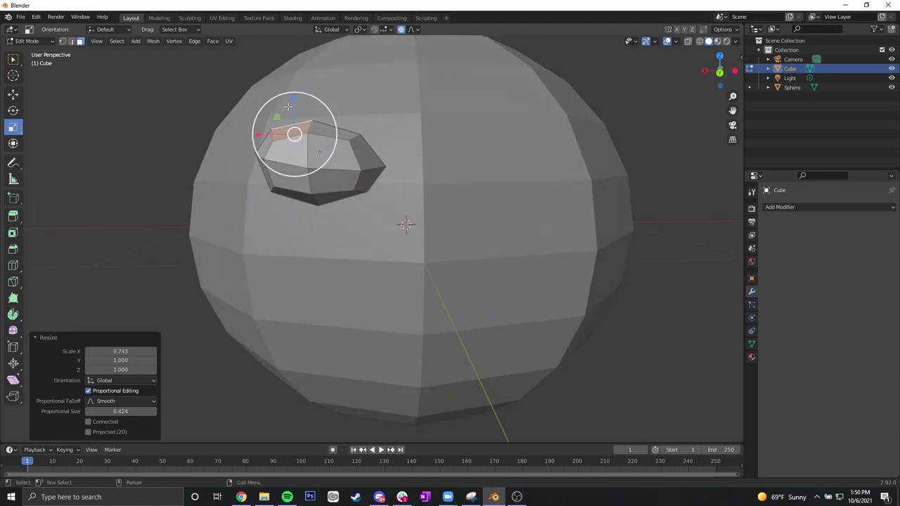
- Raise the eye's upper outer face along Z with a wider proportional influence and return to object mode
key(w)
drag(292, 101, 294, 83)
scroll(292, 94, down, 7)
middle_drag(363, 140, 422, 152)
key(Tab)
- Push the eye shape about 0.41 m along Y into the sphere's front surface
mouse_move(548, 205)
mouse_down()
mouse_move(532, 199)
mouse_move(546, 199)
mouse_up()
middle_drag(547, 199, 604, 222)
key(w)
drag(585, 233, 456, 203)
middle_drag(456, 203, 476, 183)
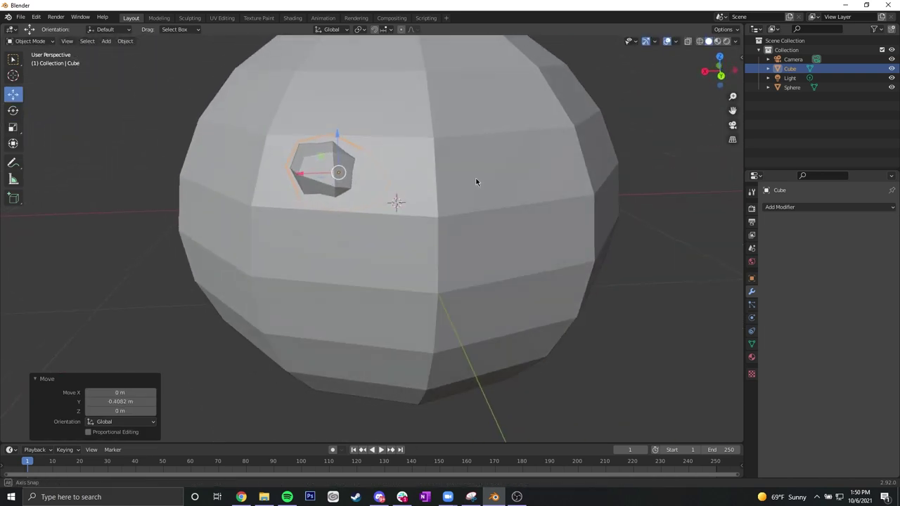
- Rotate the eye about -24.5° around Z to follow the sphere's curve, and shift it inward toward the sphere's middle
key(shift+space)
key(r)
drag(359, 182, 345, 177)
key(shift+space)
key(g)
mouse_move(345, 176)
middle_down()
mouse_move(395, 179)
mouse_move(346, 177)
middle_up()
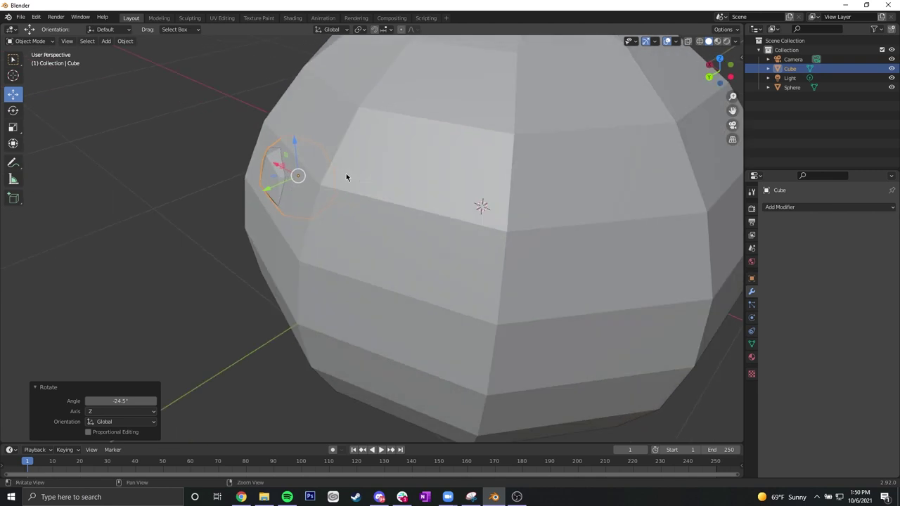
drag(285, 154, 305, 163)
- Tilt the eye 8.17° around X, nudge it about 0.02 m in the XY plane and deselect it
key(shift+space)
key(r)
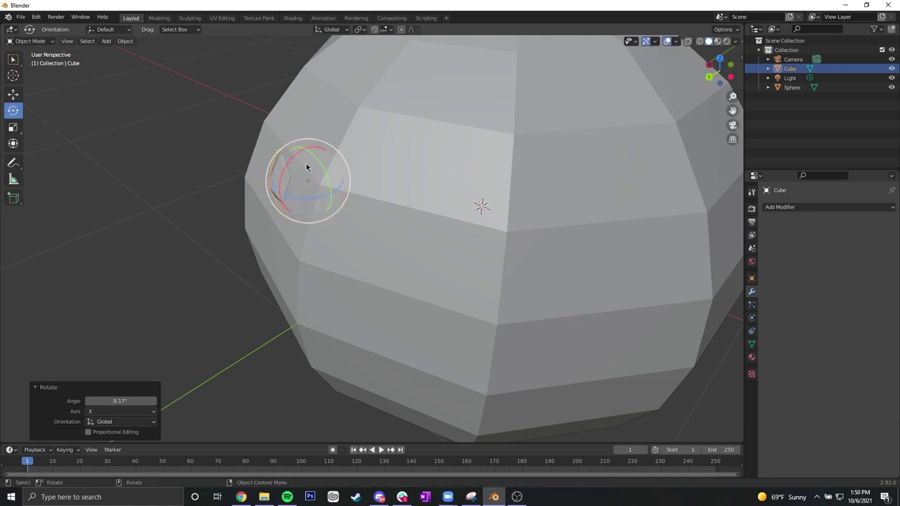
middle_drag(306, 164, 407, 192)
key(shift+space)
key(g)
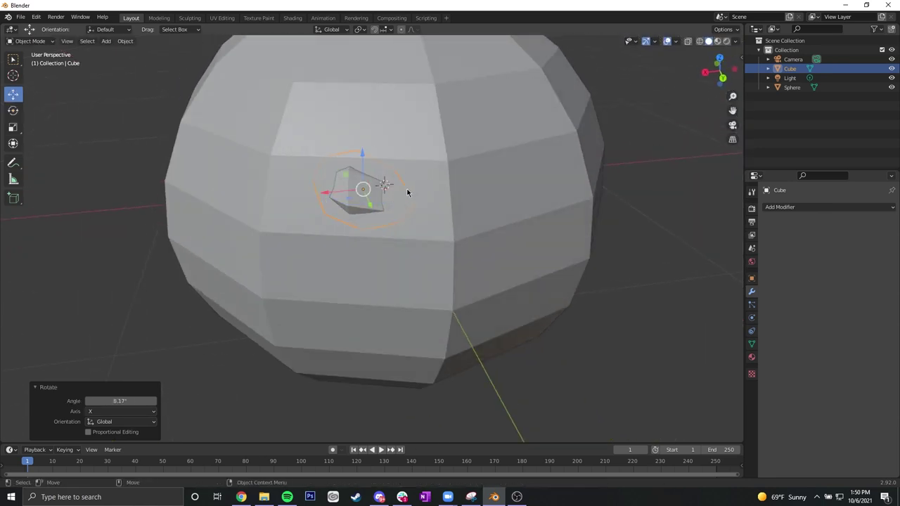
key(g)
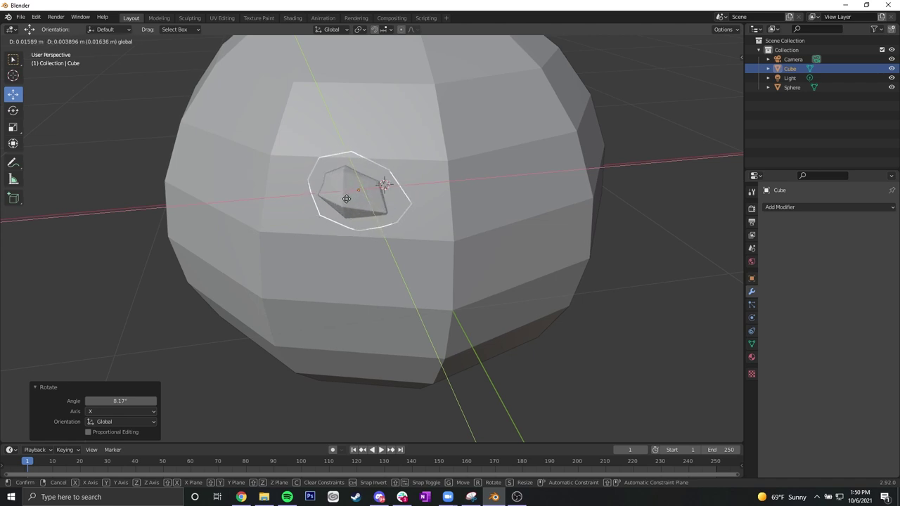
click(346, 199)
click(673, 206)
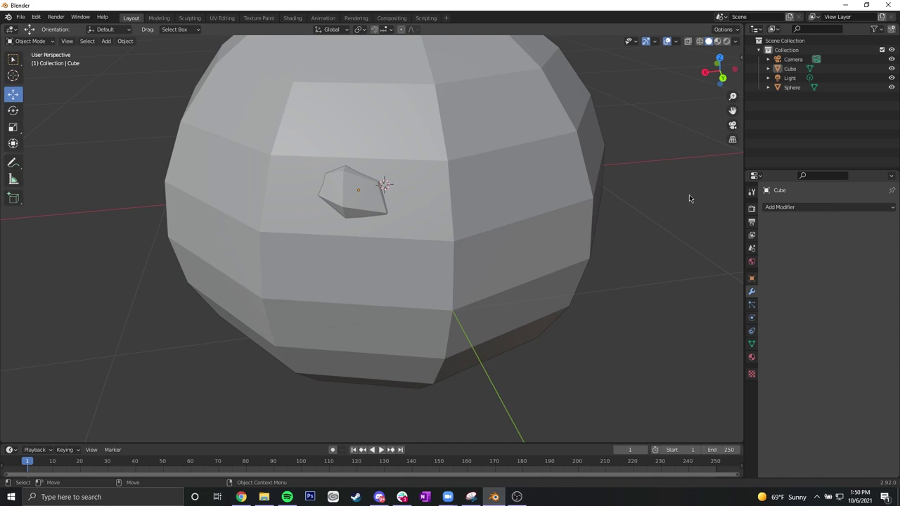
- Add a Boolean modifier to the sphere and use the eye mesh as its operand object
click(344, 192)
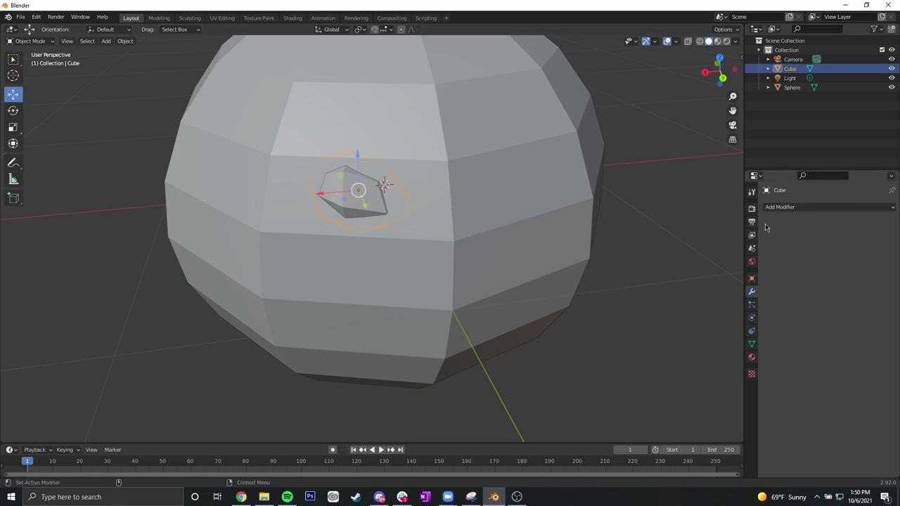
click(517, 169)
click(786, 206)
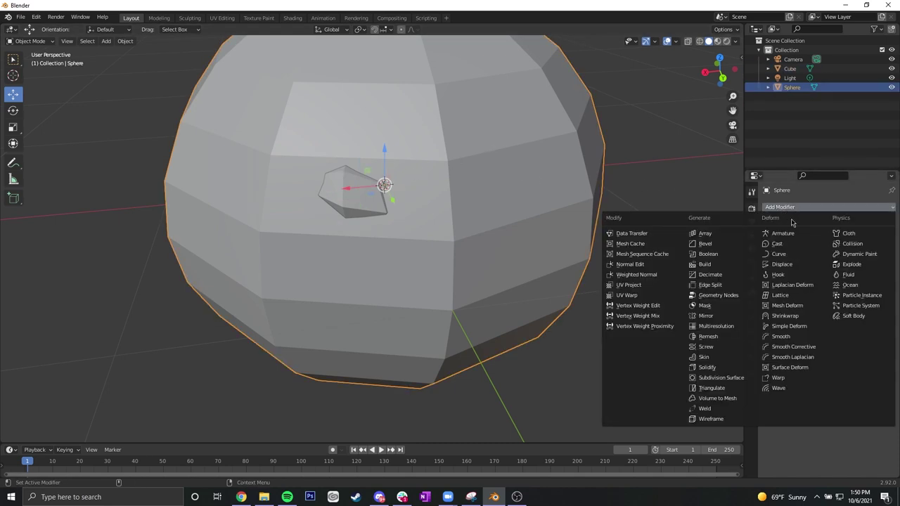
click(712, 254)
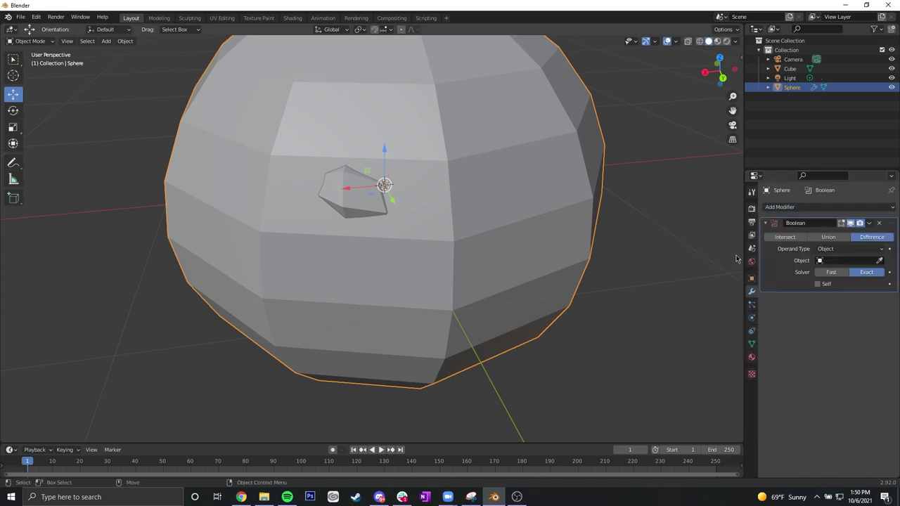
click(880, 261)
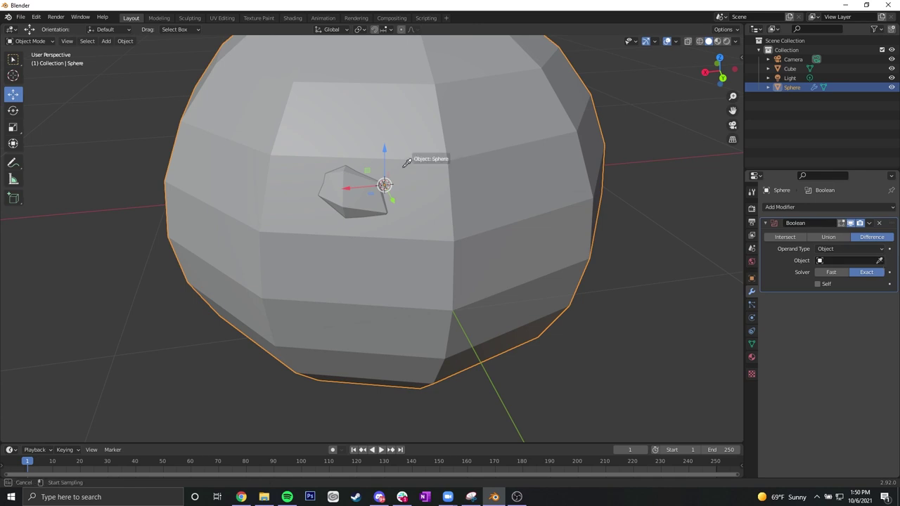
click(337, 186)
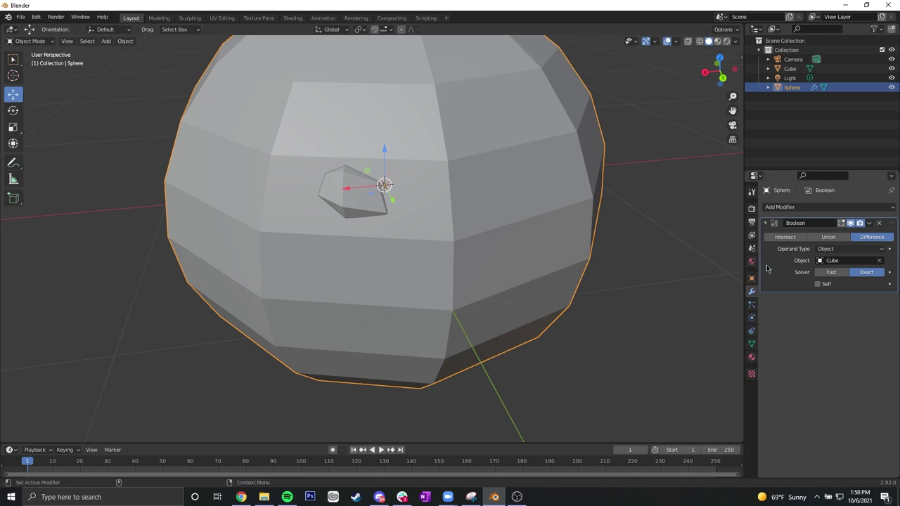
- Try the Boolean's Fast and Exact solvers and compare the Union, Intersect and Difference operations
click(832, 273)
click(865, 274)
click(829, 238)
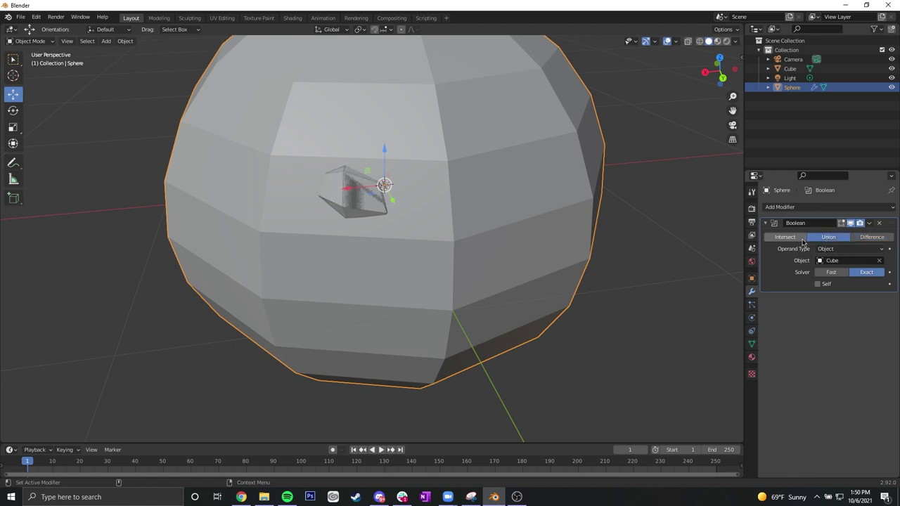
click(802, 238)
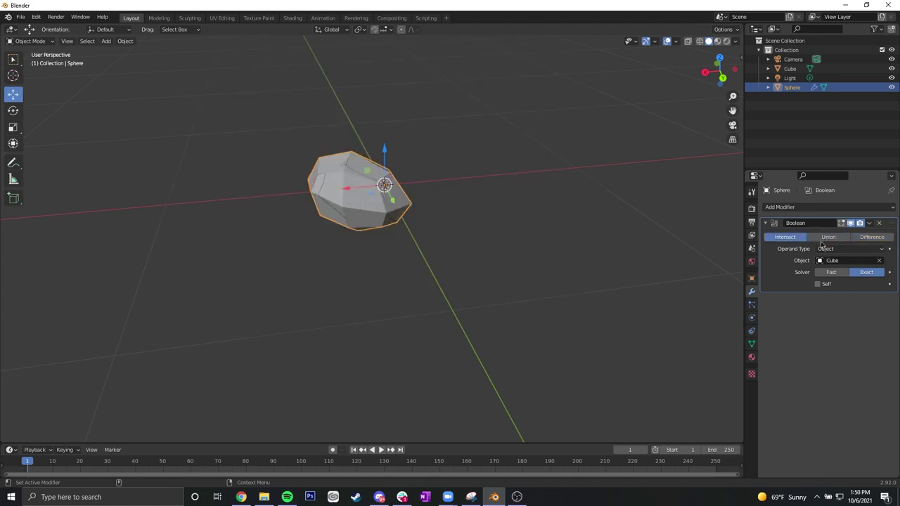
click(863, 238)
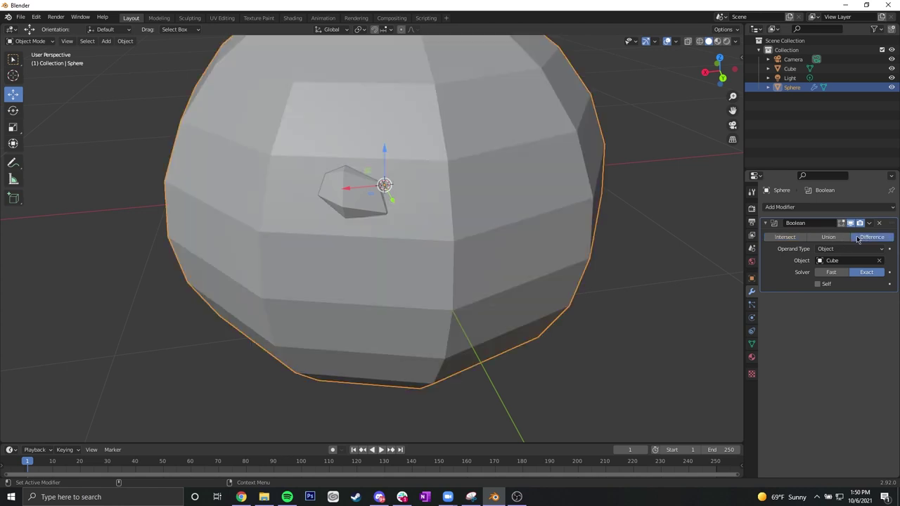
click(844, 237)
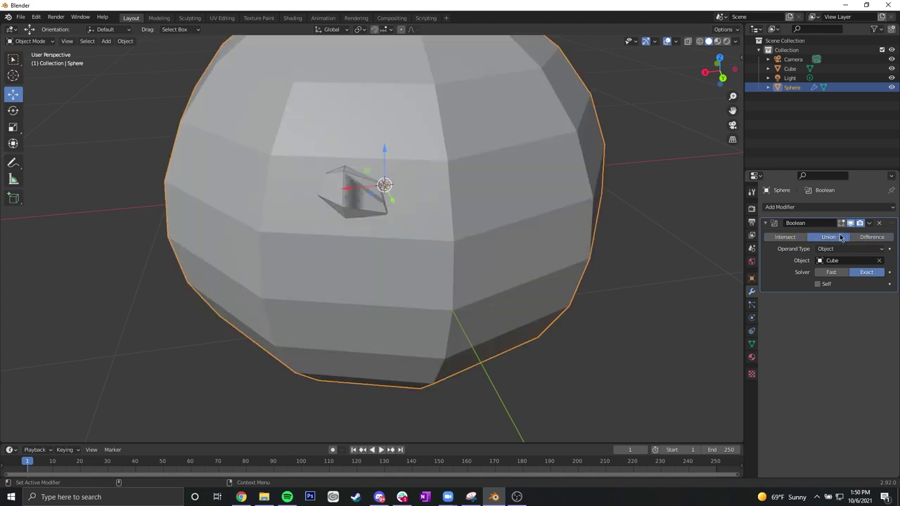
middle_drag(483, 191, 526, 170)
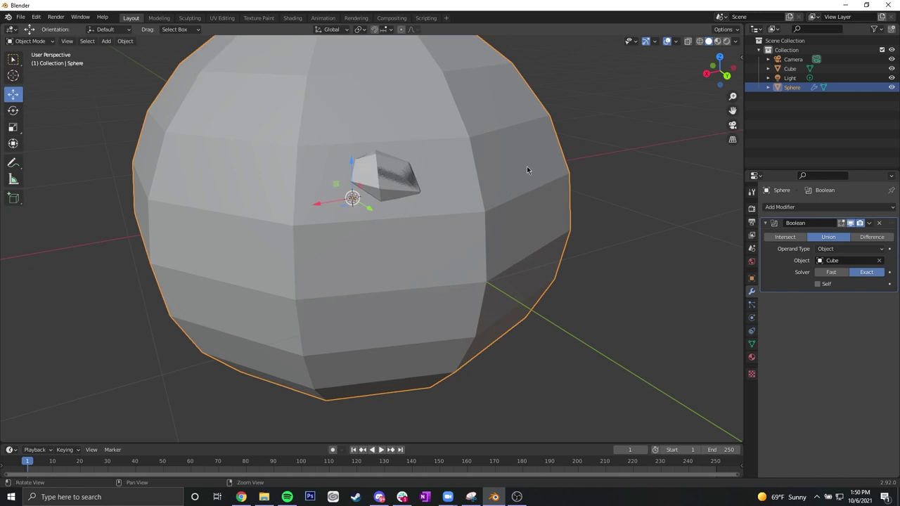
- Hide the eye mesh and set the sphere's Boolean operation to Difference to cut the eye hole
click(892, 87)
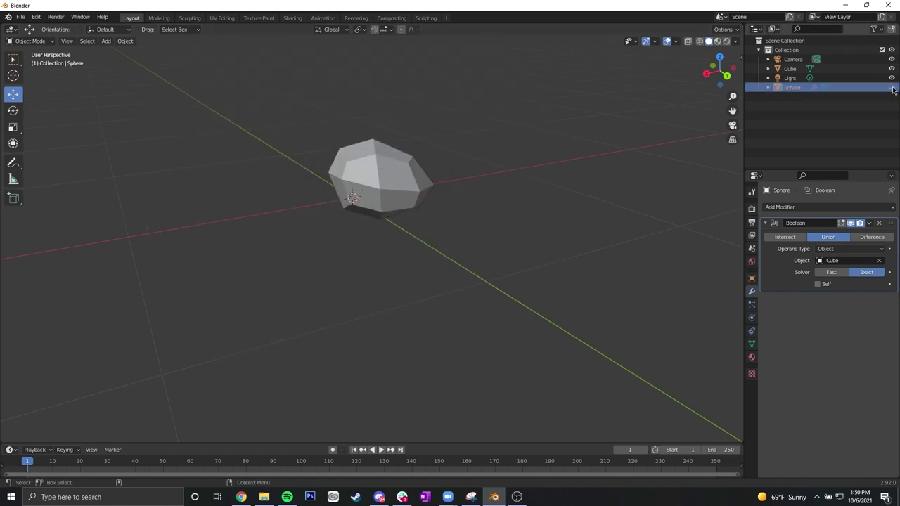
click(892, 87)
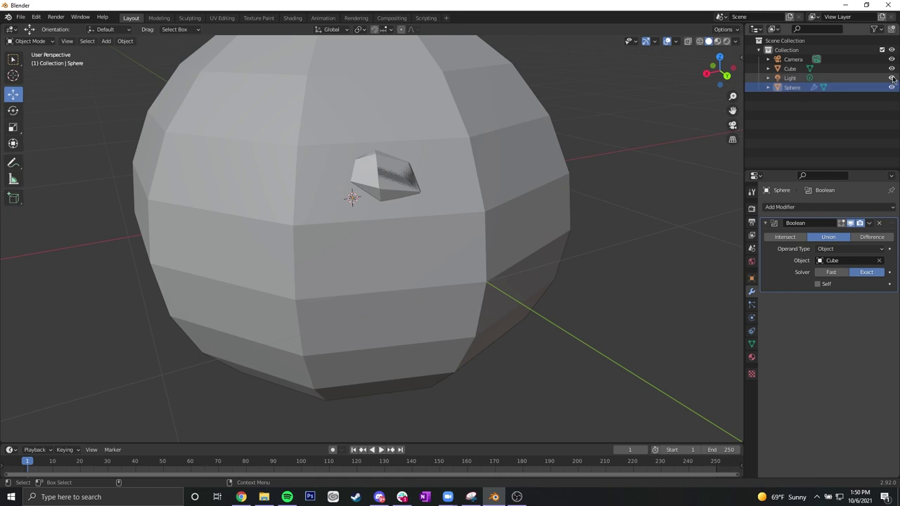
click(892, 69)
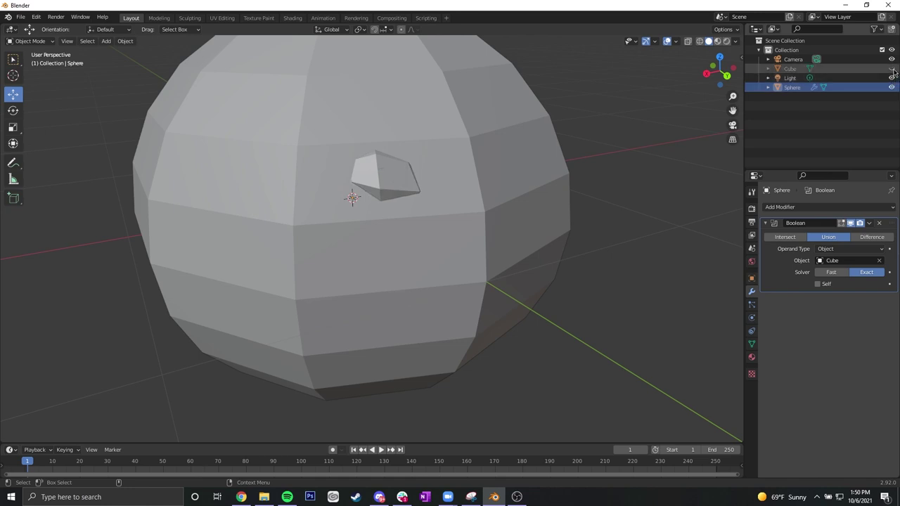
click(893, 69)
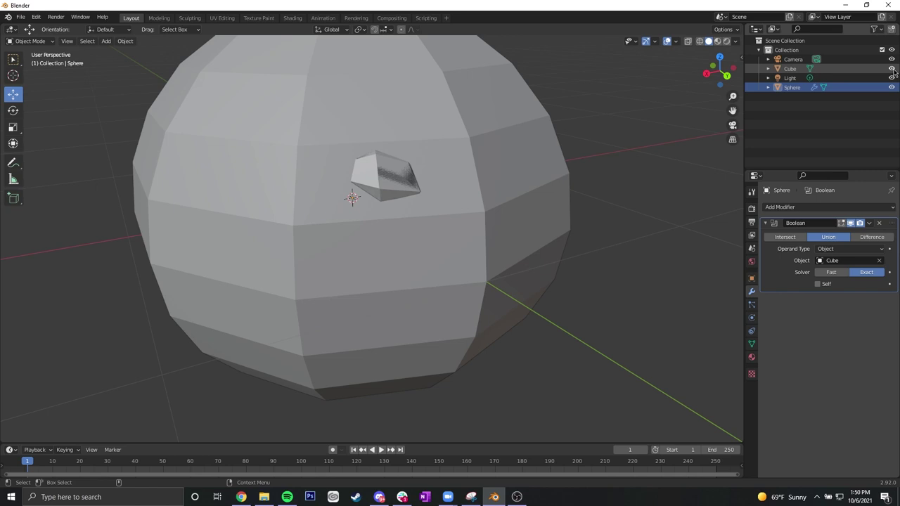
click(891, 68)
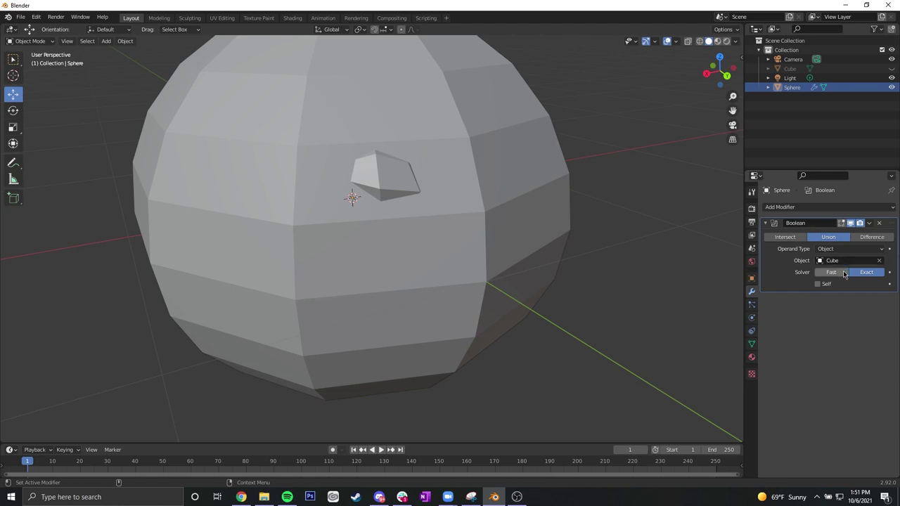
click(866, 238)
mouse_move(493, 166)
middle_down()
mouse_move(365, 172)
mouse_move(456, 185)
mouse_move(486, 161)
middle_up()
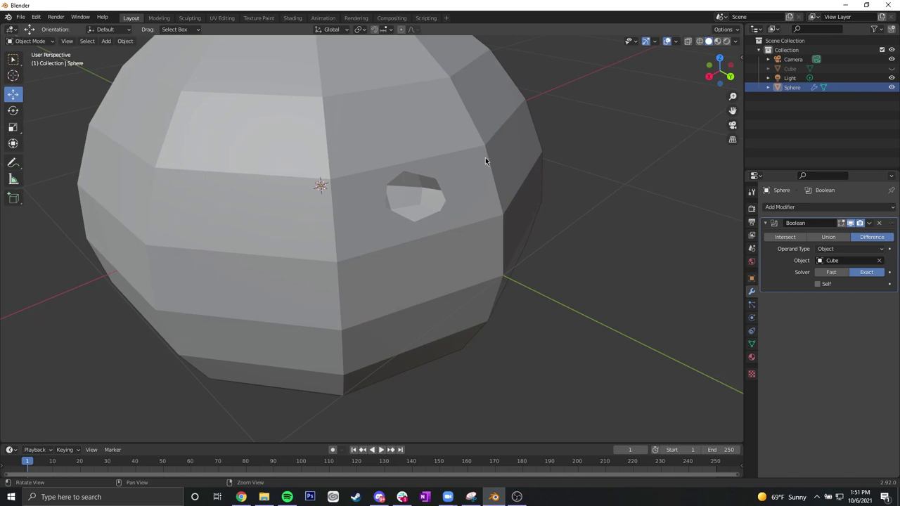
- Unhide the eye mesh, scale it uniformly to about 1.46, and hide it again to check the enlarged hole
click(799, 70)
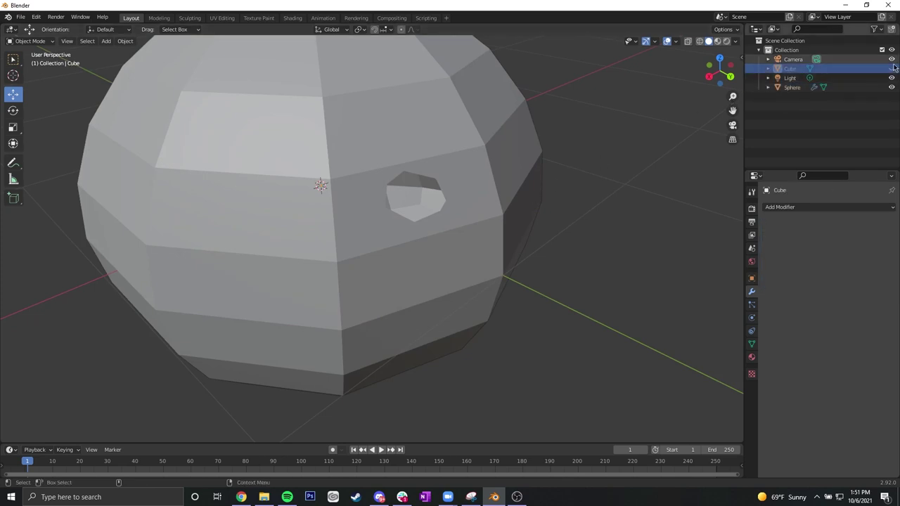
key(alt+h)
middle_drag(416, 195, 452, 212)
click(453, 213)
key(s)
drag(448, 204, 466, 180)
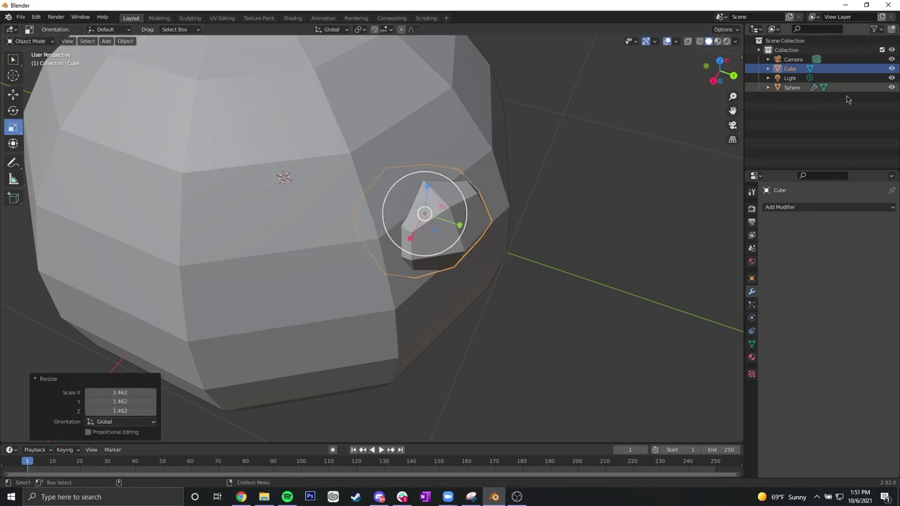
click(891, 69)
middle_drag(613, 201, 511, 232)
scroll(512, 179, down, 3)
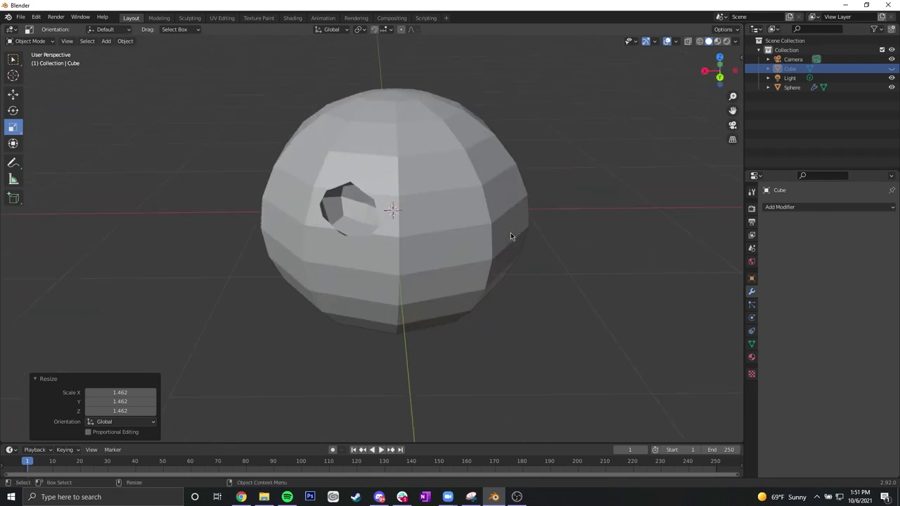
scroll(500, 239, up, 3)
- Unhide the eye mesh and lower it about 0.155 m along Z
click(891, 69)
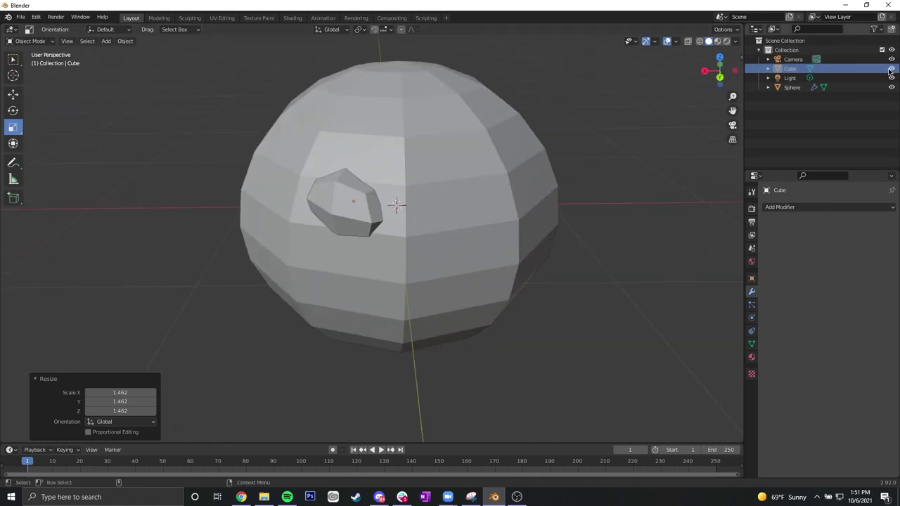
key(g)
click(343, 181)
drag(352, 167, 351, 195)
middle_drag(494, 248, 491, 222)
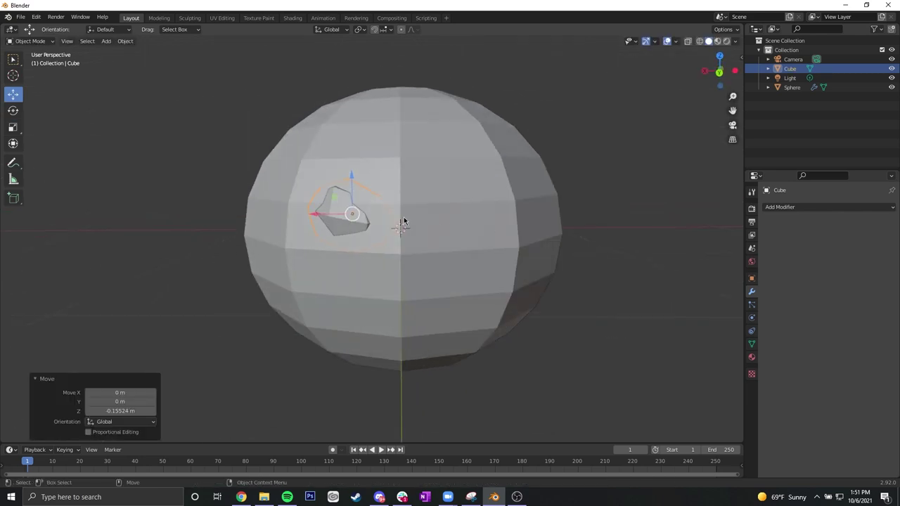
- Enlarge the eye mesh slightly, finishing with a scale of about 1.054, and adjust its position along X and Y
key(s)
drag(385, 199, 392, 194)
key(g)
drag(318, 212, 307, 211)
middle_drag(389, 213, 376, 256)
drag(319, 260, 328, 254)
key(s)
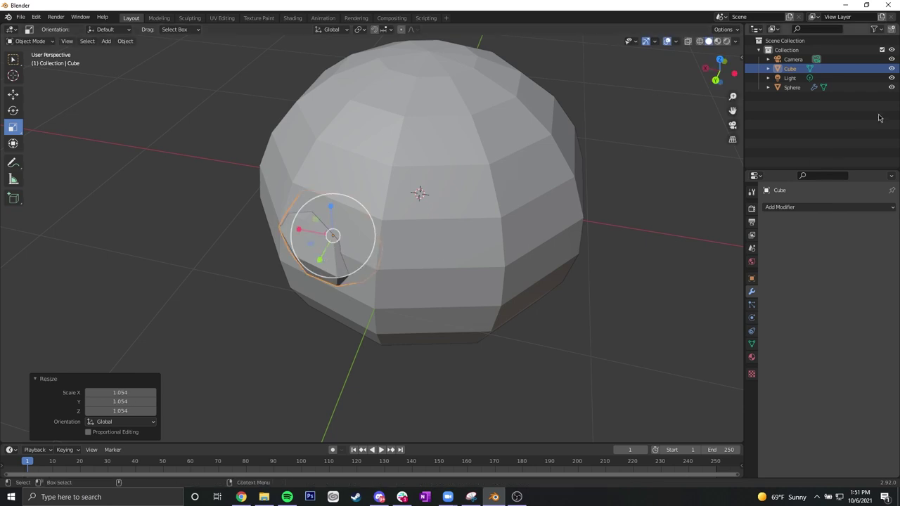
- Check the hole with the eye mesh hidden, and shift the unhidden mesh about -0.04 m along X
click(892, 68)
middle_drag(521, 232, 345, 223)
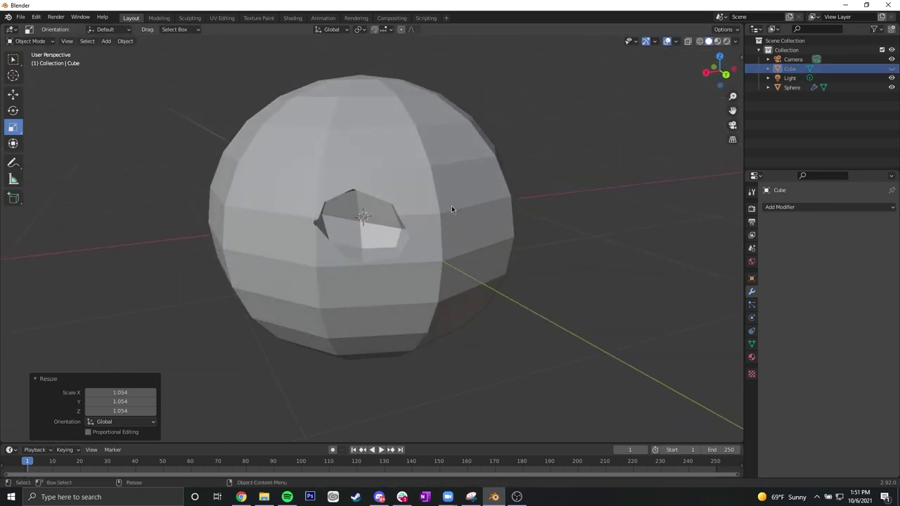
click(891, 69)
key(w)
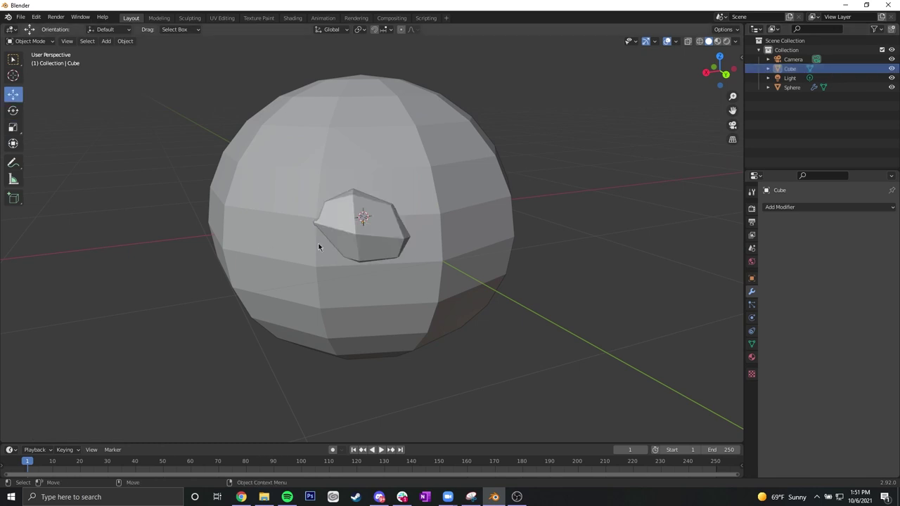
drag(333, 230, 341, 230)
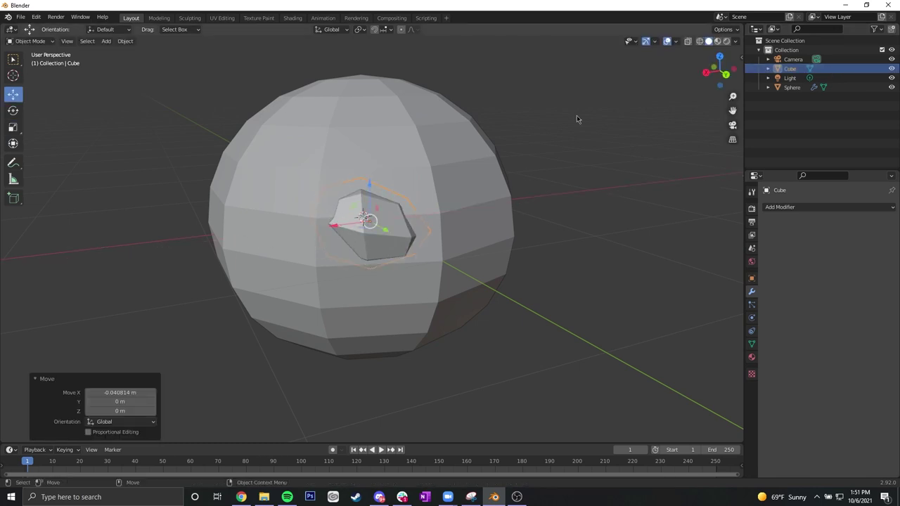
- Rotate the eye mesh about -2.86° with a trackball rotation and hide it to inspect the eye hole
key(shift+space)
key(r)
drag(370, 228, 369, 203)
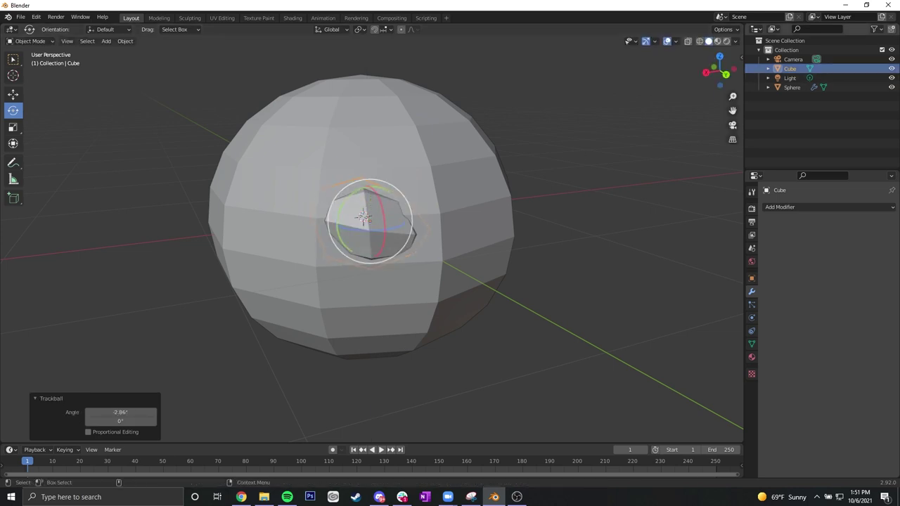
click(891, 68)
mouse_move(601, 180)
middle_down()
mouse_move(562, 155)
mouse_move(518, 162)
mouse_move(549, 216)
mouse_move(635, 165)
mouse_move(643, 201)
mouse_move(600, 204)
mouse_move(564, 180)
mouse_move(615, 185)
middle_up()
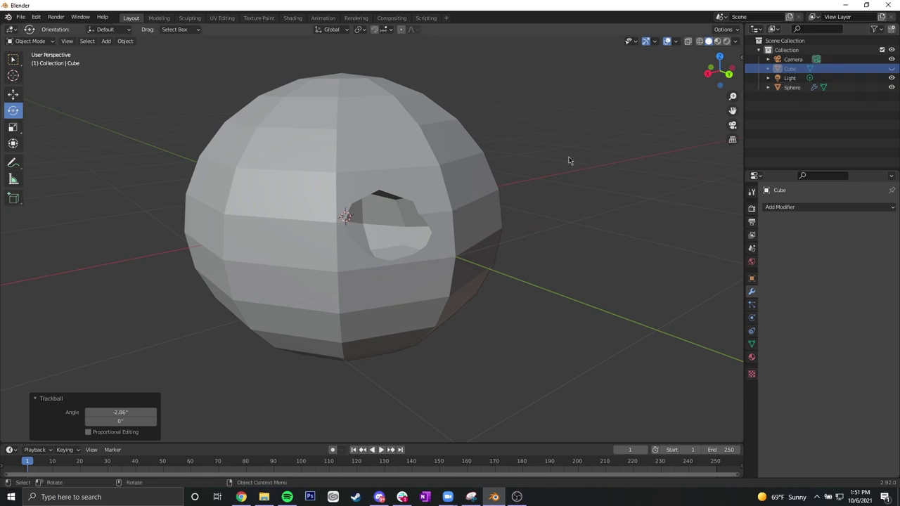
middle_drag(589, 140, 527, 173)
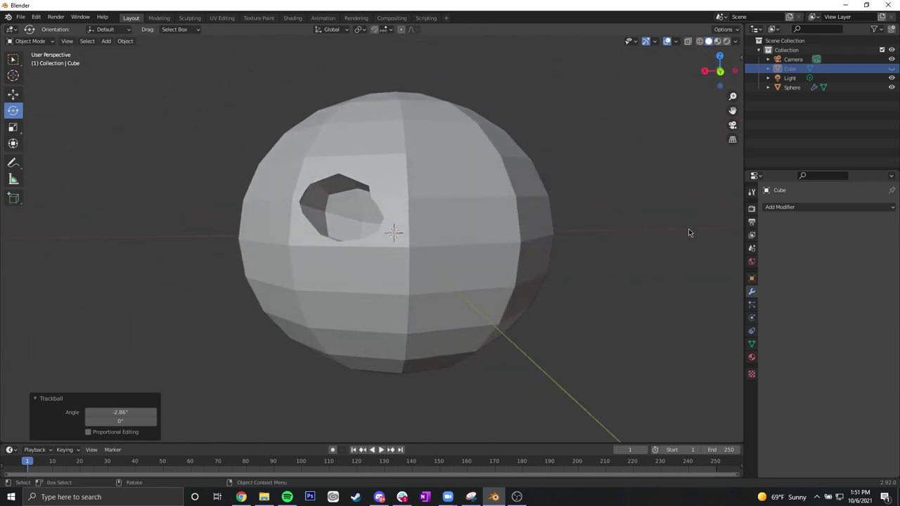
- Select the sphere, leave the eye mesh hidden, and enter Edit Mode on the sphere
click(892, 69)
click(446, 171)
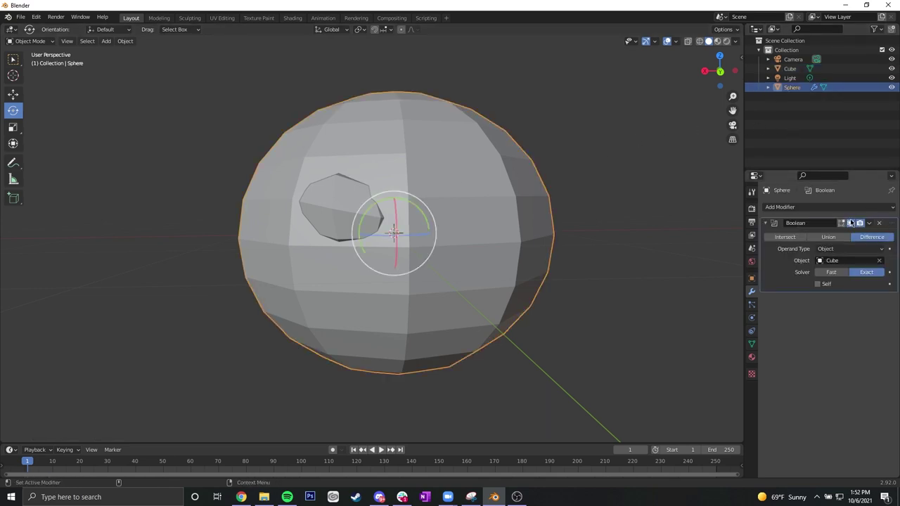
click(892, 69)
middle_drag(664, 107, 412, 121)
key(Tab)
- Separate the sphere's top cap, the triangular faces and the face ring around them, into its own object and return to Object Mode
middle_drag(379, 92, 415, 178)
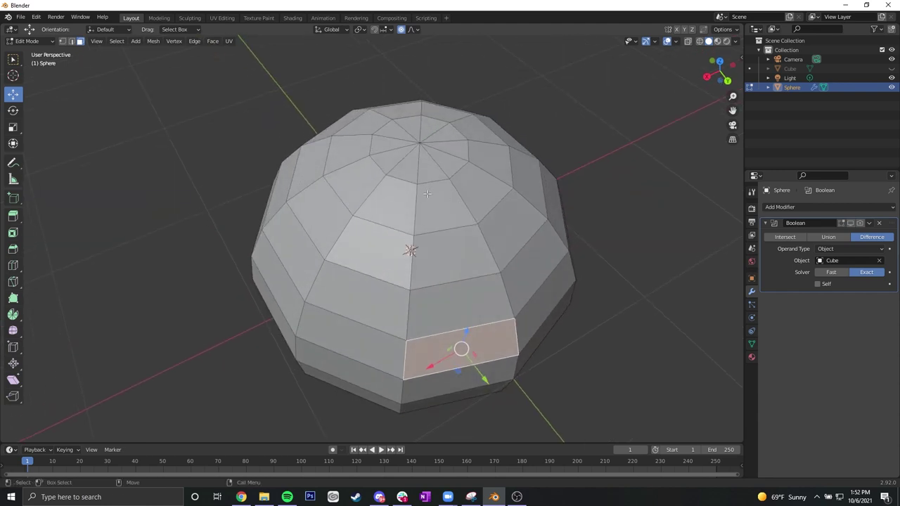
click(427, 195)
shift+double_click(484, 181)
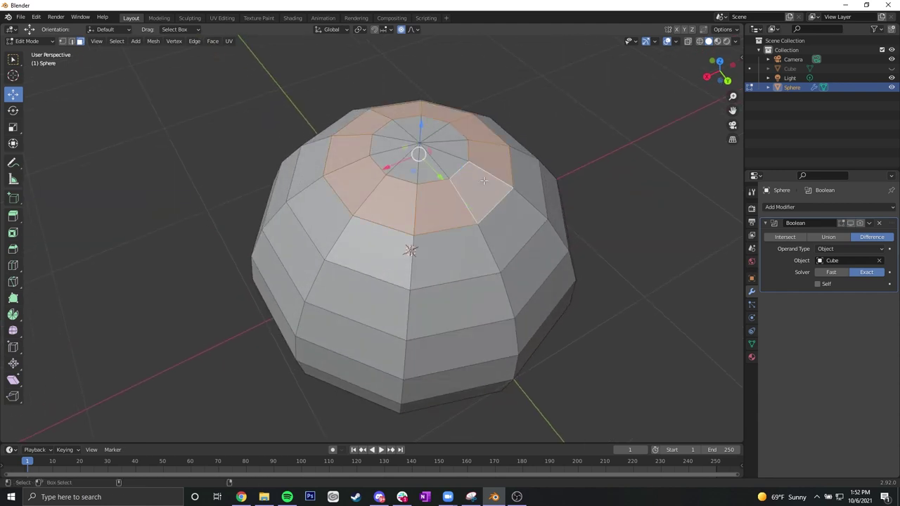
middle_drag(479, 185, 451, 178)
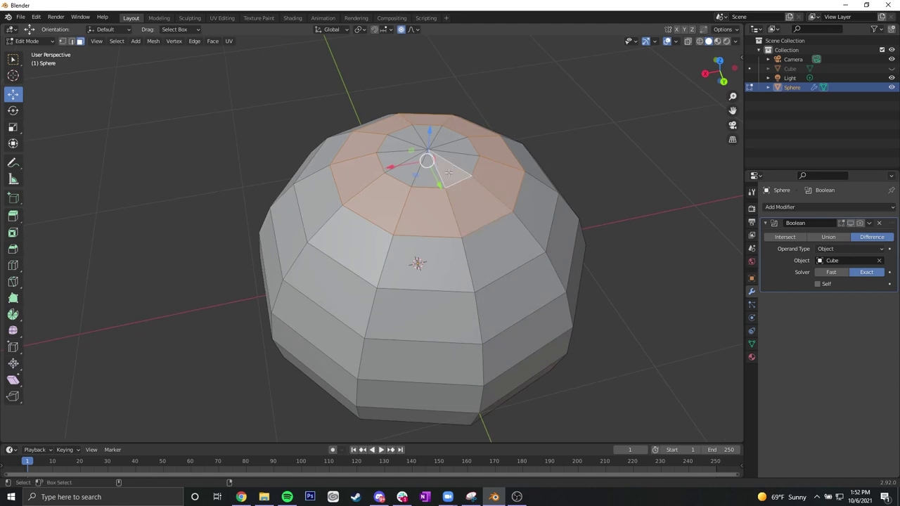
shift+click(437, 138)
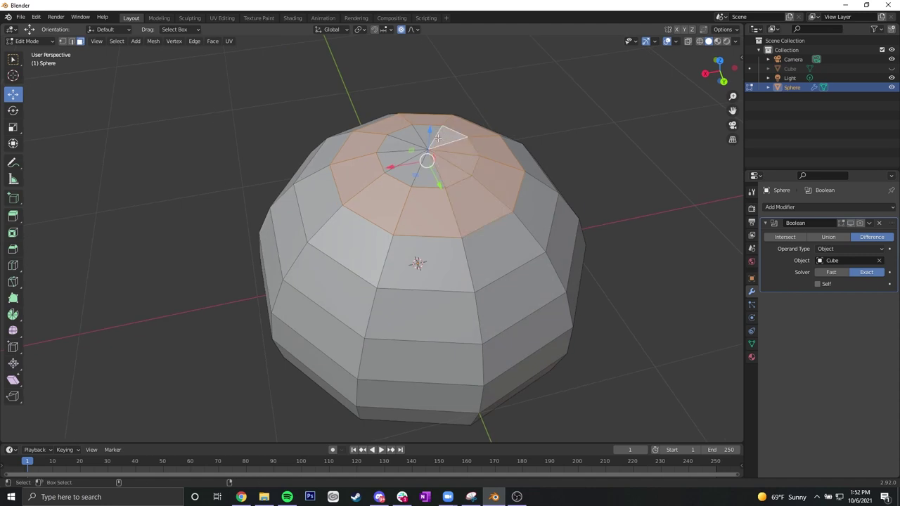
shift+click(422, 133)
shift+click(405, 138)
shift+click(389, 148)
shift+click(400, 167)
shift+click(405, 169)
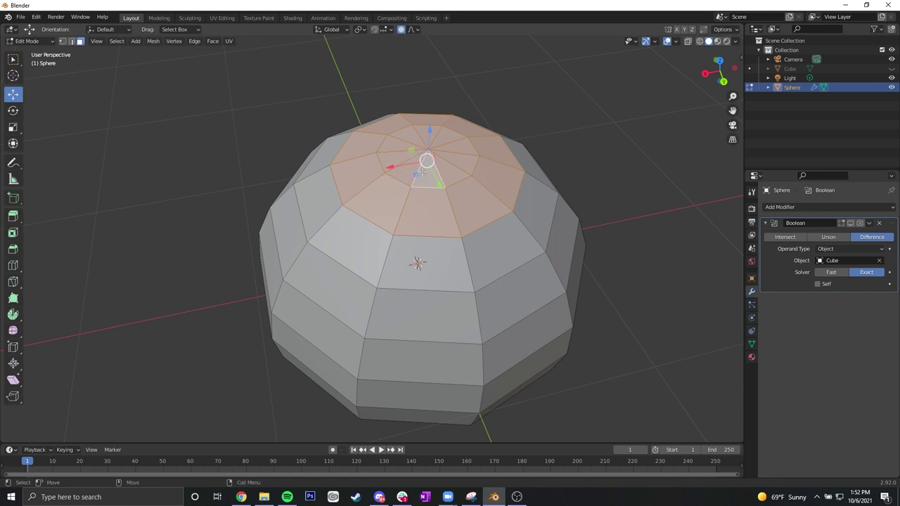
right_click(423, 175)
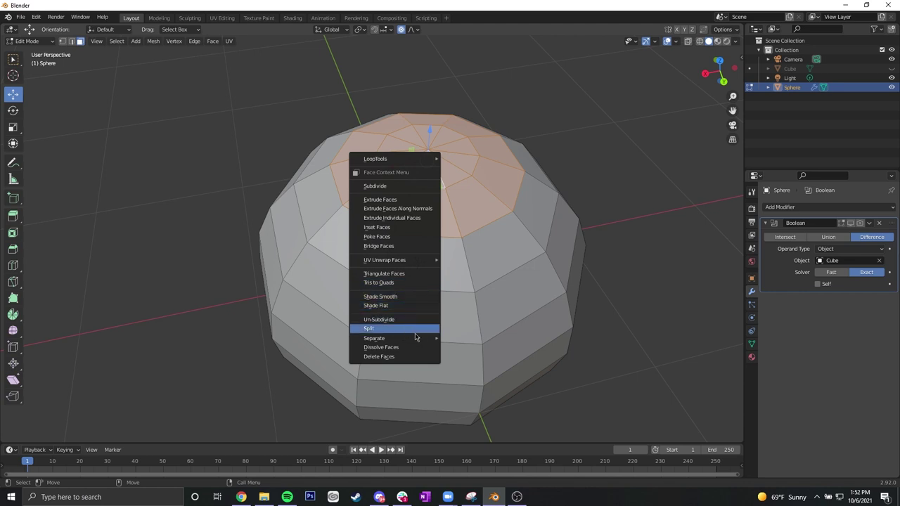
mouse_move(417, 341)
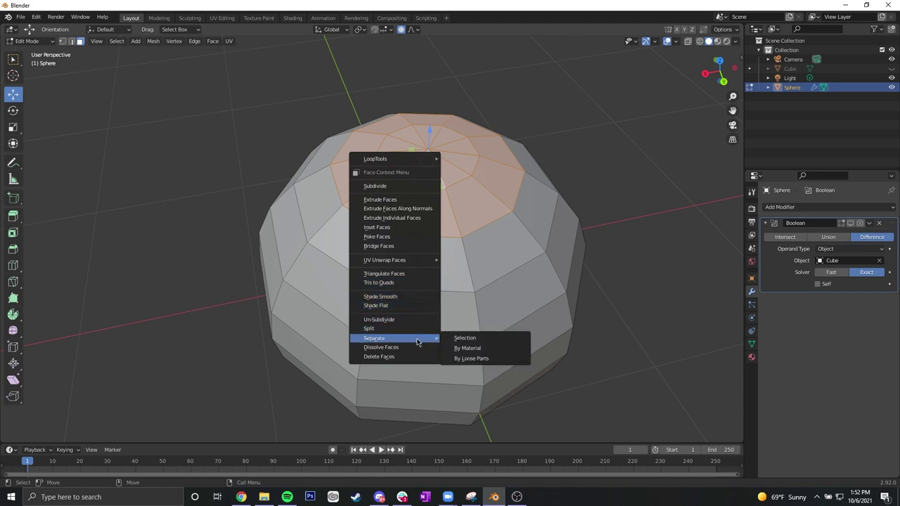
click(466, 339)
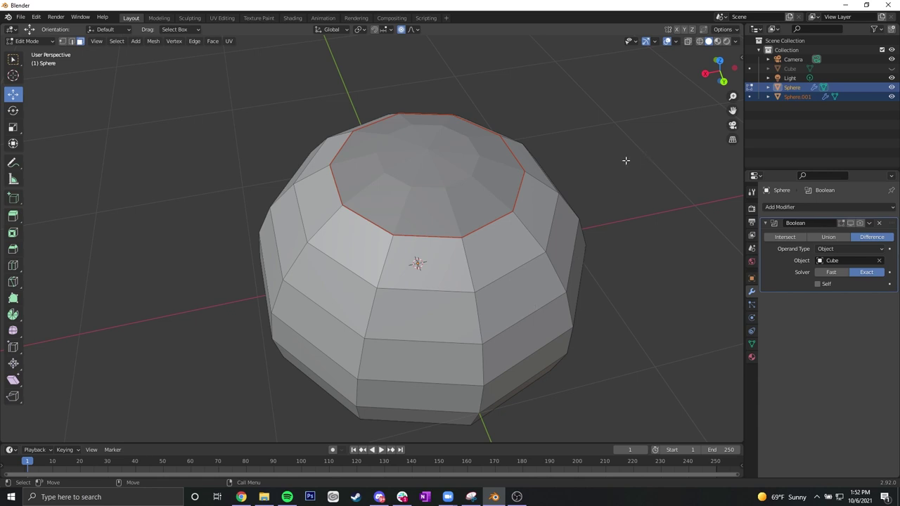
key(Tab)
- Raise the separated top cap slightly along Z to leave a narrow gap above the sphere
click(518, 209)
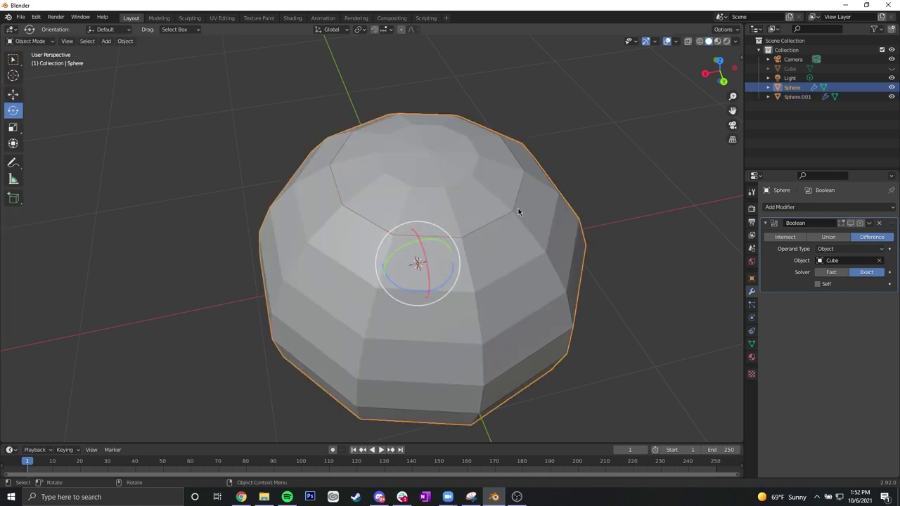
click(469, 180)
key(shift+space)
key(g)
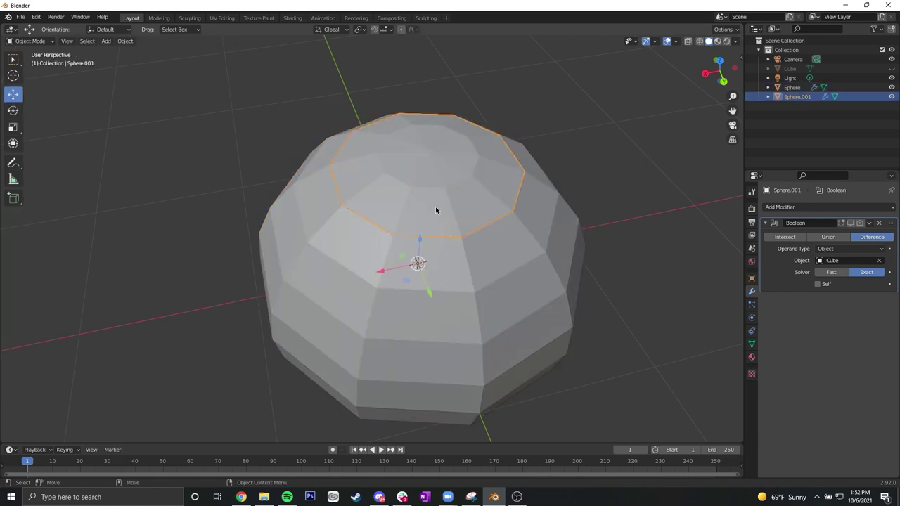
drag(416, 245, 470, 219)
middle_drag(470, 219, 525, 194)
key(ctrl+z)
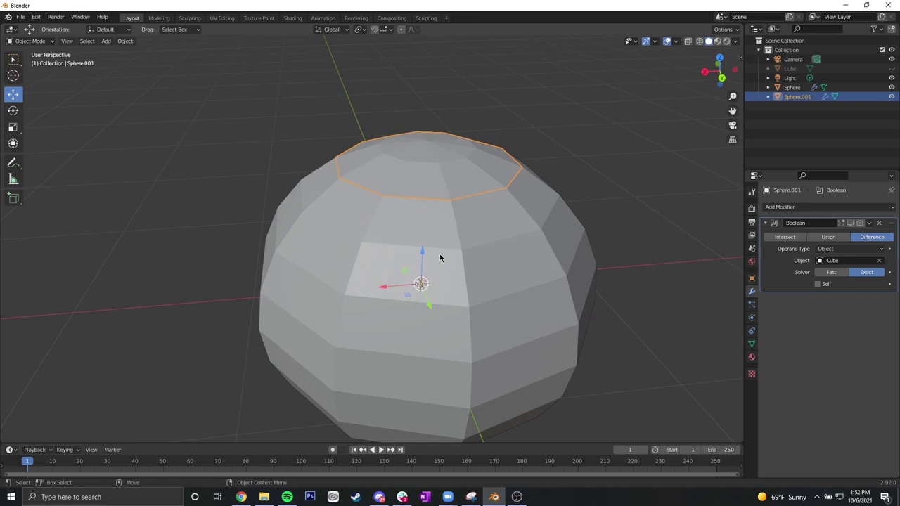
drag(422, 253, 477, 206)
mouse_move(558, 176)
middle_down()
mouse_move(549, 150)
mouse_move(563, 161)
middle_up()
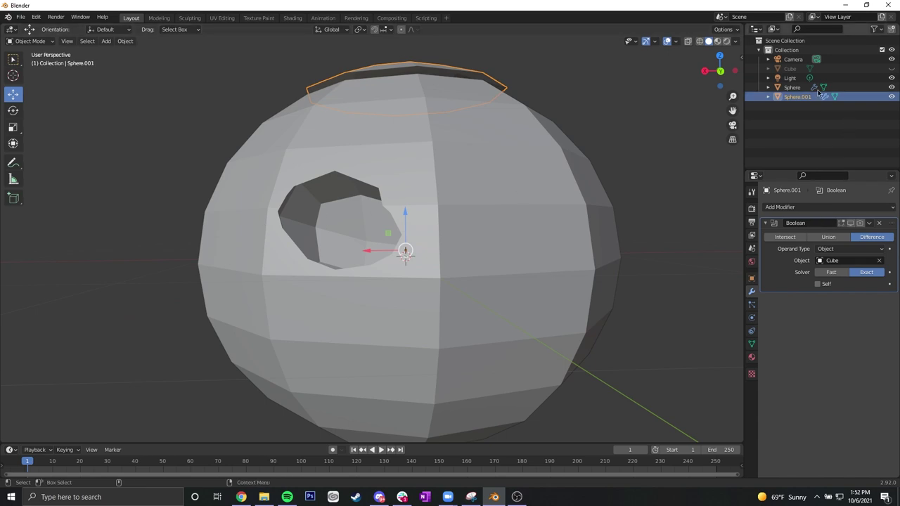
- Unhide the eye mesh and add a Mirror modifier on the X axis with Sphere as its mirror object
click(792, 68)
click(892, 69)
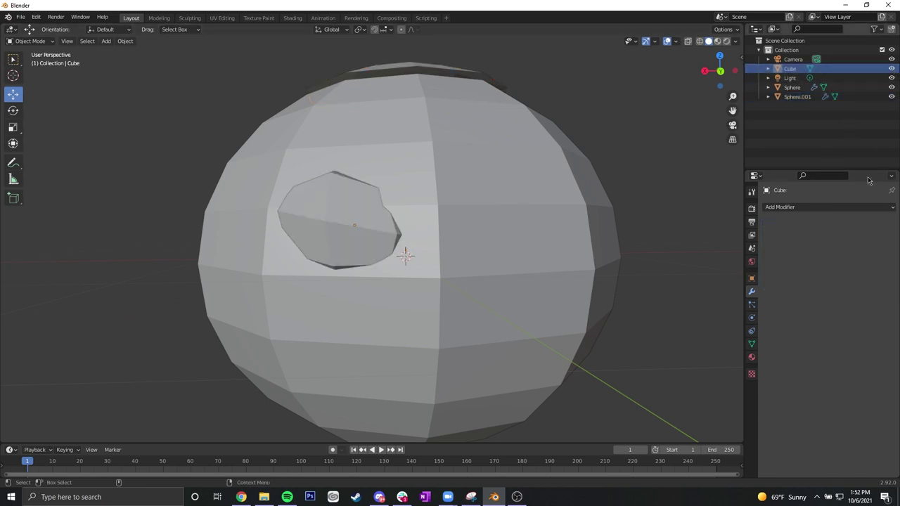
click(828, 208)
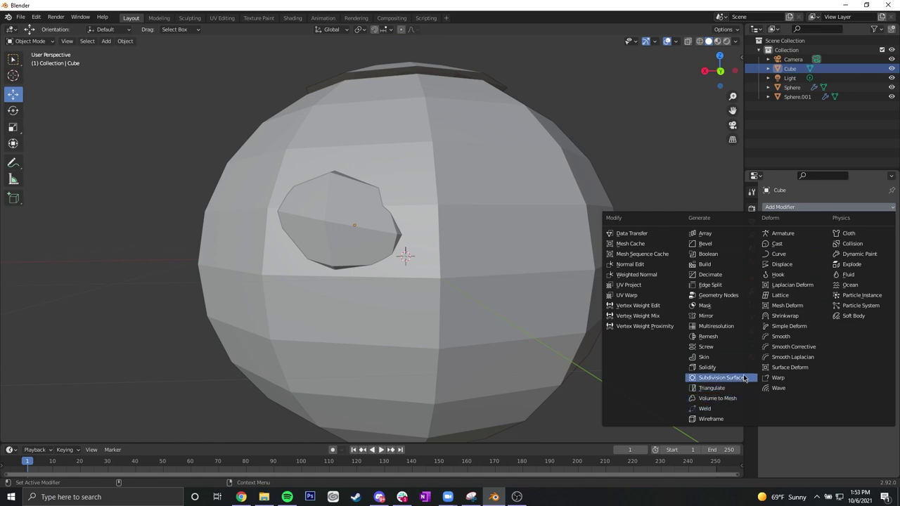
click(731, 316)
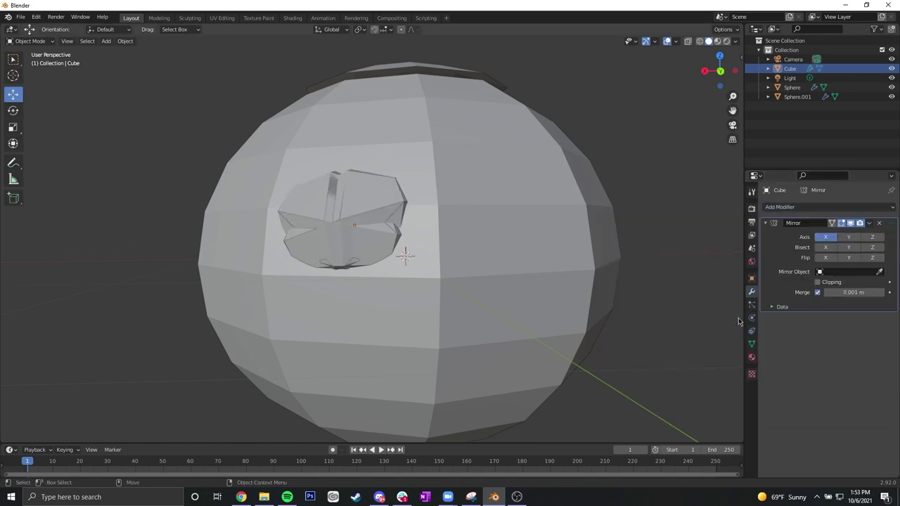
click(879, 272)
click(512, 197)
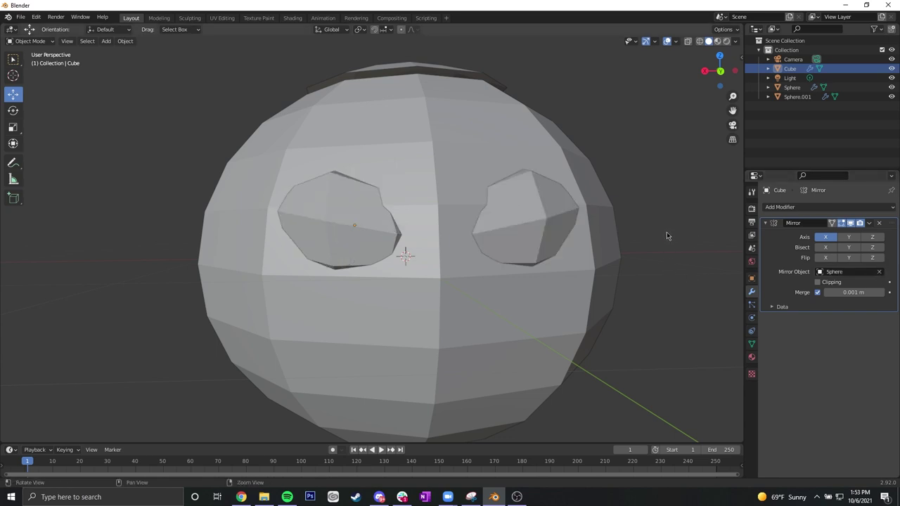
- Inspect the mirrored eye holes with the eye mesh hidden, and spread them by shifting the unhidden mesh about 0.117 m along X
alt+drag(667, 236, 651, 249)
click(871, 223)
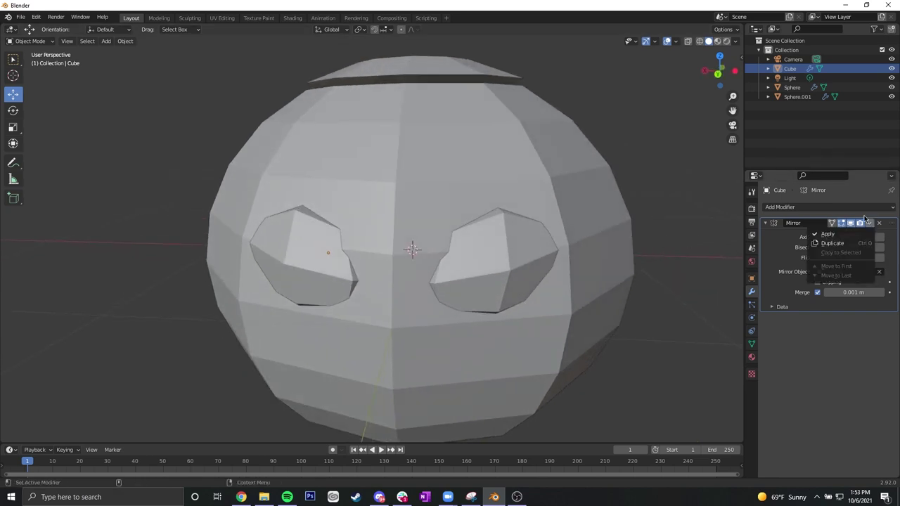
click(892, 68)
middle_drag(581, 187, 624, 177)
scroll(581, 207, down, 3)
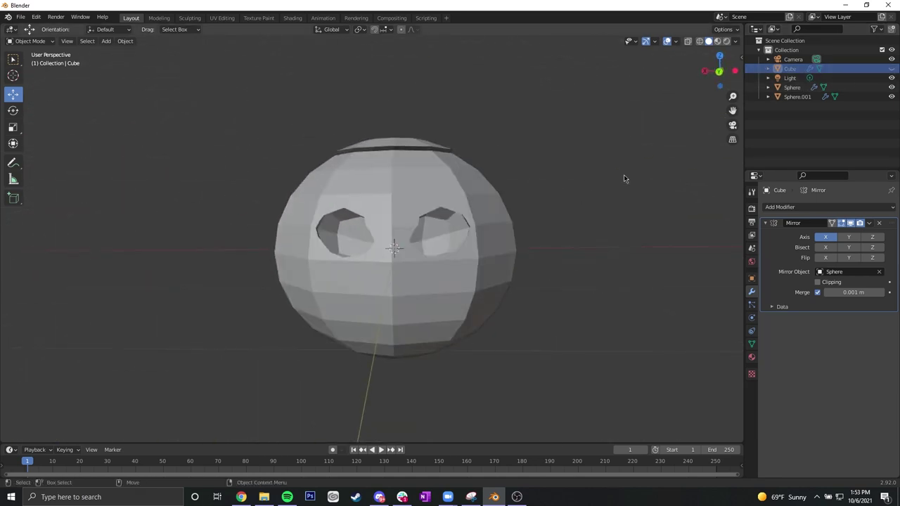
click(892, 69)
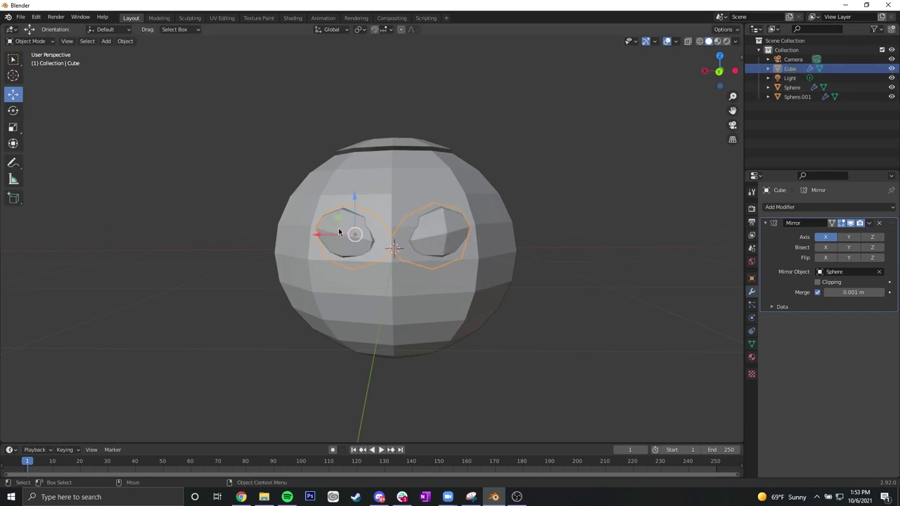
drag(320, 235, 302, 233)
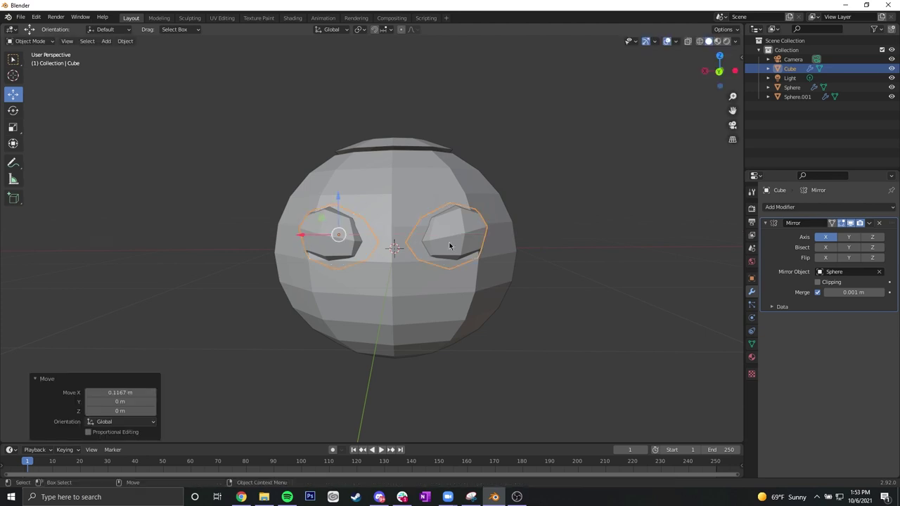
click(892, 68)
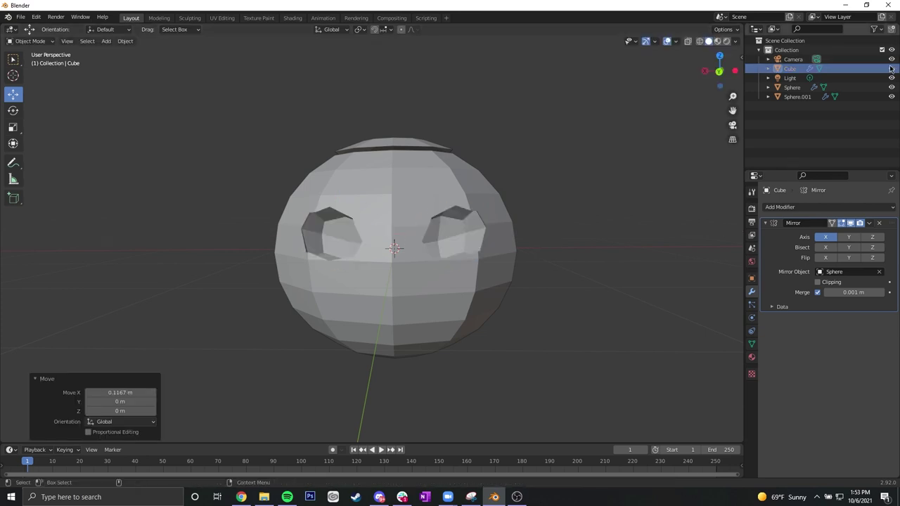
- Add a cube mesh for the nose and scale it uniformly to about 0.199
click(106, 41)
mouse_move(126, 52)
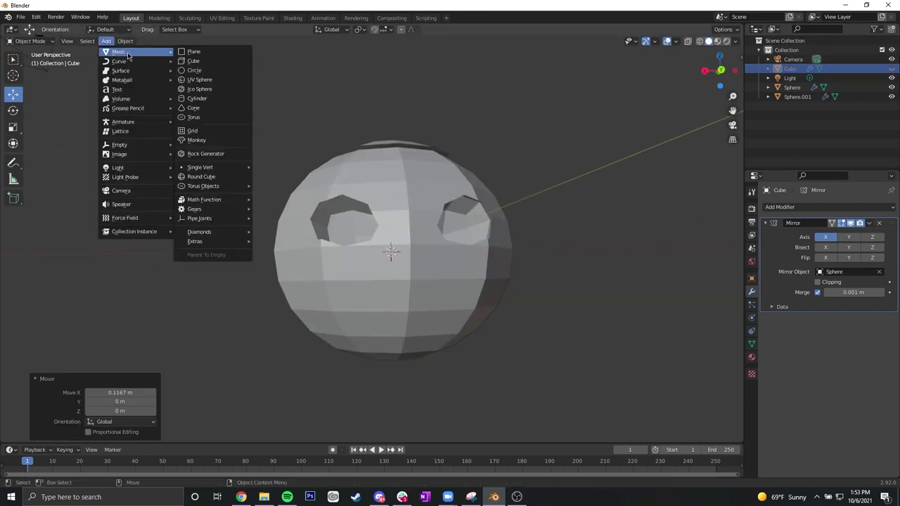
click(209, 64)
scroll(436, 268, up, 2)
scroll(435, 262, down, 3)
key(s)
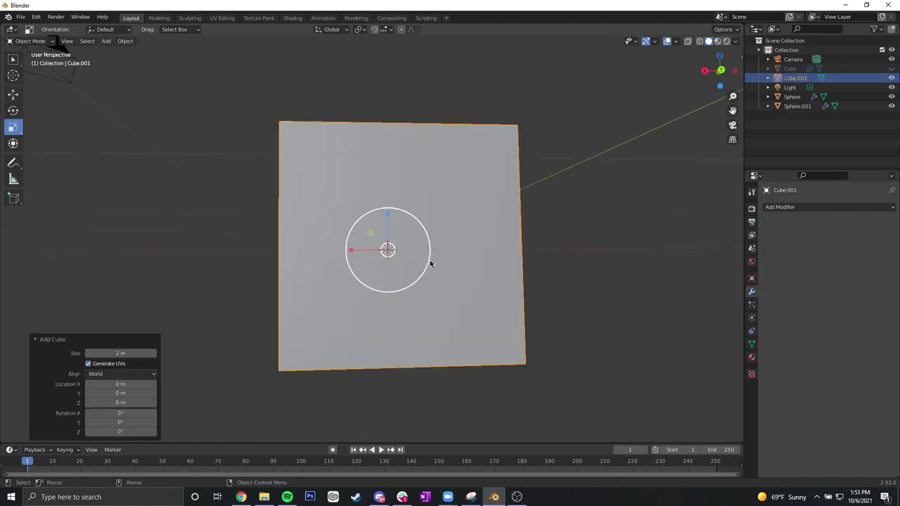
drag(421, 236, 391, 244)
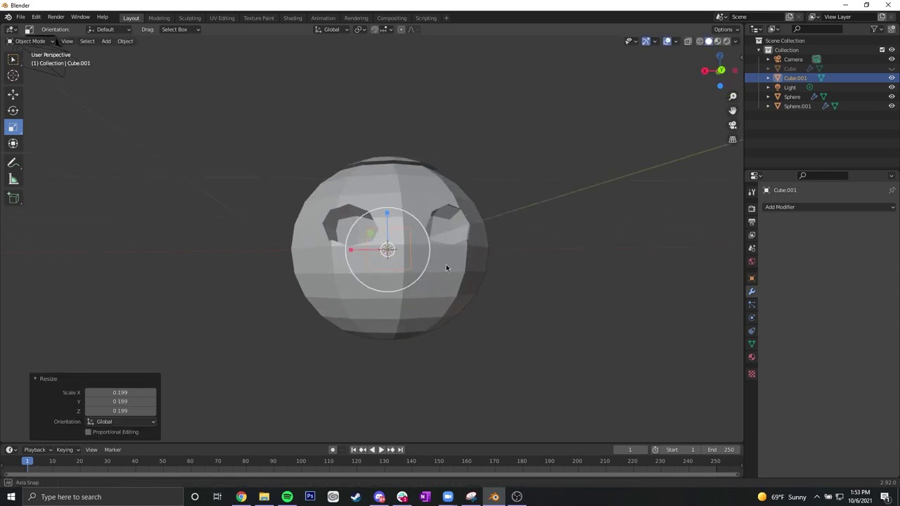
- Move the nose cube along Y to the front of the sphere and scale it down slightly
alt+drag(438, 258, 488, 294)
key(w)
drag(389, 244, 481, 281)
middle_drag(481, 282, 445, 254)
key(shift+space)
key(s)
drag(445, 254, 431, 257)
- Rotate the nose cube 45° about the Y axis into a diamond
scroll(453, 279, up, 3)
middle_drag(517, 292, 411, 241)
key(shift+space)
key(r)
drag(424, 233, 430, 260)
click(134, 401)
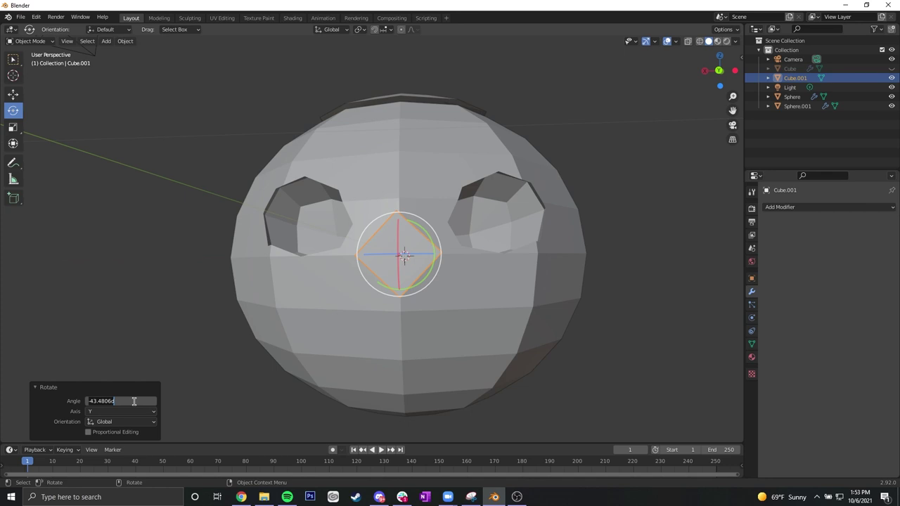
key(Return)
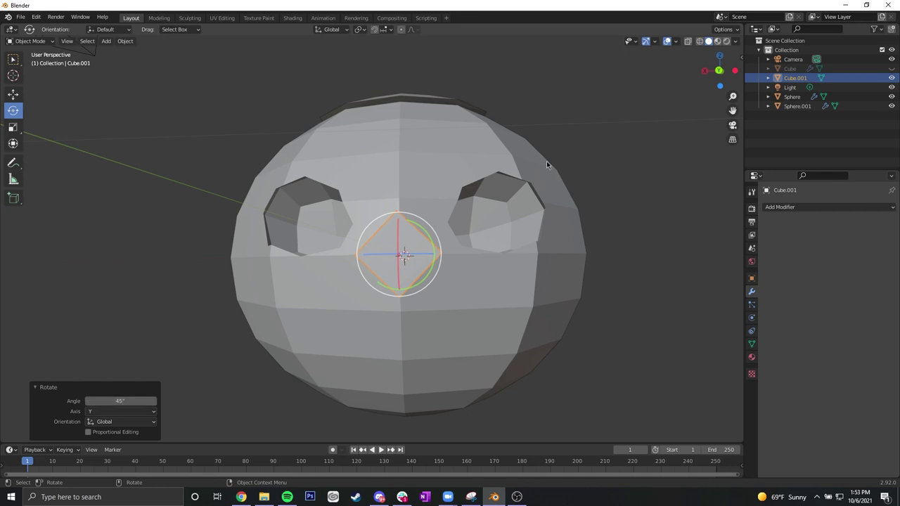
- Raise the nose cube's lowest edge about 0.15 m along Z with proportional editing to form a triangle, and leave Edit Mode
scroll(503, 241, up, 3)
middle_drag(503, 241, 428, 143)
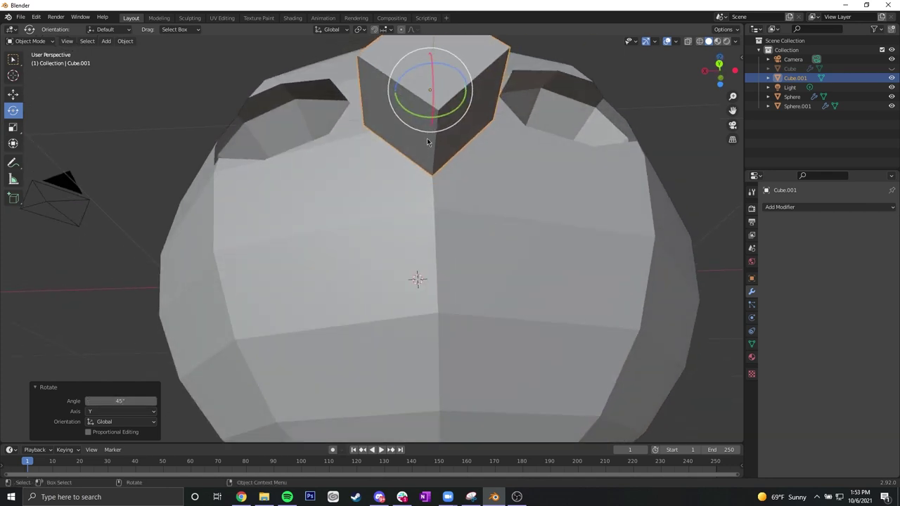
key(Tab)
click(439, 130)
key(2)
click(438, 131)
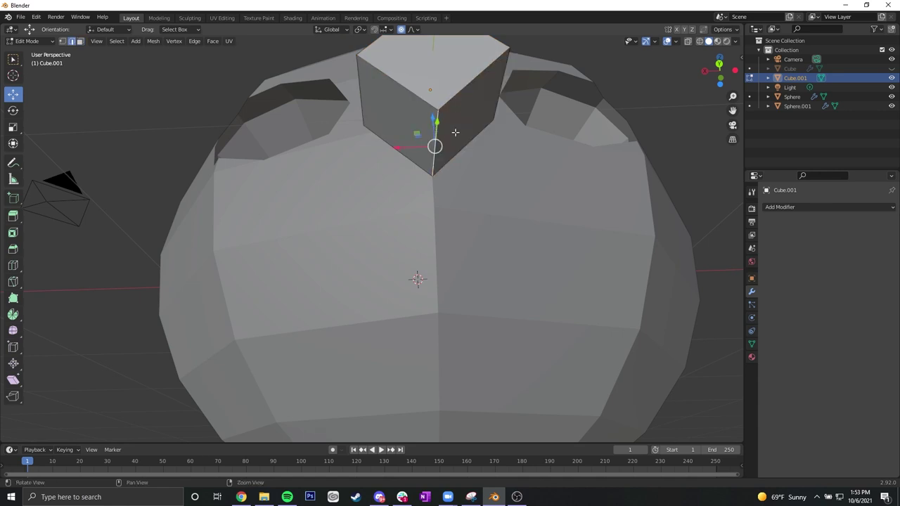
middle_drag(437, 131, 451, 169)
key(g)
key(z)
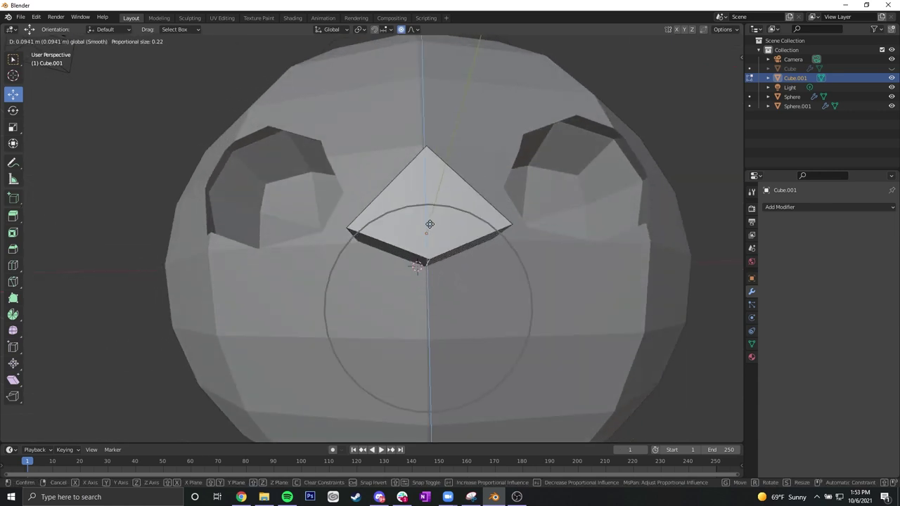
drag(431, 190, 430, 200)
middle_drag(431, 202, 452, 228)
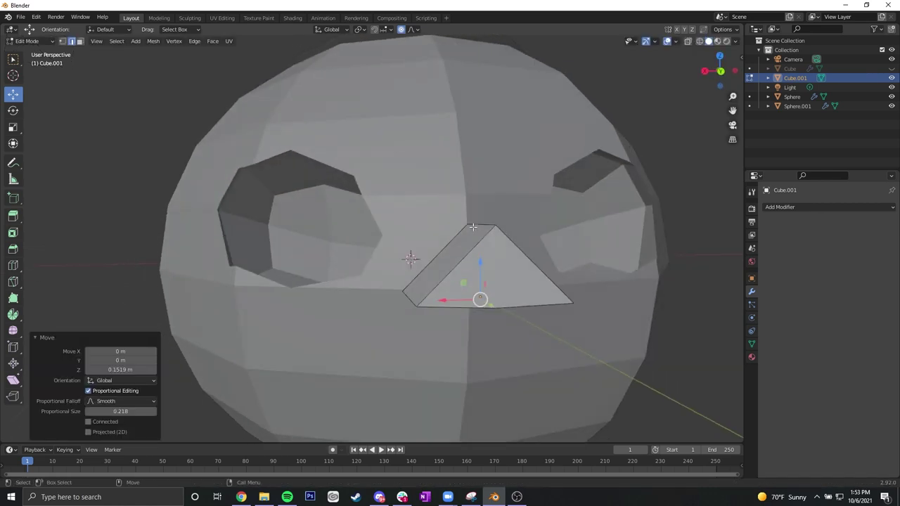
key(Tab)
- Flatten the nose mesh along Y to a scale of about 0.497
middle_drag(594, 245, 545, 226)
middle_drag(448, 211, 373, 216)
click(14, 127)
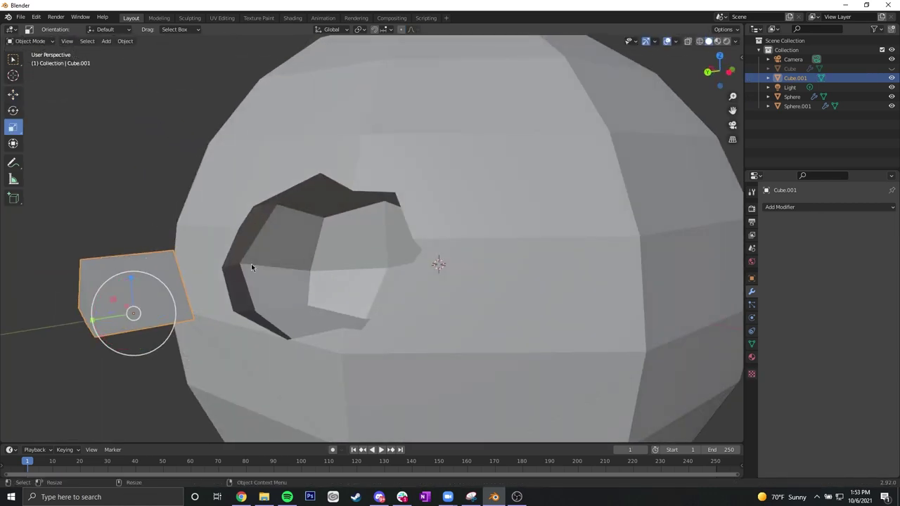
drag(92, 321, 120, 316)
- Move the nose mesh back and down into the sphere's front surface, centred just below the eye holes, and deselect it
alt+drag(231, 308, 312, 246)
key(w)
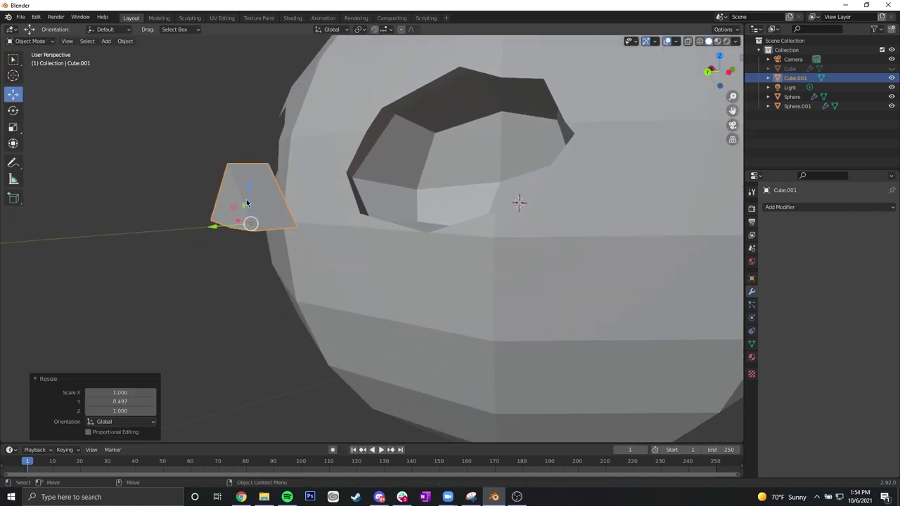
drag(231, 209, 277, 235)
middle_drag(277, 235, 394, 258)
drag(551, 214, 549, 222)
click(621, 261)
middle_drag(623, 262, 554, 273)
scroll(525, 263, down, 4)
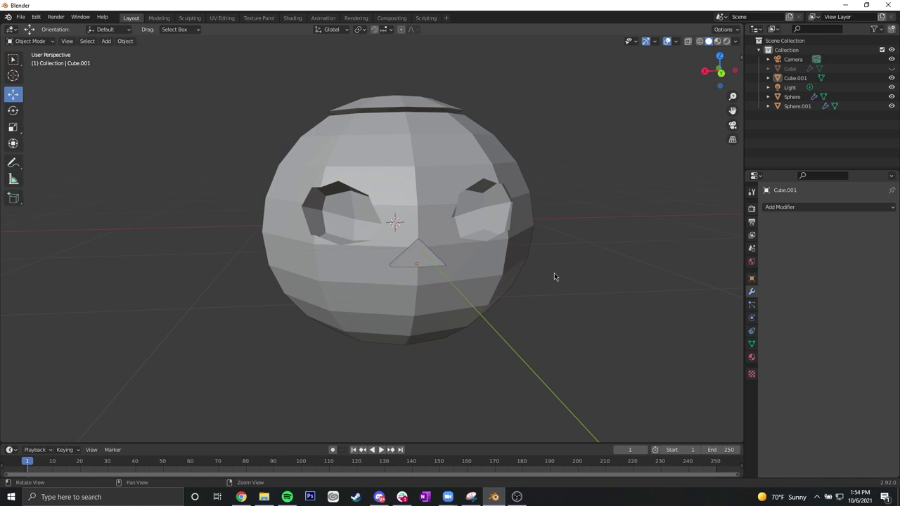
- Unhide the eye mesh and, in Edit Mode, pull its inner upper edge up and about 0.118 m toward the face's centre along X
scroll(496, 264, up, 2)
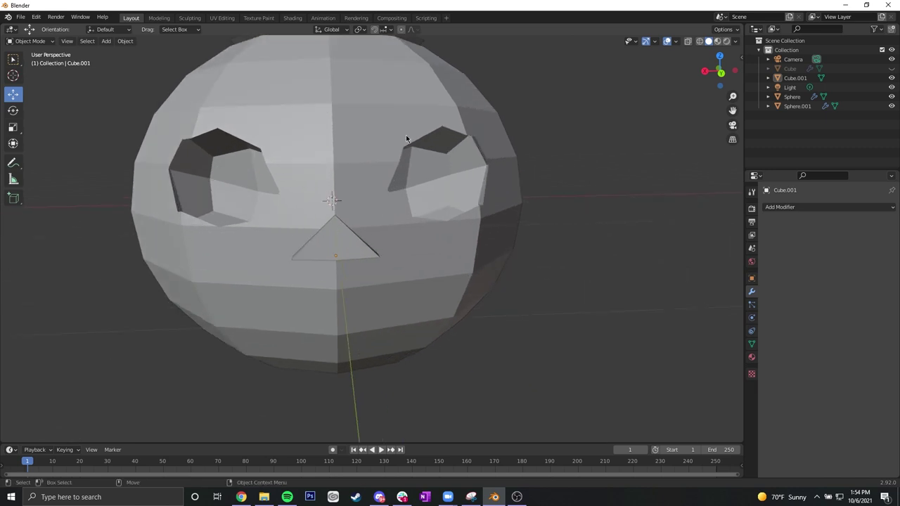
click(892, 68)
click(235, 167)
key(Tab)
click(258, 147)
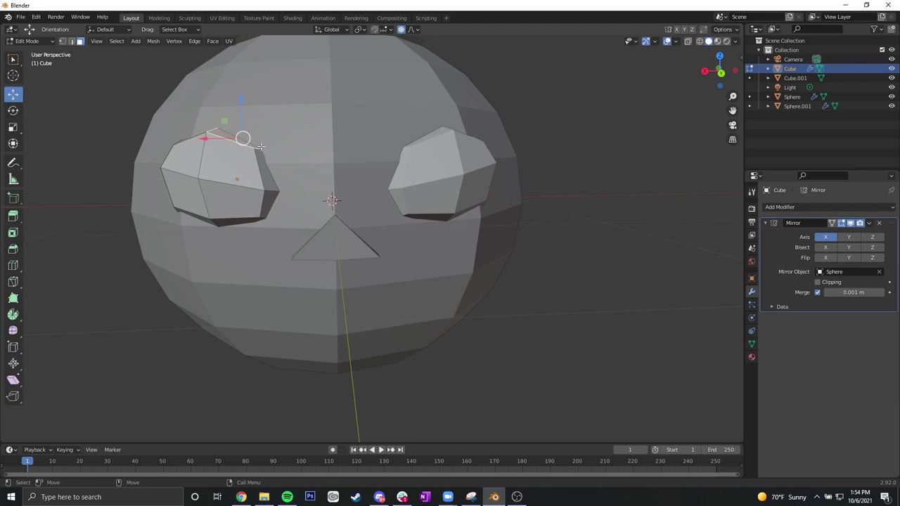
drag(268, 127, 270, 97)
middle_drag(333, 200, 352, 203)
drag(250, 123, 286, 126)
- Lower the eye mesh's inner upper edge about 0.089 m along Z with proportional size 0.218, and hide the mesh
scroll(283, 122, down, 5)
middle_drag(578, 189, 581, 166)
scroll(581, 167, down, 3)
middle_drag(457, 169, 371, 123)
scroll(457, 204, up, 4)
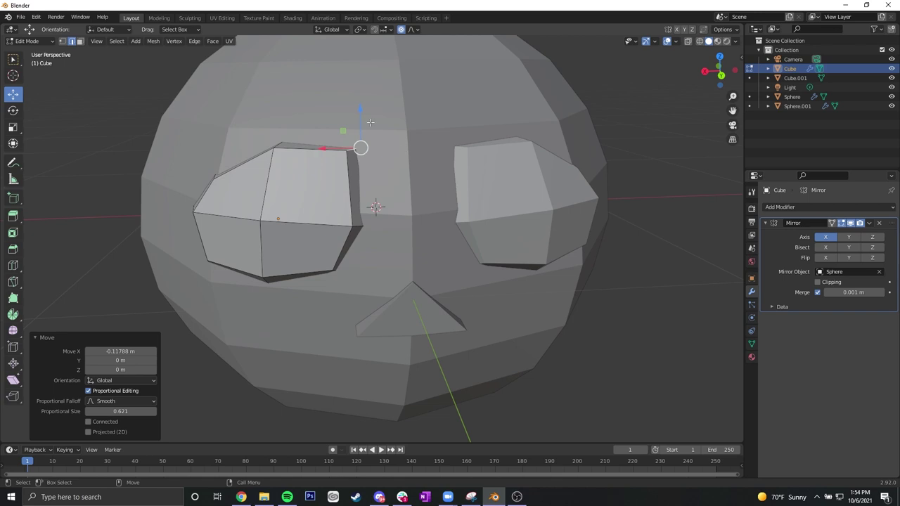
drag(360, 117, 350, 151)
scroll(345, 147, up, 11)
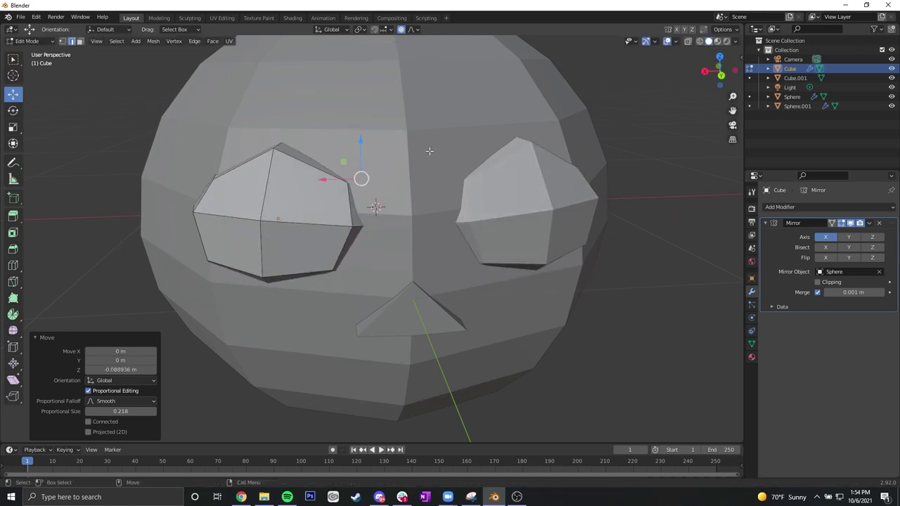
click(892, 68)
middle_drag(458, 190, 494, 190)
- Rename the triangular nose object Cube.001 as nose
click(806, 79)
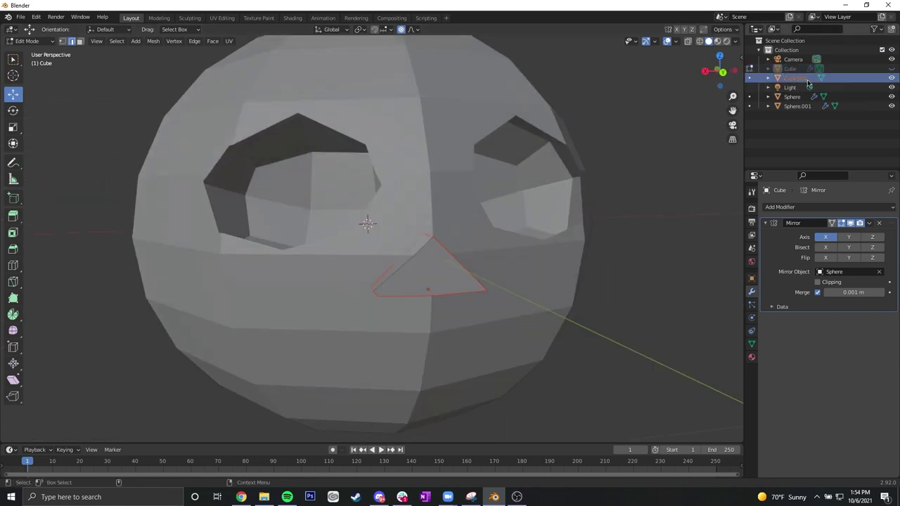
double_click(797, 78)
text(n)
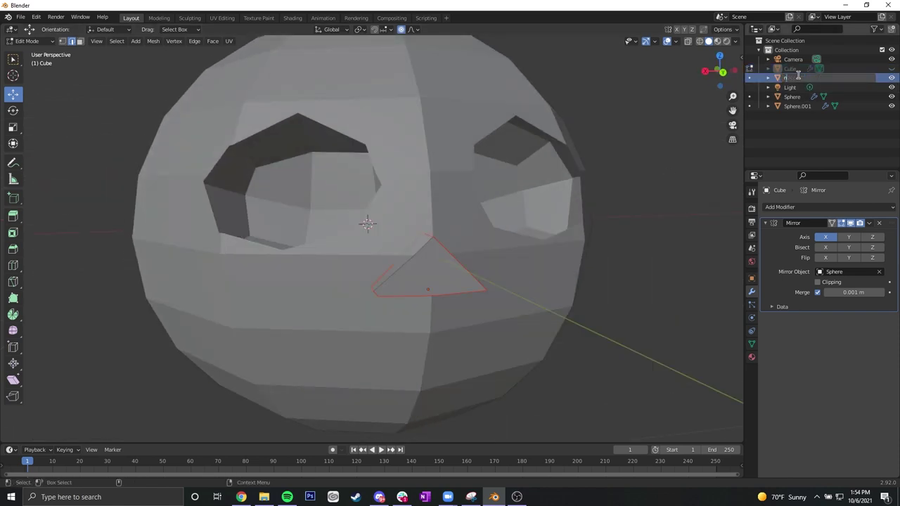
text(ose)
key(Return)
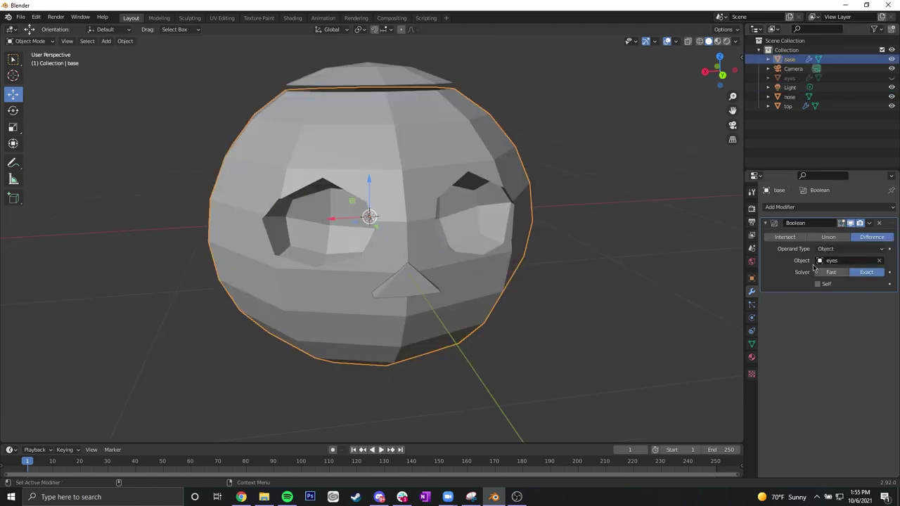
- Add a second Boolean modifier to base, set to Difference with nose as its object, and hide the nose mesh
click(891, 208)
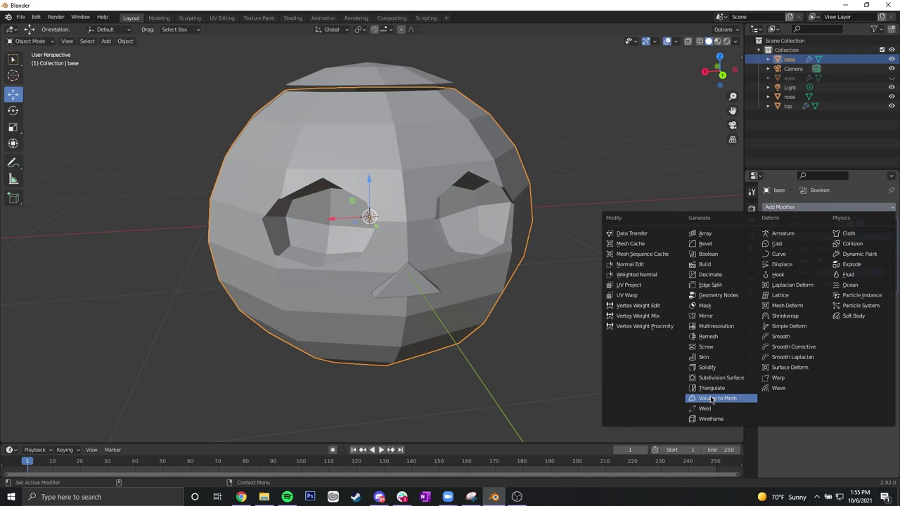
click(710, 254)
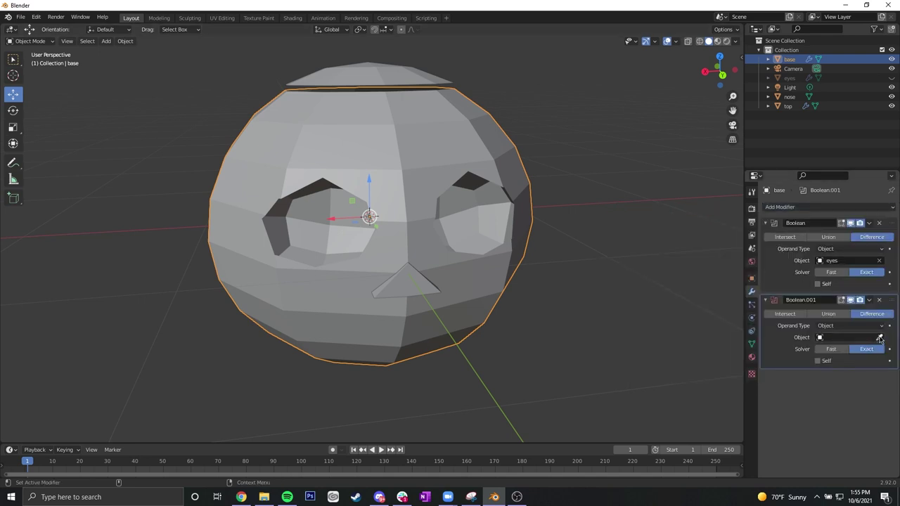
click(415, 278)
middle_drag(535, 266, 480, 244)
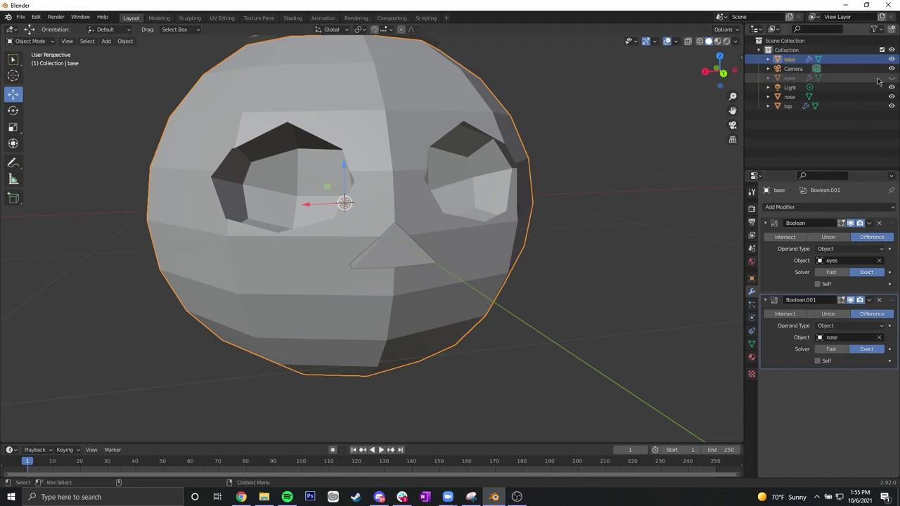
click(892, 96)
middle_drag(619, 116, 517, 214)
scroll(435, 166, down, 4)
scroll(513, 248, up, 2)
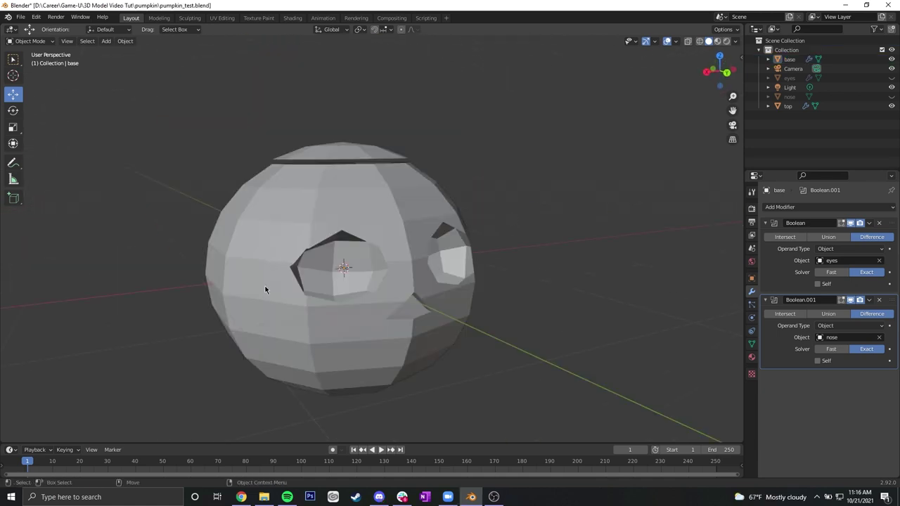
- Add a cylinder mesh for the stem and set it to 6 vertices
middle_drag(263, 284, 409, 228)
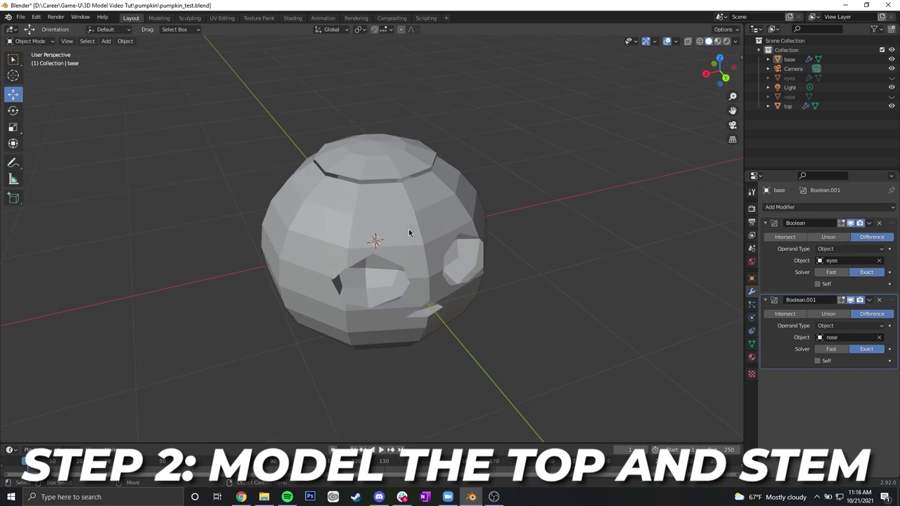
click(106, 41)
mouse_move(119, 53)
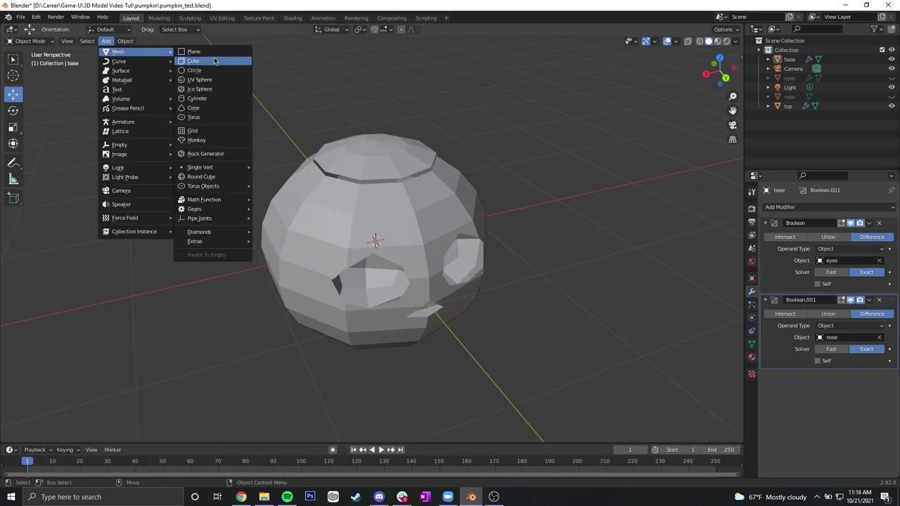
click(208, 99)
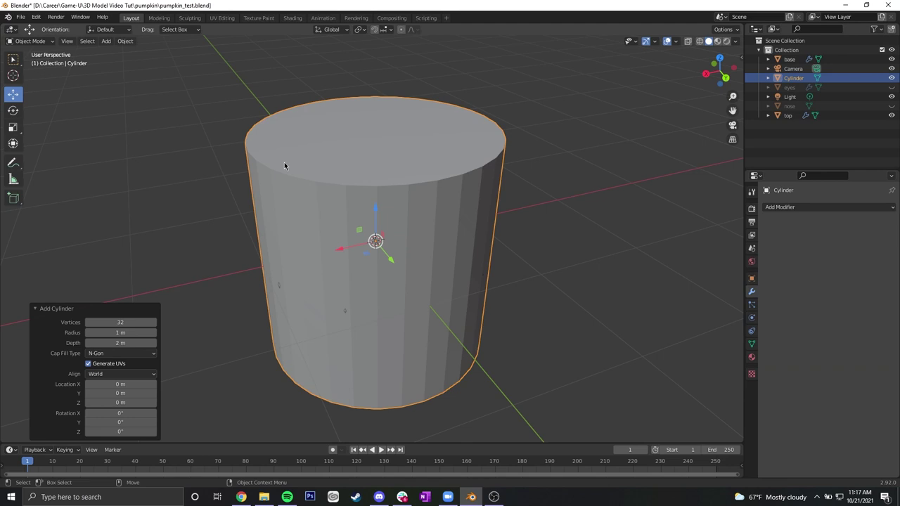
mouse_move(112, 323)
mouse_down()
mouse_move(91, 323)
mouse_move(100, 326)
mouse_up()
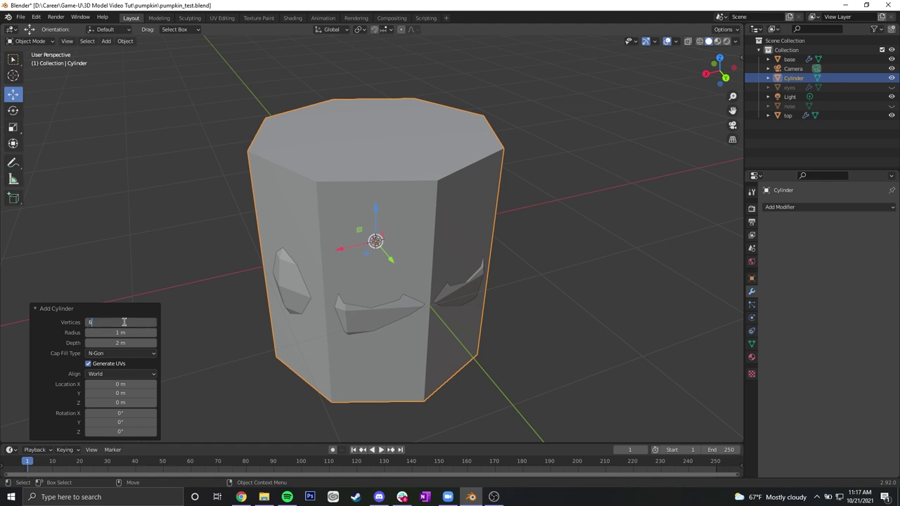
key(Return)
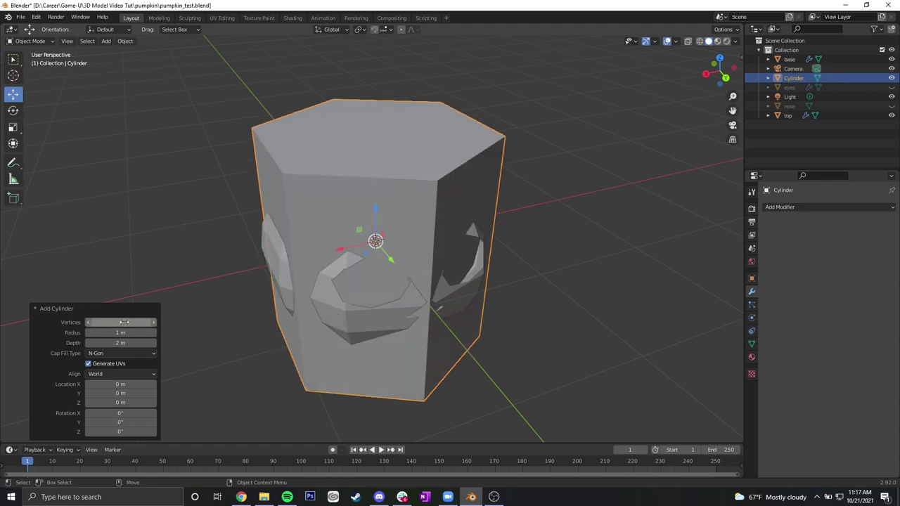
click(469, 170)
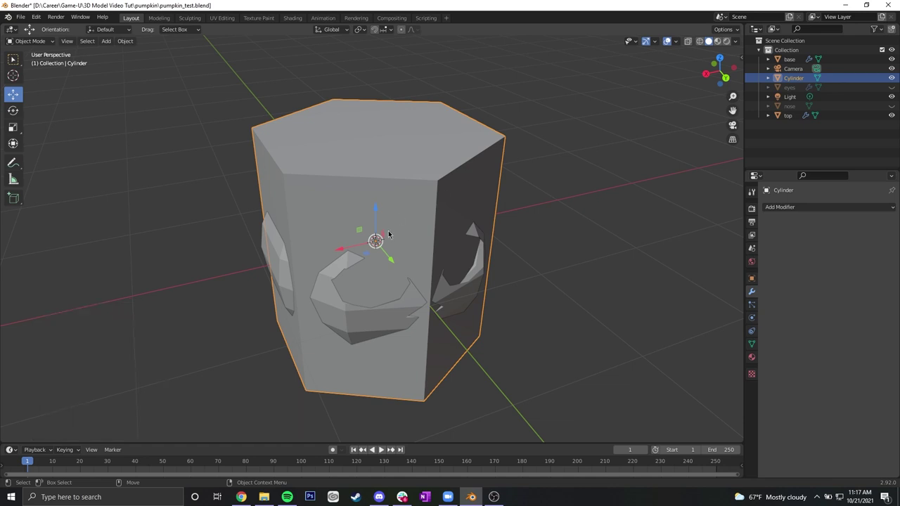
- Shrink the cylinder, raise it about 1.175 m along Z above the lid, and scale it again by about 0.158
key(r)
key(s)
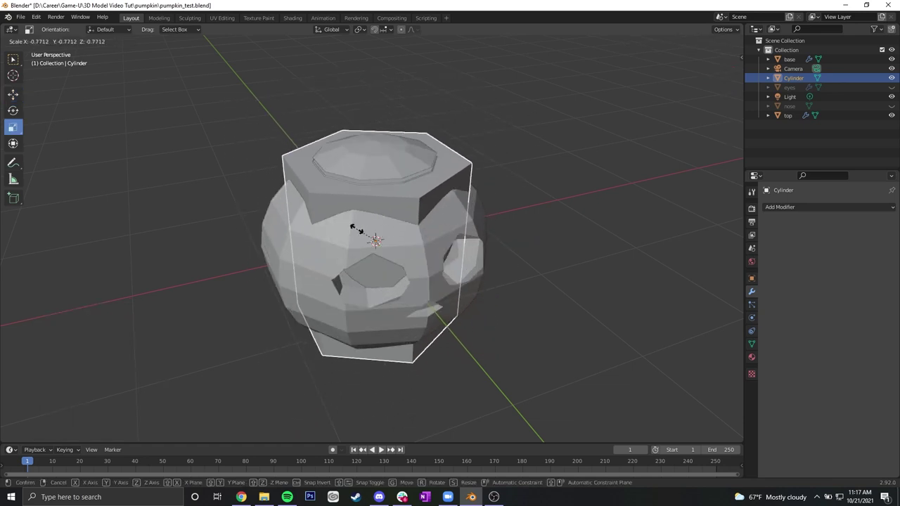
drag(385, 223, 373, 80)
key(w)
key(shift+space)
key(s)
key(s)
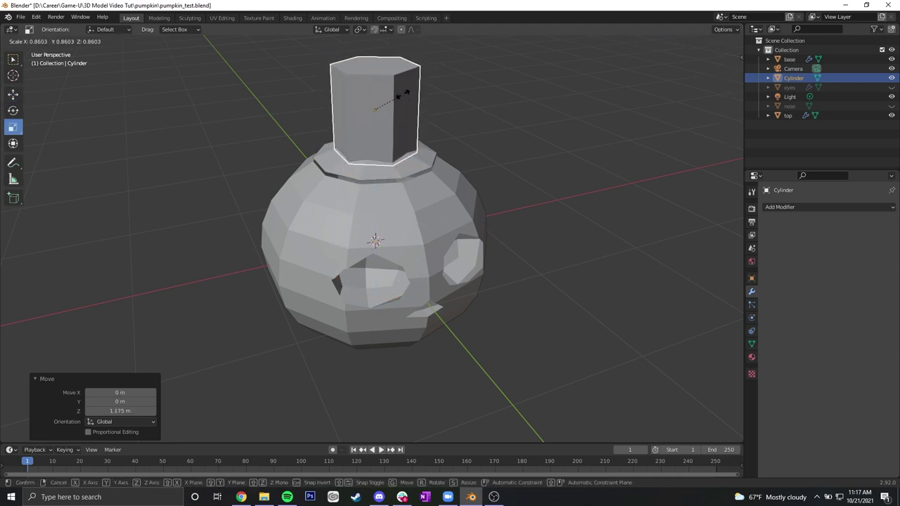
click(379, 113)
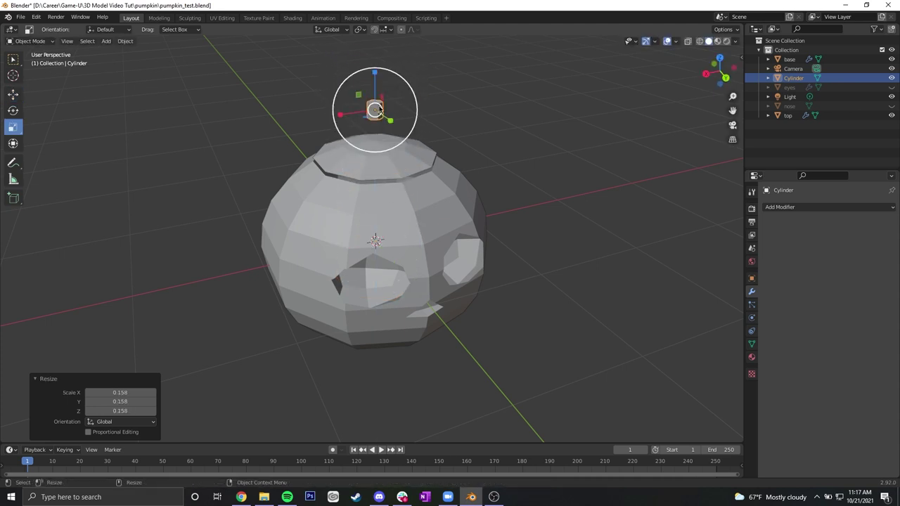
- Stretch the small cylinder along Z and lower it about 0.15 m onto the lid's centre
drag(375, 80, 375, 46)
scroll(391, 123, up, 3)
shift+middle_drag(445, 140, 461, 206)
middle_drag(461, 206, 458, 184)
key(shift+space)
key(g)
drag(396, 93, 392, 124)
- Add a single horizontal loop cut around the middle of the stem cylinder in Edit Mode
middle_drag(466, 146, 432, 146)
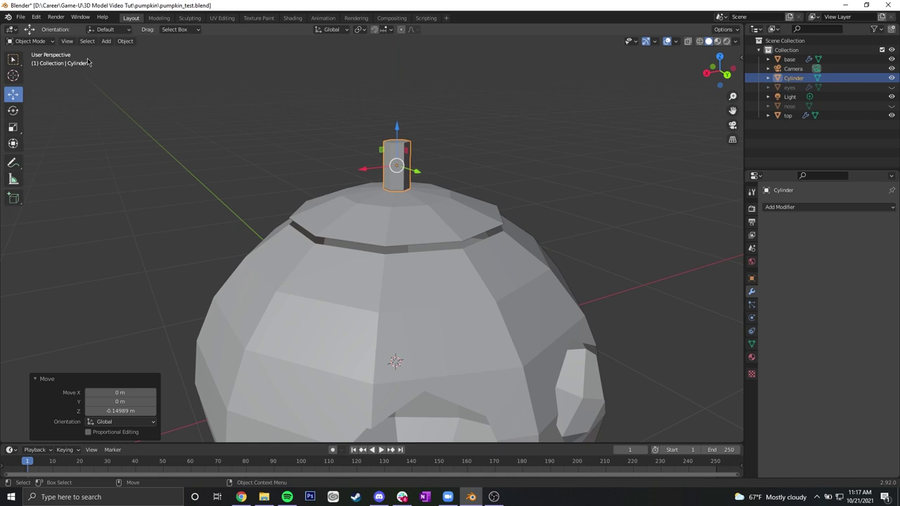
click(30, 43)
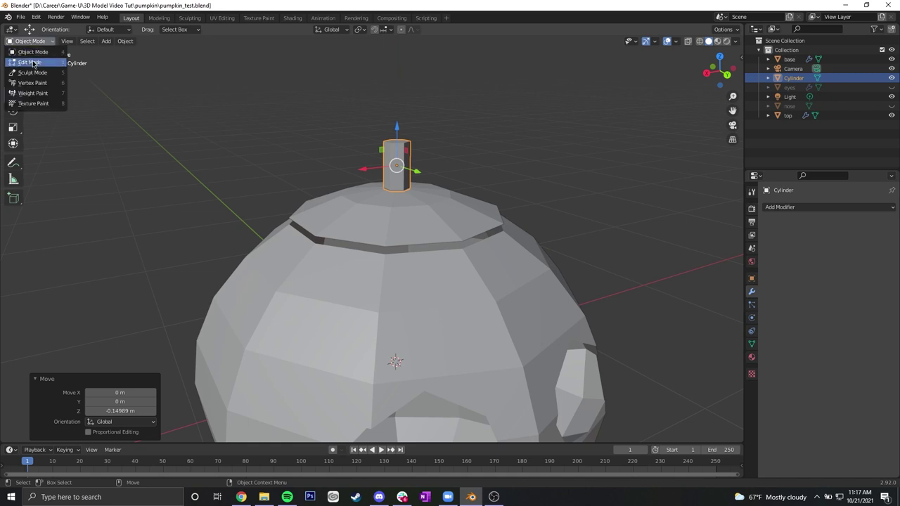
click(31, 70)
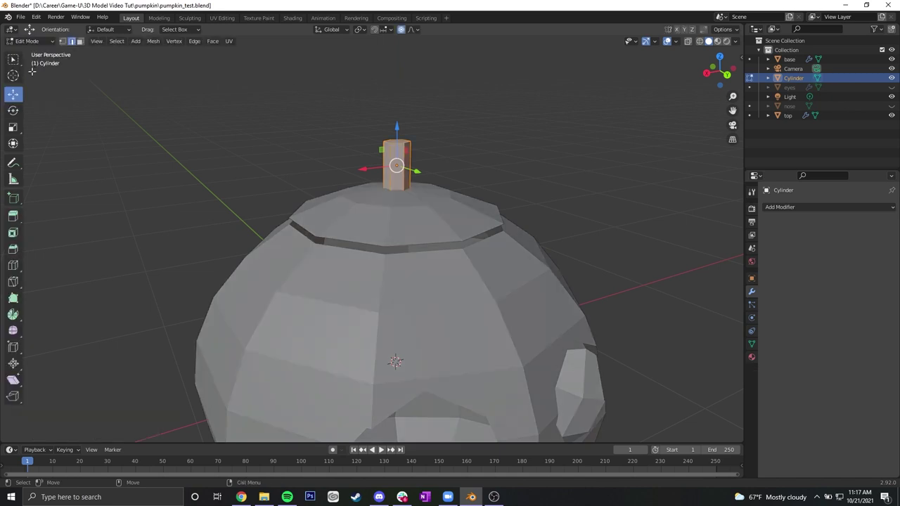
click(13, 265)
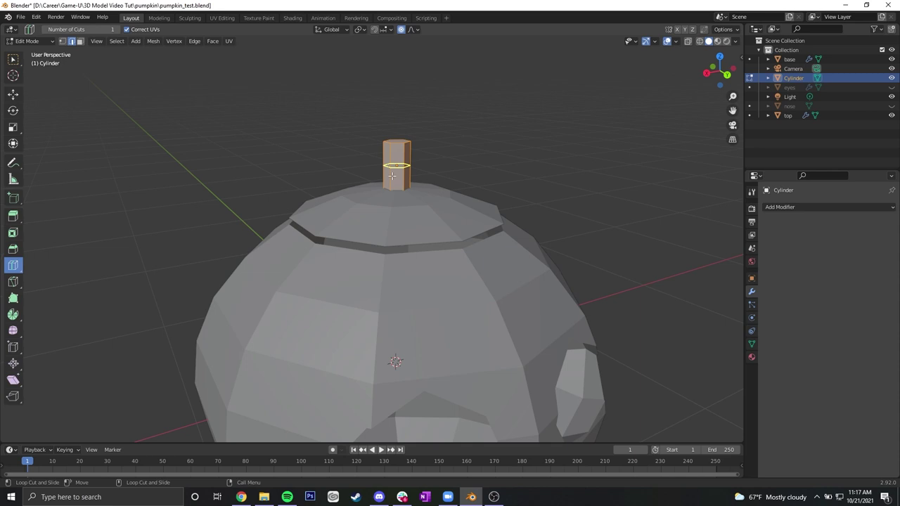
click(392, 175)
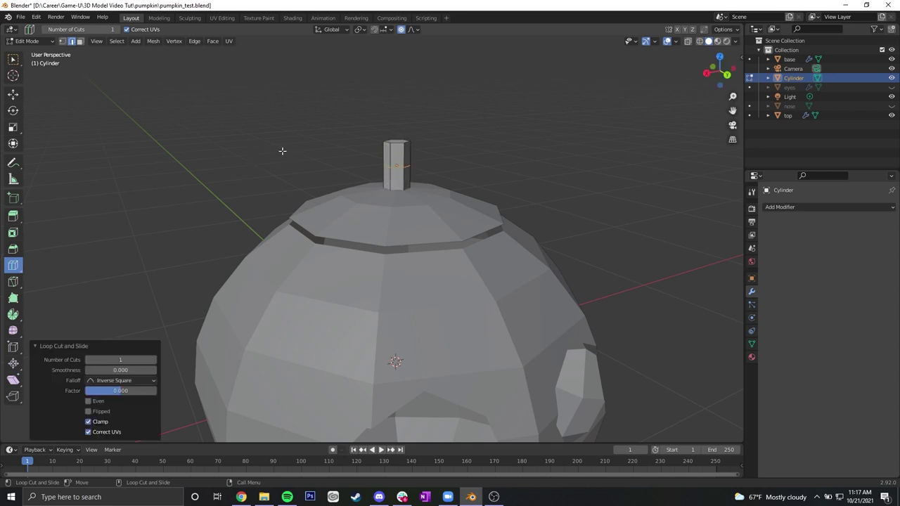
key(w)
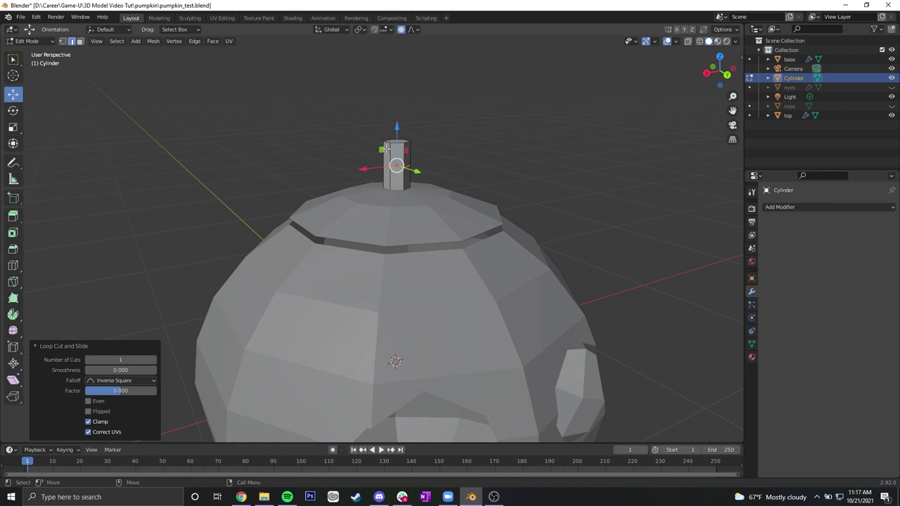
- Shift the stem's top face along Y, rotate it about 22.1° about X to bend the stem, and leave Edit Mode
click(227, 108)
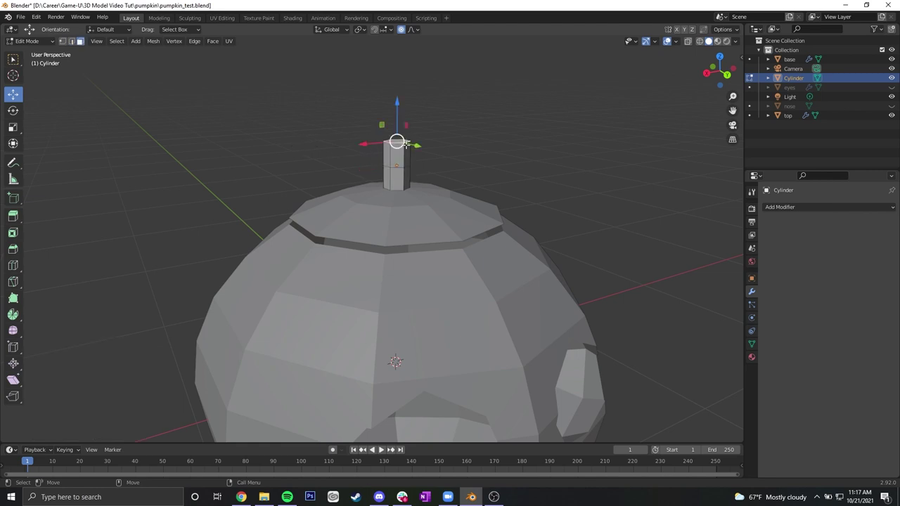
mouse_move(416, 146)
mouse_down()
mouse_move(391, 145)
mouse_move(410, 147)
mouse_up()
middle_drag(409, 148, 453, 157)
drag(409, 140, 400, 106)
key(e)
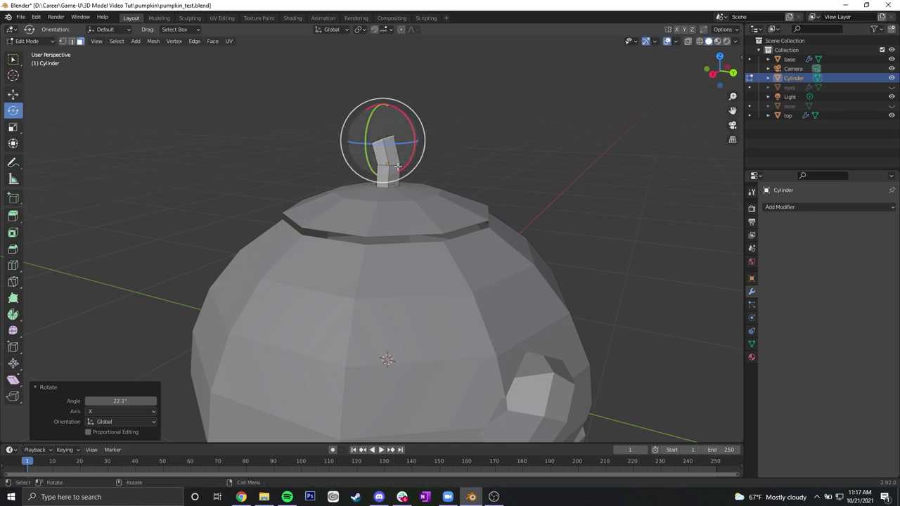
key(Tab)
click(474, 156)
middle_drag(473, 156, 496, 219)
- Scale up the bottom of the stem in Edit Mode so it flares out at the lid, and return to Object Mode
click(386, 167)
scroll(413, 186, up, 5)
key(Tab)
click(425, 218)
key(shift+space)
key(s)
drag(458, 202, 475, 195)
middle_drag(475, 195, 471, 221)
alt+drag(471, 221, 505, 224)
key(4)
click(505, 224)
alt+drag(397, 216, 454, 199)
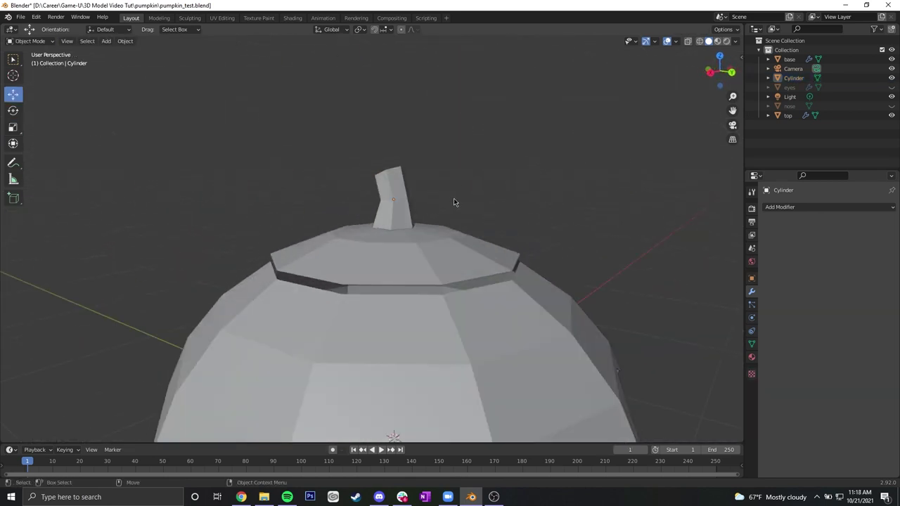
- Inspect the lid, stem and face of the pumpkin from several sides and distances
scroll(464, 211, down, 5)
alt+drag(494, 255, 474, 201)
scroll(473, 201, up, 2)
scroll(473, 204, up, 2)
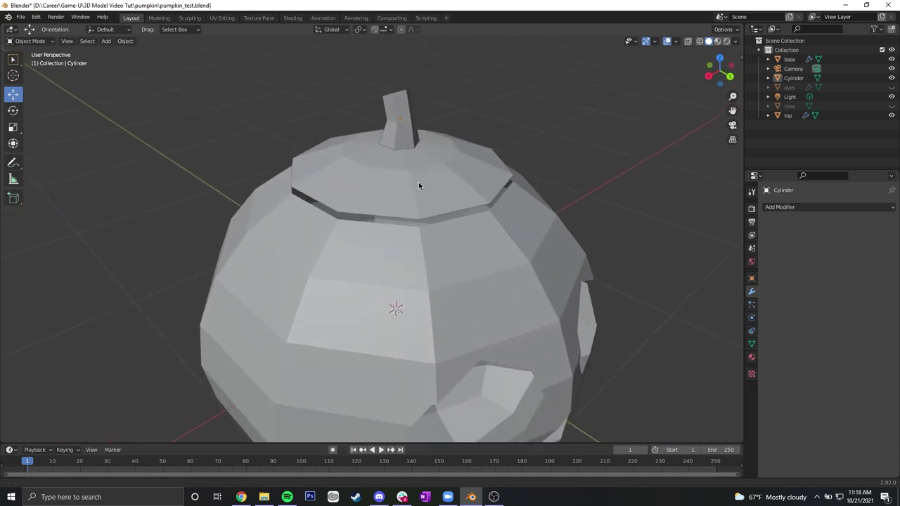
alt+middle_drag(417, 161, 442, 232)
alt+drag(442, 233, 427, 168)
click(434, 192)
key(r)
key(shift+space)
key(g)
click(603, 230)
scroll(604, 230, down, 4)
alt+drag(603, 231, 589, 263)
middle_drag(588, 265, 525, 211)
- Rotate the stem about the Z axis to change the direction of its bend, and deselect it
click(399, 169)
key(shift+space)
key(r)
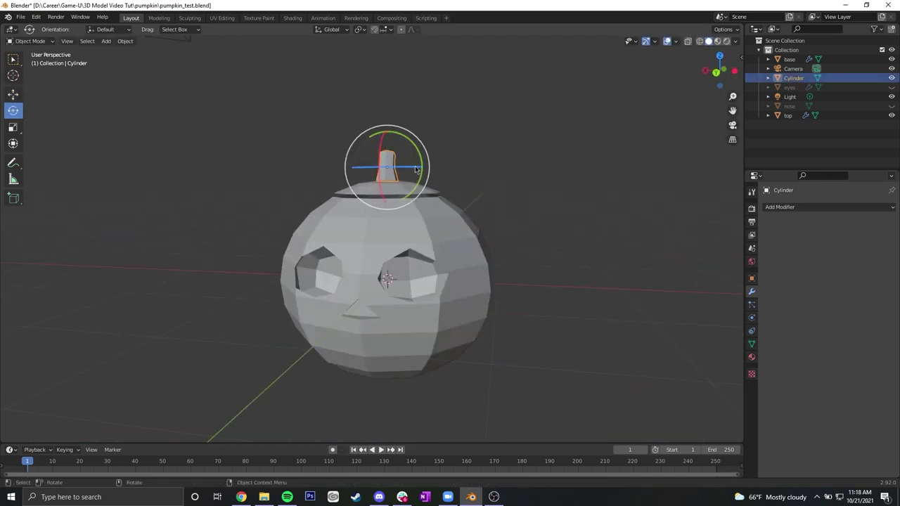
drag(408, 168, 410, 167)
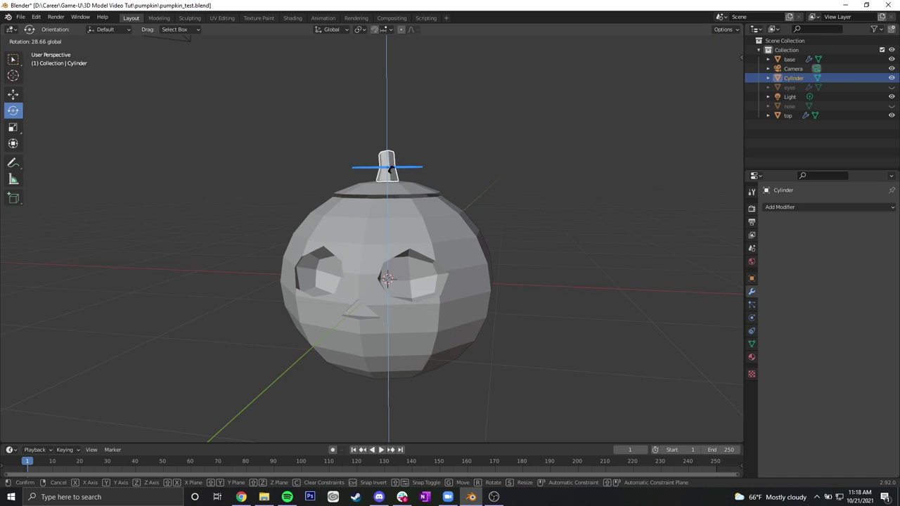
drag(389, 170, 389, 170)
click(479, 175)
- Select the horizontal edge loop around the middle of base and scale it to about 0.982 with proportional editing on
middle_drag(480, 177, 475, 210)
click(415, 202)
key(Tab)
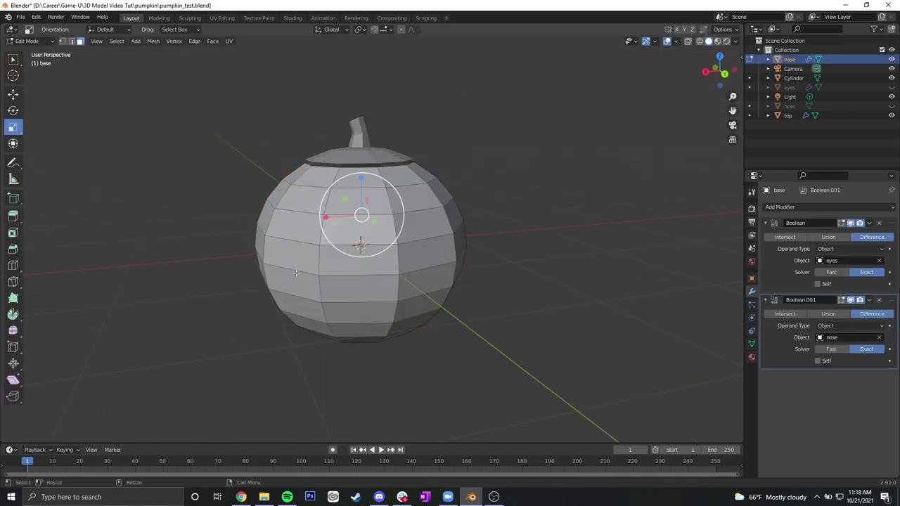
click(301, 268)
alt+click(291, 267)
middle_drag(421, 258, 403, 252)
drag(397, 234, 415, 188)
right_click(415, 187)
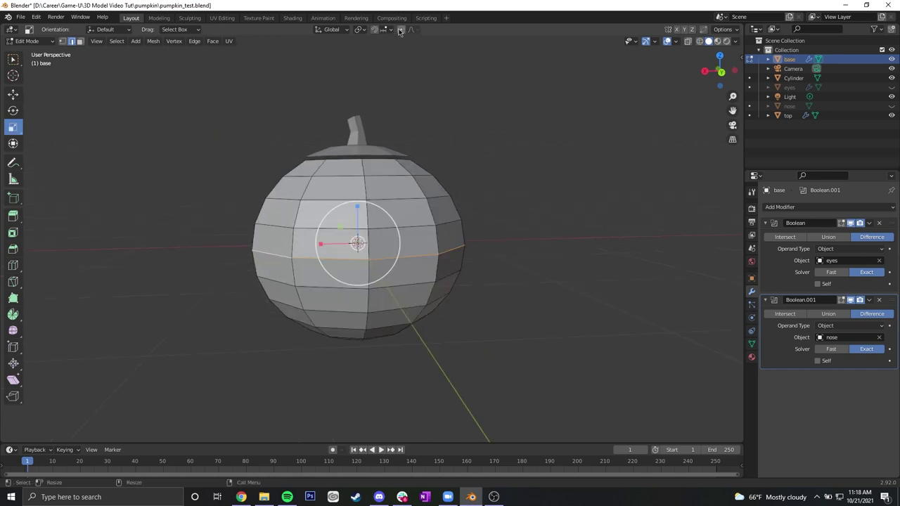
drag(393, 216, 394, 232)
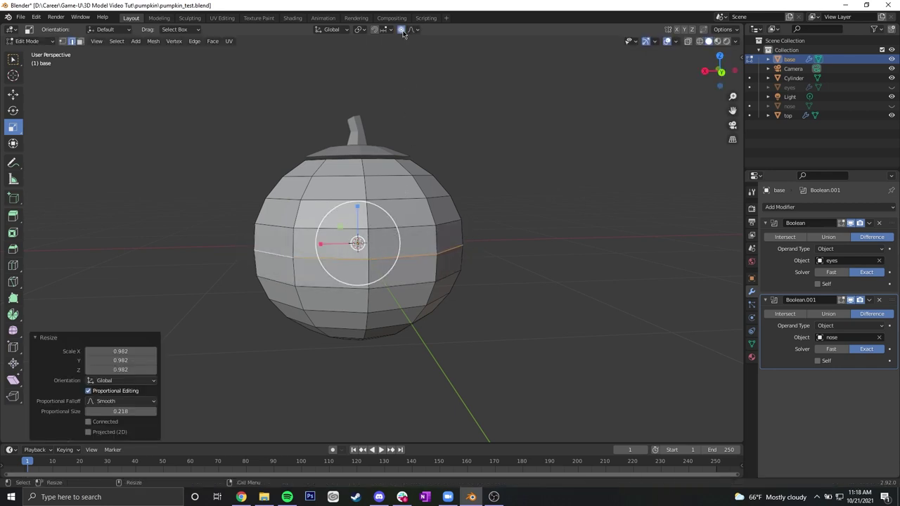
- Move base's middle edge loop down about 0.11 m on Z with smooth proportional editing at size 1.0
key(s)
scroll(384, 216, down, 10)
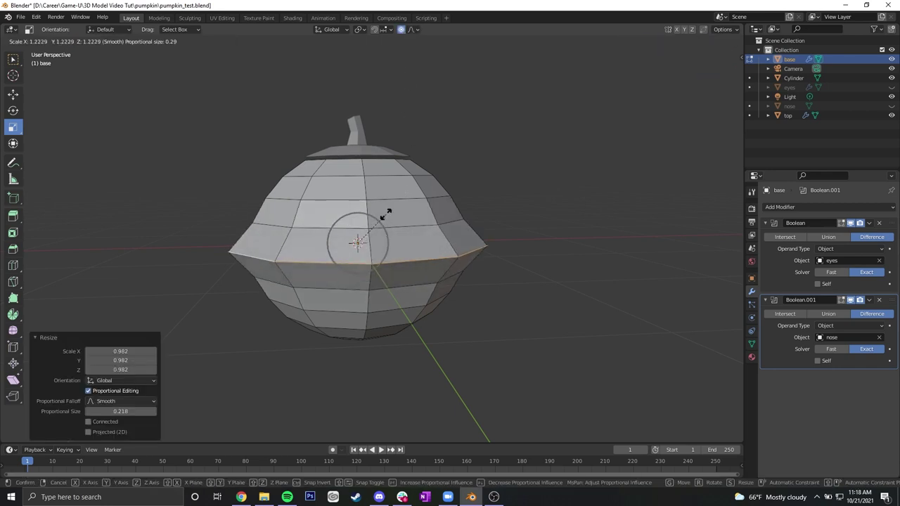
scroll(384, 216, down, 6)
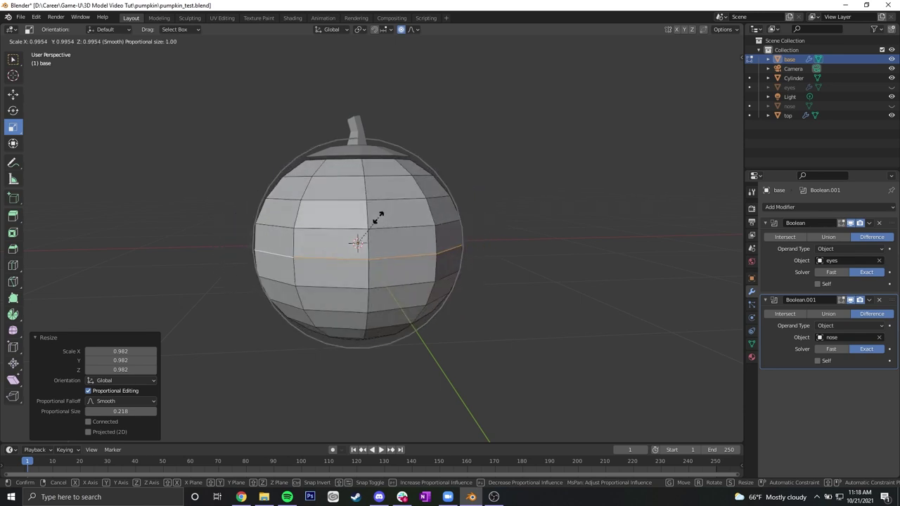
drag(382, 218, 357, 223)
key(w)
click(357, 223)
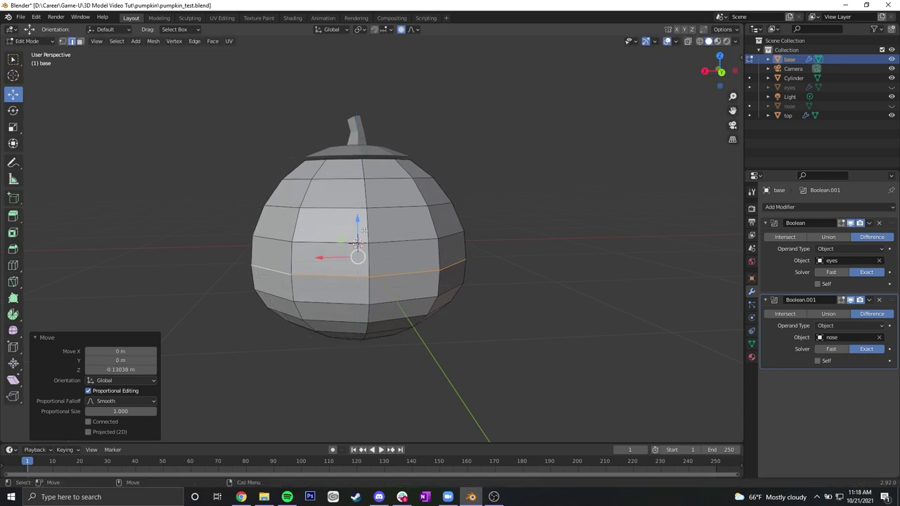
- Scale base's lowered middle edge loop to about 0.983 with proportional editing at size 1.0
key(shift+space)
key(s)
key(s)
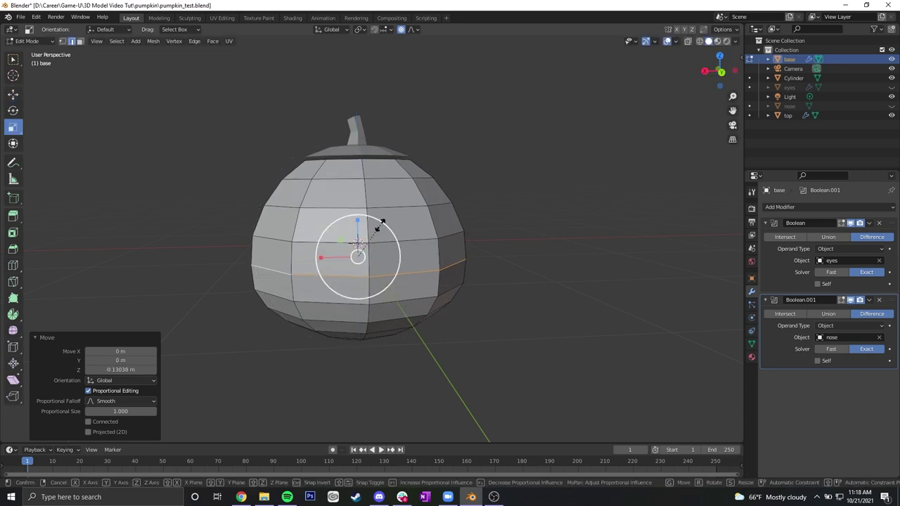
drag(379, 224, 379, 224)
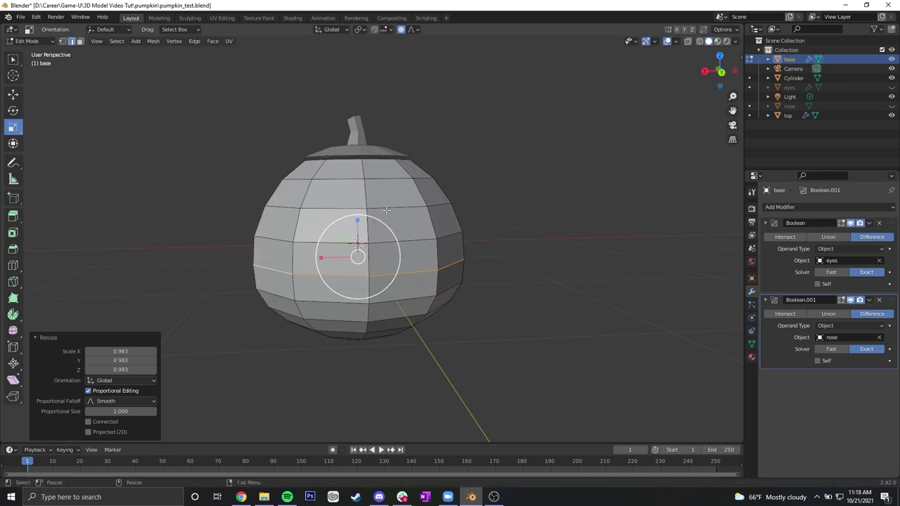
- Select the horizontal edge loop on base's upper half, scale it with proportional editing, and return to Object Mode
alt+click(389, 207)
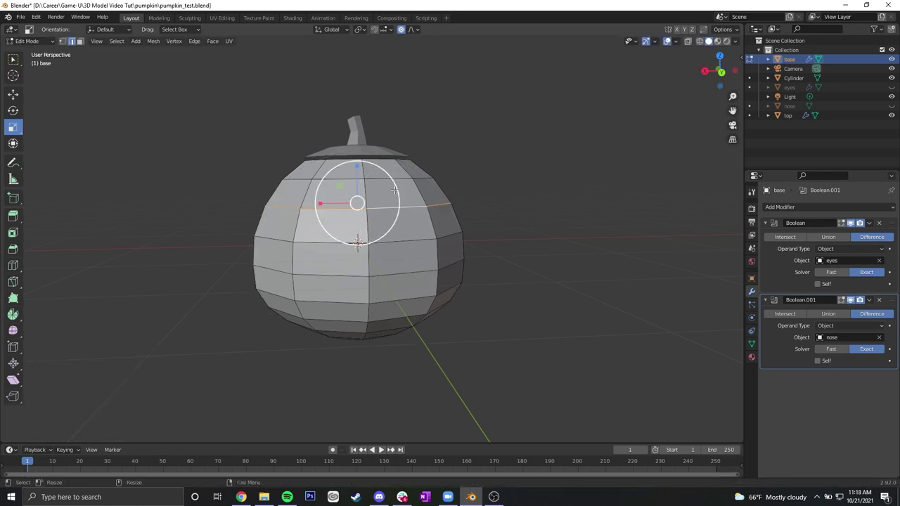
drag(394, 190, 553, 215)
middle_drag(553, 215, 368, 259)
key(Tab)
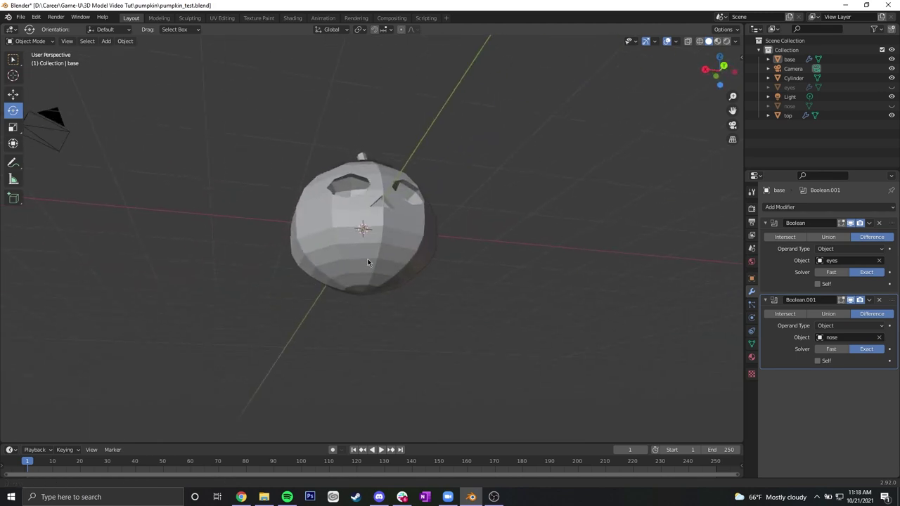
- Raise the bottom vertices of base on Z in two moves, the first about 0.08 m, with proportional editing
click(398, 203)
key(Tab)
alt+drag(378, 232, 401, 247)
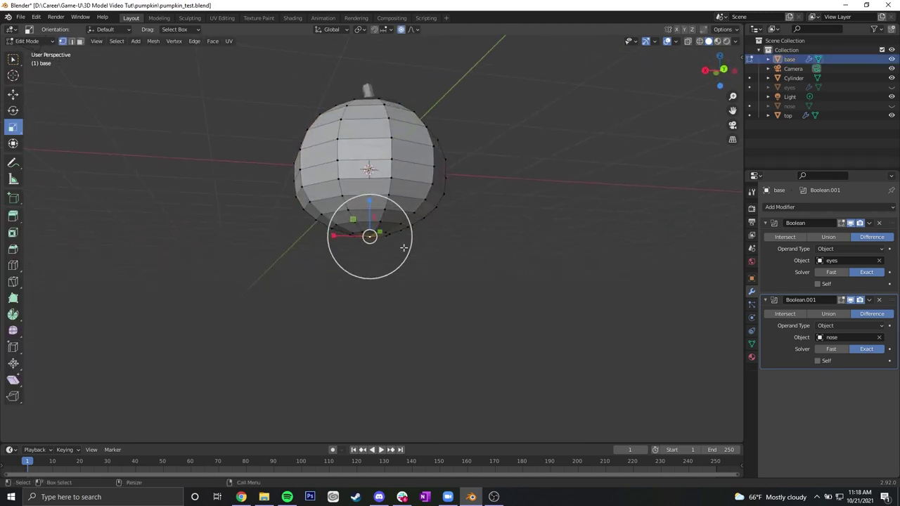
key(w)
drag(371, 203, 371, 196)
middle_drag(462, 215, 440, 225)
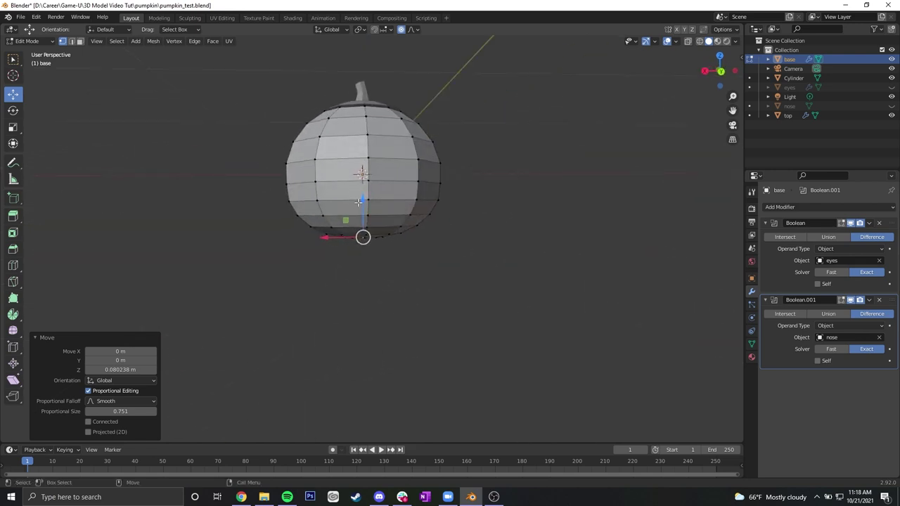
drag(363, 199, 363, 190)
scroll(363, 190, down, 8)
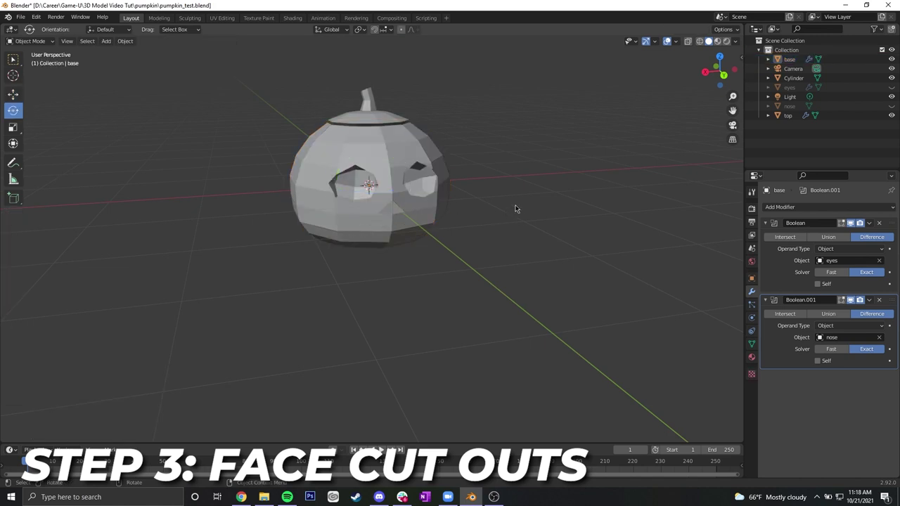
- Add a cube at the centre of the pumpkin and scale it down
middle_drag(527, 258, 450, 230)
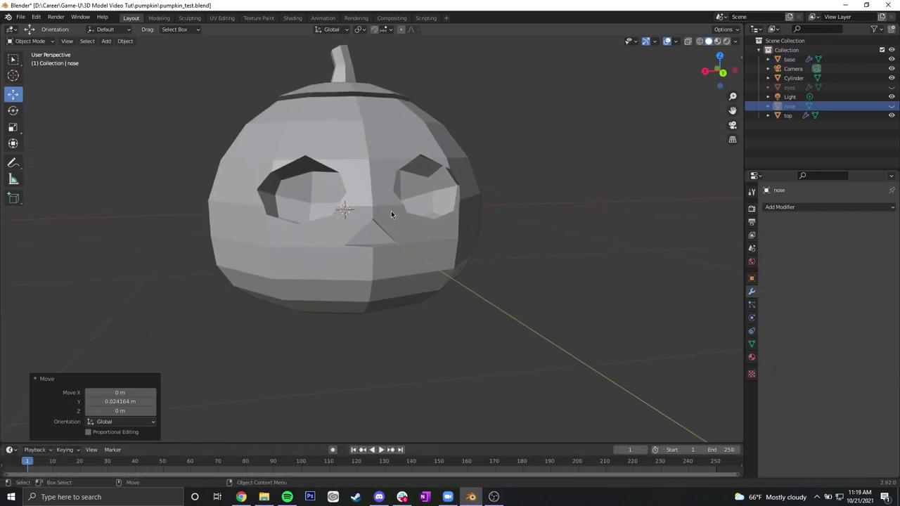
click(105, 41)
mouse_move(114, 53)
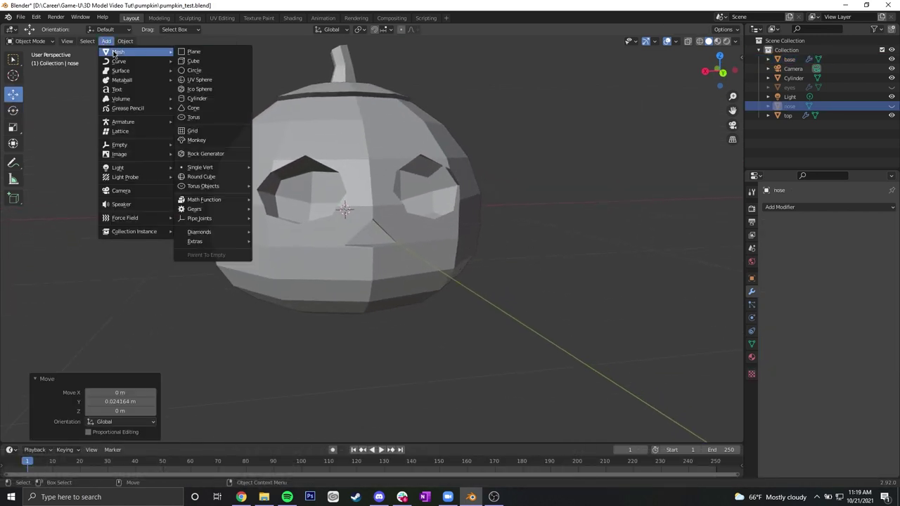
click(195, 65)
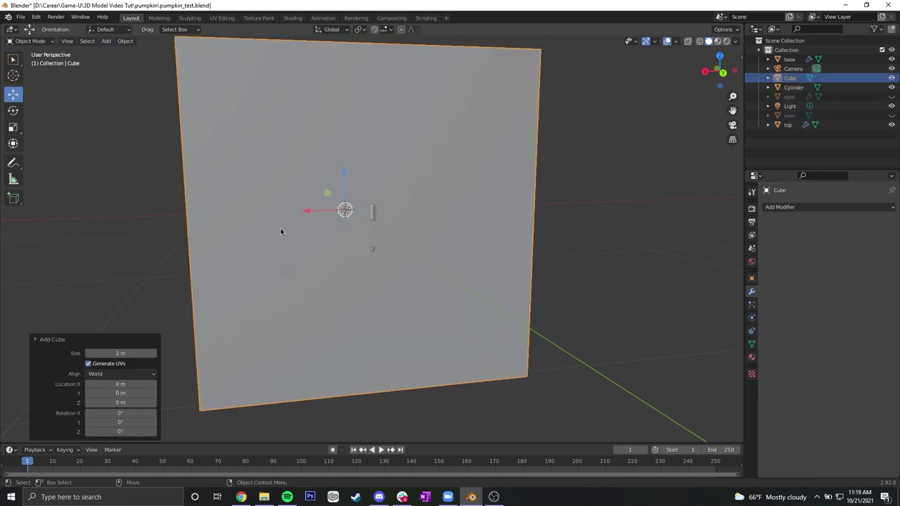
scroll(359, 261, down, 3)
key(shift+space)
key(s)
drag(395, 202, 371, 221)
- Shape the cube into a wide, flat mouth block and move it down about 0.29 m to below the nose
scroll(409, 255, up, 2)
middle_drag(409, 255, 436, 241)
key(s)
key(r)
drag(355, 174, 419, 197)
key(w)
drag(403, 168, 404, 205)
middle_drag(404, 205, 493, 225)
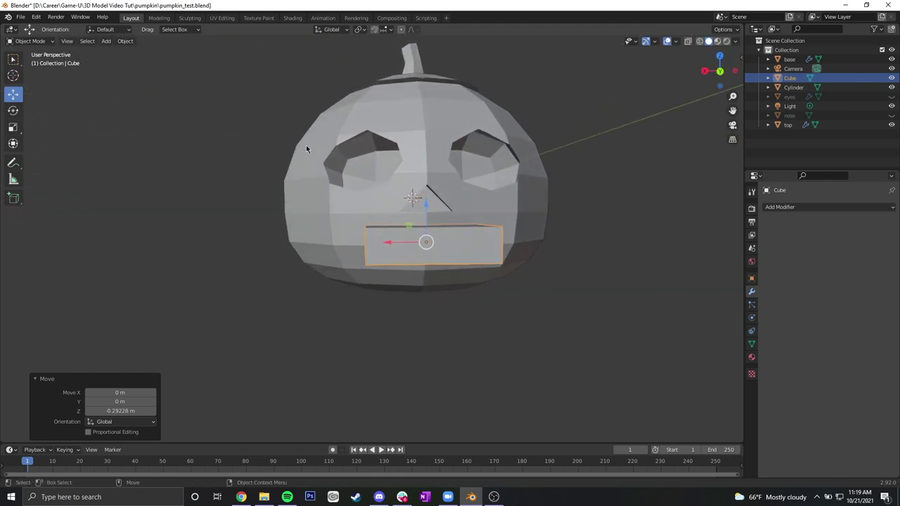
- In Edit Mode, add one vertical loop cut through the centre of the mouth block
key(Tab)
middle_drag(593, 129, 402, 234)
drag(342, 216, 342, 206)
key(ctrl+z)
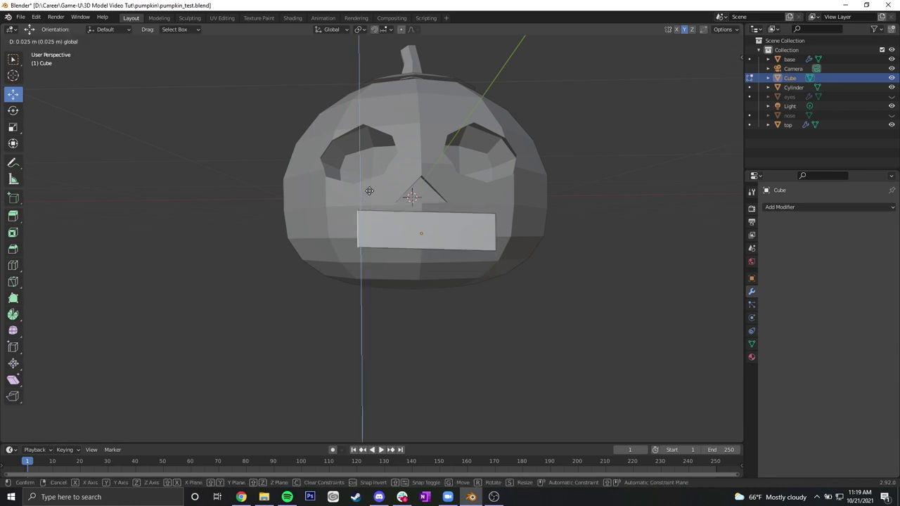
click(13, 266)
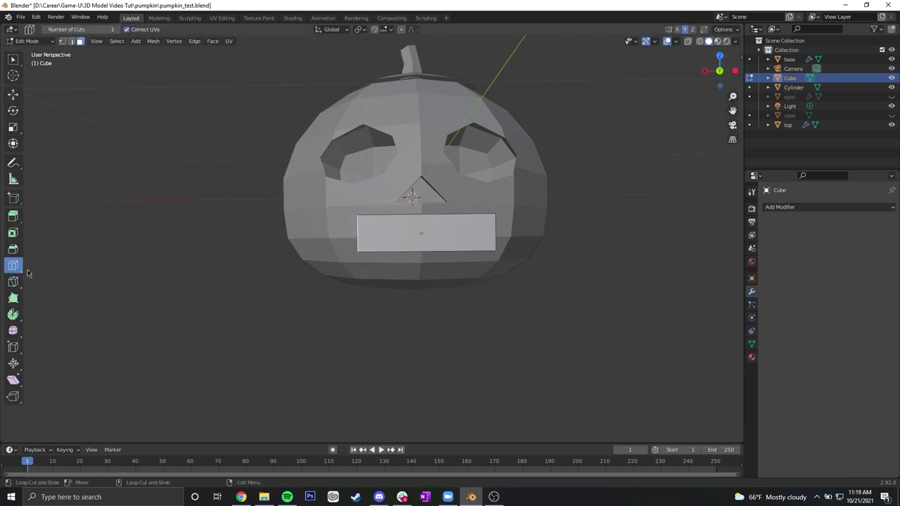
click(420, 246)
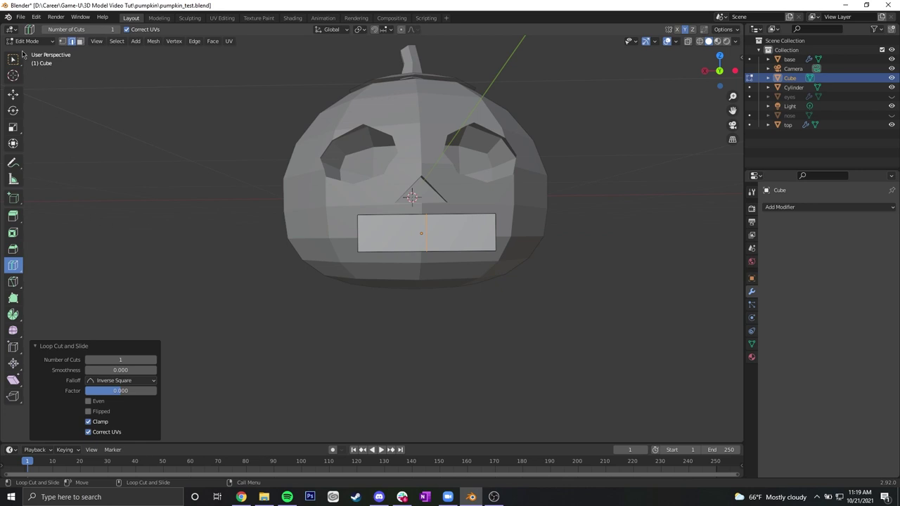
- Raise the end faces of the mouth block about 0.048 m on Z with X mirror editing, bending it into a V
click(80, 42)
click(14, 95)
middle_drag(381, 255, 418, 233)
click(415, 238)
drag(349, 187, 354, 177)
key(ctrl+z)
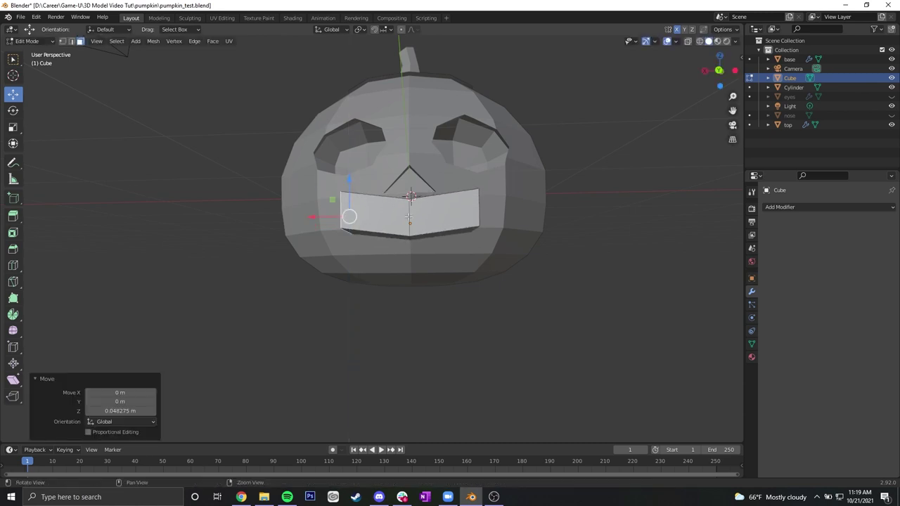
- In Object Mode, scale the mouth block down and reposition it on the front of the pumpkin below the nose
middle_drag(357, 184, 370, 194)
click(13, 127)
key(Tab)
click(424, 234)
click(14, 127)
click(471, 239)
drag(428, 200, 430, 213)
middle_drag(447, 224, 536, 257)
drag(538, 257, 520, 259)
middle_drag(594, 282, 472, 263)
- Move the mouth block's end faces inward about 0.059 m and up about 0.021 m with X mirror editing
scroll(538, 268, up, 1)
key(3)
alt+drag(324, 230, 372, 234)
key(w)
drag(405, 199, 405, 198)
middle_drag(498, 238, 415, 237)
drag(339, 210, 309, 224)
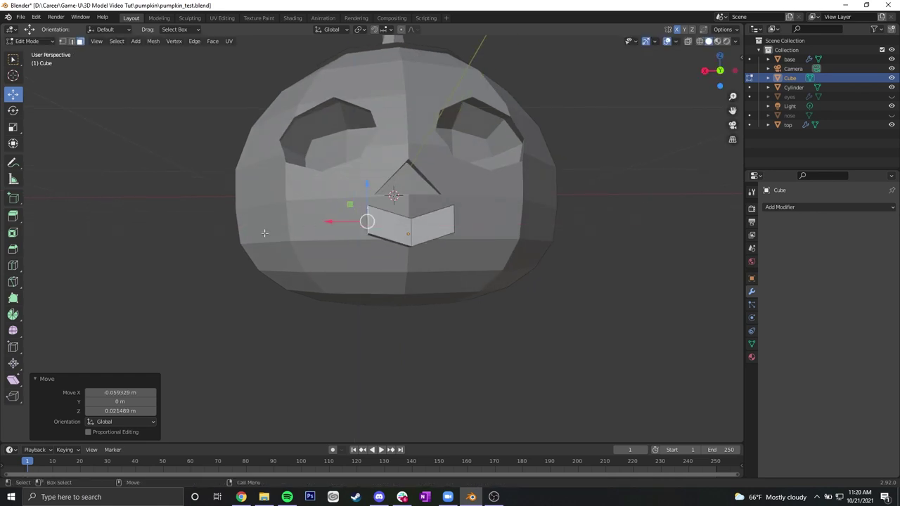
click(13, 218)
drag(334, 221, 304, 221)
mouse_move(492, 255)
middle_down()
mouse_move(470, 257)
mouse_move(481, 259)
middle_up()
key(ctrl+z)
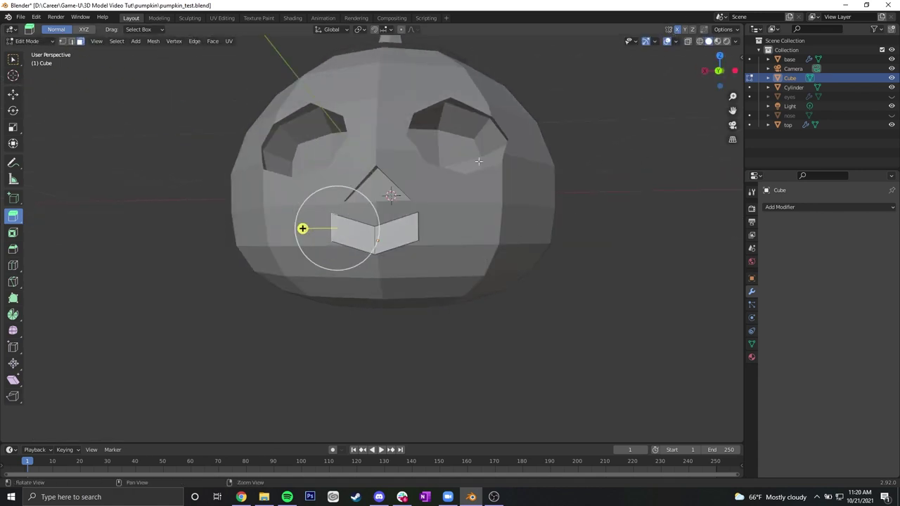
- Extrude one end face of the mouth block outward and move it to form the next zigzag segment
middle_drag(478, 162, 331, 226)
drag(331, 227, 302, 230)
key(w)
drag(336, 199, 301, 182)
- Extrude the mouth's end face again, then scale, rotate and move it to form a narrow upturned corner
key(shift+space)
key(e)
key(shift+space)
key(s)
drag(299, 151, 300, 153)
key(shift+space)
key(r)
drag(313, 187, 294, 199)
key(shift+space)
key(g)
mouse_move(394, 255)
middle_down()
mouse_move(457, 270)
mouse_move(384, 263)
middle_up()
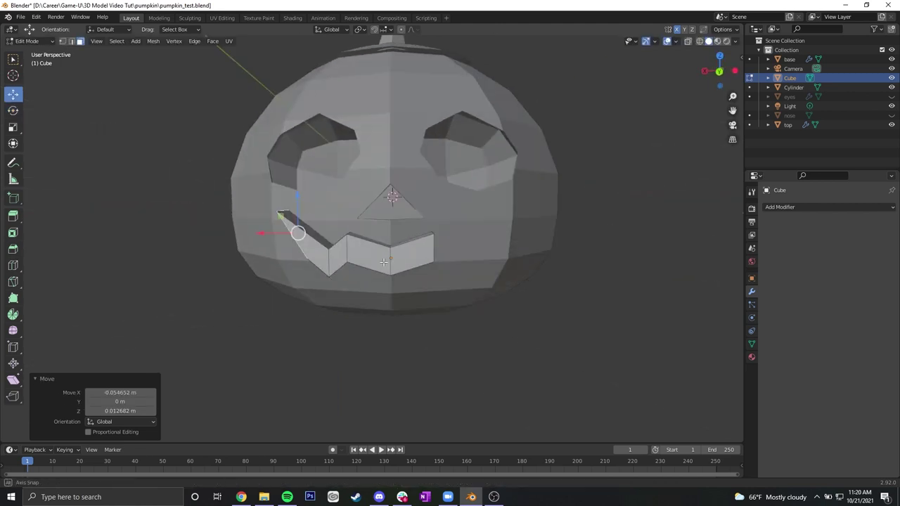
- Move the edges of the mouth's outer corner to refine its taper, ending with about -0.015 m on X and 0.031 m on Z
key(2)
drag(350, 245, 343, 225)
mouse_move(343, 225)
middle_down()
mouse_move(461, 229)
mouse_move(398, 211)
mouse_move(352, 221)
middle_up()
drag(352, 221, 340, 212)
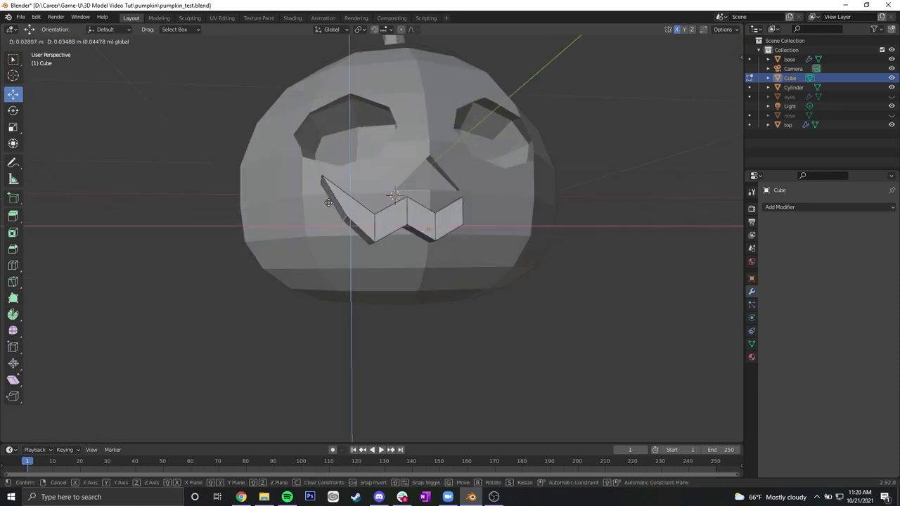
drag(338, 207, 340, 208)
middle_drag(340, 208, 335, 247)
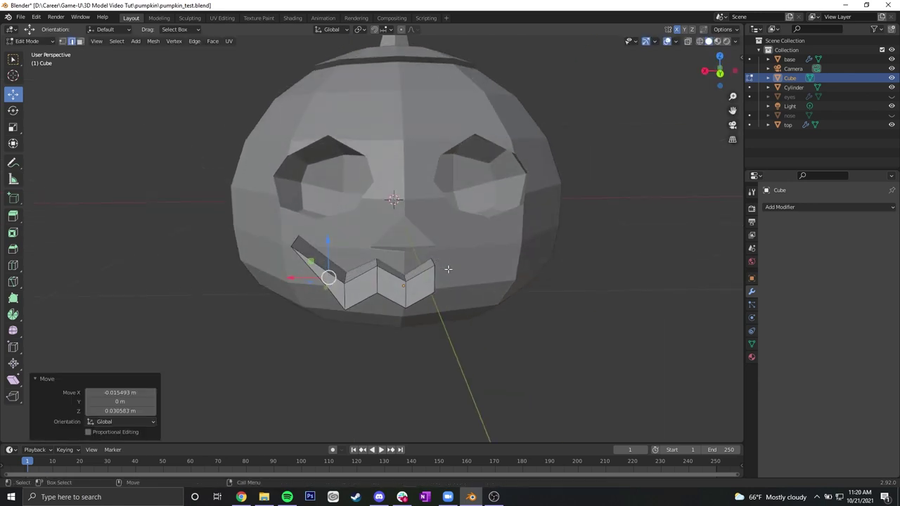
- Select the faces on the unextruded half of the mouth block and delete them
key(Tab)
click(471, 343)
scroll(471, 343, down, 2)
middle_drag(432, 309, 406, 263)
scroll(405, 265, up, 2)
click(392, 262)
scroll(406, 266, up, 2)
key(Tab)
key(3)
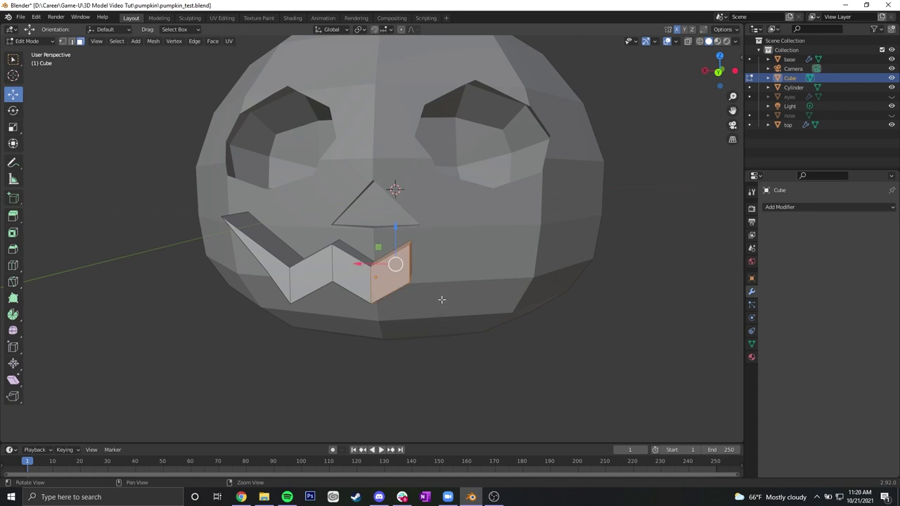
key(x)
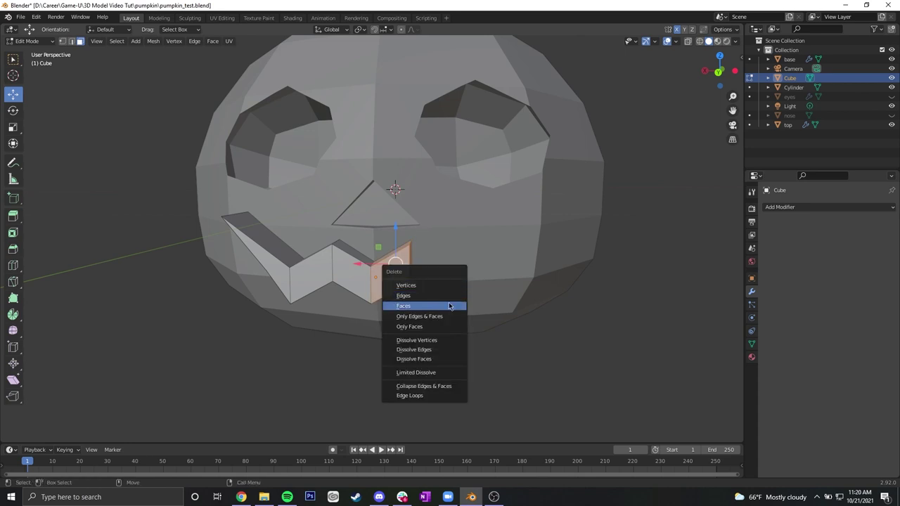
click(445, 306)
- Delete the remaining unwanted faces at the mouth's centre and return to Object Mode
drag(436, 227, 392, 305)
key(x)
click(396, 305)
middle_drag(396, 305, 374, 246)
key(Tab)
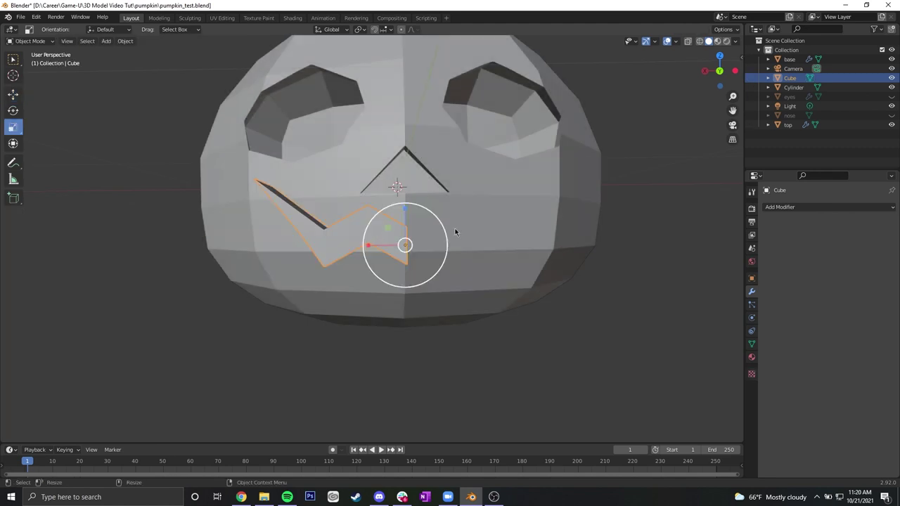
- Add a Mirror modifier on the X axis to the half mouth to complete the zigzag smile
click(817, 206)
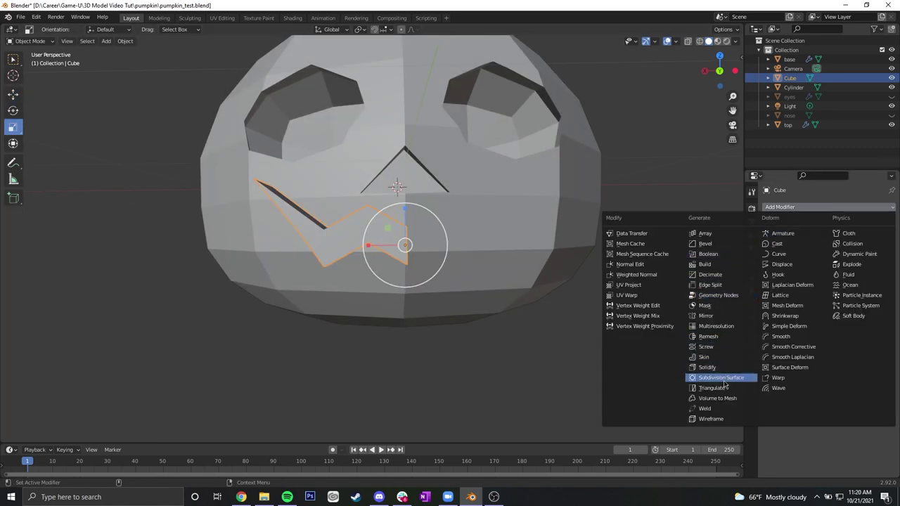
click(706, 316)
middle_drag(609, 225, 668, 256)
drag(515, 254, 501, 253)
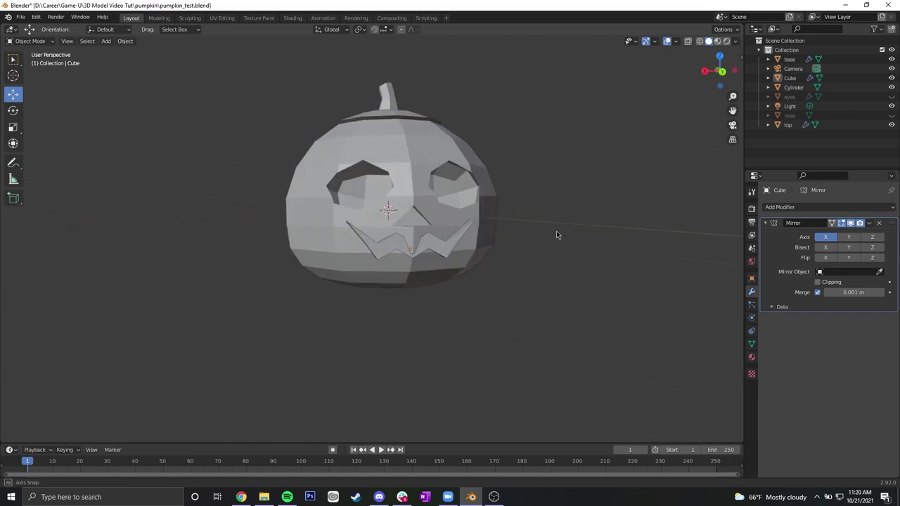
middle_drag(556, 235, 513, 229)
- In Edit Mode, move the mouth's centre edge forward about 0.032 m along Y
click(513, 228)
scroll(562, 273, up, 3)
middle_drag(562, 273, 360, 221)
key(Tab)
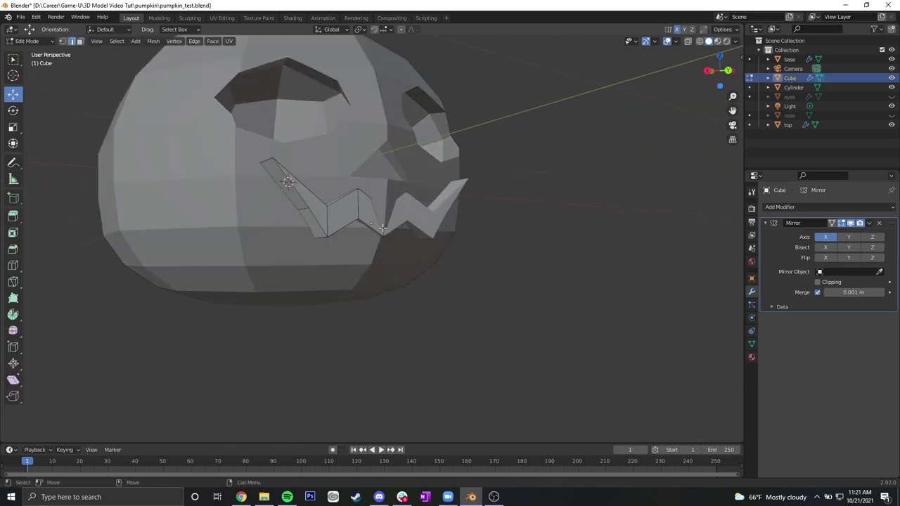
middle_drag(434, 259, 460, 236)
key(g)
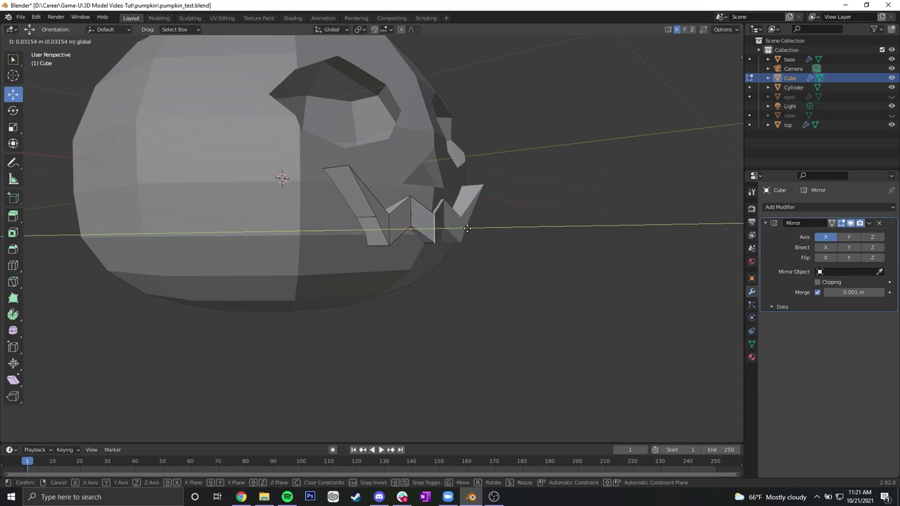
click(468, 229)
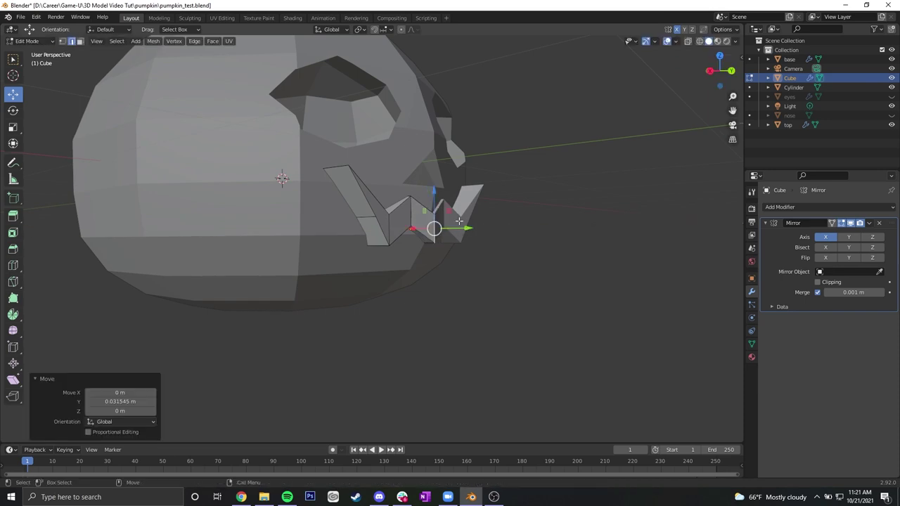
- Rotate the mouth about -4° around the X axis in Object Mode, deselect it and check the face
key(Tab)
key(r)
key(x)
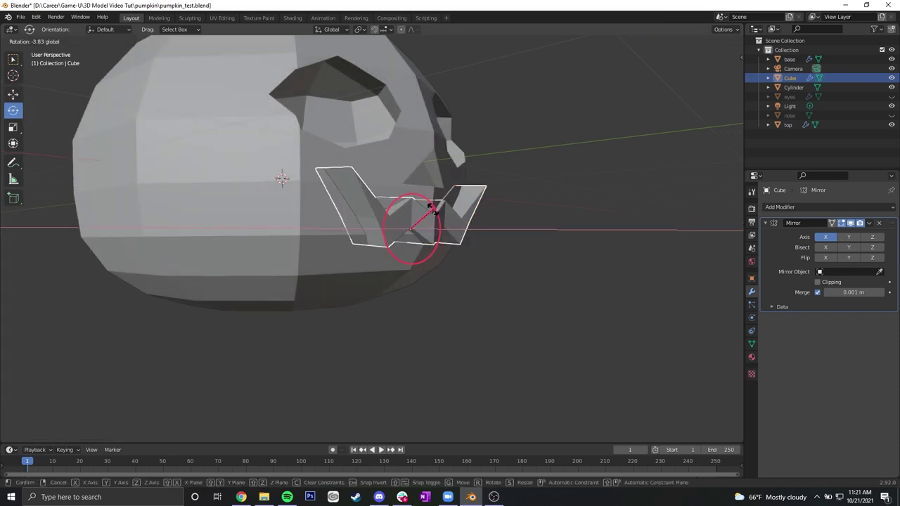
drag(432, 209, 432, 208)
click(585, 244)
middle_drag(586, 244, 508, 245)
scroll(506, 244, down, 2)
middle_drag(415, 248, 468, 239)
scroll(418, 252, up, 1)
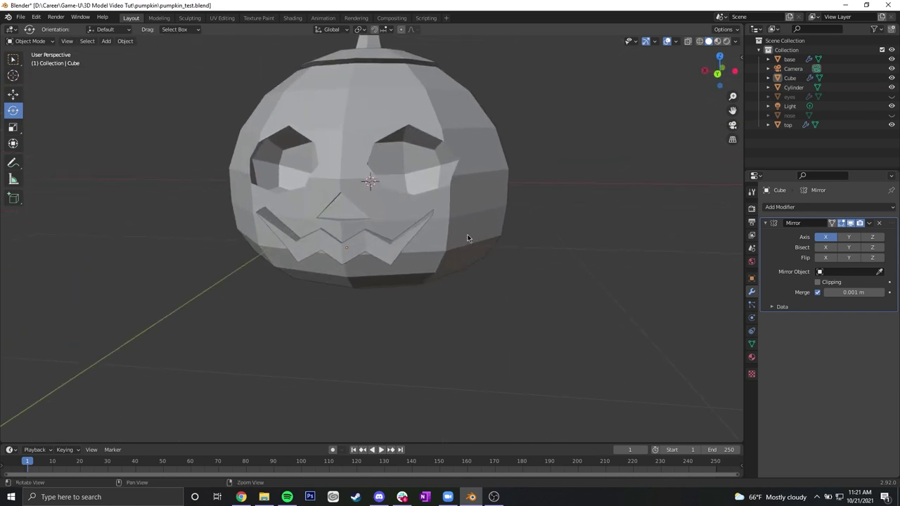
- In Edit Mode, raise the underside faces of the mouth cutter's zigzag about 0.011 m along Z with proportional editing
alt+drag(468, 242, 480, 225)
scroll(422, 243, up, 2)
alt+drag(372, 255, 364, 139)
click(334, 137)
key(3)
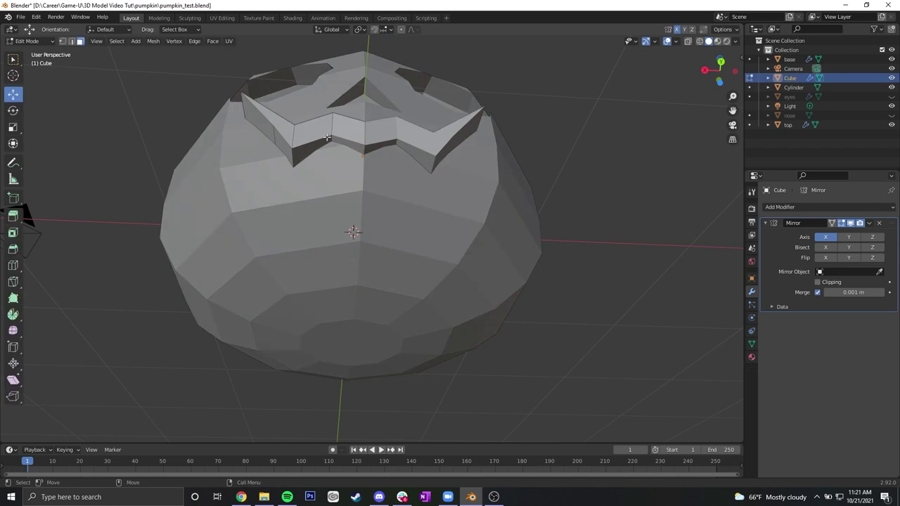
click(314, 151)
alt+drag(314, 151, 318, 180)
click(318, 181)
key(o)
key(g)
key(z)
scroll(318, 183, up, 20)
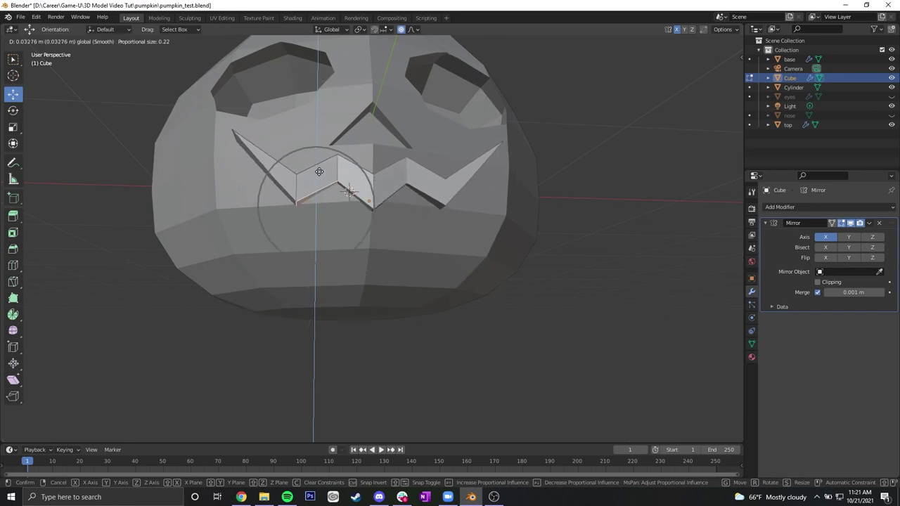
click(318, 179)
middle_drag(321, 183, 424, 258)
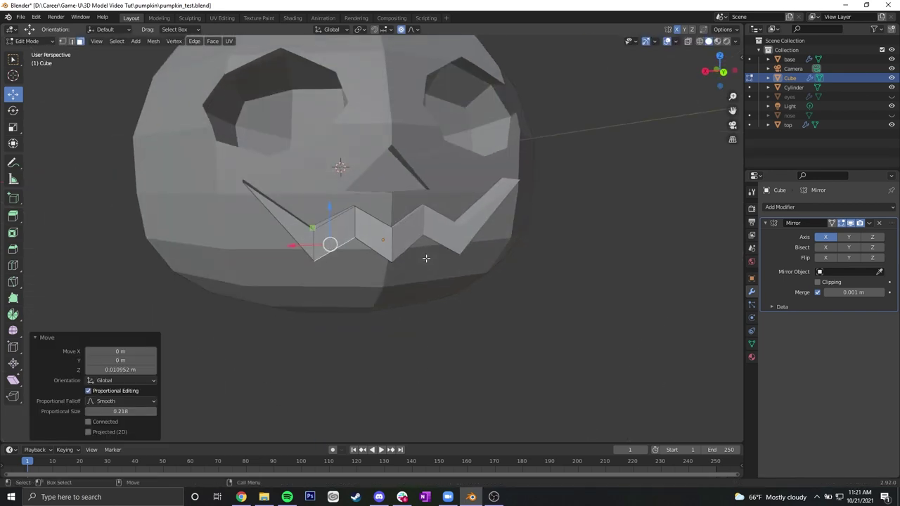
- Return to Object Mode and apply the Mirror modifier on the mouth cutter
key(Tab)
click(595, 281)
middle_drag(595, 281, 566, 294)
scroll(506, 287, down, 4)
scroll(650, 287, up, 2)
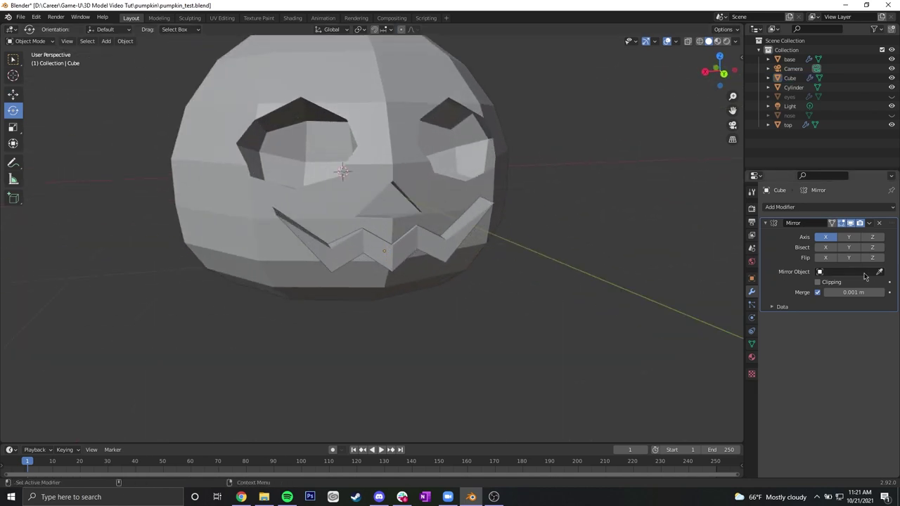
click(869, 223)
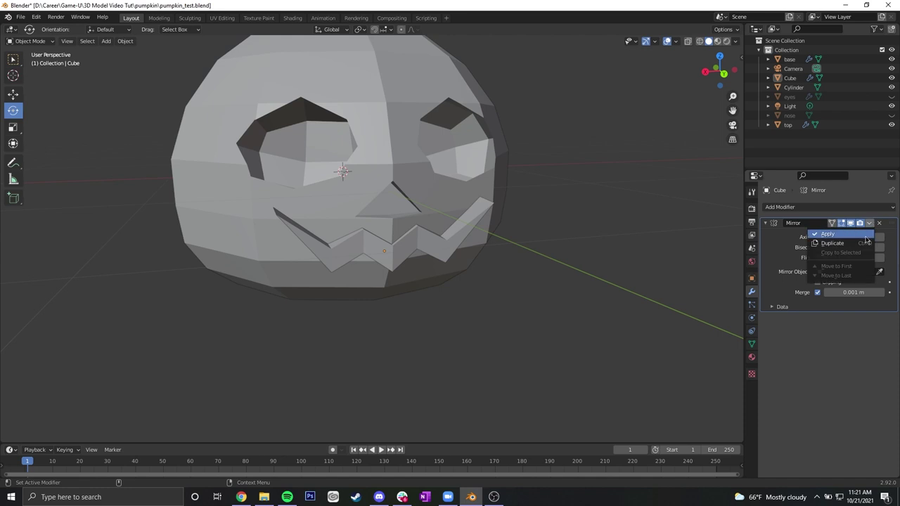
click(837, 234)
- Add a Boolean modifier set to Difference on the pumpkin base, using the mouth cutter as its object
middle_drag(621, 246, 613, 203)
click(340, 113)
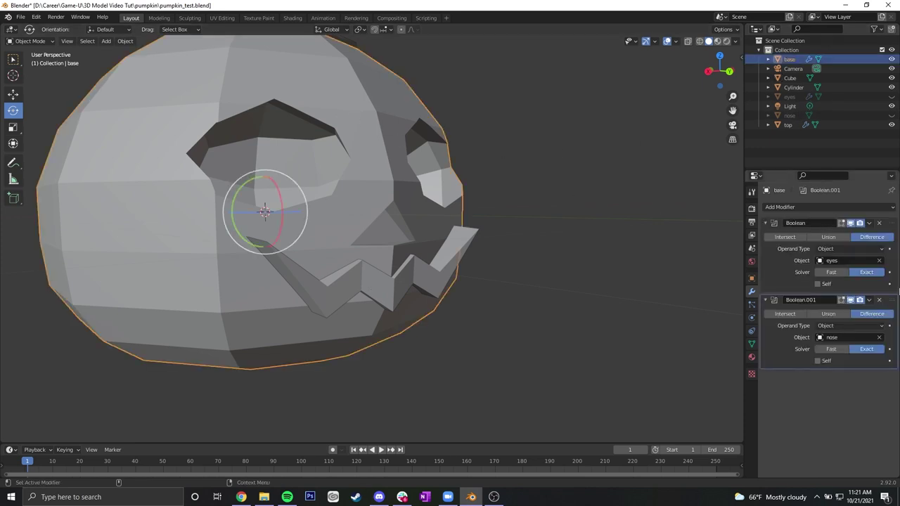
click(879, 207)
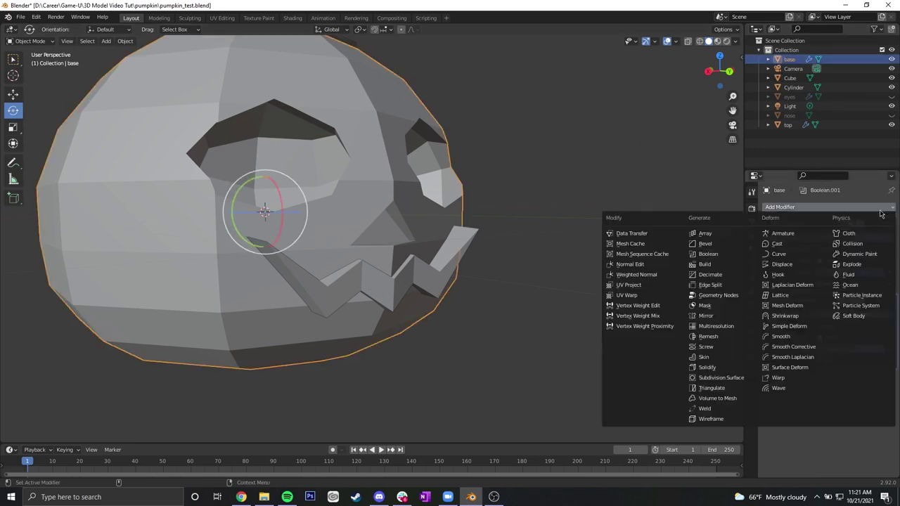
click(709, 254)
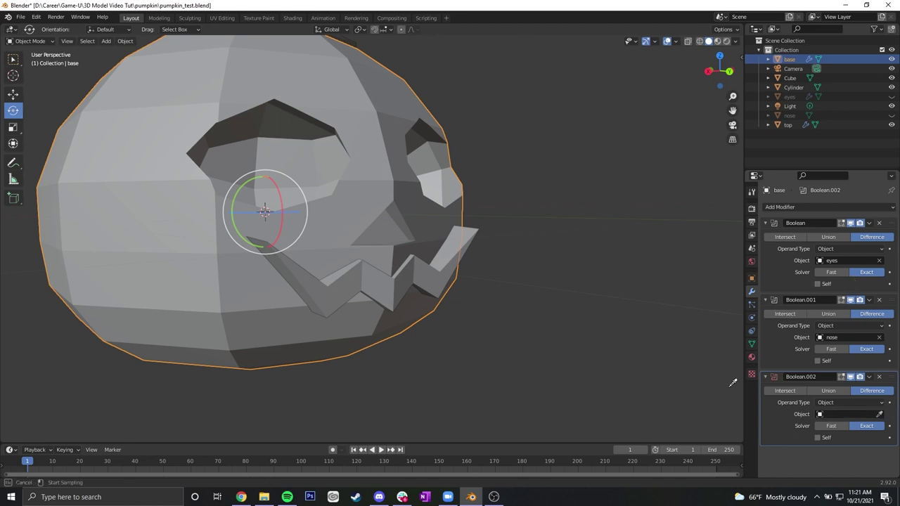
click(431, 274)
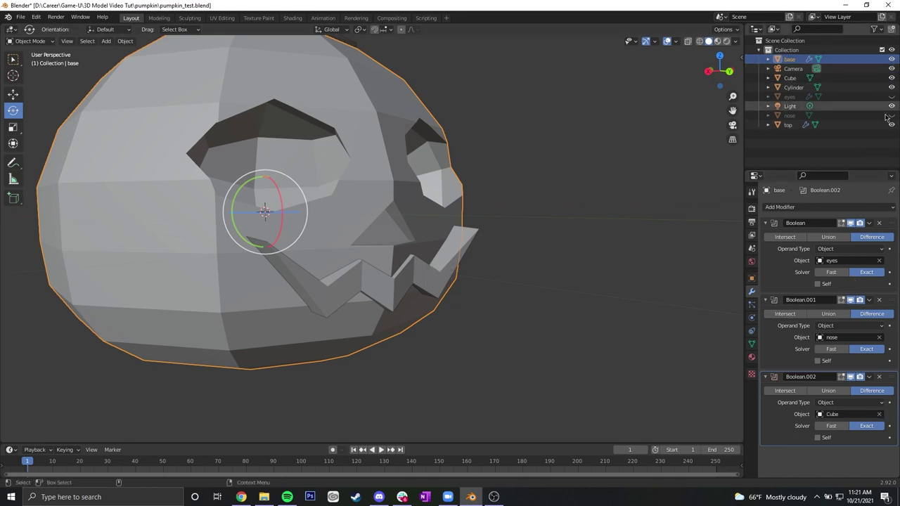
- Rename the mouth cutter object as mouth and hide it in the viewport
click(791, 78)
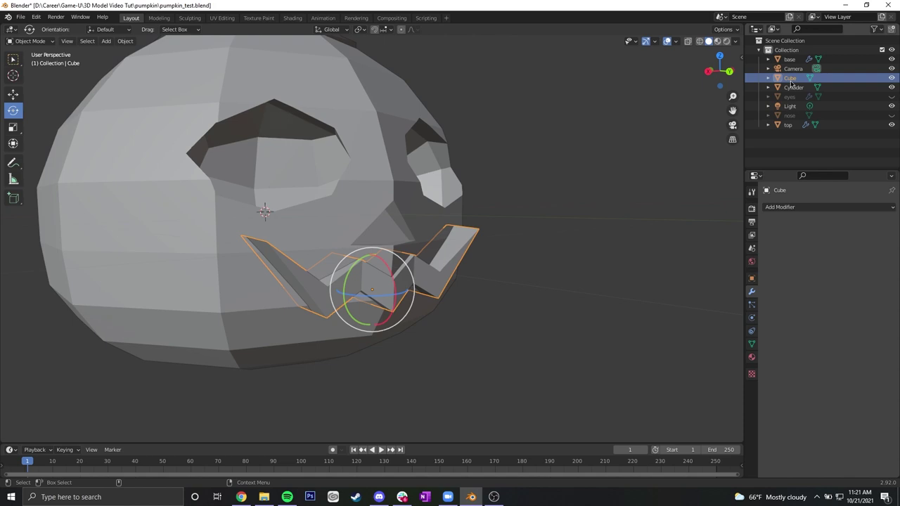
text(mouth)
key(Return)
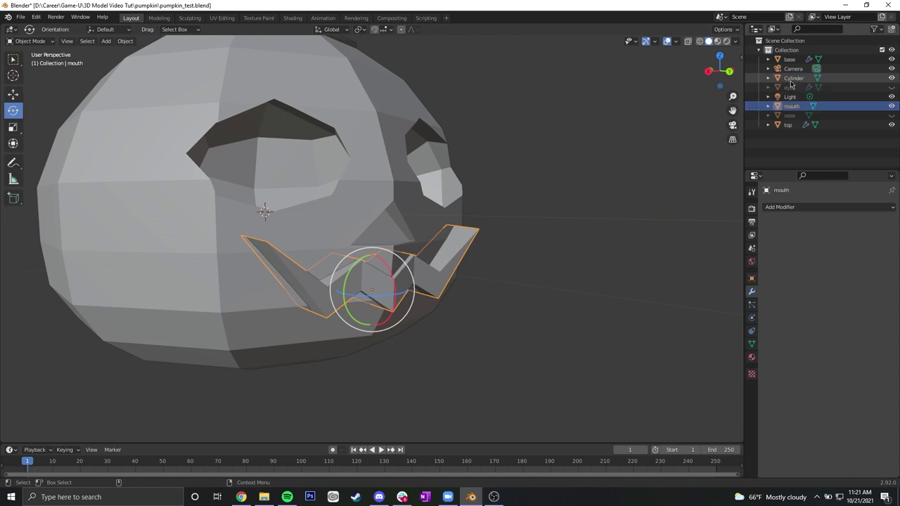
click(892, 106)
- In Edit Mode, lower the inner corner of the eye cutter along Z with proportional editing and check the eye holes
scroll(511, 185, down, 3)
middle_drag(511, 184, 525, 222)
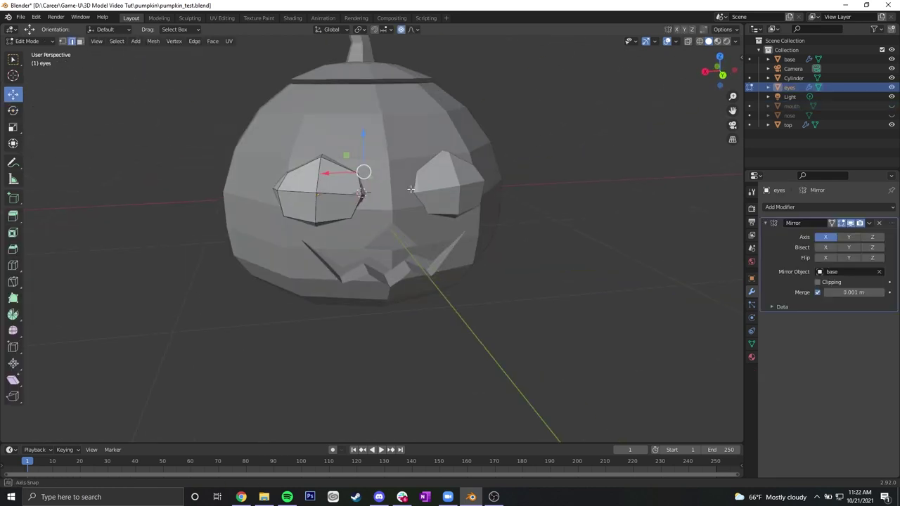
middle_drag(411, 189, 364, 185)
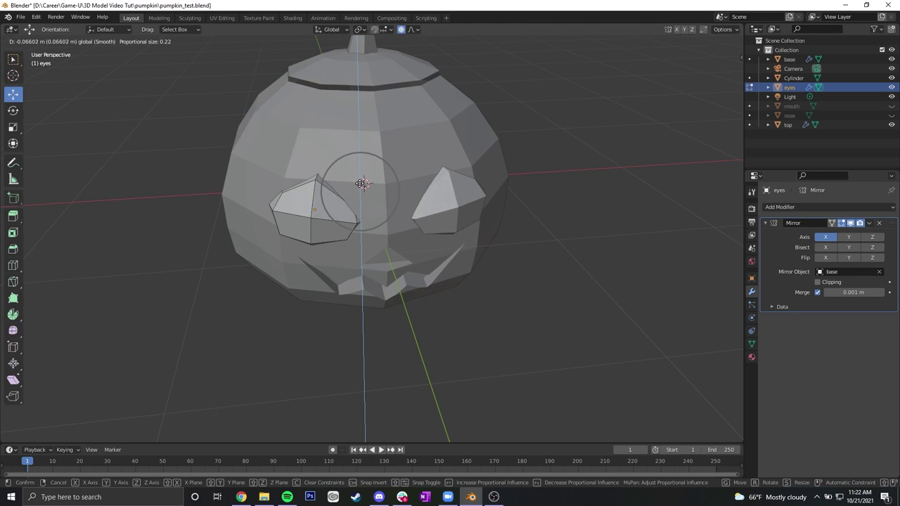
scroll(358, 187, down, 5)
drag(355, 189, 355, 190)
middle_drag(459, 227, 502, 172)
click(541, 211)
click(892, 88)
scroll(464, 192, down, 2)
click(892, 88)
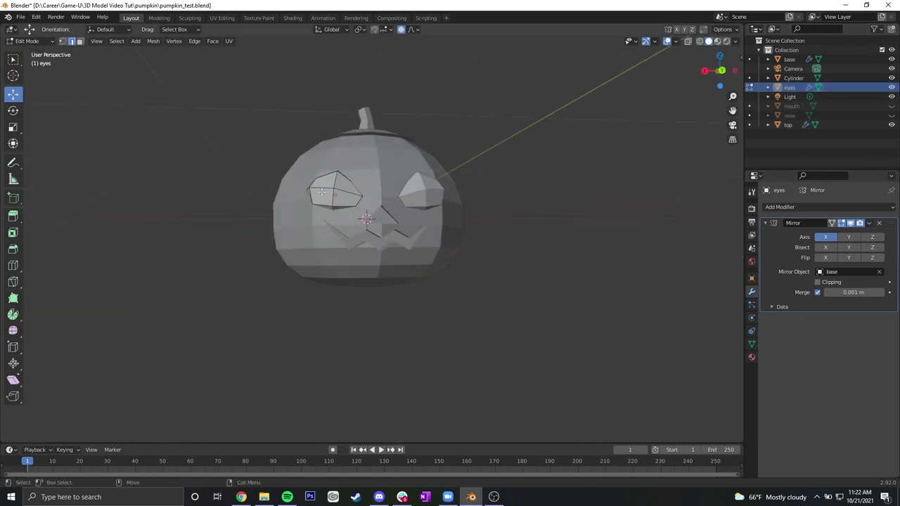
- In Object Mode, move the eye cutter about -0.056 m along X, 0.047 m along Z and 0.047 m along Y
key(Tab)
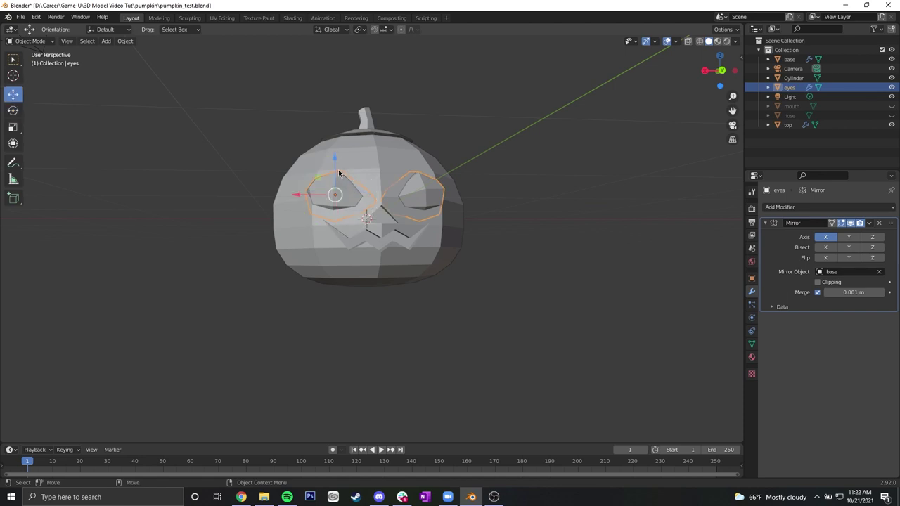
drag(322, 172, 327, 172)
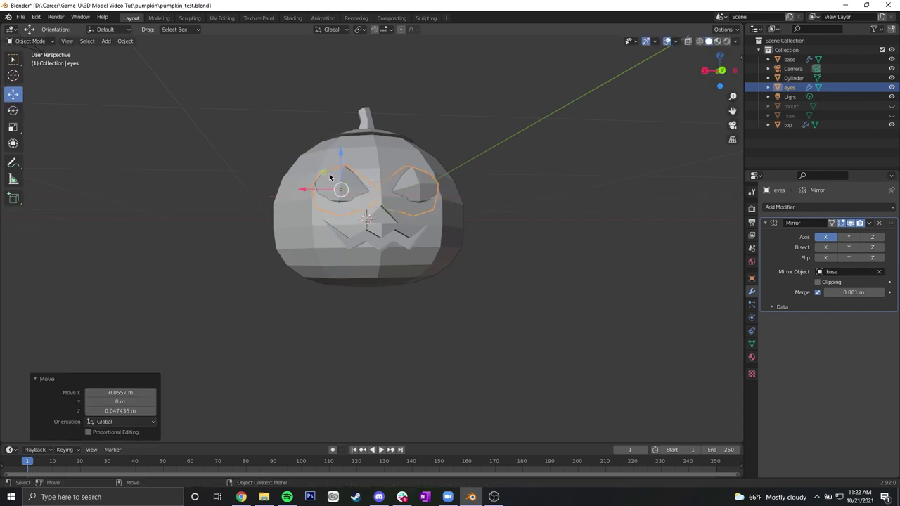
middle_drag(329, 177, 410, 204)
drag(411, 206, 423, 209)
middle_drag(423, 209, 339, 227)
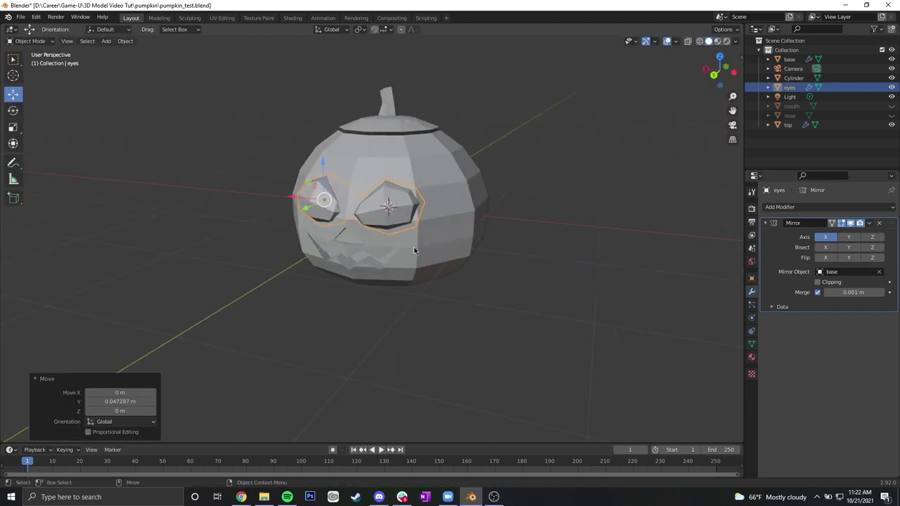
- Scale the eye cutter to about 0.678 along Y and check the eye holes with the cutter hidden
middle_drag(452, 225, 304, 206)
drag(295, 196, 307, 190)
click(892, 87)
middle_drag(577, 140, 633, 140)
click(892, 87)
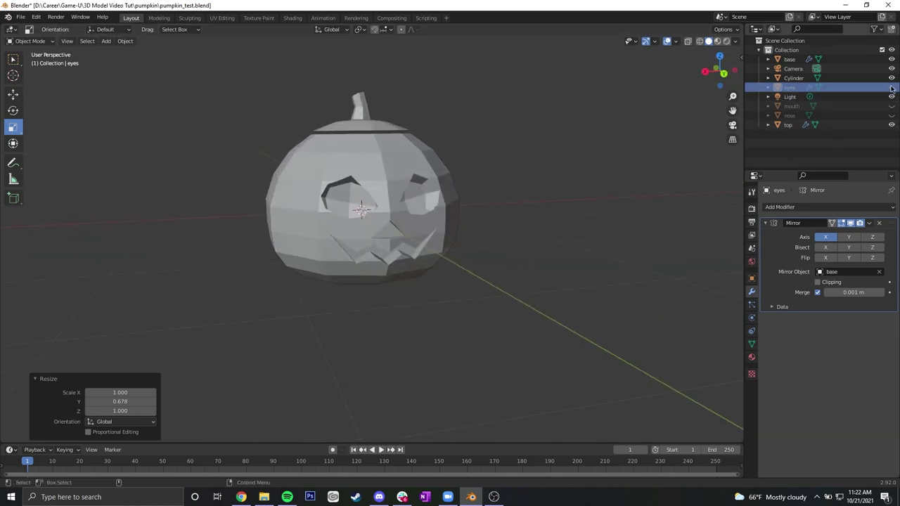
- Move the eye cutter about -0.035 m along Z and hide it again
scroll(492, 195, up, 3)
click(330, 150)
mouse_move(314, 162)
mouse_down()
mouse_move(306, 164)
mouse_move(343, 149)
mouse_move(323, 149)
mouse_up()
key(g)
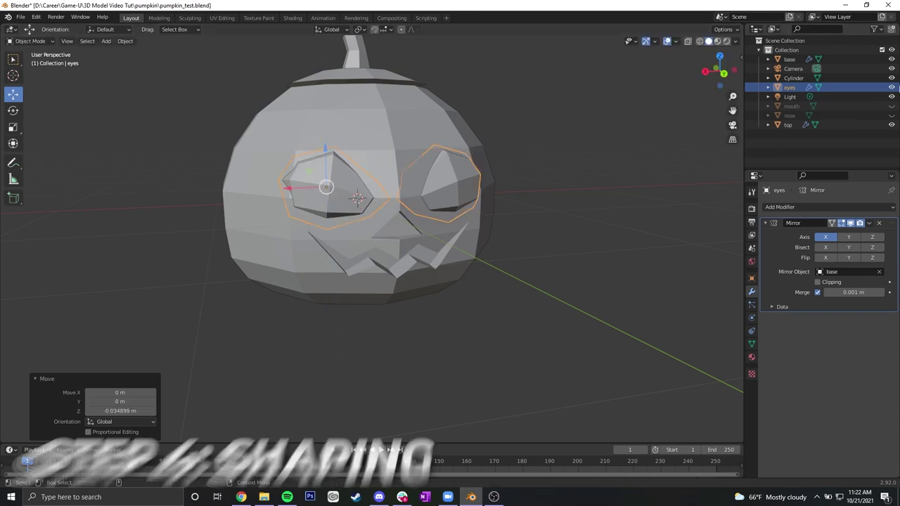
key(h)
middle_drag(587, 161, 471, 175)
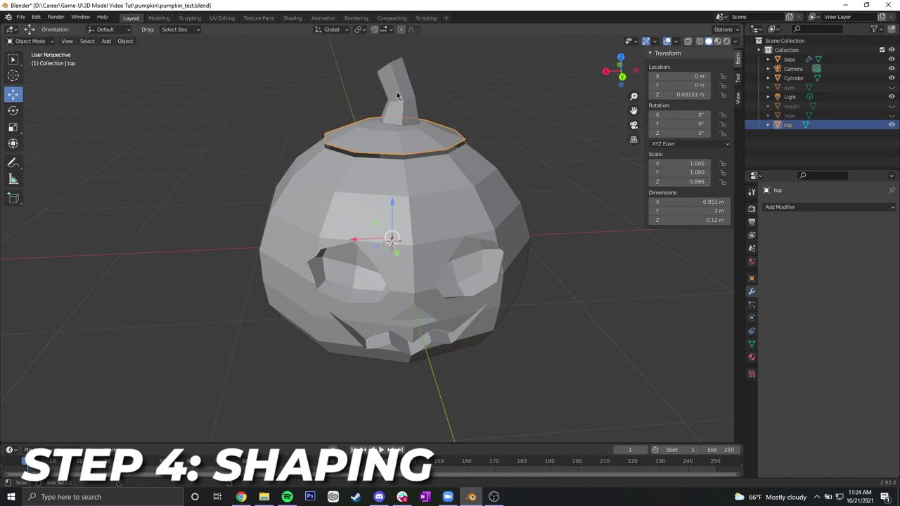
- Join the lid and the stem into one object
shift+click(396, 91)
click(124, 41)
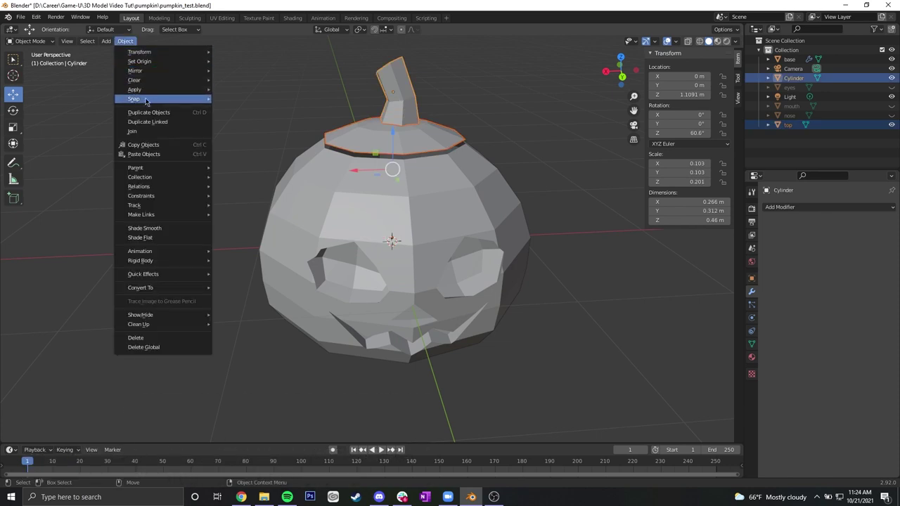
click(151, 134)
middle_drag(352, 151, 399, 115)
drag(383, 90, 396, 98)
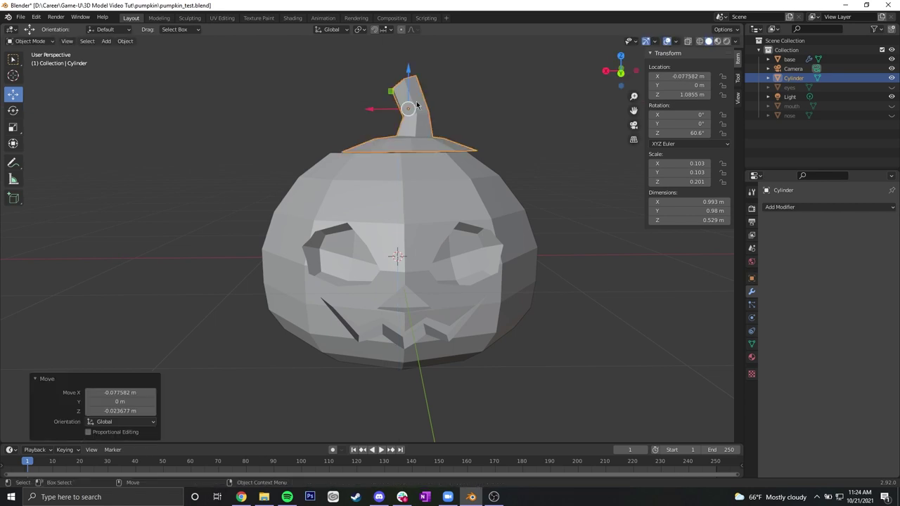
key(ctrl+z)
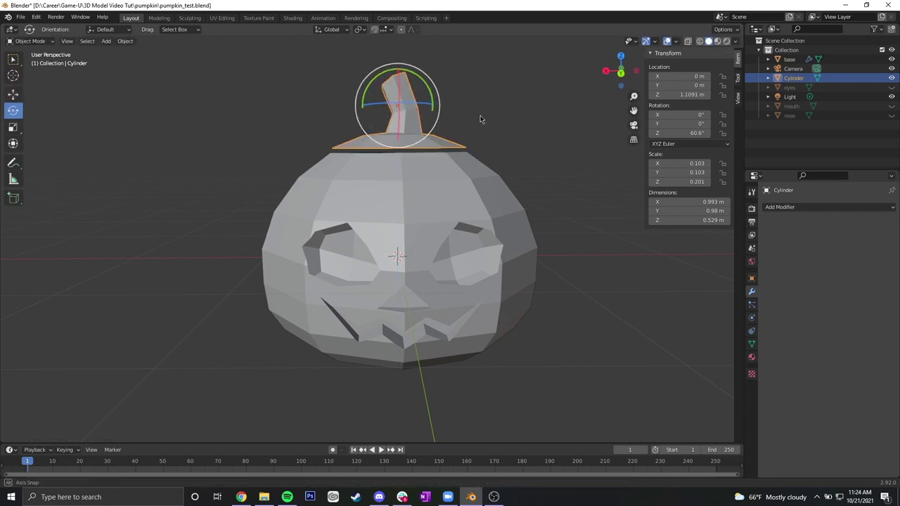
- Shift the joined lid and stem sideways and slightly down, to about X -0.110 m and Z 1.086 m
middle_drag(471, 110, 490, 118)
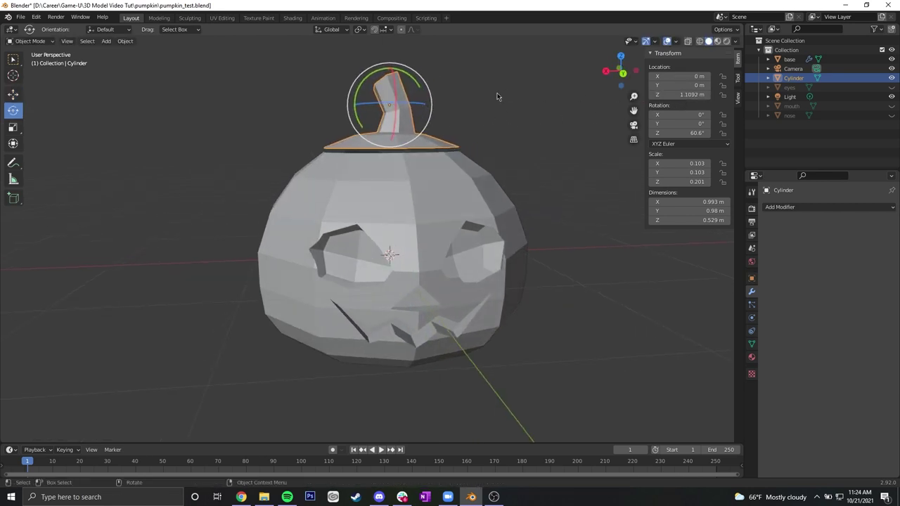
key(w)
drag(378, 91, 398, 95)
- Rotate the lid and stem about 13.8° around Z and 2.4° around Y, and deselect them
key(e)
middle_drag(415, 116, 429, 149)
drag(486, 124, 549, 114)
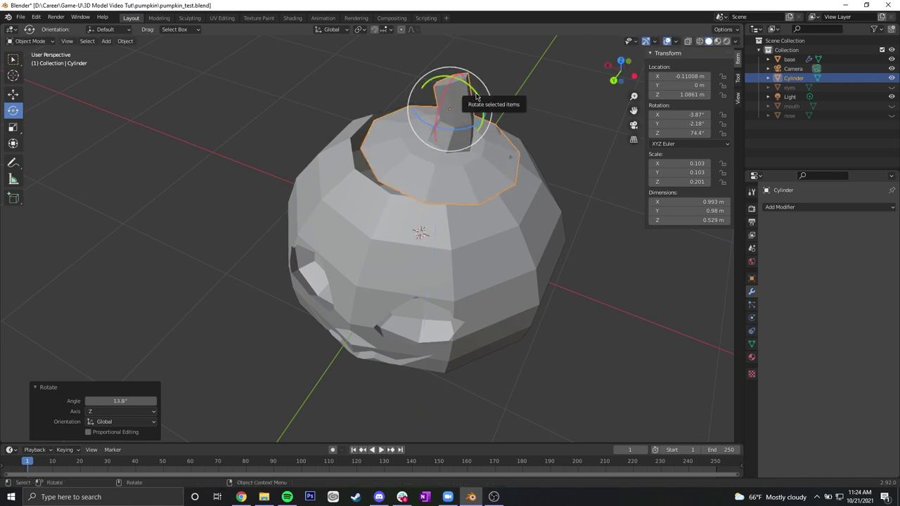
drag(477, 97, 475, 93)
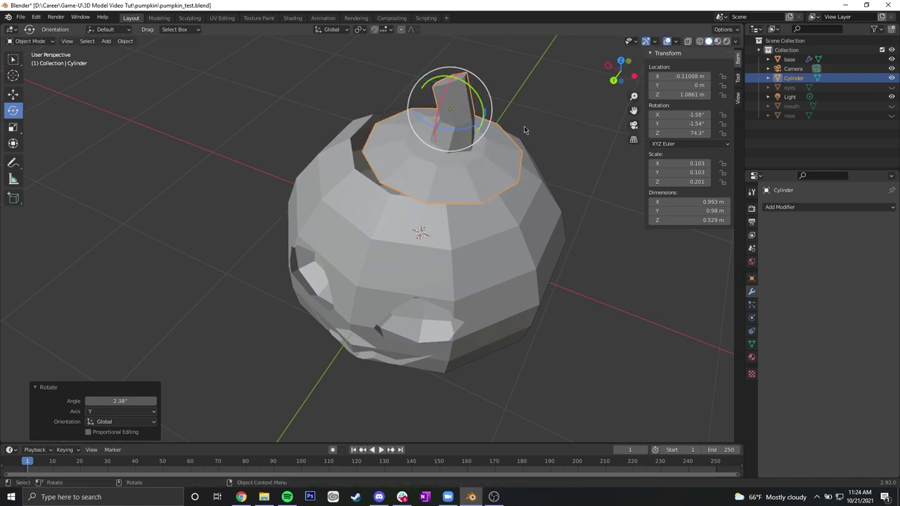
middle_drag(495, 182, 508, 222)
click(557, 150)
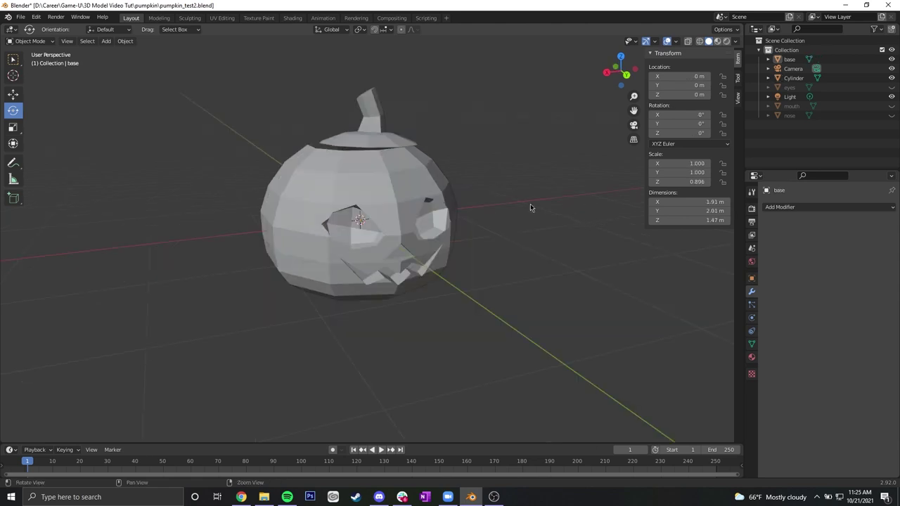
- Add a Solidify modifier to the pumpkin base and set its thickness to -0.05 m
click(778, 208)
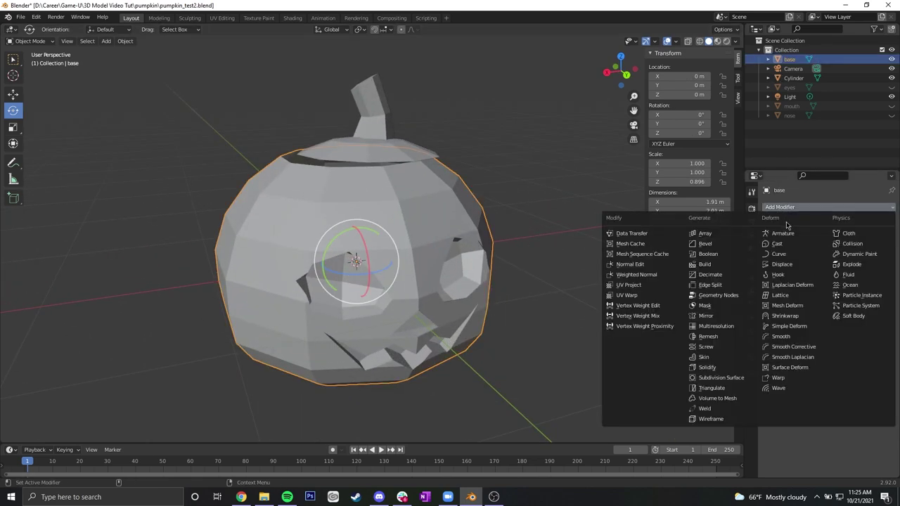
click(711, 367)
mouse_move(619, 303)
middle_down()
mouse_move(578, 278)
mouse_move(595, 310)
mouse_move(619, 296)
middle_up()
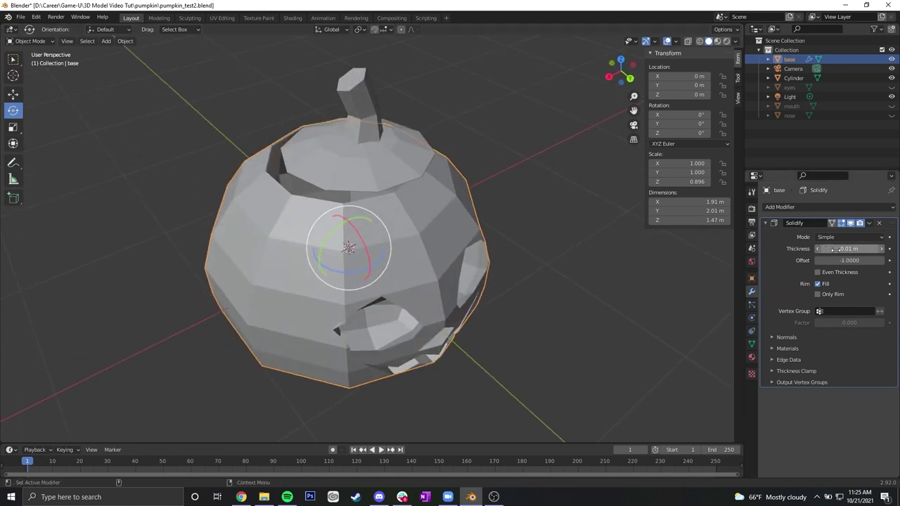
drag(849, 249, 827, 249)
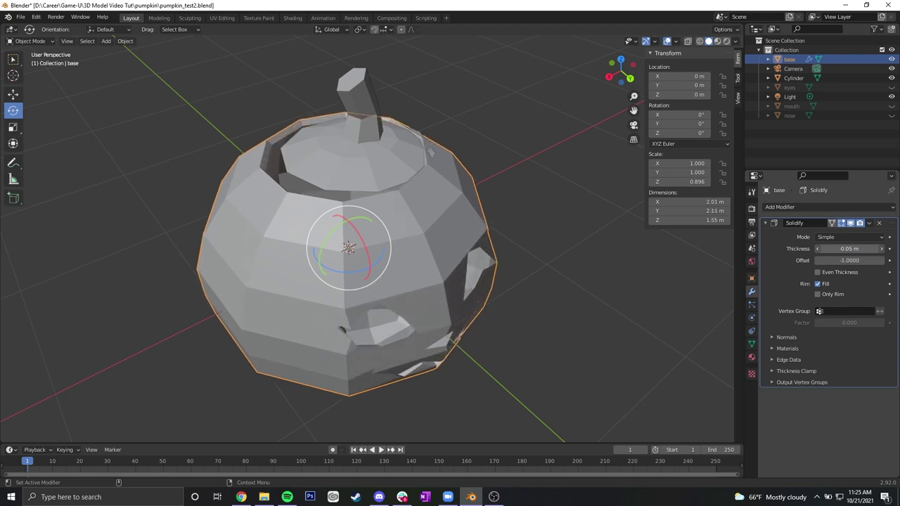
- Try a Solidify offset of about -0.64 on the base, readjust the thickness and check the shell from several angles
middle_drag(618, 273, 696, 265)
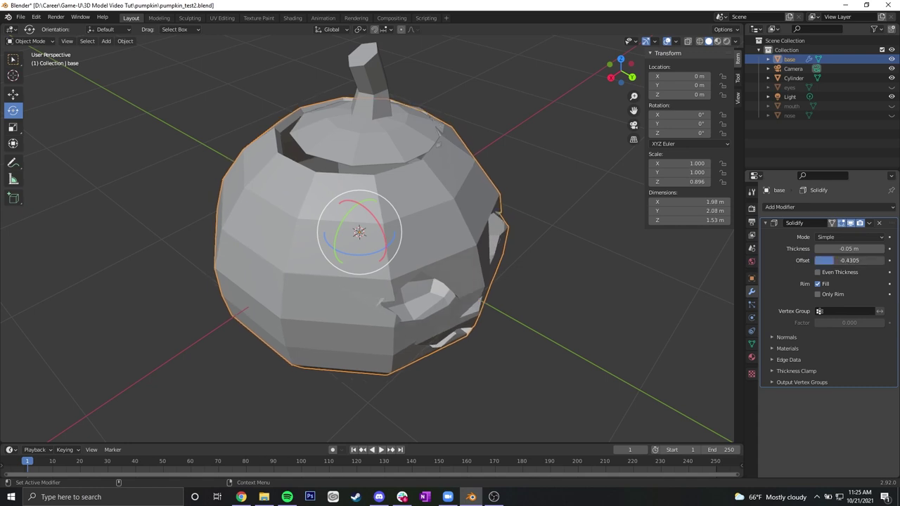
drag(837, 261, 817, 261)
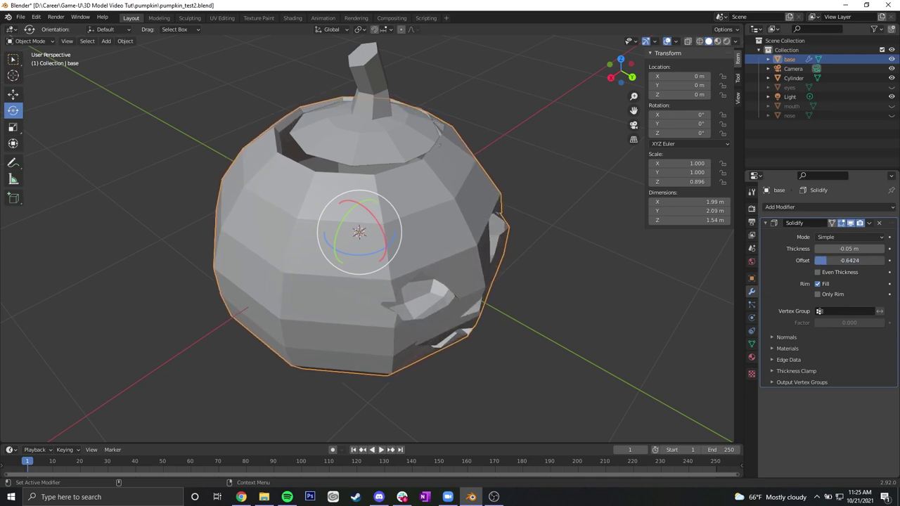
drag(850, 248, 862, 249)
middle_drag(535, 225, 533, 290)
middle_drag(564, 258, 535, 219)
- Undo the Solidify modifier and the applied Booleans so the base has its editable eyes, nose and mouth Boolean modifiers back
key(ctrl+z)
key(ctrl+z)
key(ctrl+z)
key(ctrl+z)
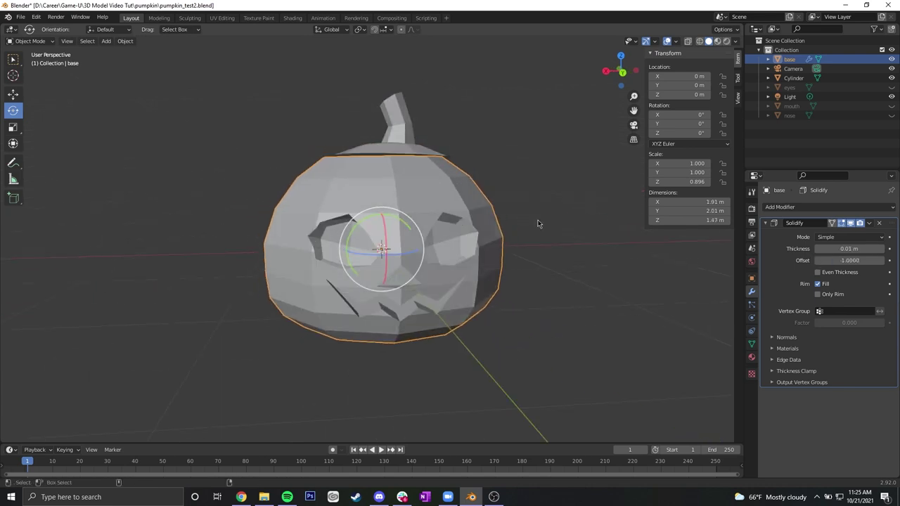
key(ctrl+z)
key(ctrl+z)
key(ctrl+z)
key(ctrl+z)
key(ctrl+z)
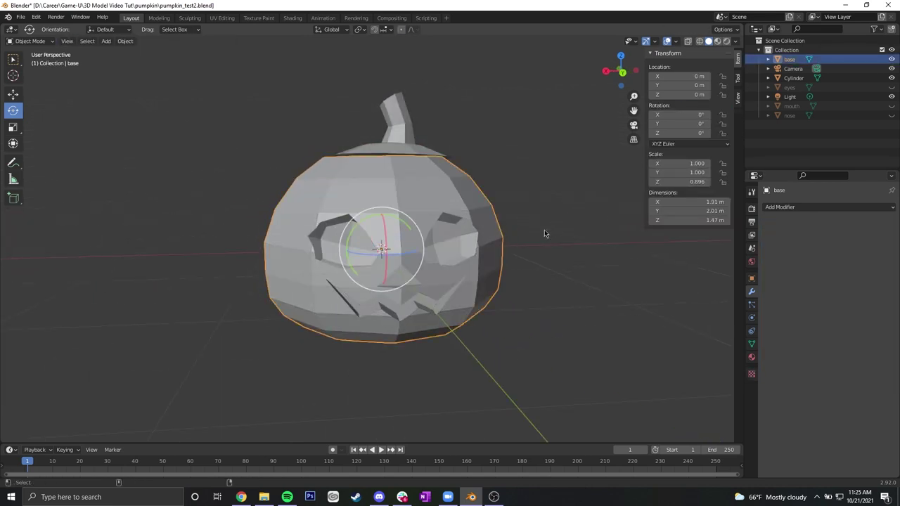
key(ctrl+shift+z)
key(ctrl+shift+z)
key(ctrl+shift+z)
key(ctrl+shift+z)
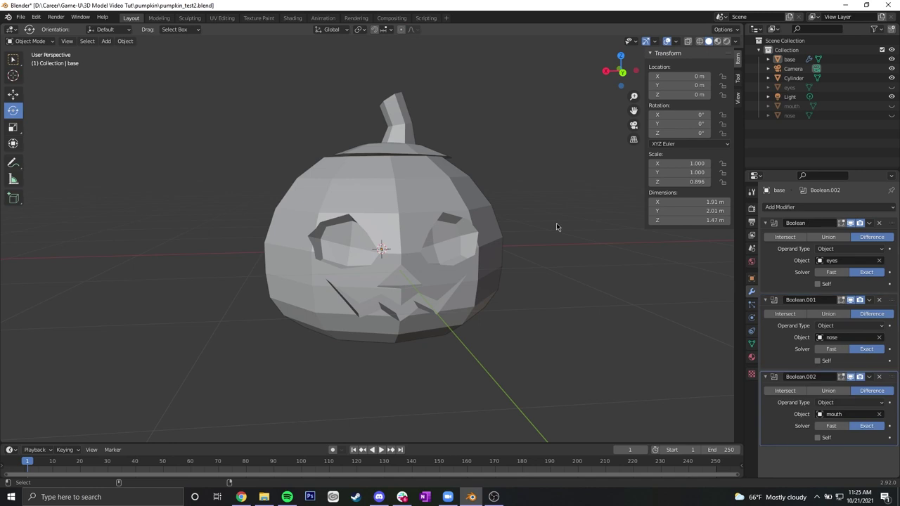
- Add a Solidify modifier to the pumpkin base after its Booleans and set the thickness to -0.07 m
middle_drag(556, 225, 573, 257)
click(448, 214)
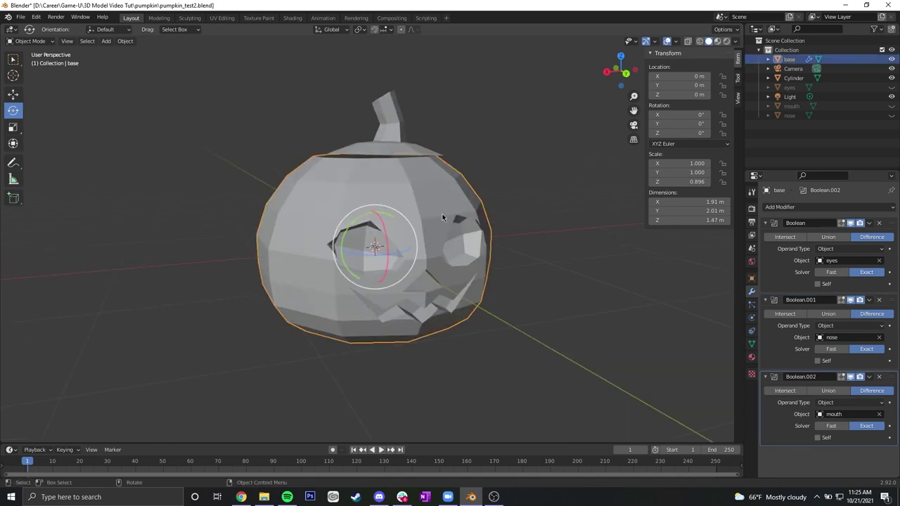
click(829, 207)
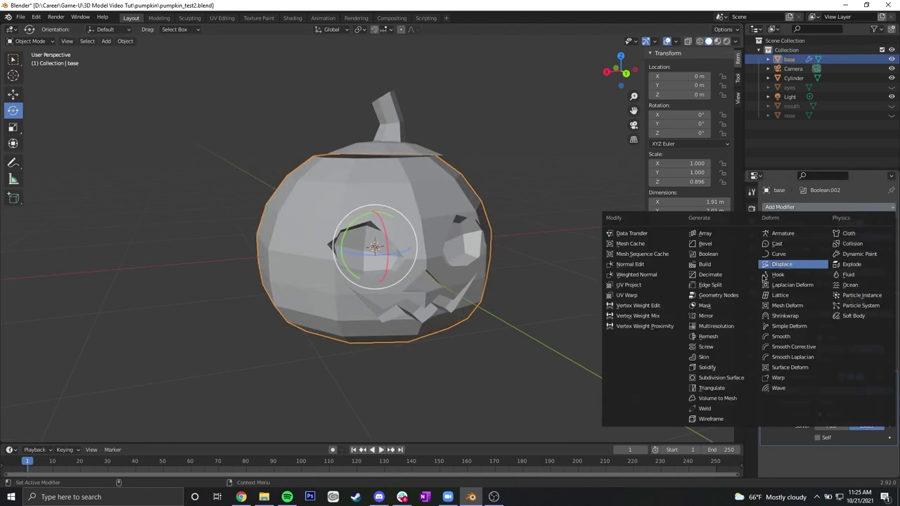
click(721, 368)
middle_drag(537, 235, 631, 304)
scroll(803, 339, down, 3)
scroll(809, 338, down, 4)
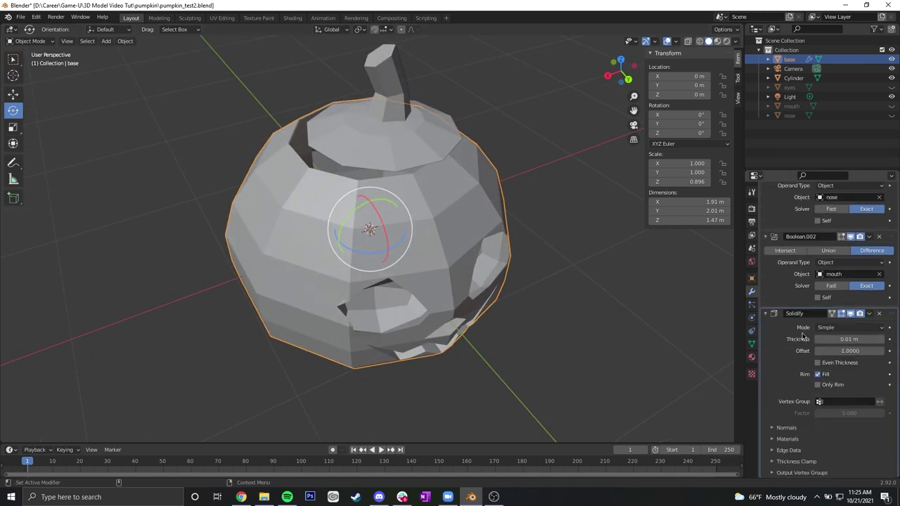
mouse_move(850, 339)
mouse_down()
mouse_move(869, 339)
mouse_move(848, 339)
mouse_up()
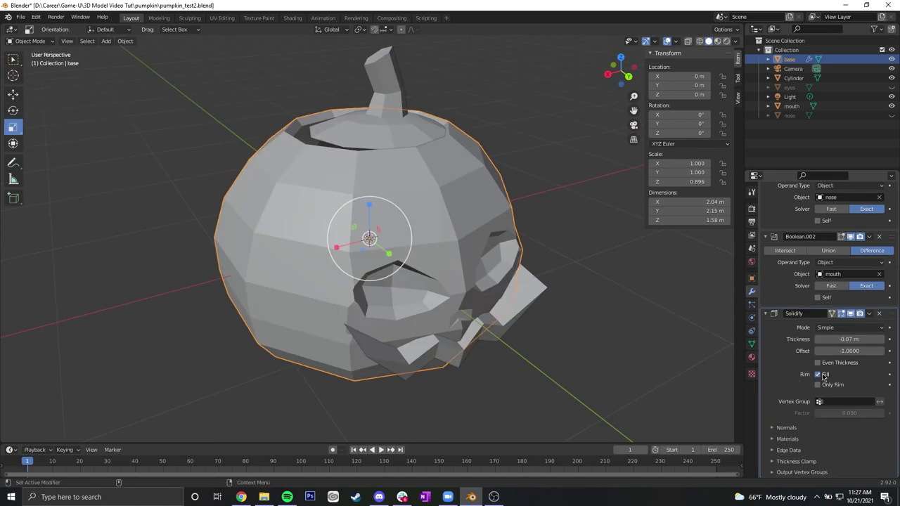
- Apply the base's Solidify modifier ahead of the Booleans and hide the mouth cutter object
click(870, 314)
click(863, 325)
middle_drag(668, 338, 637, 275)
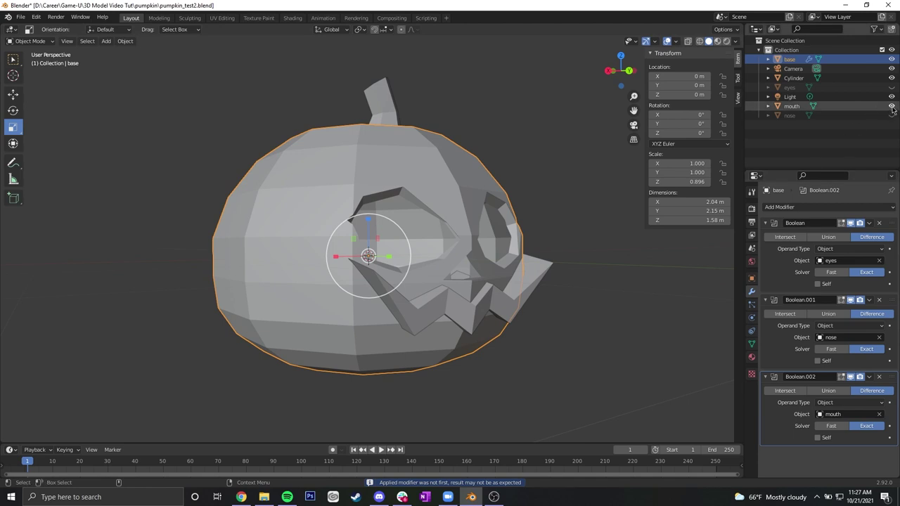
click(892, 106)
middle_drag(557, 282, 633, 302)
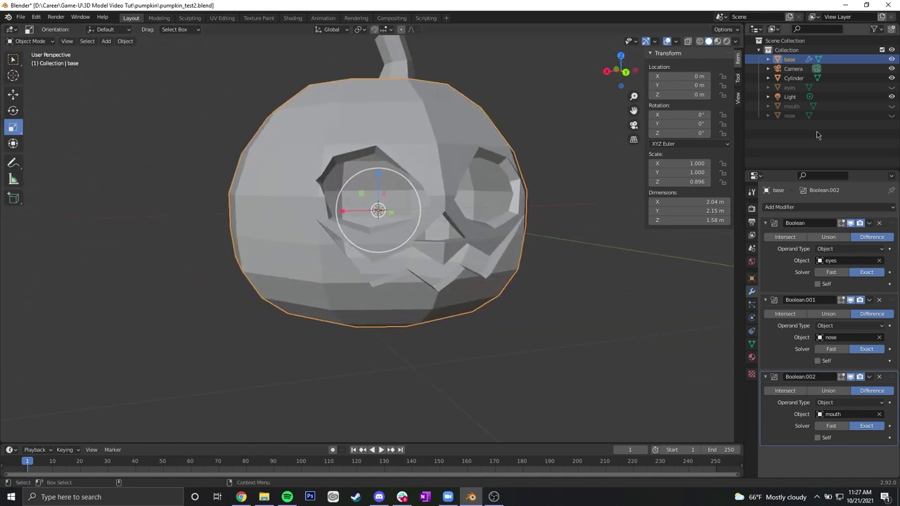
- Unhide the eyes cutter, move it about -0.043 m along Y, hide it again and select the base
click(892, 88)
alt+drag(482, 192, 518, 189)
click(519, 189)
alt+drag(524, 225, 567, 242)
key(w)
drag(453, 200, 447, 201)
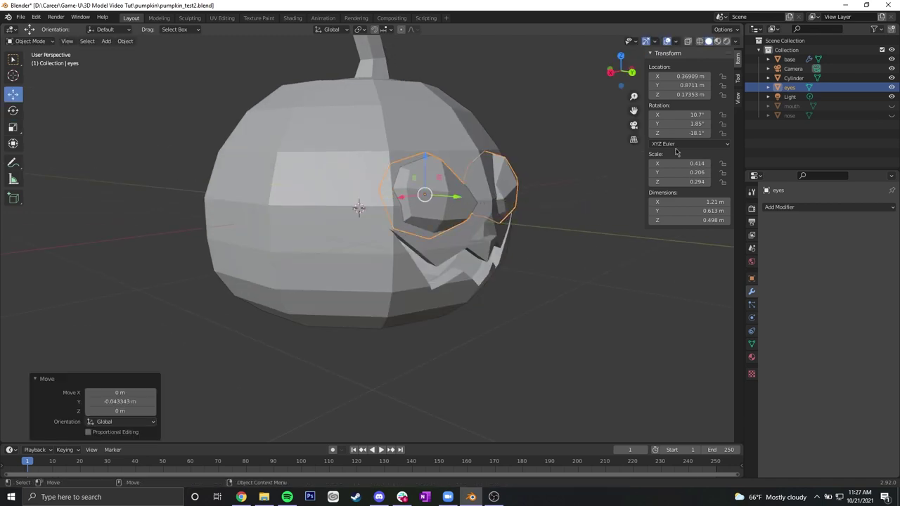
click(892, 88)
middle_drag(601, 215, 478, 254)
click(463, 226)
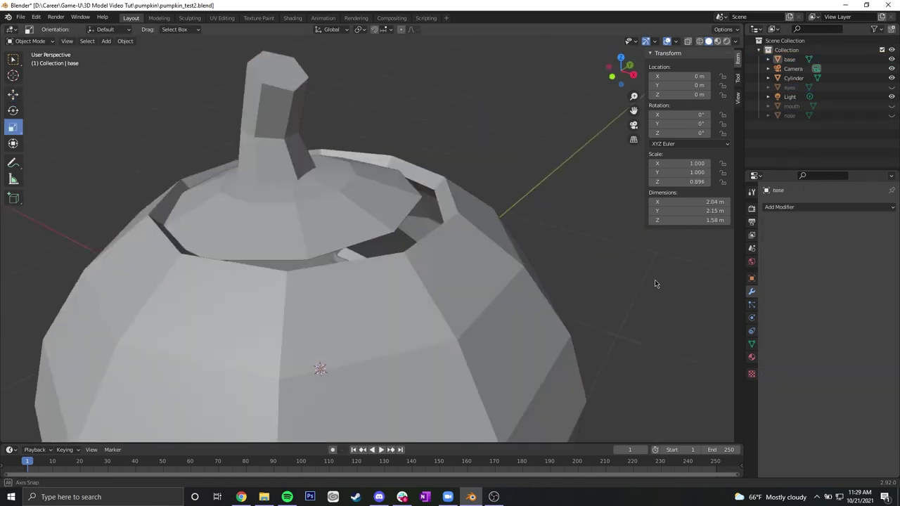
- Select the joined lid and stem and start adding a modifier to it
middle_drag(317, 368, 398, 140)
click(395, 128)
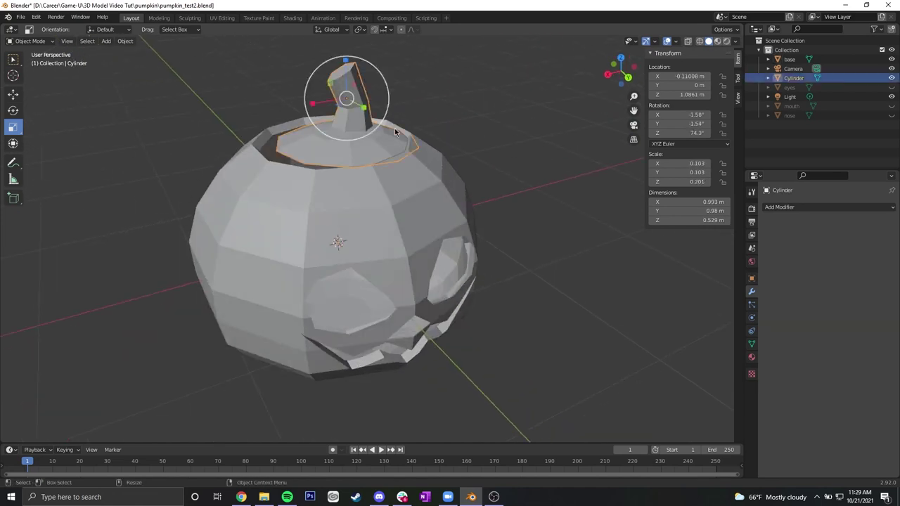
click(804, 210)
click(470, 139)
middle_drag(327, 146, 325, 169)
click(322, 153)
click(786, 207)
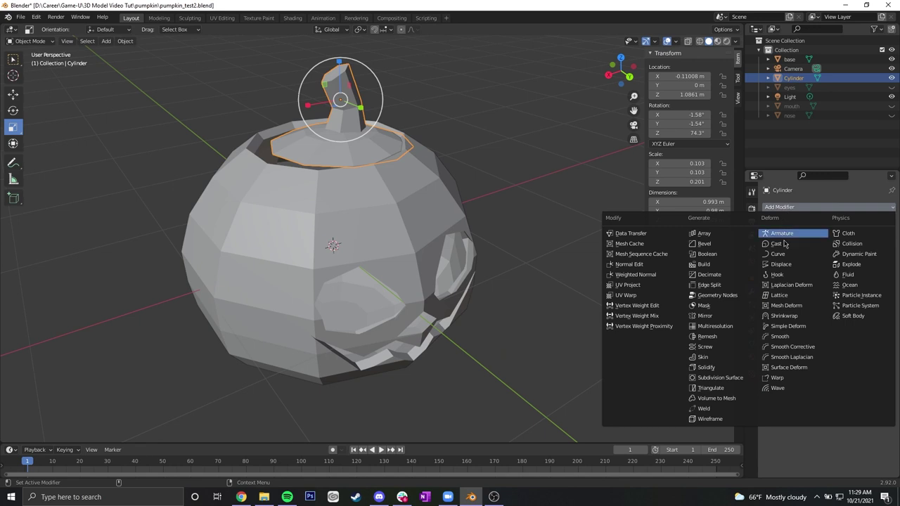
- Add a Solidify modifier to the stem lid and set its thickness to 0.46 m
click(730, 370)
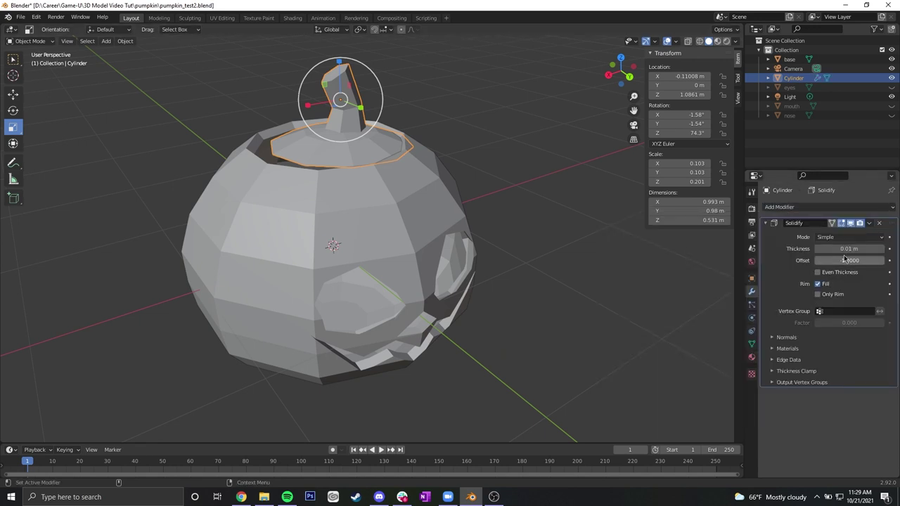
drag(849, 249, 872, 249)
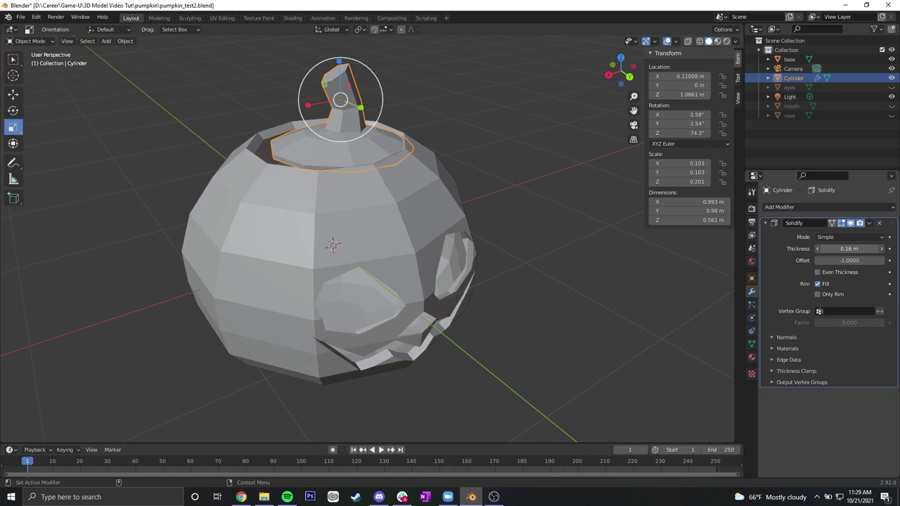
middle_drag(412, 206, 416, 243)
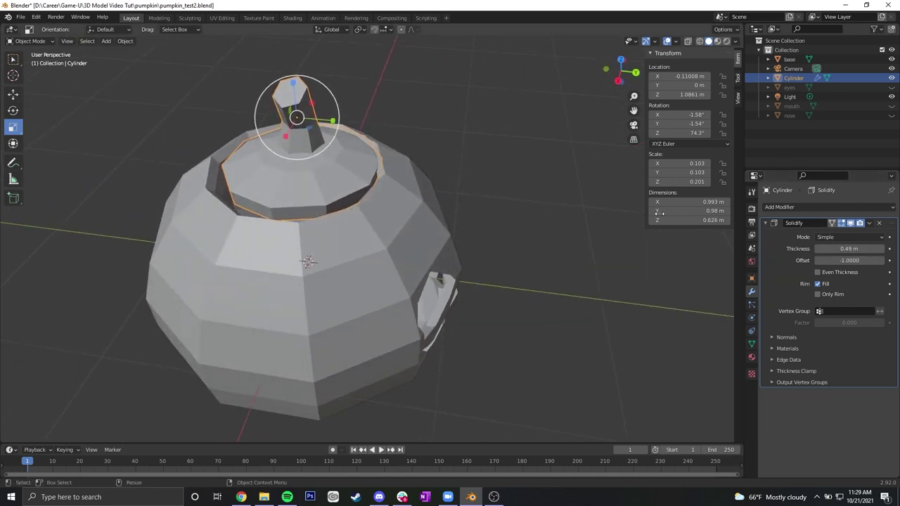
middle_drag(454, 240, 435, 248)
scroll(273, 195, up, 2)
middle_drag(274, 195, 457, 203)
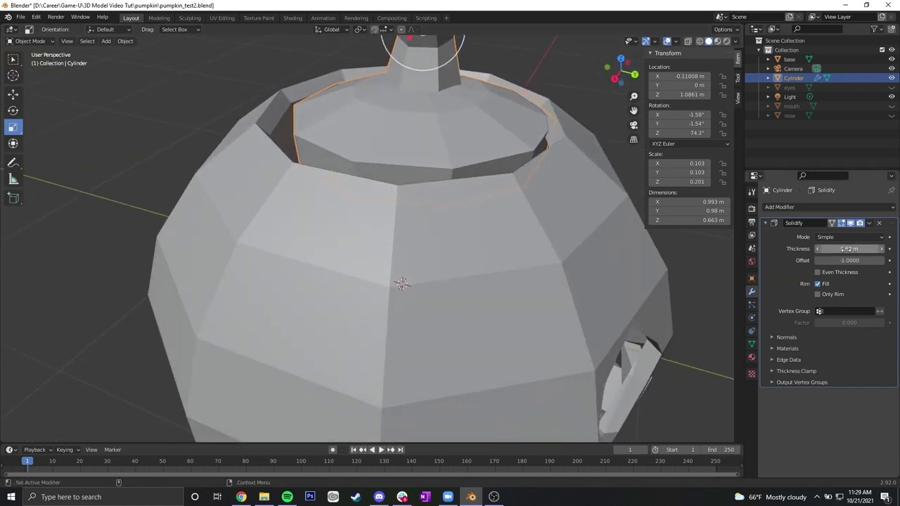
scroll(539, 210, down, 3)
mouse_move(566, 224)
middle_down()
mouse_move(540, 210)
mouse_move(531, 218)
mouse_move(555, 223)
middle_up()
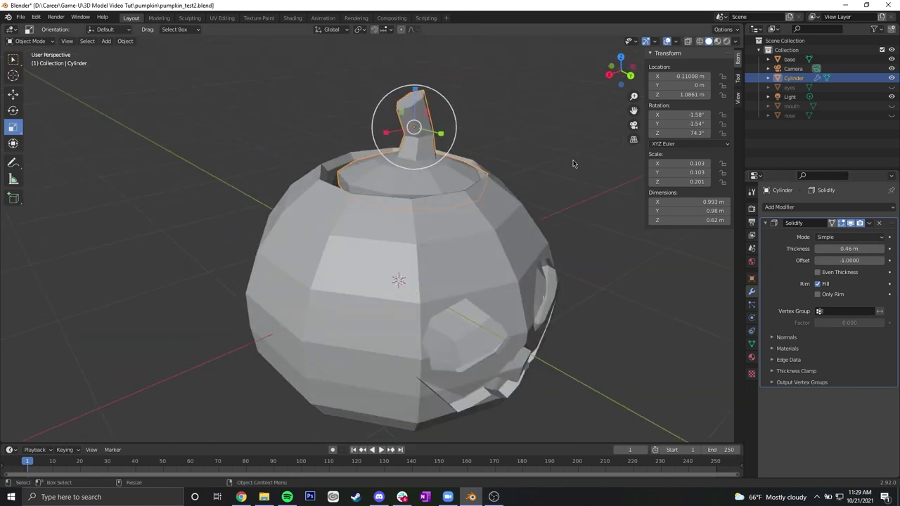
- With the Move tool, raise the stem lid about 0.11 m above the pumpkin
click(422, 160)
click(416, 117)
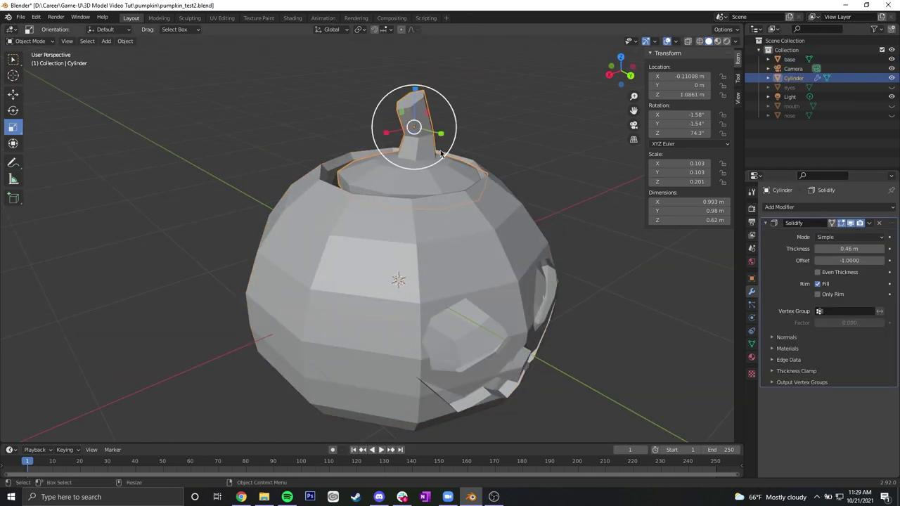
key(w)
alt+drag(559, 182, 513, 166)
mouse_move(402, 106)
mouse_down()
mouse_move(402, 82)
mouse_move(406, 90)
mouse_up()
click(444, 107)
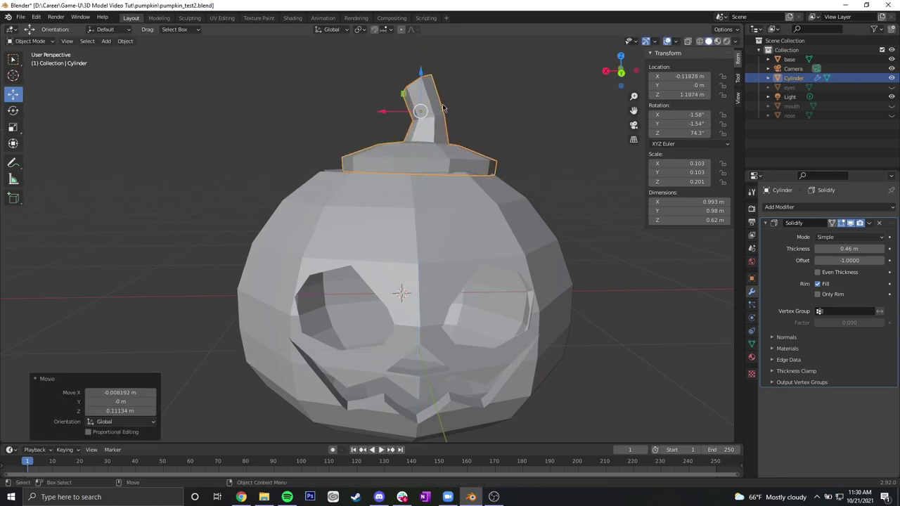
- Move the lid in the XZ plane over the pumpkin's opening, to about X -0.04 m and Z 1.21 m
key(g)
key(shift+y)
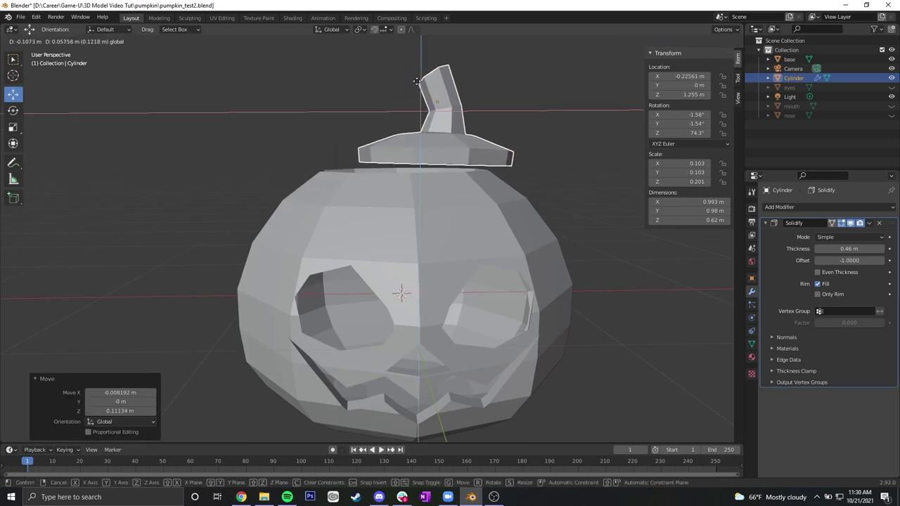
click(388, 90)
middle_drag(528, 133, 524, 186)
scroll(441, 182, up, 1)
scroll(523, 186, up, 1)
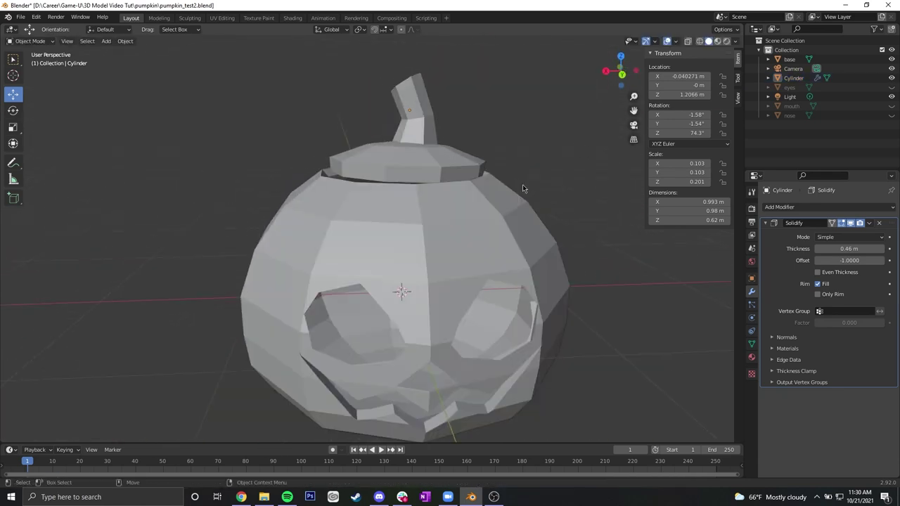
- Reposition and slightly enlarge the lid, tilting it to about -3.4°, -2.0° and 76.7° in X, Y and Z
drag(426, 102, 422, 94)
key(g)
drag(413, 84, 460, 83)
key(e)
click(575, 156)
middle_drag(575, 156, 577, 195)
scroll(360, 160, down, 2)
- Save the file and give the pumpkin base a new material named orange
click(455, 172)
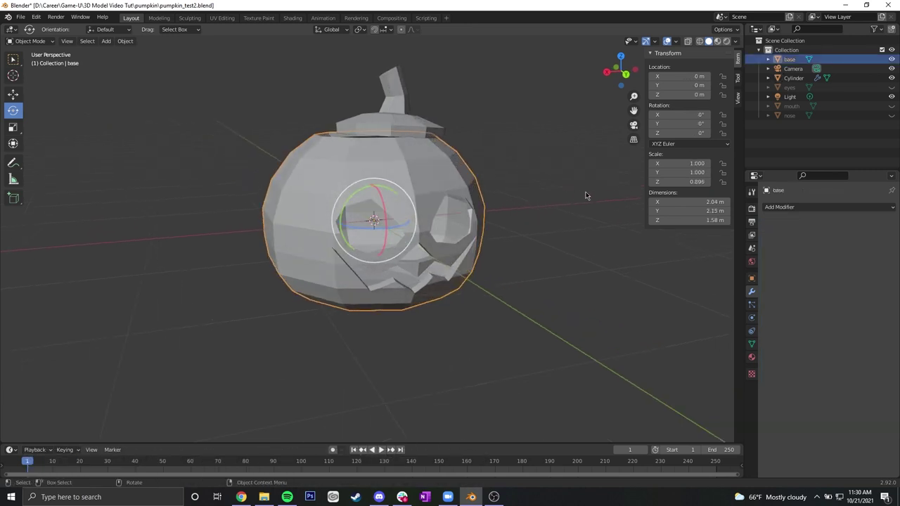
key(ctrl+s)
click(752, 357)
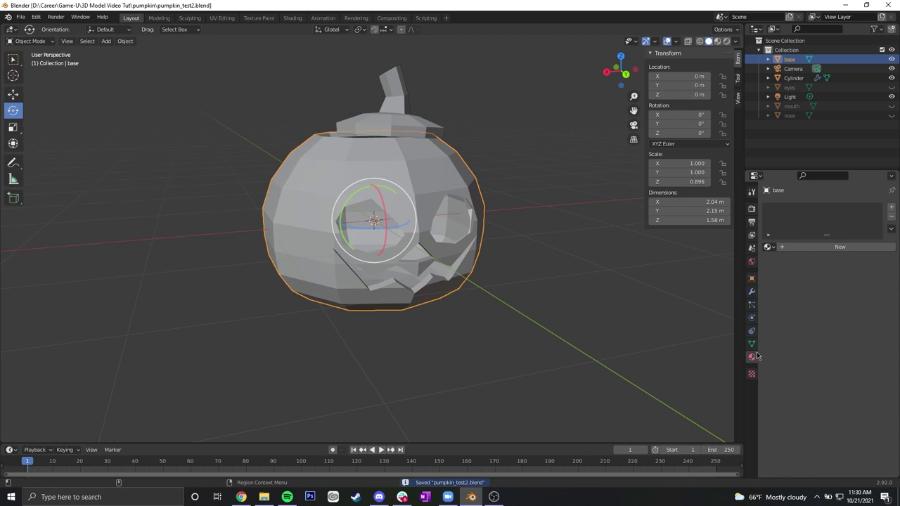
click(804, 247)
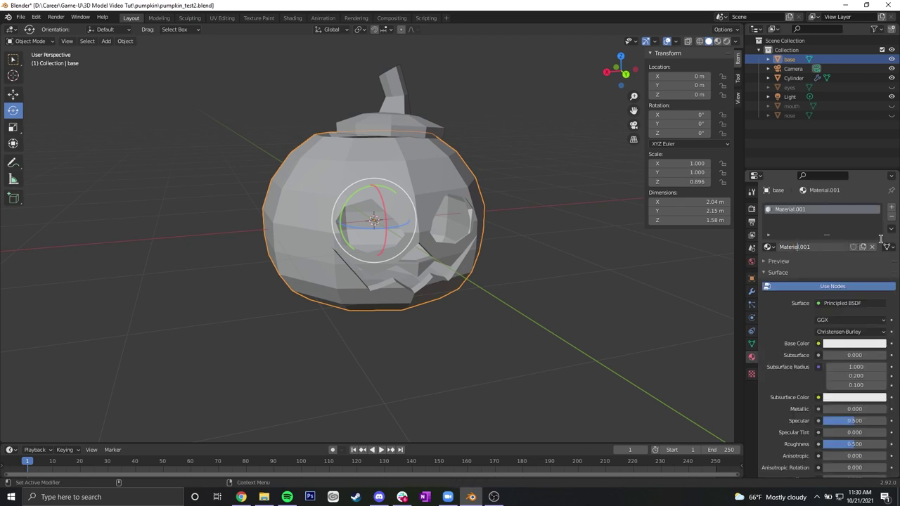
click(772, 250)
click(771, 249)
click(783, 251)
key(Return)
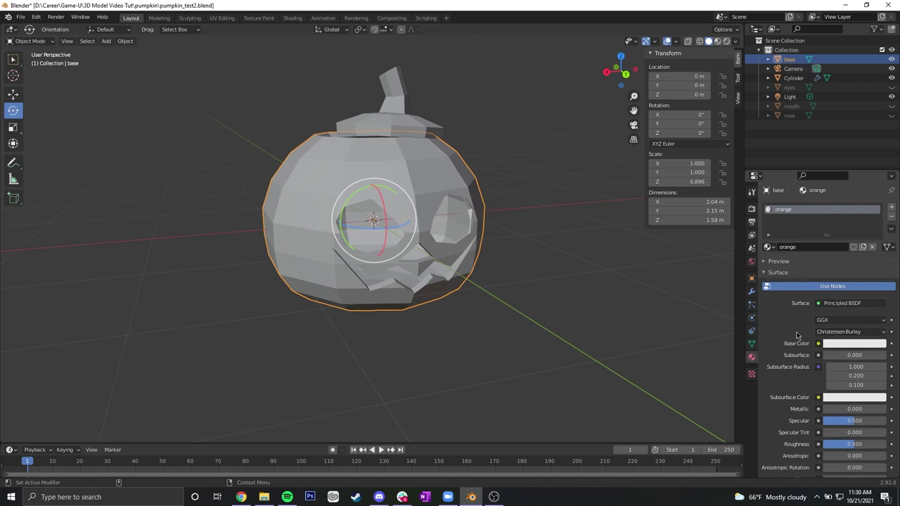
- Show the viewport in Material Preview and set the orange material's base color to a dark orange
click(717, 41)
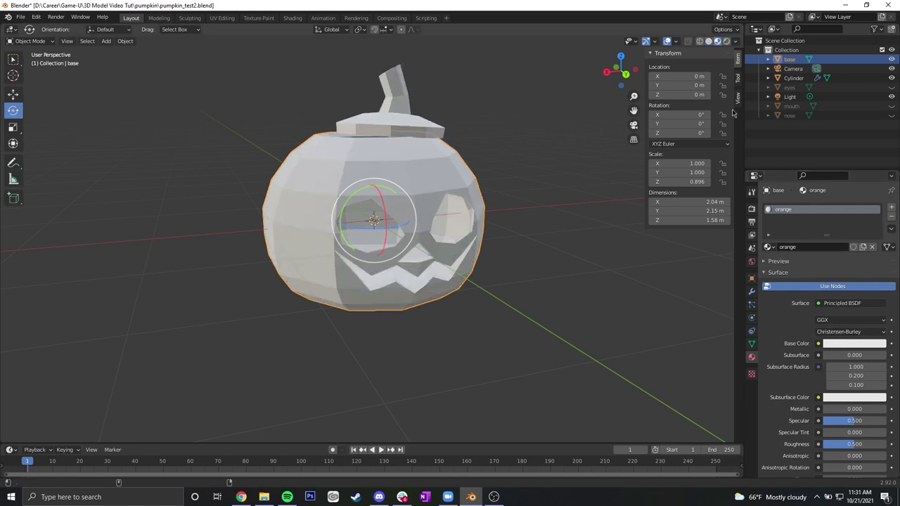
click(855, 343)
click(837, 254)
drag(837, 254, 830, 263)
drag(880, 234, 879, 225)
drag(827, 266, 826, 270)
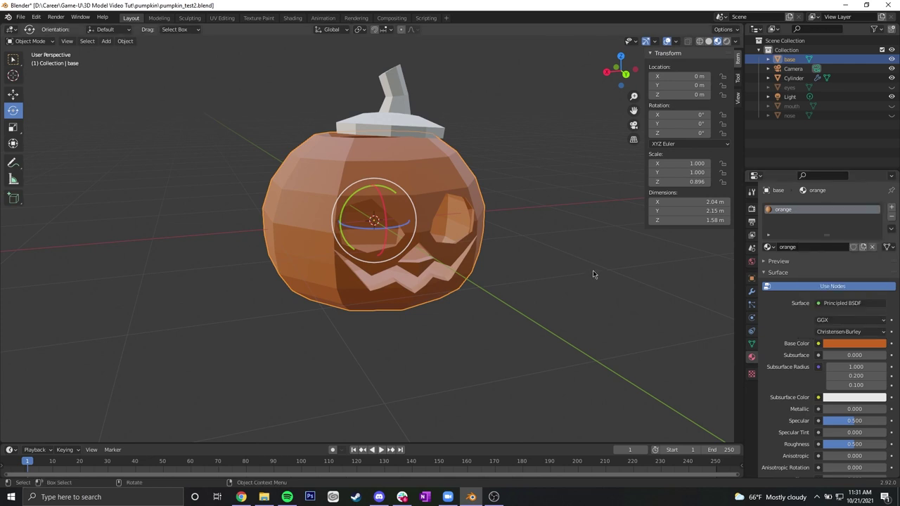
click(535, 270)
- Try to shade the pumpkin base smooth
middle_drag(535, 269, 437, 162)
right_click(417, 161)
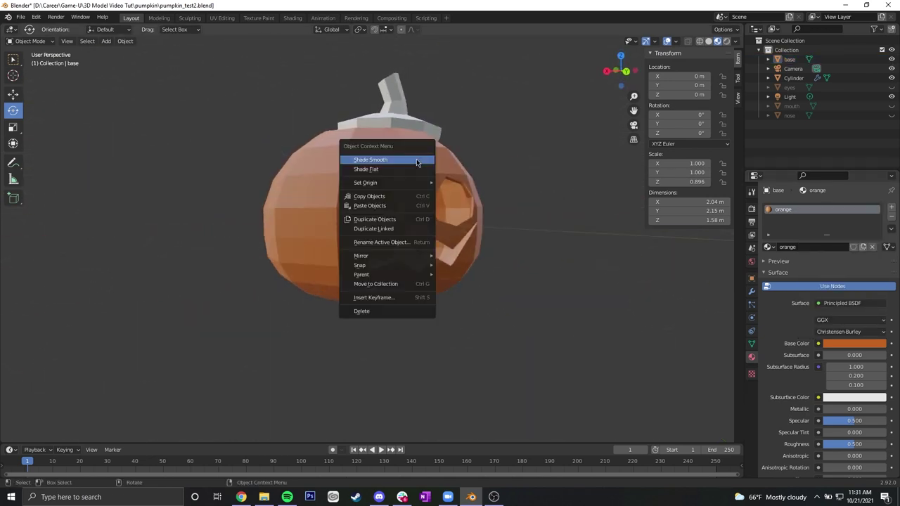
click(408, 161)
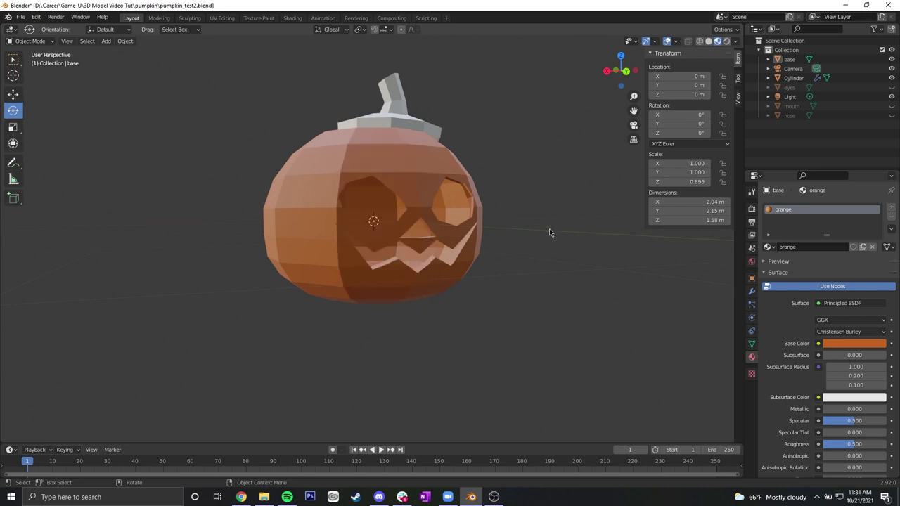
middle_drag(550, 233, 516, 233)
click(415, 181)
right_click(415, 181)
click(416, 185)
mouse_move(416, 187)
middle_down()
mouse_move(520, 175)
mouse_move(501, 208)
mouse_move(498, 235)
middle_up()
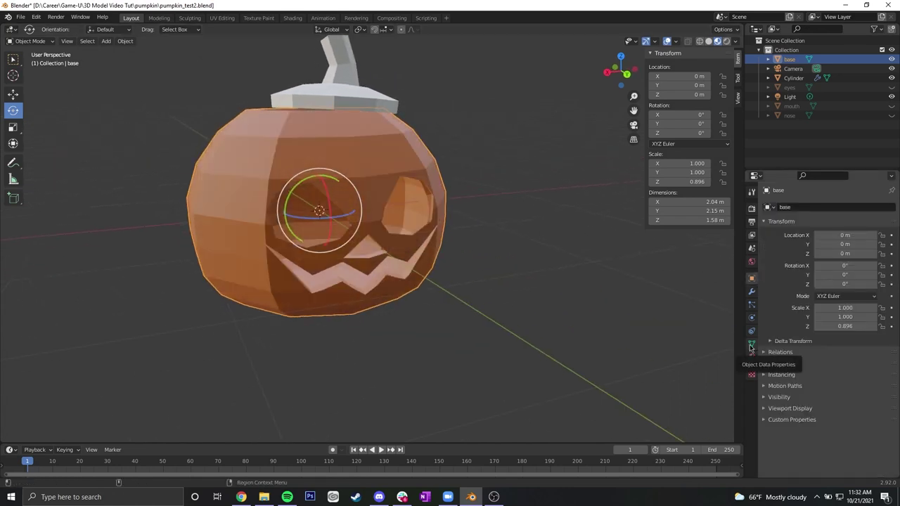
- Enable Auto Smooth in the pumpkin base's normals, shade the base smooth and set the angle to 18.2°
click(752, 346)
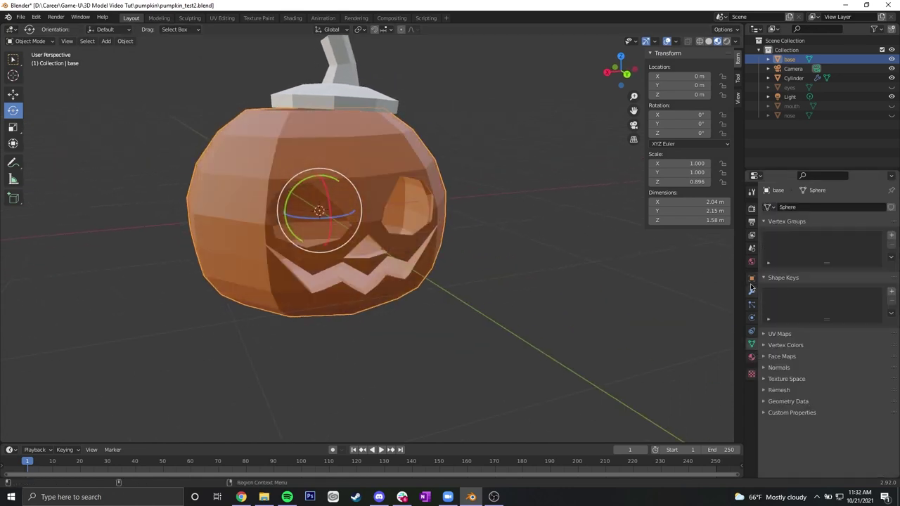
click(779, 368)
click(818, 380)
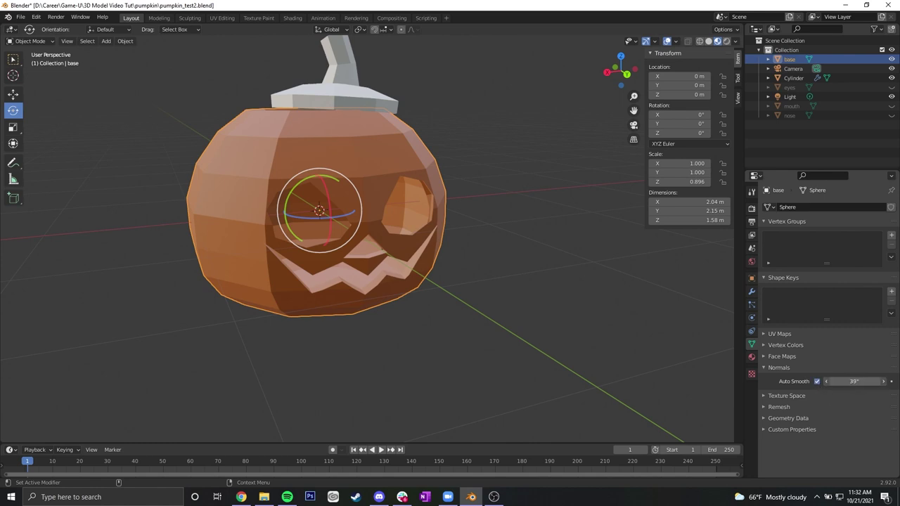
drag(854, 381, 837, 381)
right_click(391, 202)
click(377, 191)
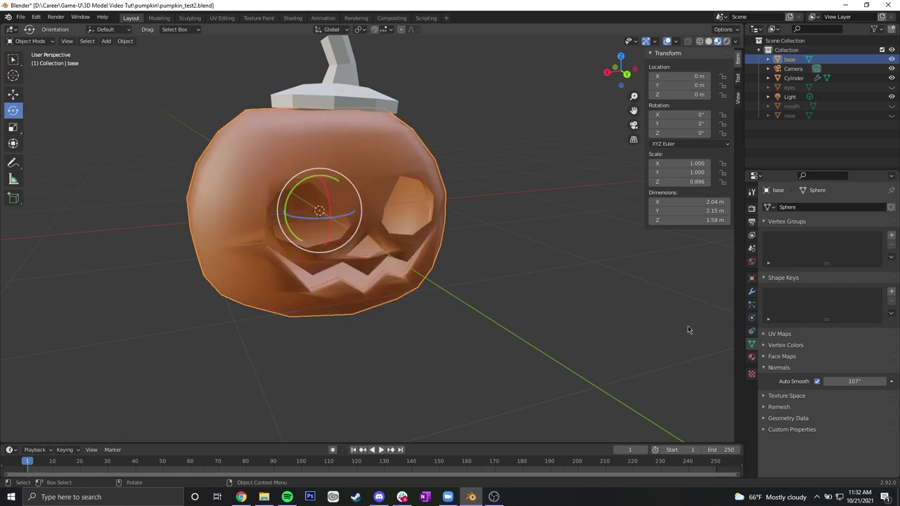
drag(854, 381, 837, 382)
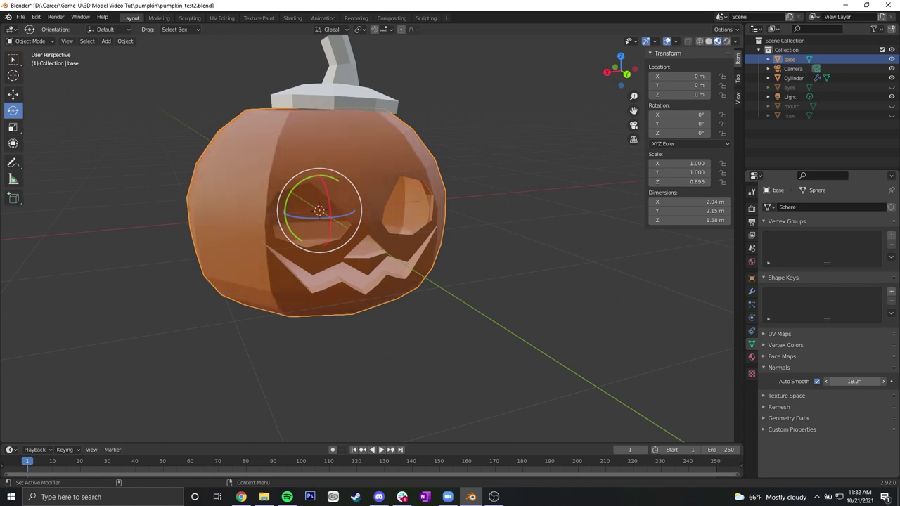
middle_drag(588, 266, 520, 247)
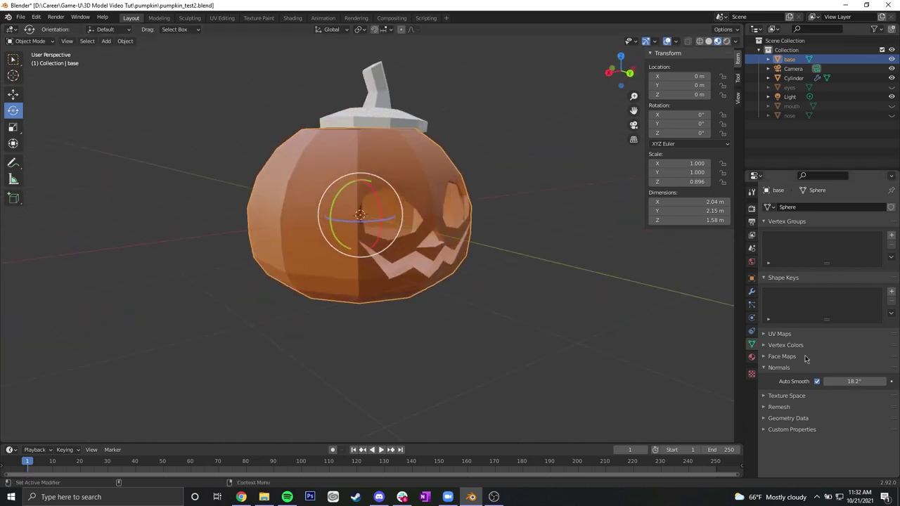
- Switch the viewport to Solid shading and adjust the pumpkin base's Auto Smooth angle to 20.9°
drag(855, 382, 853, 382)
mouse_move(534, 295)
middle_down()
mouse_move(444, 249)
mouse_move(446, 211)
mouse_move(555, 249)
mouse_move(505, 287)
mouse_move(450, 288)
mouse_move(498, 271)
mouse_move(614, 284)
mouse_move(640, 244)
mouse_move(558, 284)
mouse_move(528, 263)
mouse_move(605, 176)
mouse_move(566, 204)
mouse_move(555, 201)
mouse_move(540, 245)
mouse_move(635, 294)
middle_up()
click(450, 288)
click(708, 41)
drag(854, 381, 844, 382)
middle_drag(543, 287, 530, 306)
drag(854, 382, 866, 381)
middle_drag(541, 289, 683, 328)
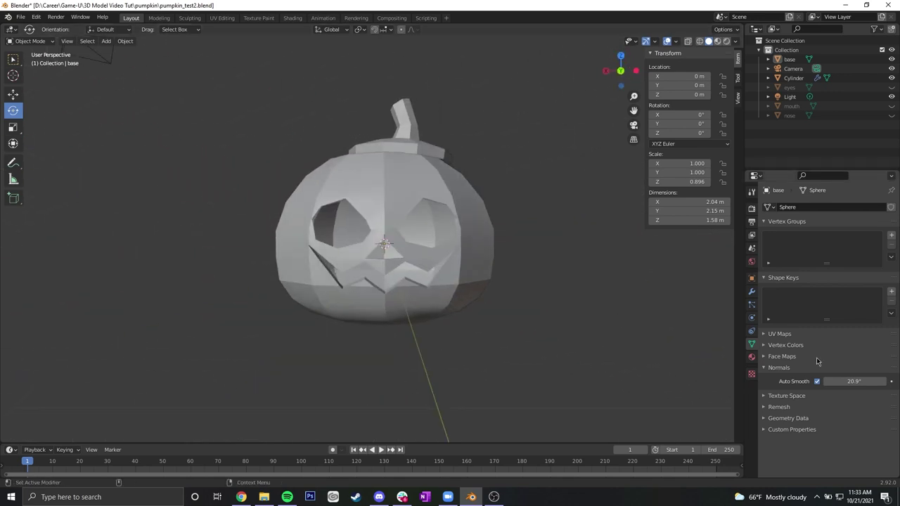
- Fine-tune the pumpkin base's Auto Smooth angle, trying 22.7° and 23° before entering 22.5° and refining its decimal
drag(853, 381, 859, 382)
middle_drag(556, 211, 583, 275)
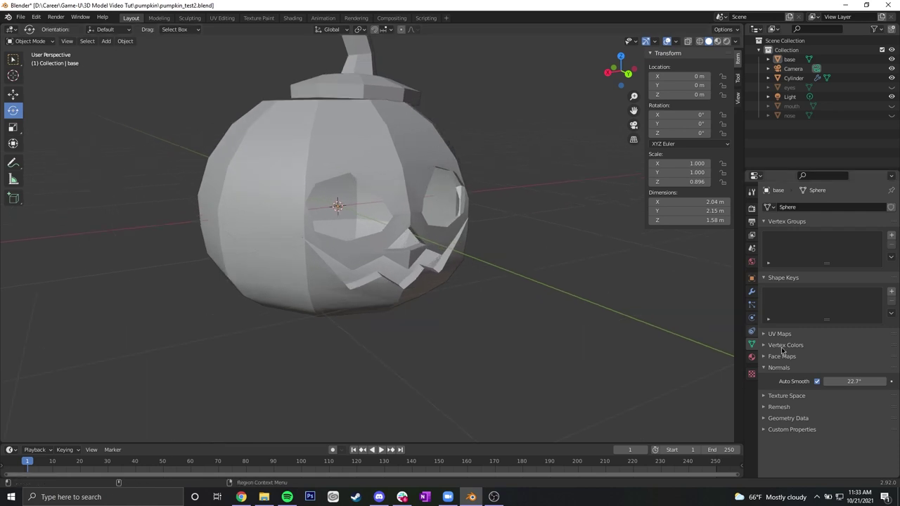
drag(867, 382, 870, 382)
mouse_move(559, 232)
middle_down()
mouse_move(424, 212)
mouse_move(526, 189)
mouse_move(556, 219)
middle_up()
click(860, 383)
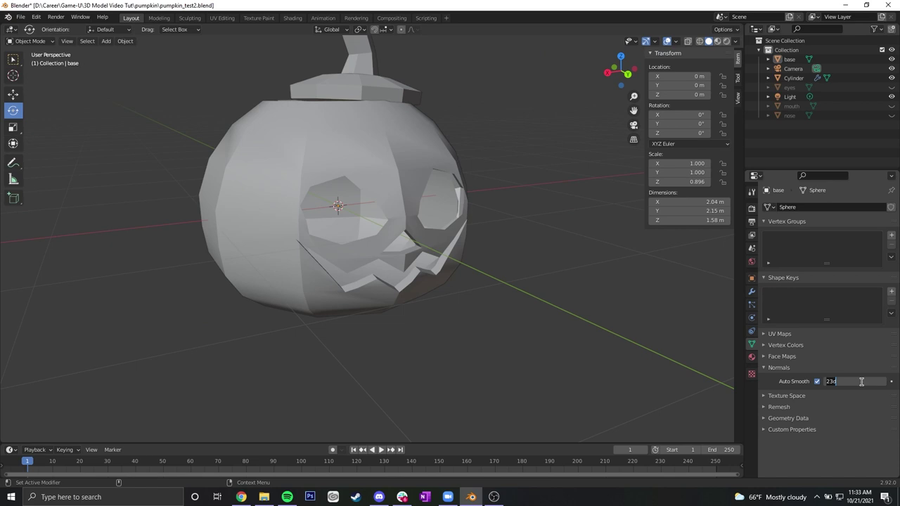
text(22)
key(Return)
middle_drag(542, 236, 448, 207)
scroll(537, 221, down, 2)
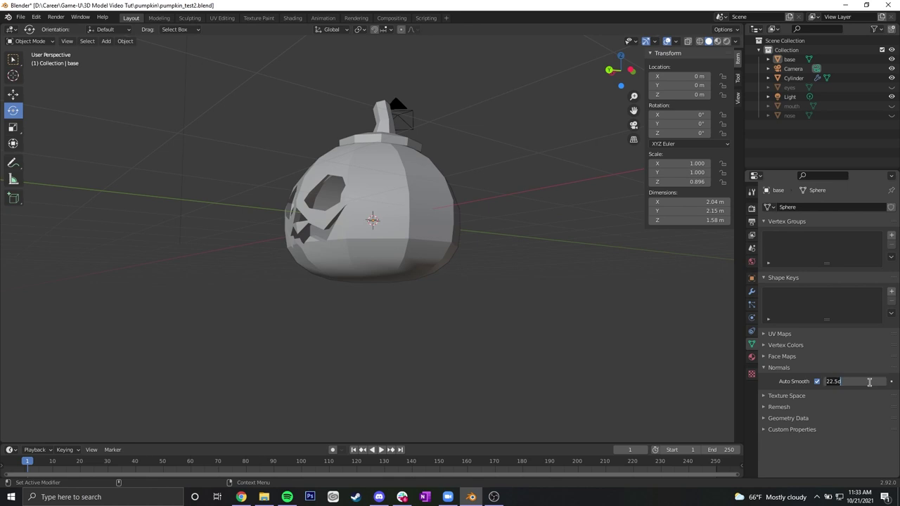
text(.7)
key(Return)
- Shade the lid and stem smooth with Auto Smooth enabled at 36.7°
middle_drag(366, 142, 530, 216)
scroll(530, 181, up, 1)
click(406, 121)
mouse_move(454, 163)
middle_down()
mouse_move(513, 200)
mouse_move(466, 187)
mouse_move(502, 211)
mouse_move(515, 235)
mouse_move(593, 181)
mouse_move(436, 147)
mouse_move(461, 167)
middle_up()
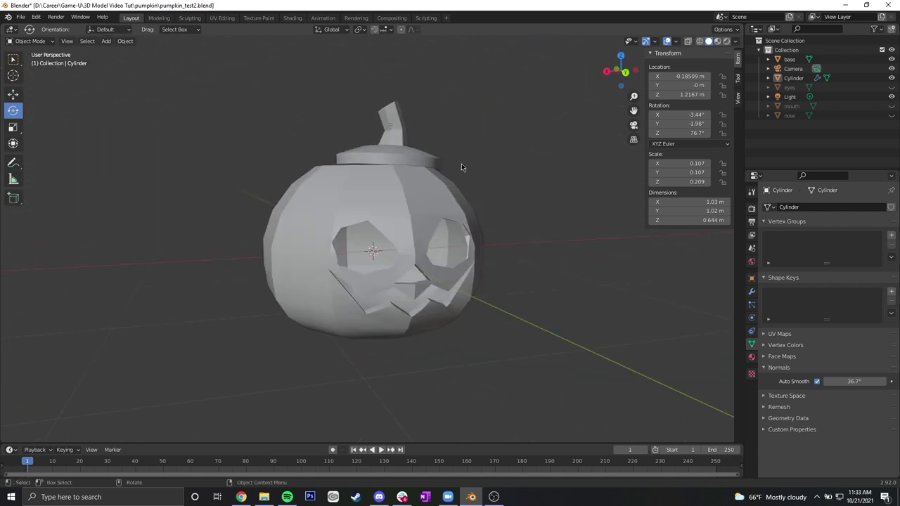
mouse_move(504, 198)
middle_down()
mouse_move(572, 251)
mouse_move(520, 195)
middle_up()
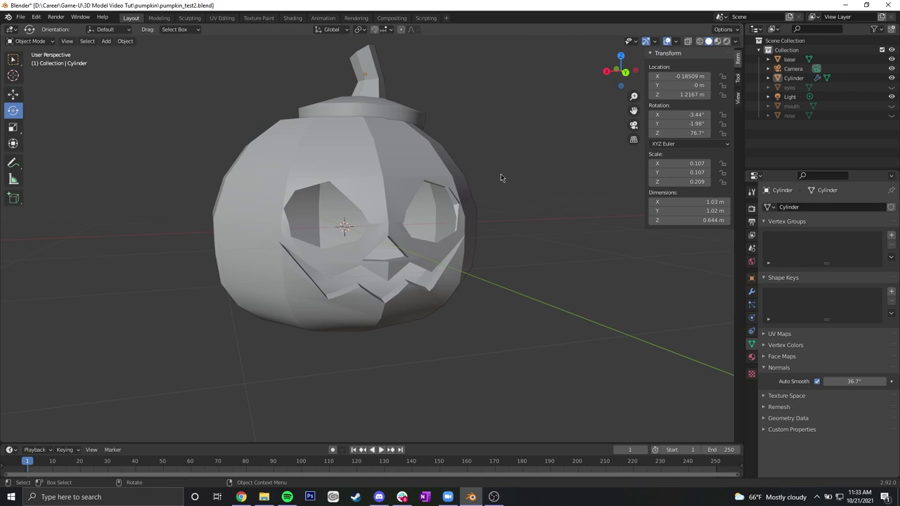
middle_drag(486, 130, 395, 125)
- Enter Edit Mode on the lid object and select all the stem's side faces and its end cap
click(394, 116)
key(Tab)
click(371, 92)
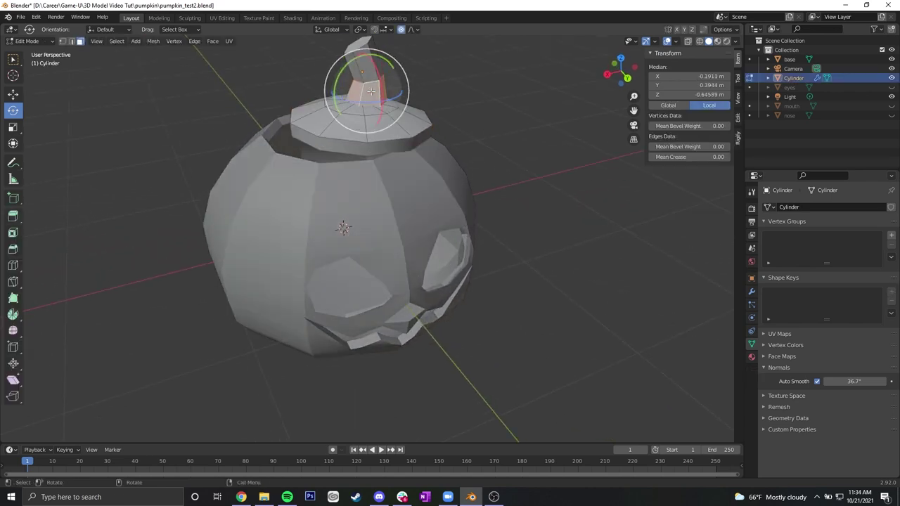
alt+shift+click(367, 70)
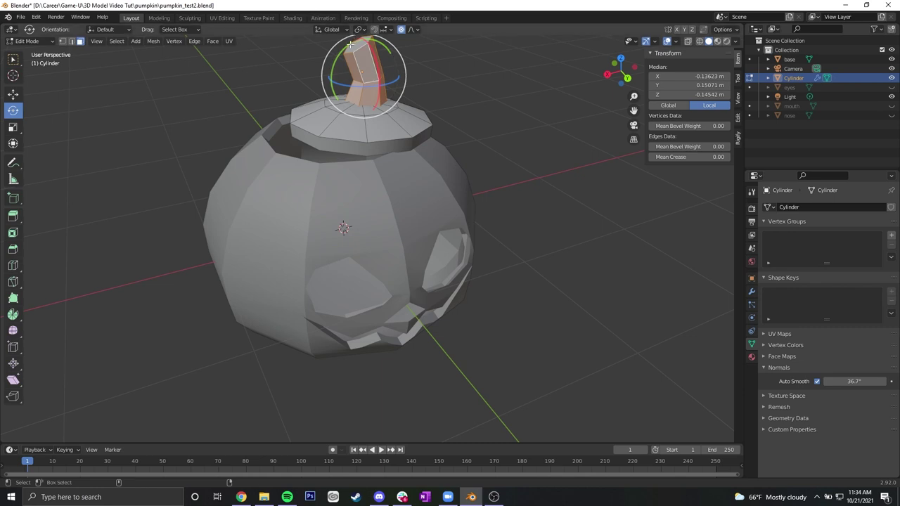
shift+click(356, 48)
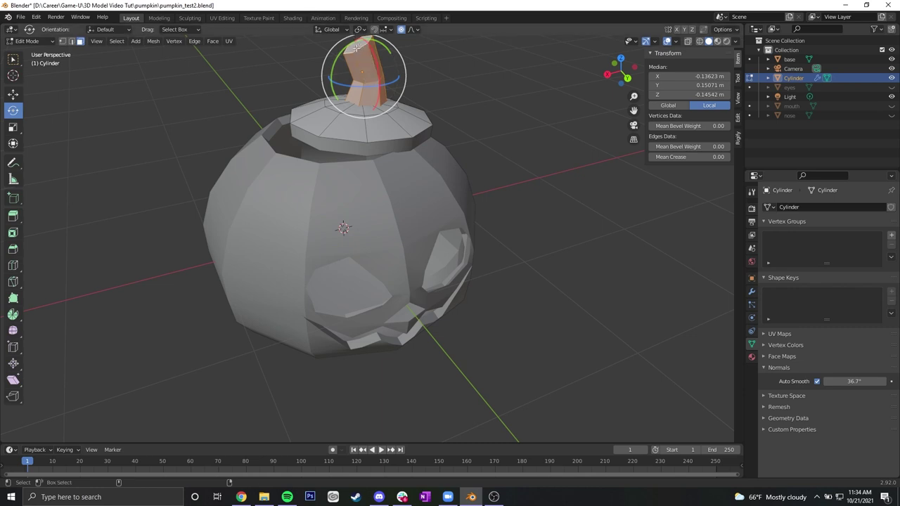
- Create a new material for the lid and stem object and return to Object Mode
click(751, 356)
middle_drag(581, 293, 711, 243)
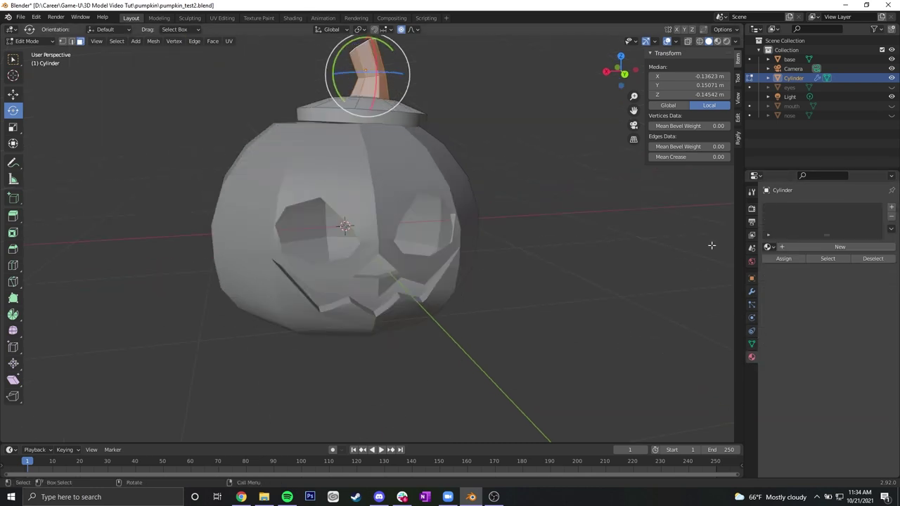
click(795, 247)
middle_drag(436, 102, 491, 159)
key(Tab)
click(526, 120)
click(399, 121)
- Set the lid material's base color to pink and show the viewport in Material Preview
click(854, 347)
drag(839, 259, 815, 257)
click(718, 41)
mouse_move(474, 133)
middle_down()
mouse_move(451, 136)
mouse_move(547, 241)
mouse_move(563, 225)
middle_up()
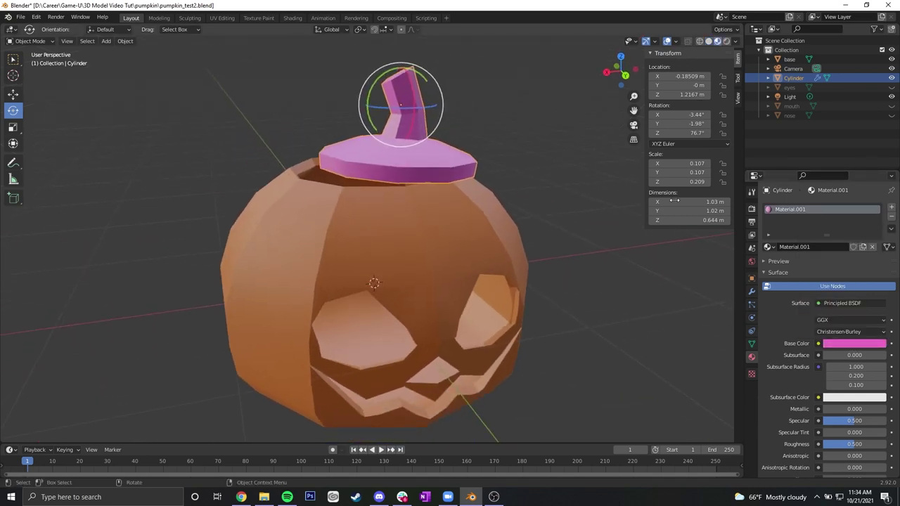
- Rename the lid's material to brown
click(801, 248)
text(brown)
key(Return)
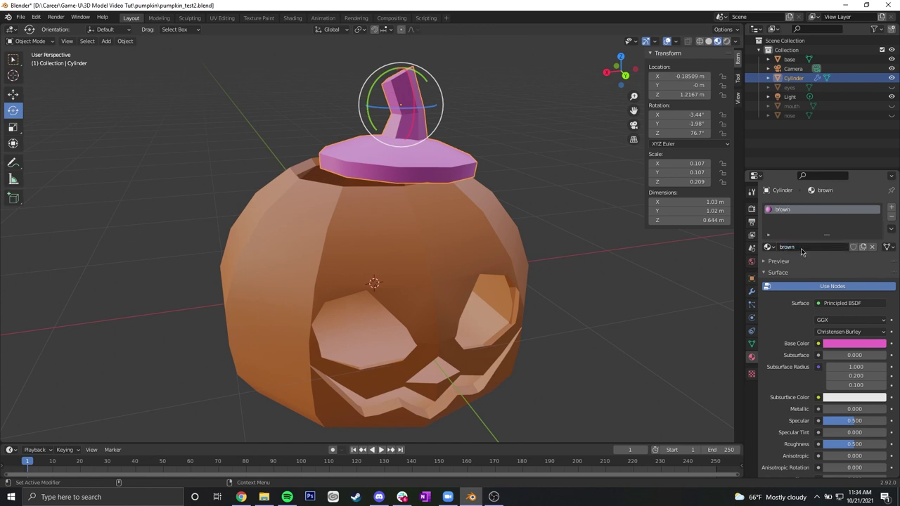
- In Edit Mode, select the lid disc's top, rim and underside faces and assign them the orange material
key(Tab)
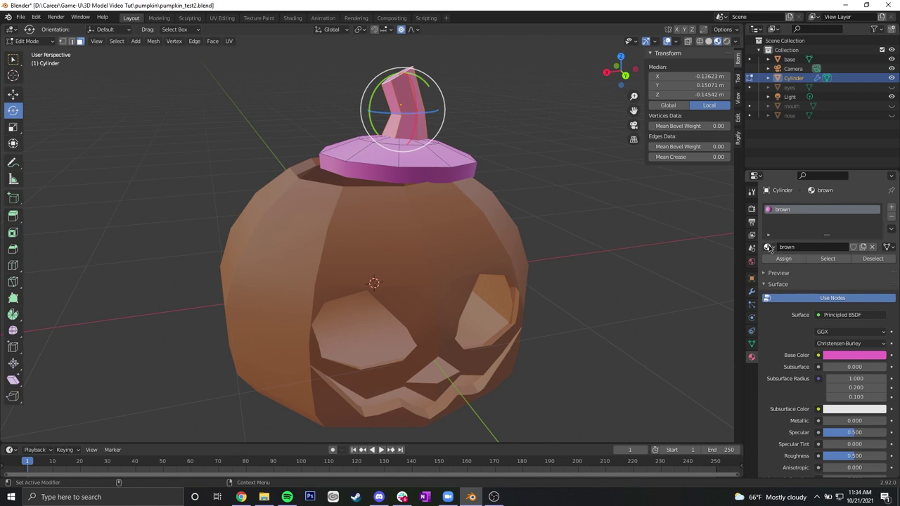
alt+click(449, 153)
alt+click(441, 151)
middle_drag(441, 151, 426, 163)
alt+shift+click(426, 149)
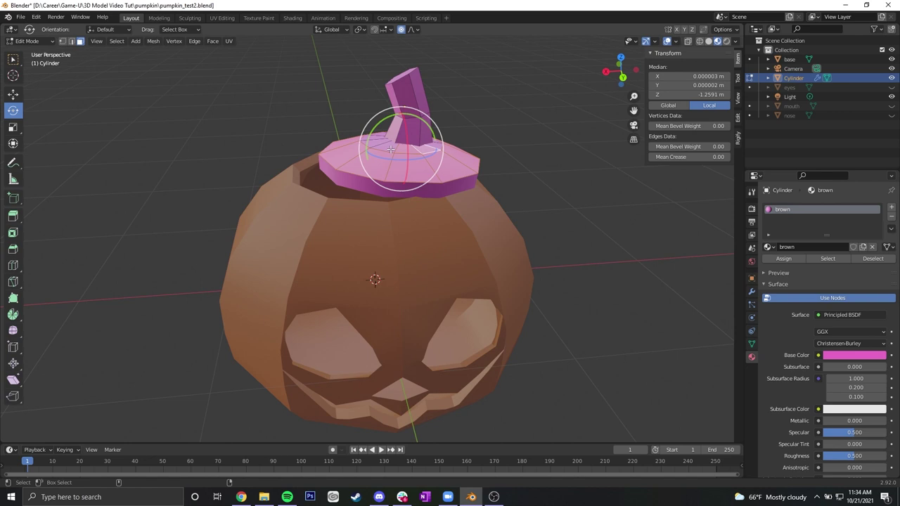
middle_drag(418, 158, 580, 158)
shift+click(375, 183)
shift+click(358, 198)
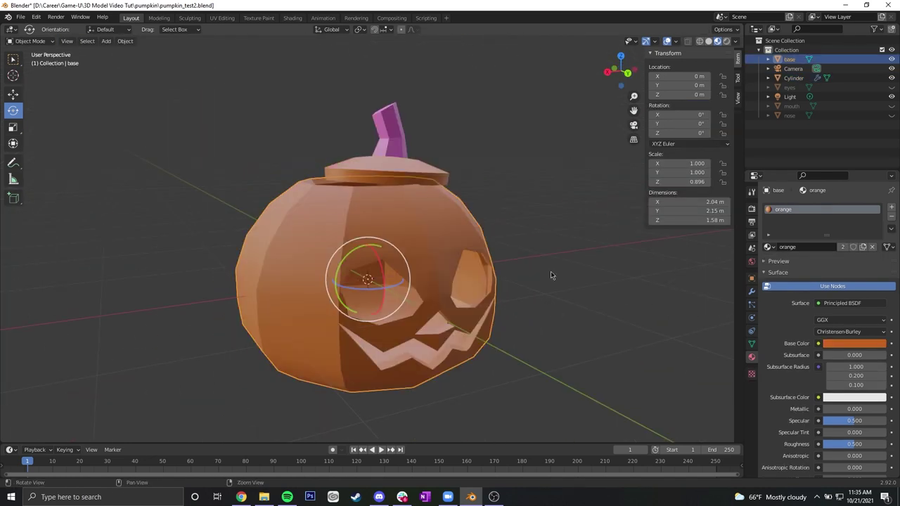
- In Material Preview, set the brown material's base color to a dark brown (H 0.034, S 0.780, V 0.138)
mouse_move(553, 275)
middle_down()
mouse_move(485, 236)
mouse_move(594, 271)
mouse_move(577, 250)
mouse_move(593, 231)
mouse_move(511, 225)
mouse_move(607, 218)
mouse_move(557, 261)
mouse_move(555, 233)
middle_up()
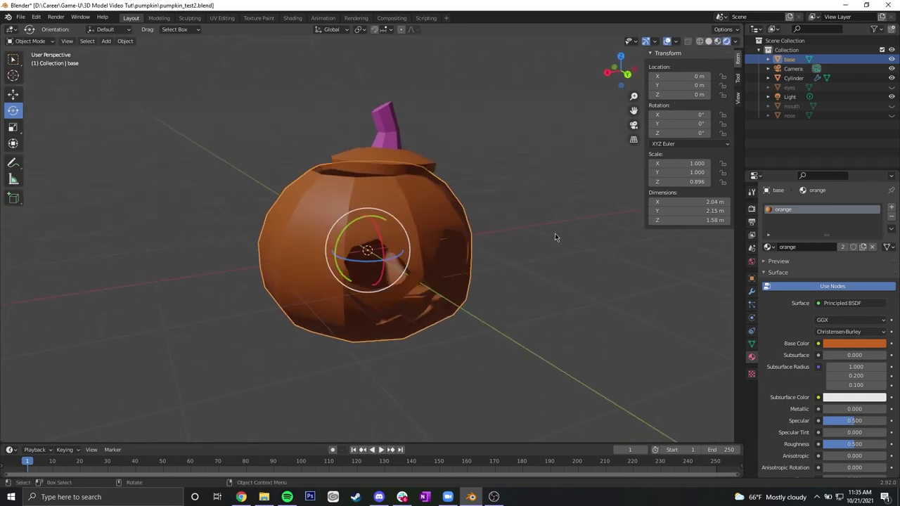
click(717, 41)
click(395, 135)
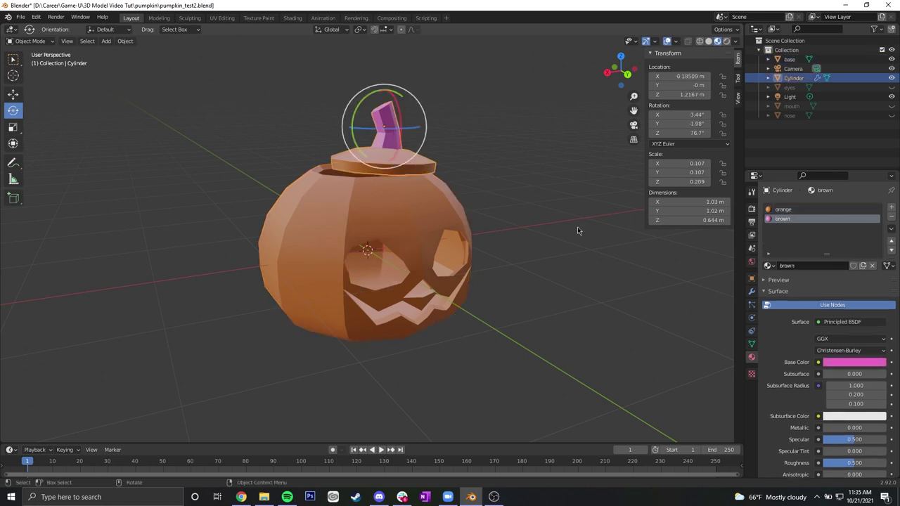
click(838, 363)
drag(844, 279, 829, 289)
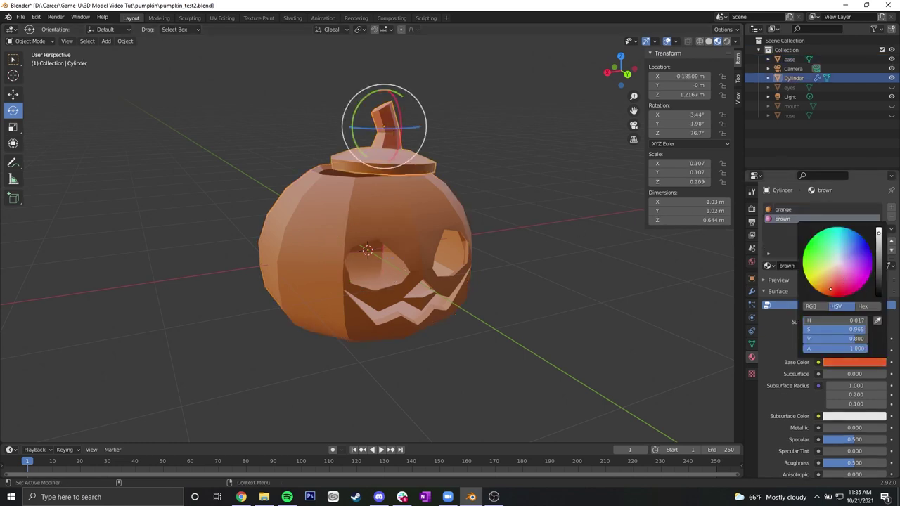
mouse_move(880, 246)
mouse_down()
mouse_move(880, 275)
mouse_move(879, 268)
mouse_move(832, 279)
mouse_up()
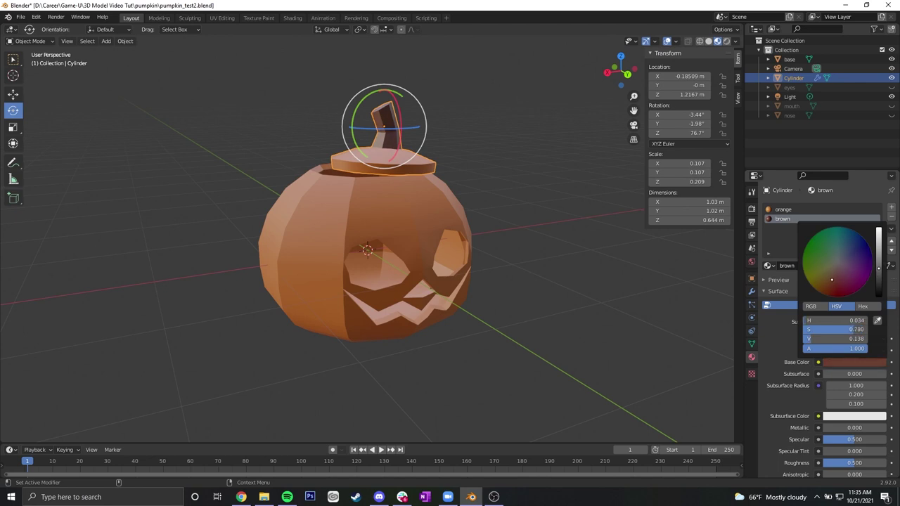
click(507, 189)
middle_drag(507, 188, 536, 247)
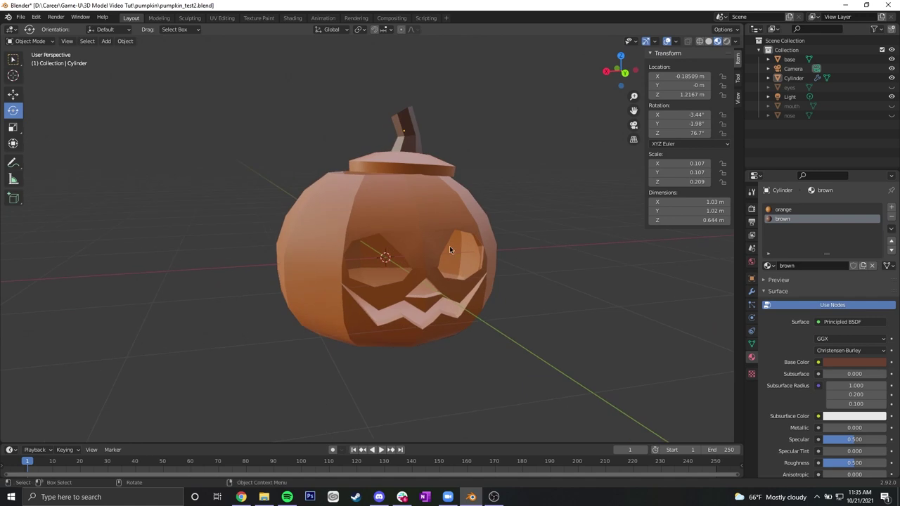
- Add a second material to the pumpkin base and name it dark
scroll(488, 259, up, 3)
click(443, 176)
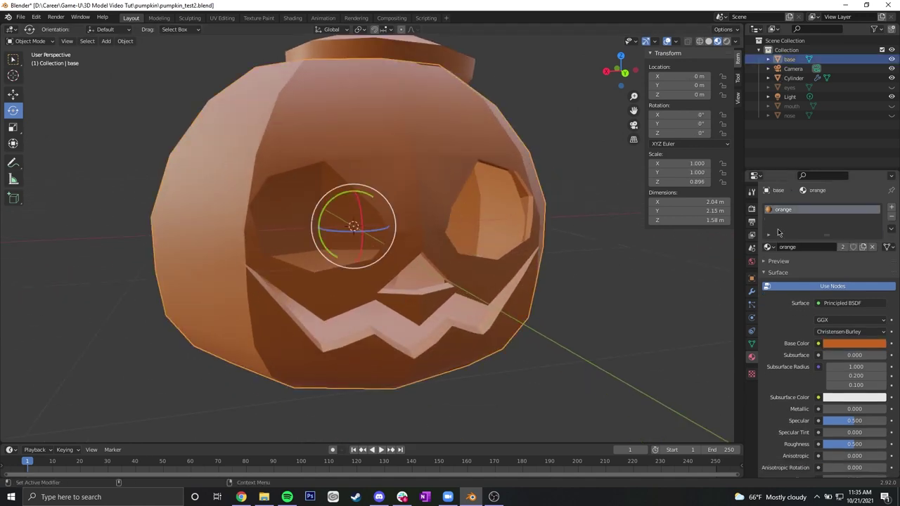
click(891, 208)
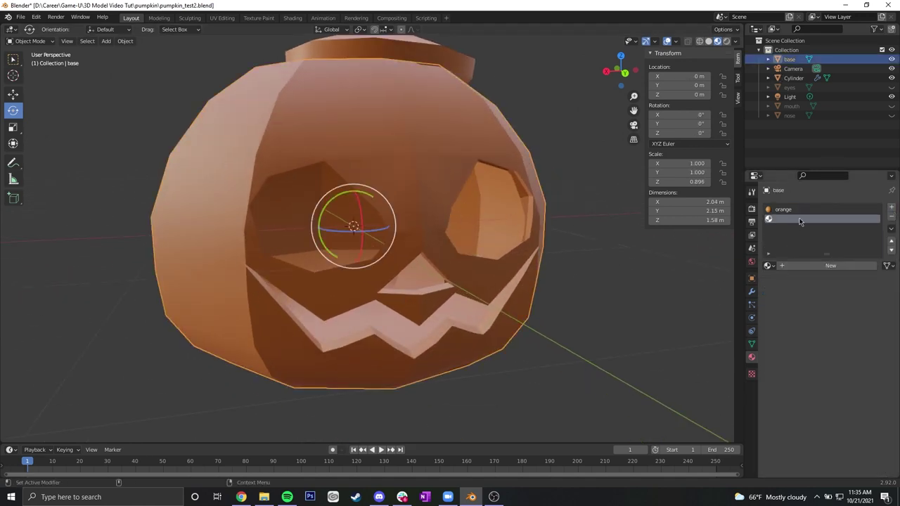
click(800, 266)
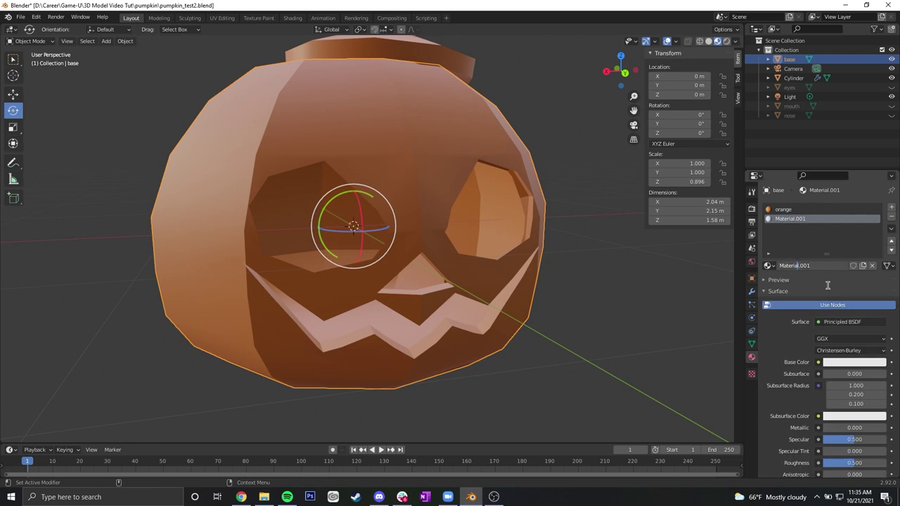
click(807, 267)
text(dark)
key(Return)
- In Edit Mode on the pumpkin base, select the first thickness faces along the carved openings' cut edges
click(564, 261)
middle_drag(565, 261, 487, 241)
key(Tab)
click(489, 194)
alt+drag(490, 195, 480, 162)
click(526, 159)
scroll(538, 200, up, 1)
alt+drag(554, 189, 560, 212)
click(579, 187)
middle_drag(560, 211, 577, 209)
shift+click(548, 167)
key(ctrl+z)
- Add the remaining thickness faces around the first eye opening to the selection
middle_drag(555, 169, 567, 128)
shift+click(498, 109)
middle_drag(498, 108, 425, 131)
shift+click(280, 100)
middle_drag(289, 141, 279, 211)
shift+click(196, 324)
middle_drag(281, 363, 372, 386)
middle_drag(567, 293, 490, 377)
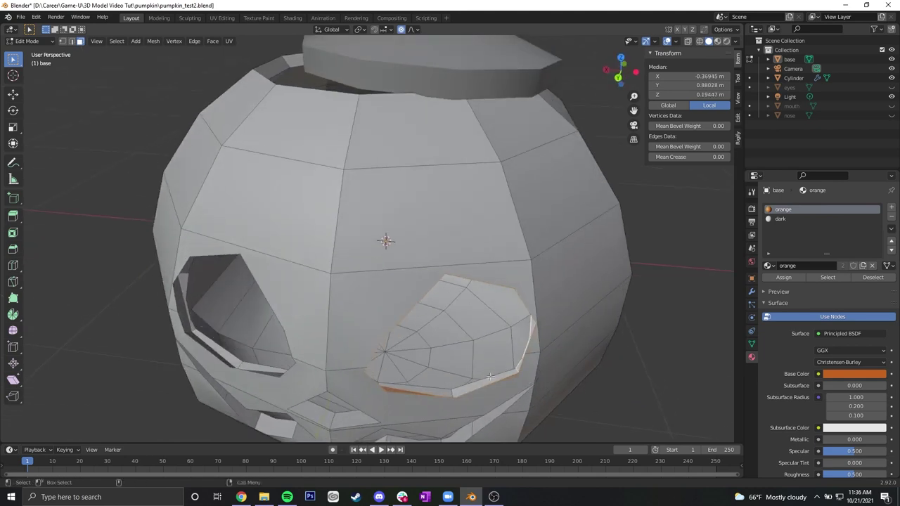
- Extend the selection to the thickness faces of the other eye and the nose opening
middle_drag(418, 389, 307, 328)
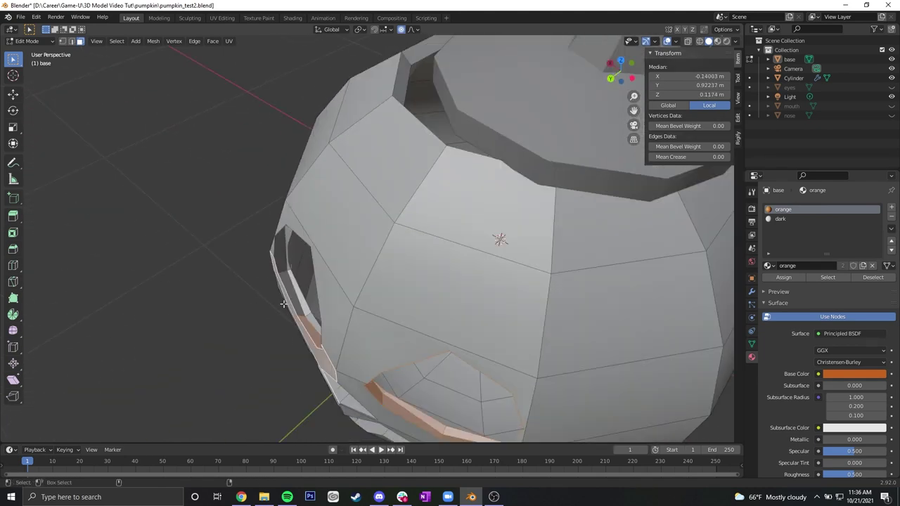
middle_drag(288, 274, 450, 160)
middle_drag(508, 216, 300, 307)
alt+drag(344, 339, 502, 257)
alt+drag(586, 261, 412, 191)
middle_drag(412, 191, 394, 160)
shift+click(462, 160)
middle_drag(566, 168, 604, 176)
shift+click(546, 217)
- Add the thickness faces along the mouth's lower zigzag edge to the selection
middle_drag(552, 222, 460, 281)
shift+click(427, 337)
shift+click(360, 361)
shift+click(302, 357)
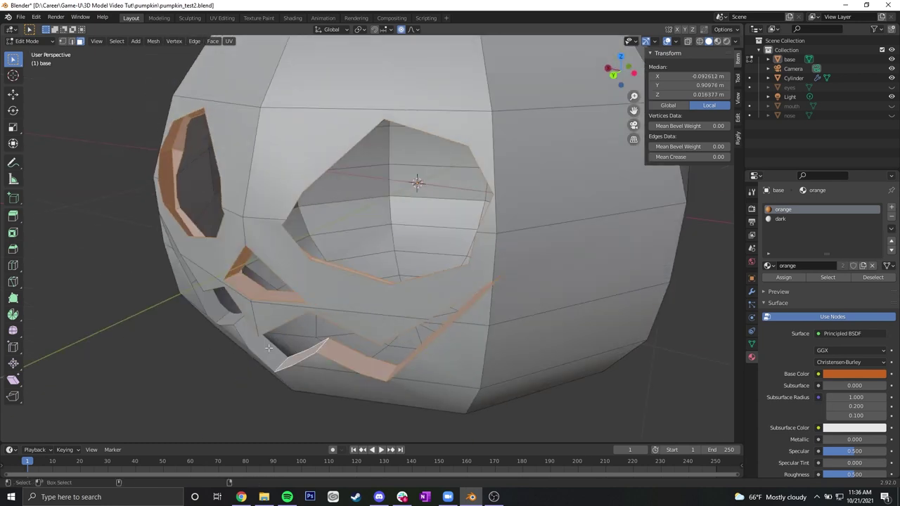
shift+click(273, 353)
middle_drag(273, 353, 298, 352)
shift+click(263, 344)
shift+click(227, 317)
- Add the remaining thickness faces along the mouth's upper edge to the selection
middle_drag(227, 317, 289, 214)
shift+click(317, 210)
key(ctrl+z)
alt+drag(289, 215, 522, 273)
shift+click(363, 168)
middle_drag(522, 273, 577, 225)
- Rename the dark material to light, assign it to the selected cut-edge faces, and preview the materials in Object Mode
click(781, 219)
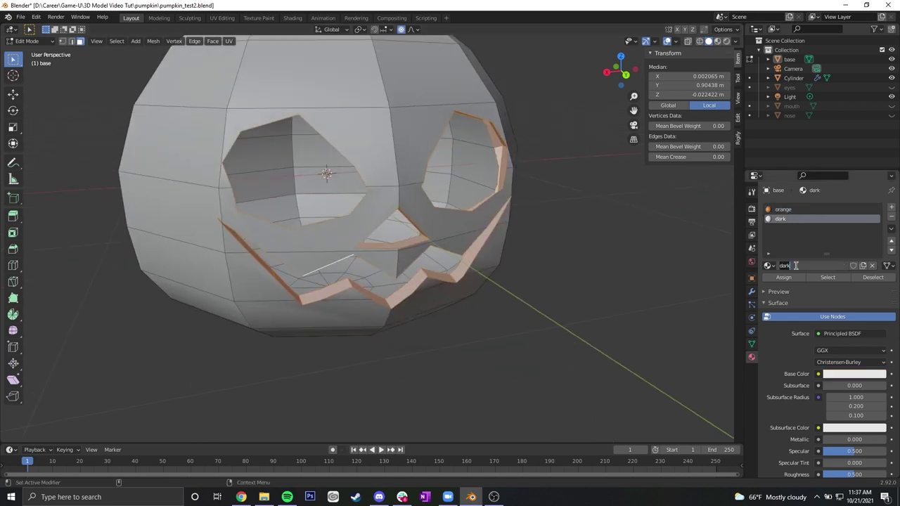
click(800, 279)
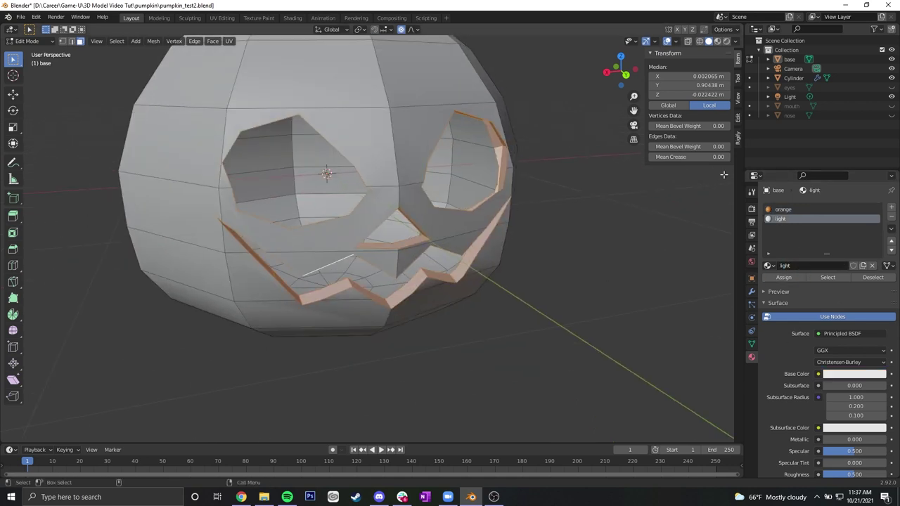
click(717, 41)
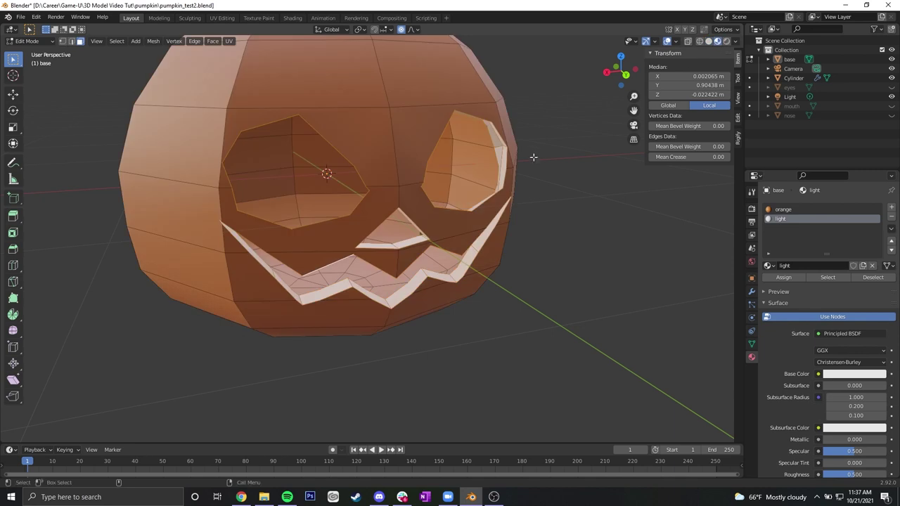
key(Tab)
middle_drag(510, 245, 577, 225)
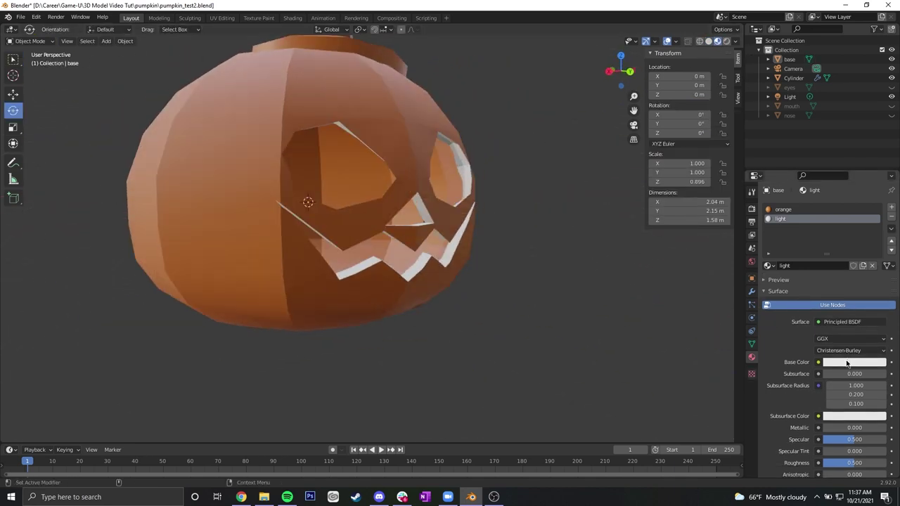
- Set the light material's base color to a light orange
click(847, 363)
click(833, 280)
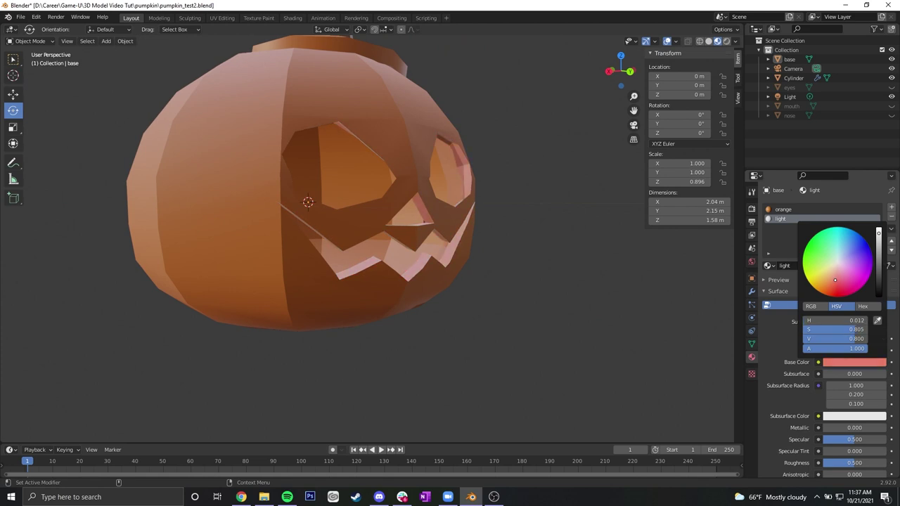
drag(835, 280, 830, 276)
middle_drag(565, 227, 623, 296)
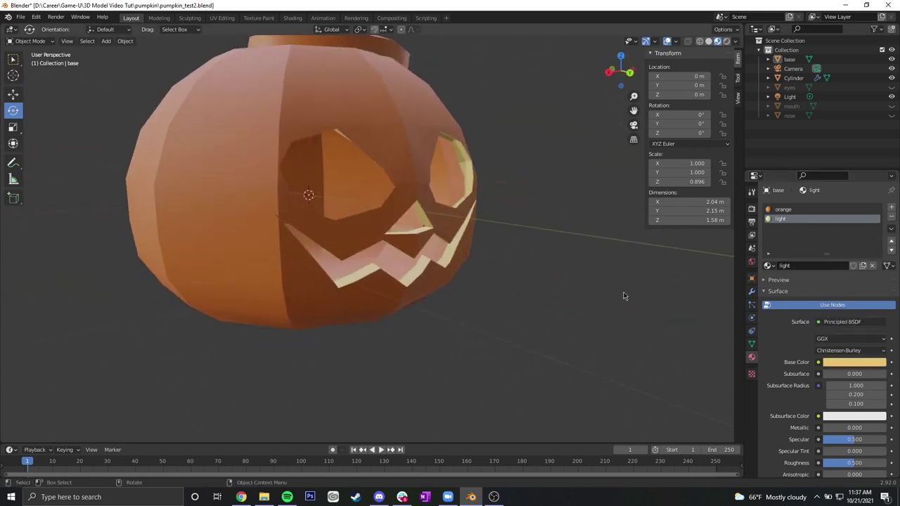
click(839, 362)
drag(830, 276, 828, 281)
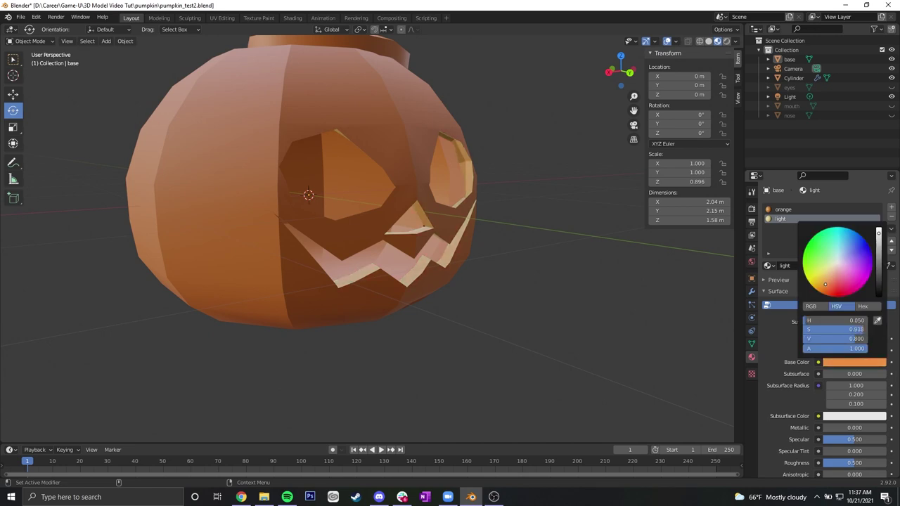
middle_drag(555, 272, 585, 273)
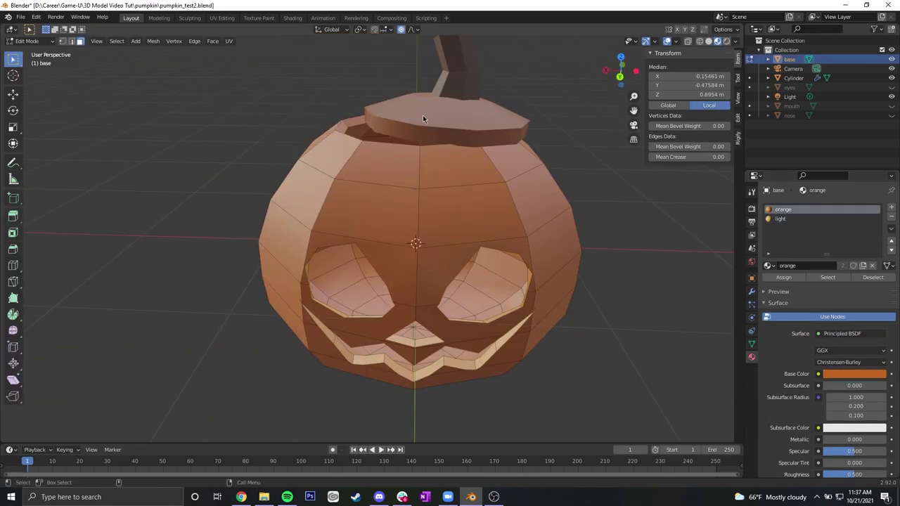
- Rename the Cylinder lid object to top and hide it
key(Tab)
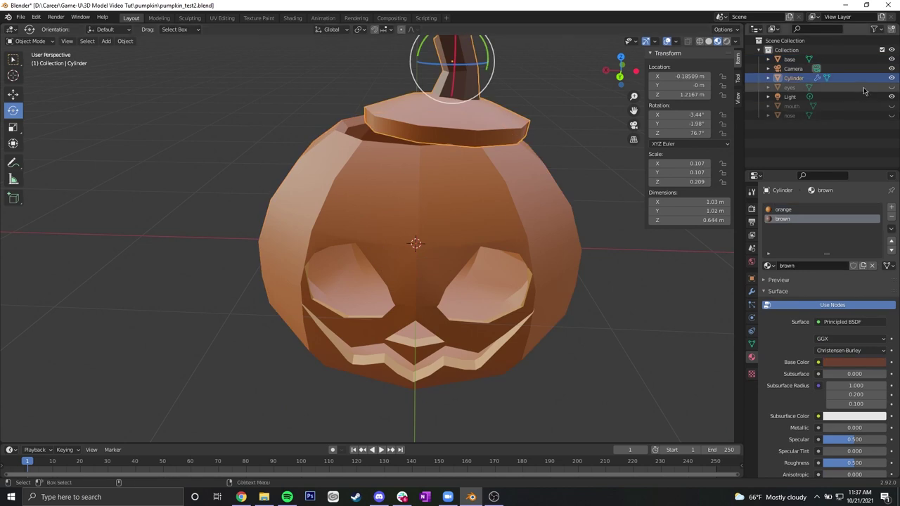
key(Return)
click(892, 116)
- Enter Edit Mode on the pumpkin base and select the uppermost ring of interior faces below the rim
middle_drag(486, 151, 503, 181)
click(504, 180)
key(Tab)
middle_drag(461, 161, 379, 106)
click(383, 97)
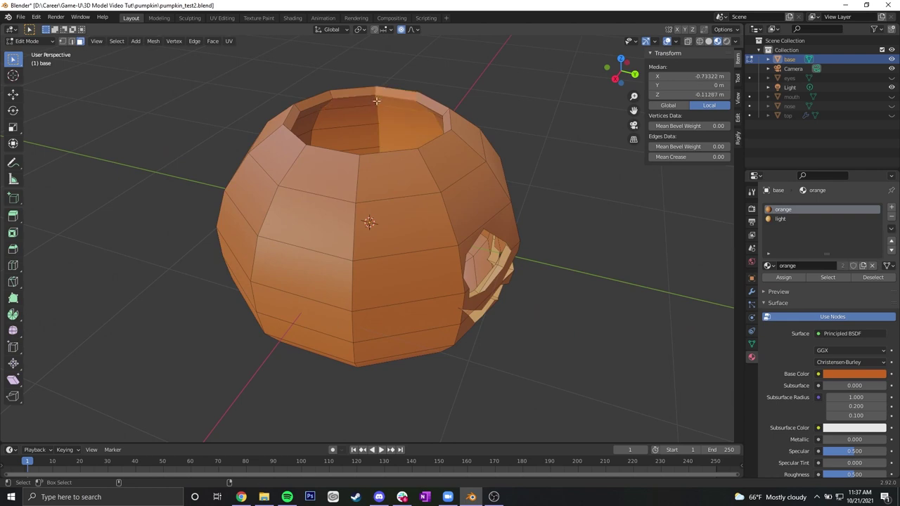
alt+click(373, 115)
alt+click(377, 104)
alt+click(377, 104)
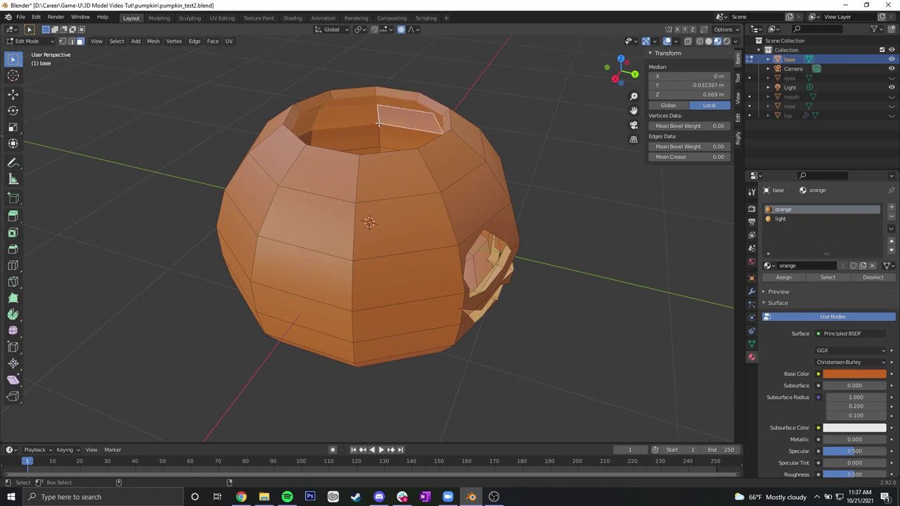
- Add the lower rings of interior faces down to the center of the pumpkin's floor to the selection
middle_drag(360, 110, 363, 126)
click(363, 116)
click(365, 146)
click(365, 171)
click(377, 161)
middle_drag(391, 140, 390, 173)
click(355, 117)
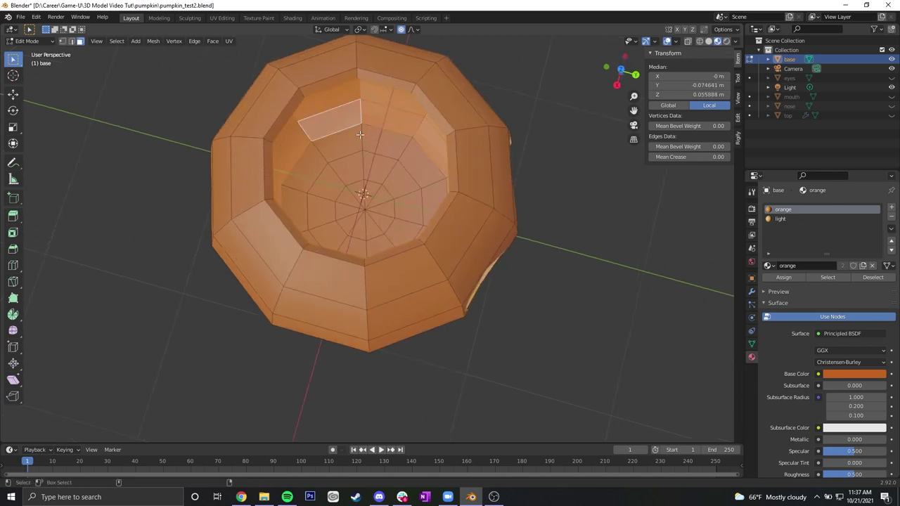
click(358, 141)
click(363, 165)
click(360, 189)
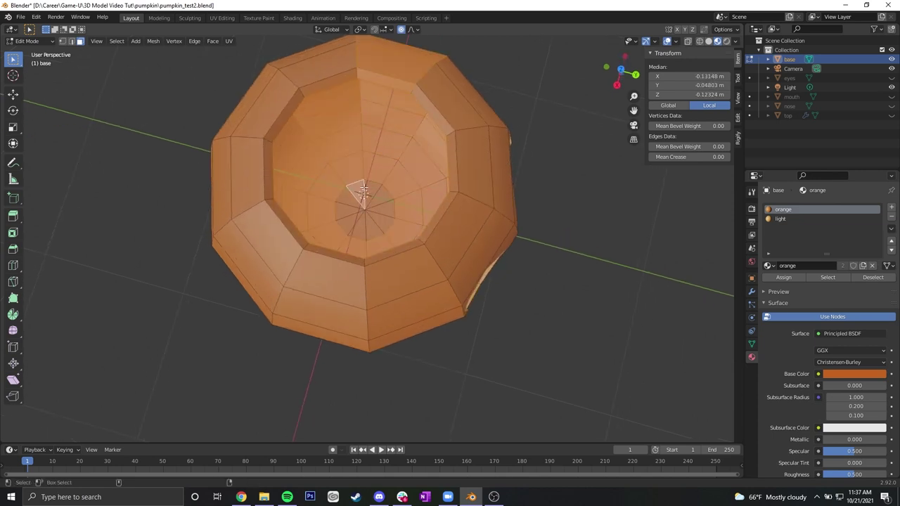
click(364, 190)
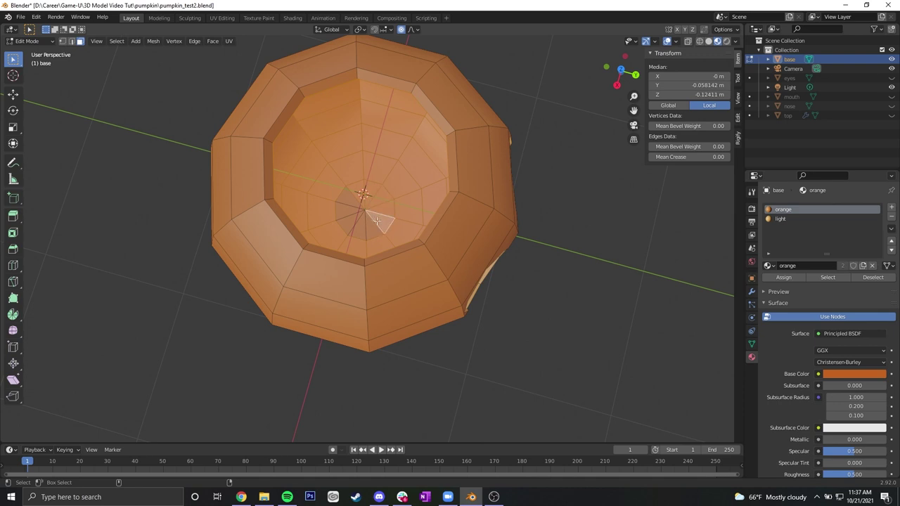
- Switch to Solid shading inside the pumpkin and add the interior wall faces above and between the eyes to the selection
middle_drag(388, 209, 470, 157)
scroll(488, 170, up, 4)
shift+click(470, 157)
mouse_move(554, 229)
middle_down()
mouse_move(562, 272)
mouse_move(426, 225)
mouse_move(454, 235)
mouse_move(438, 248)
mouse_move(350, 235)
mouse_move(464, 221)
mouse_move(473, 202)
middle_up()
click(709, 40)
scroll(526, 178, down, 2)
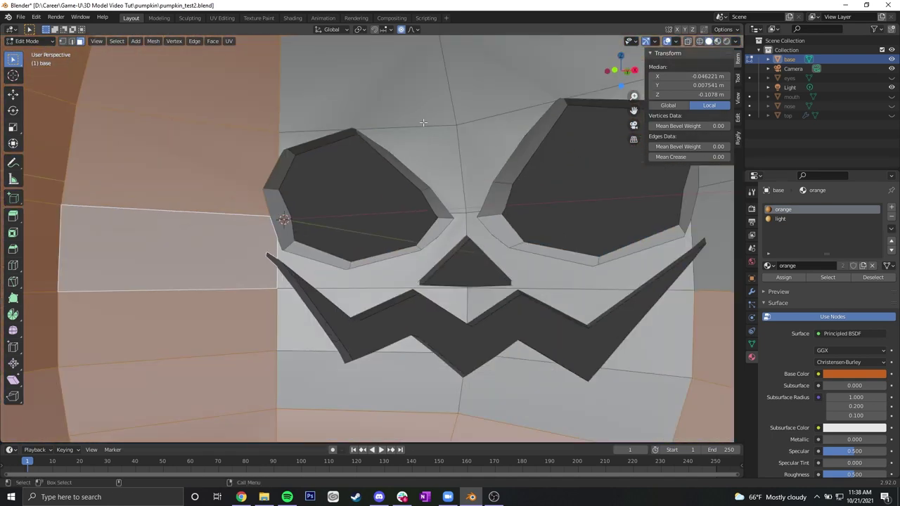
scroll(469, 152, down, 2)
click(429, 98)
middle_drag(429, 98, 418, 159)
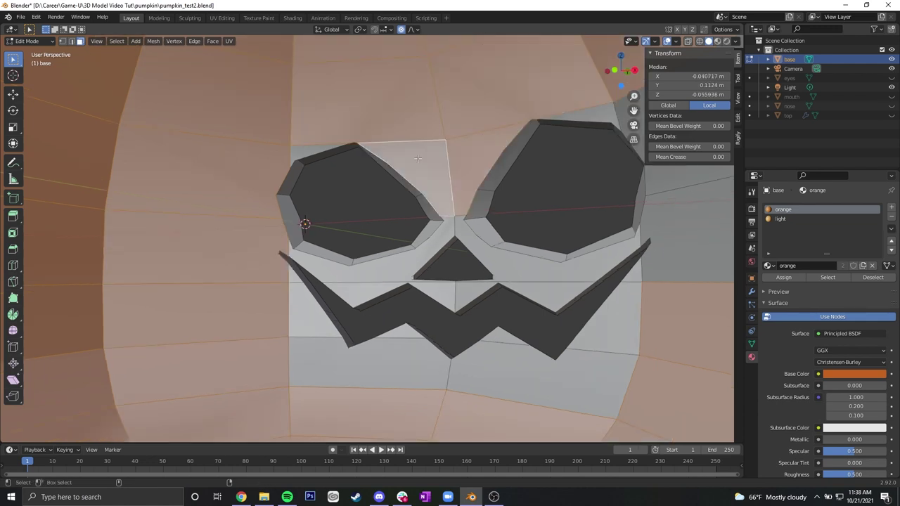
- Add the interior faces around the nose and above and below the mouth to the selection
shift+click(444, 237)
shift+click(485, 248)
shift+click(526, 293)
shift+click(446, 300)
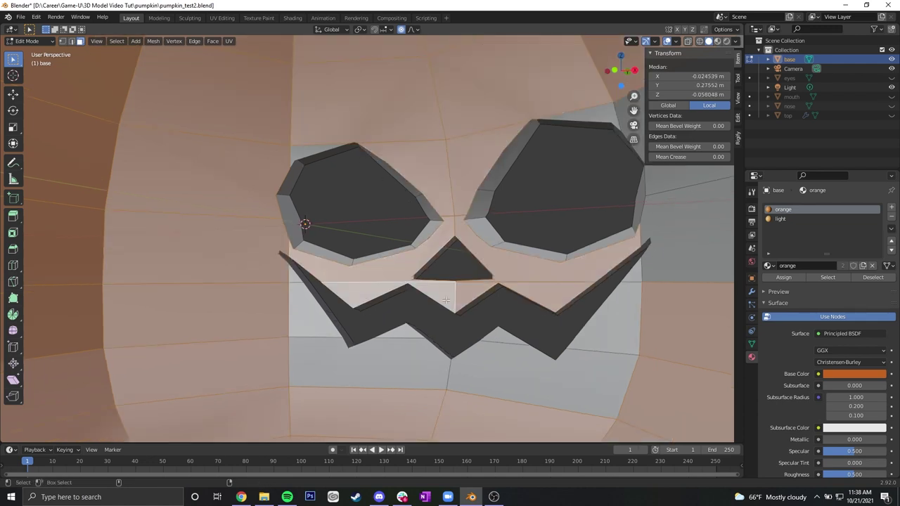
shift+click(608, 342)
shift+click(578, 374)
shift+click(422, 361)
shift+click(405, 333)
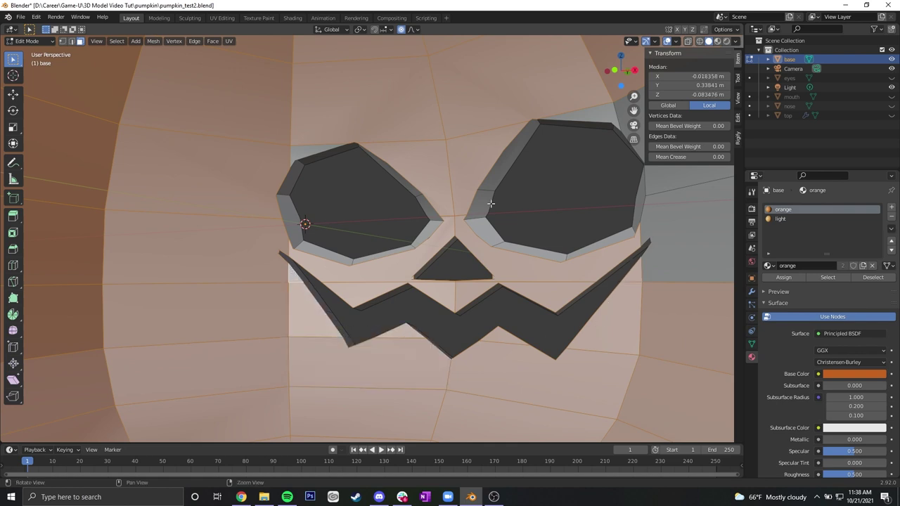
- Add the remaining interior faces around the outer sides of both eyes to the selection
middle_drag(491, 203, 542, 160)
shift+click(253, 150)
middle_drag(495, 183, 403, 166)
shift+click(408, 168)
shift+click(488, 252)
scroll(488, 251, down, 7)
middle_drag(492, 247, 731, 247)
- Assign the light material to the selected interior faces and view the pumpkin in Material Preview in Object Mode
click(794, 219)
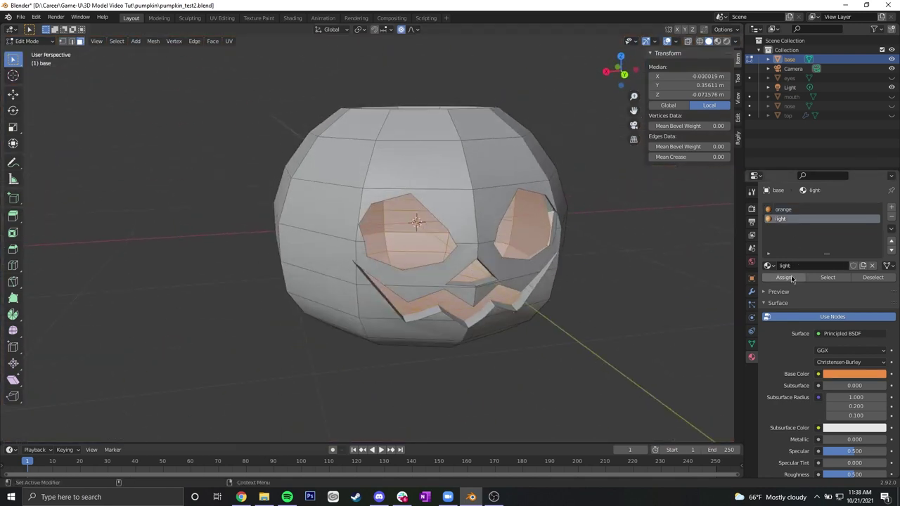
click(718, 41)
middle_drag(595, 165, 583, 211)
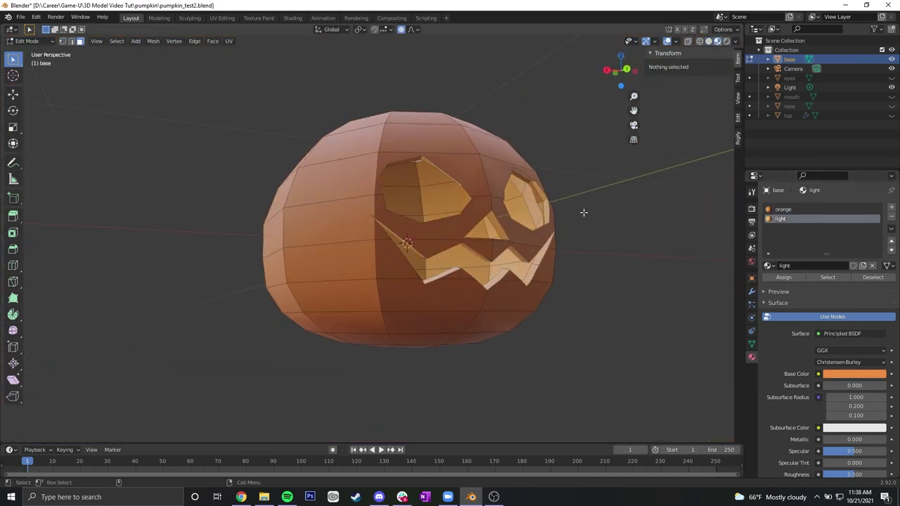
key(Tab)
middle_drag(555, 166, 526, 286)
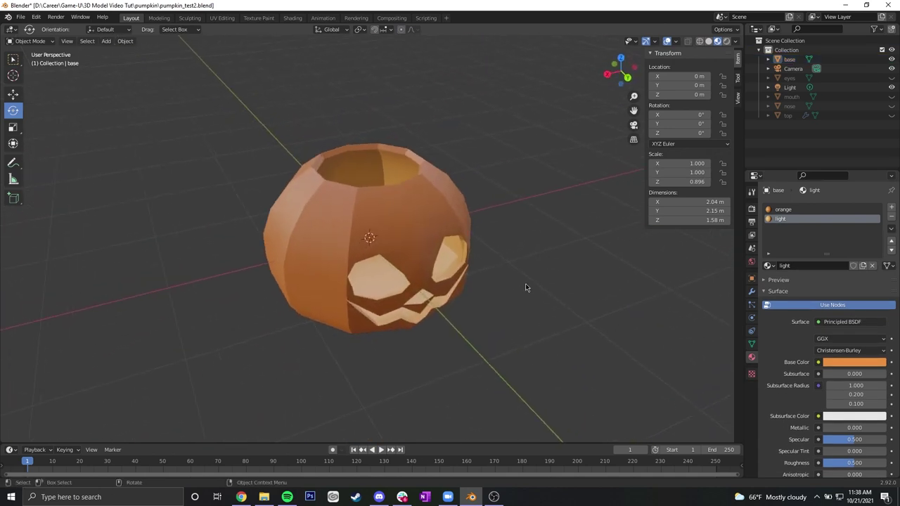
- Show the lid, select it, and hide the pumpkin base so the lid's underside can be viewed
click(892, 116)
scroll(458, 152, up, 1)
click(412, 104)
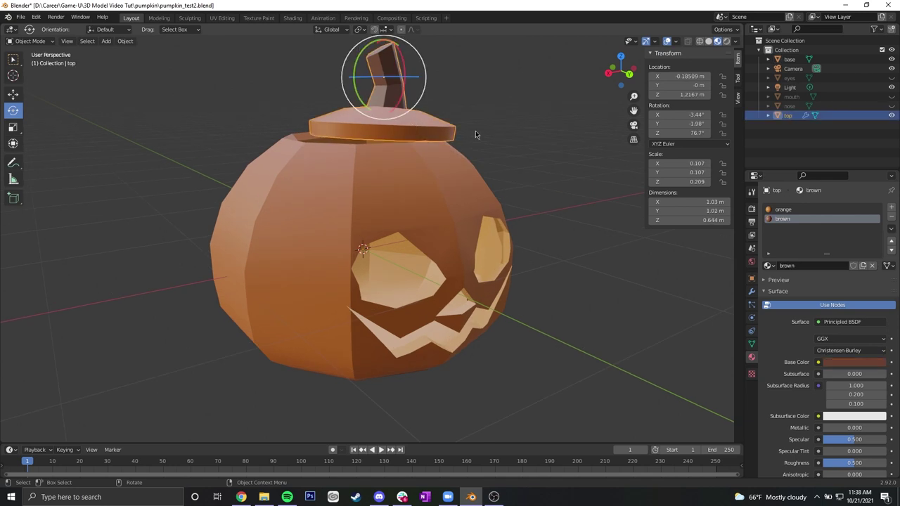
shift+middle_drag(491, 172, 525, 233)
click(892, 60)
middle_drag(456, 243, 454, 171)
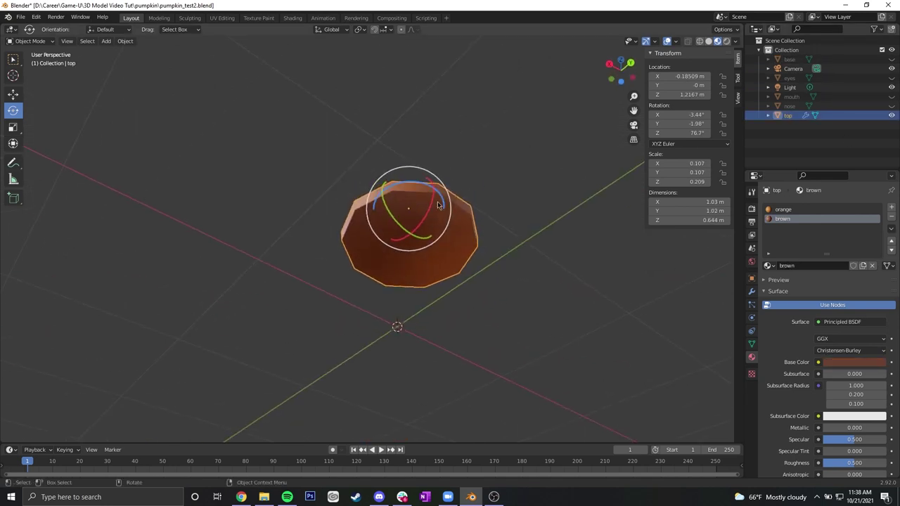
key(Tab)
click(445, 226)
middle_drag(444, 227, 417, 230)
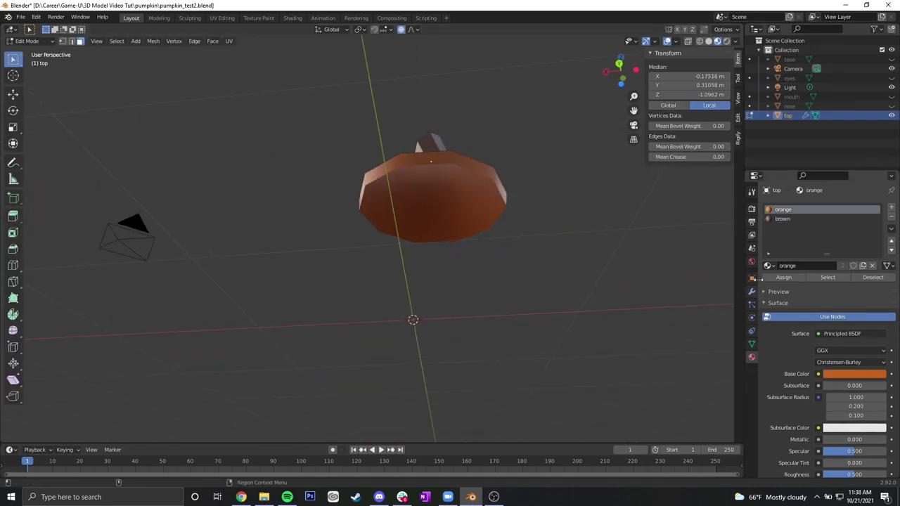
key(Tab)
key(shift+space)
key(r)
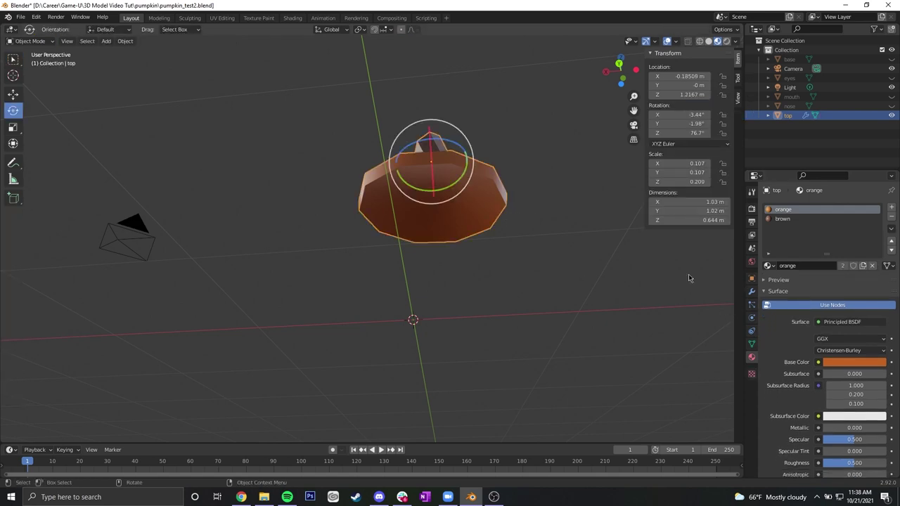
middle_drag(548, 223, 446, 184)
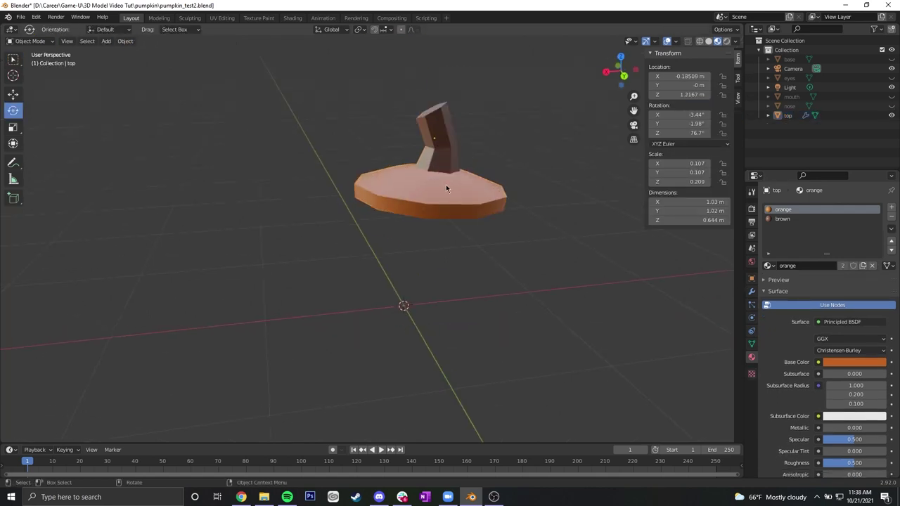
- Apply the lid's modifier so its geometry becomes real mesh
click(751, 292)
click(869, 224)
click(868, 232)
click(538, 200)
- Select the faces on the lid's underside and assign them the light material in a new material slot
middle_drag(559, 229, 517, 135)
click(461, 183)
key(Tab)
click(445, 171)
shift+click(465, 180)
alt+click(479, 199)
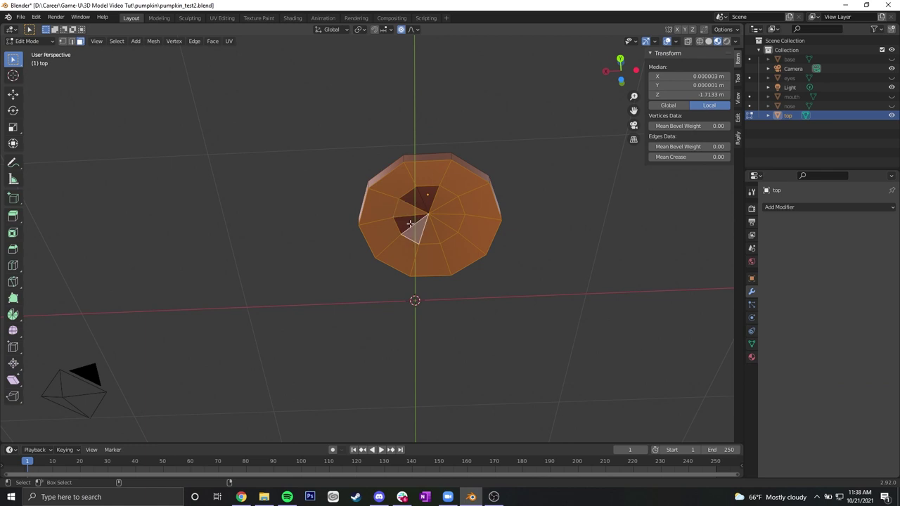
click(752, 358)
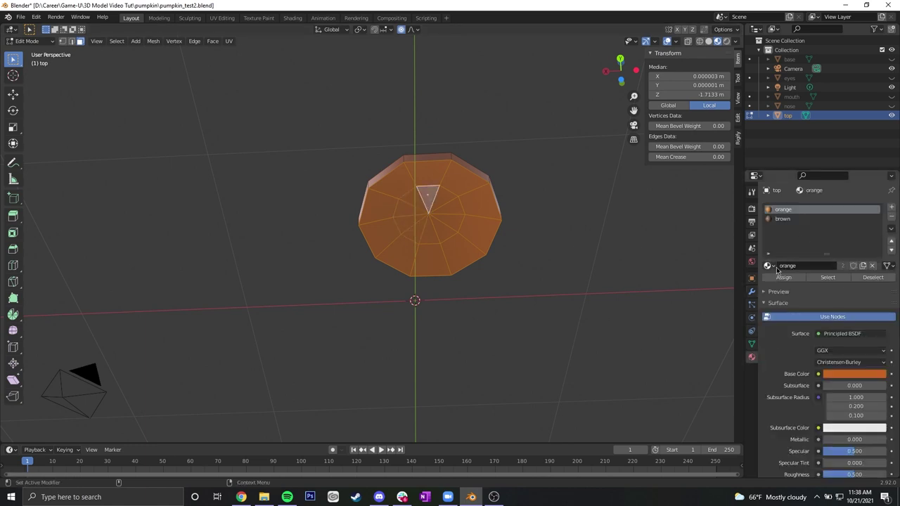
click(892, 209)
click(768, 266)
click(785, 292)
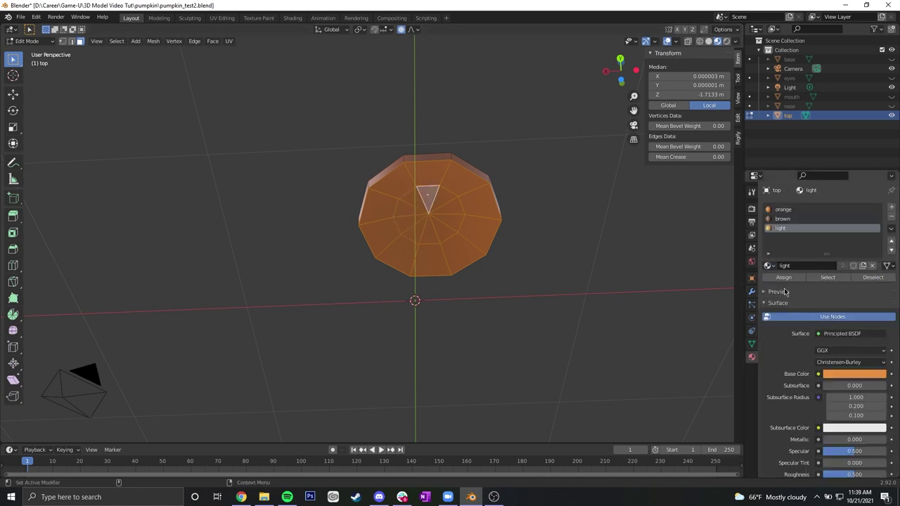
click(793, 278)
- Select the ring of side faces around the lid's rim, assign the light material, and return to Object Mode
middle_drag(431, 211, 473, 287)
key(Tab)
click(568, 249)
middle_drag(492, 229, 505, 207)
click(452, 188)
key(Tab)
click(463, 190)
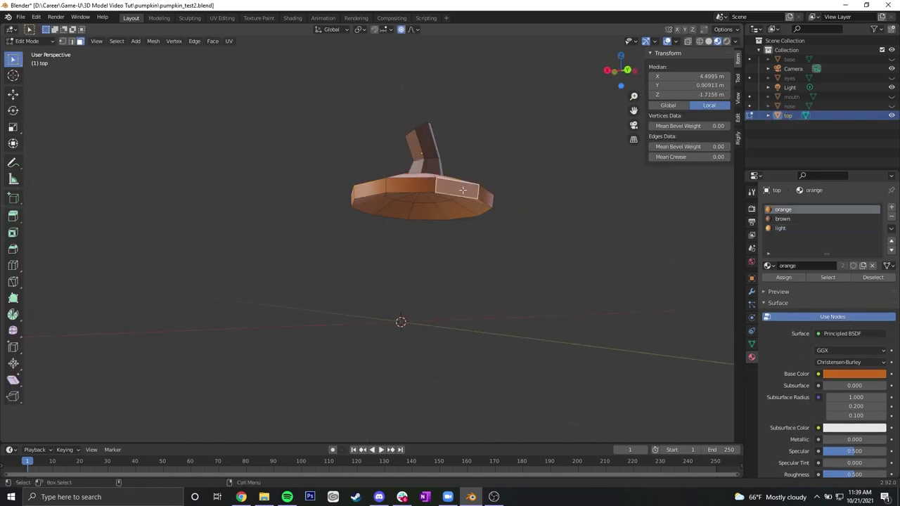
alt+click(478, 191)
click(781, 227)
click(784, 277)
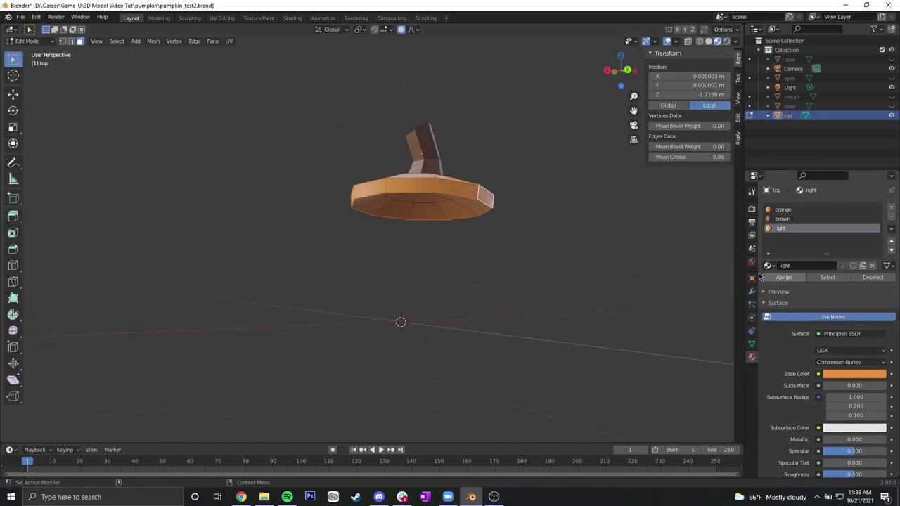
key(Tab)
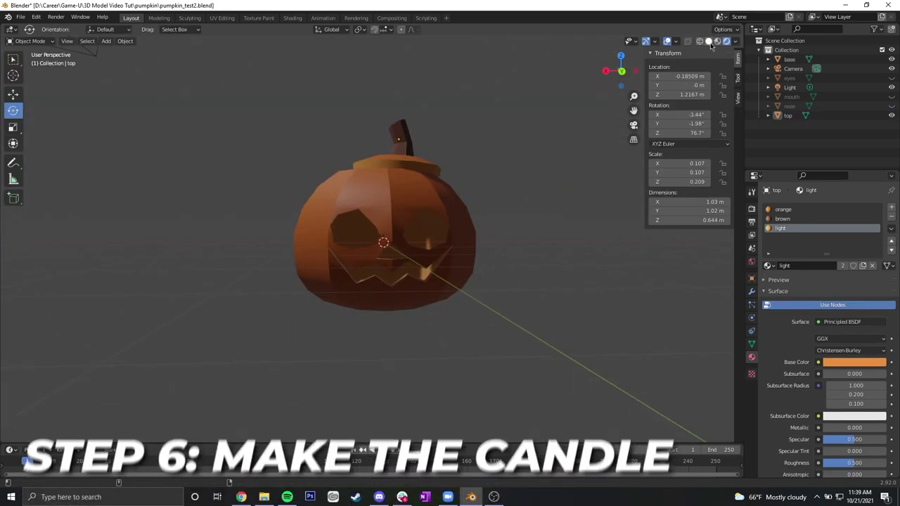
- Switch to Material Preview shading and add a six-sided cylinder at the pumpkin's center for the candle
click(717, 42)
click(111, 43)
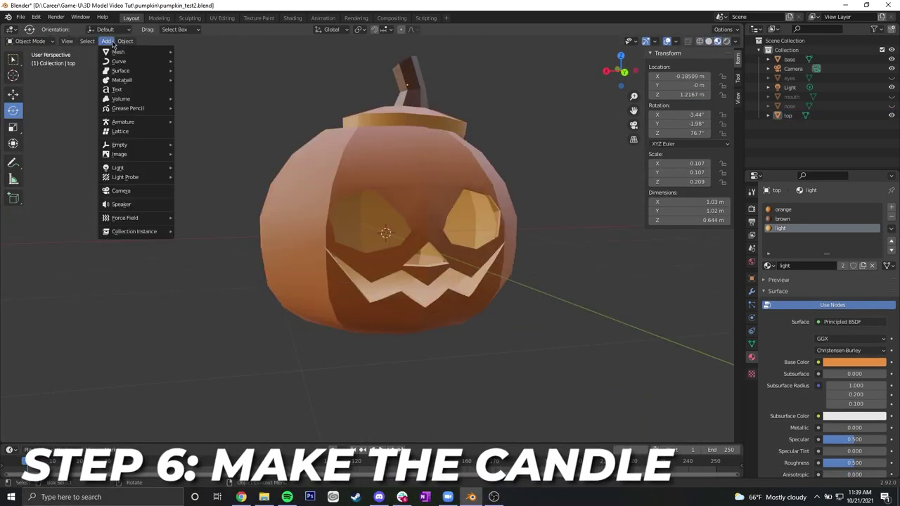
mouse_move(113, 52)
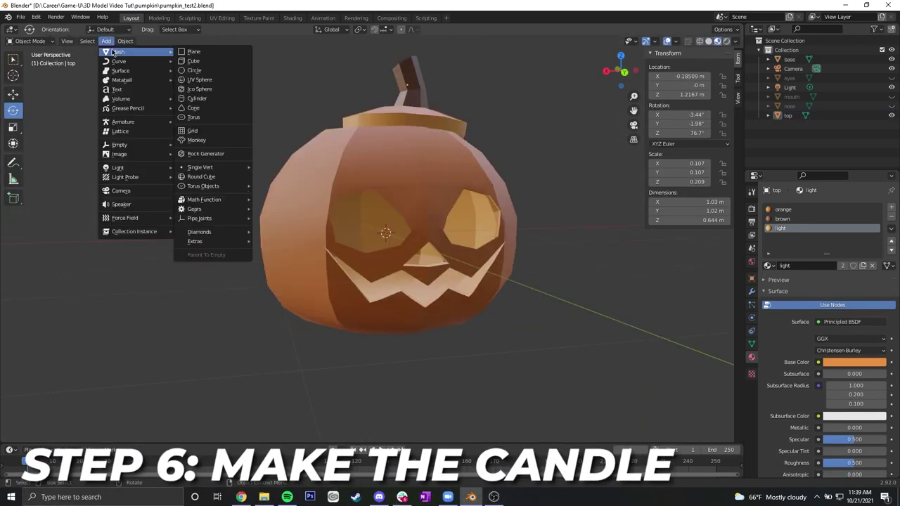
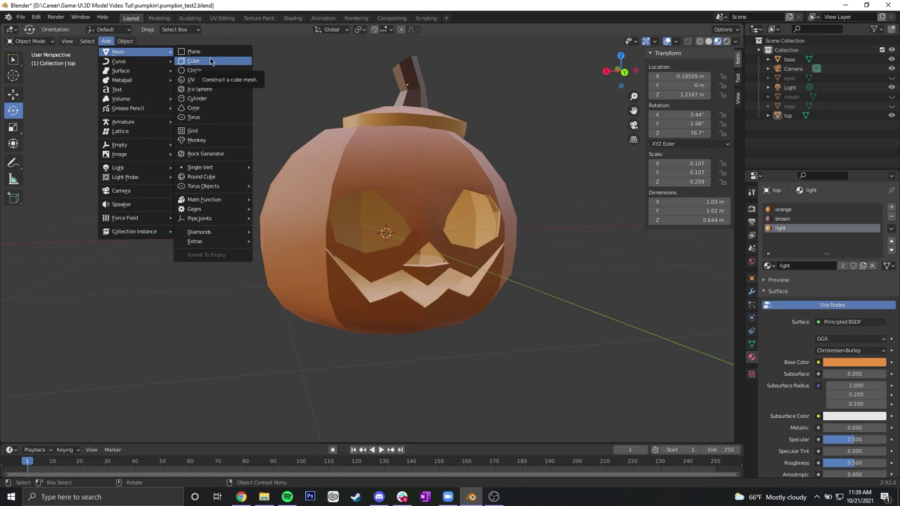
click(215, 101)
scroll(355, 248, down, 2)
mouse_move(517, 155)
alt+mouse_down()
mouse_move(530, 192)
mouse_move(517, 169)
alt+mouse_up()
- Scale the cylinder to about 0.342 in X and Y and flatten it to about 0.066 in Z
key(r)
drag(381, 199, 387, 228)
scroll(438, 257, up, 3)
mouse_move(517, 259)
alt+mouse_down()
mouse_move(542, 273)
mouse_move(518, 250)
alt+mouse_up()
drag(470, 224, 487, 217)
drag(433, 206, 434, 168)
click(644, 283)
middle_drag(644, 282, 617, 266)
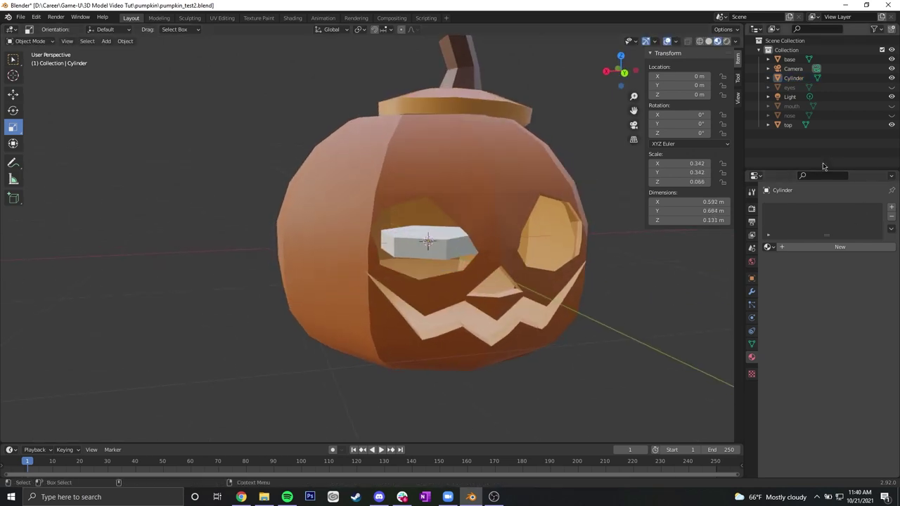
- Hide the lid and lower the cylinder along Z to about -0.43 m, near the pumpkin's floor
click(892, 125)
middle_drag(532, 211, 565, 210)
click(457, 242)
click(14, 94)
drag(430, 209, 430, 261)
mouse_move(533, 296)
middle_down()
mouse_move(509, 308)
mouse_move(526, 319)
mouse_move(525, 302)
middle_up()
drag(431, 257, 432, 272)
middle_drag(528, 312, 529, 315)
click(603, 290)
middle_drag(606, 289, 511, 263)
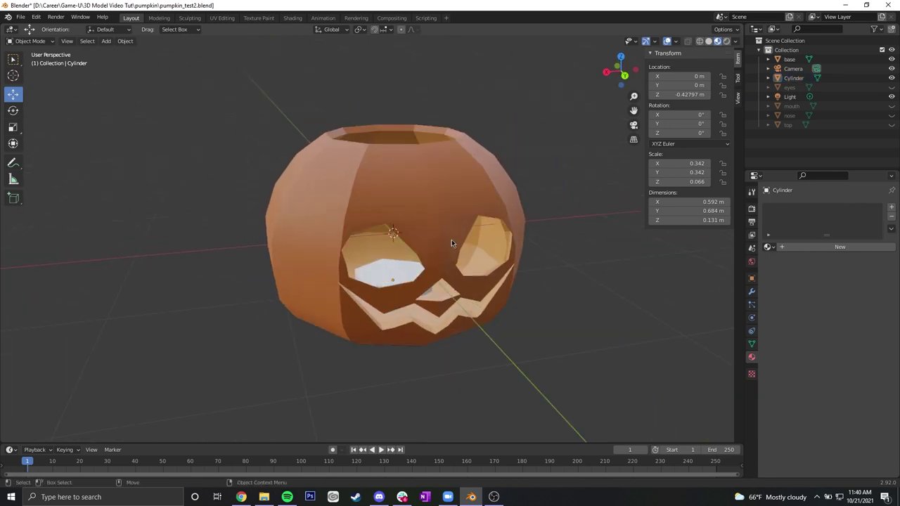
- Add a cone mesh for the flame with 6 vertices and a Triangle Fan base fill
click(107, 42)
mouse_move(114, 53)
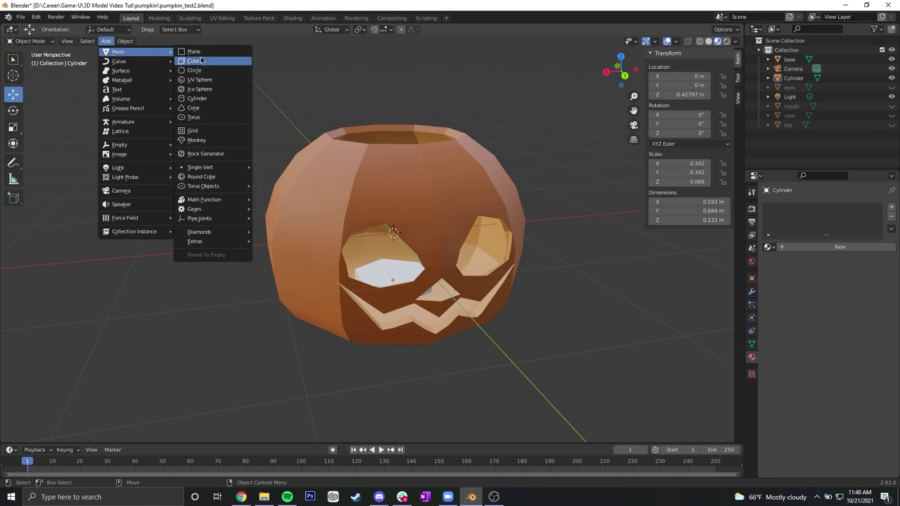
click(203, 111)
middle_drag(239, 160, 275, 253)
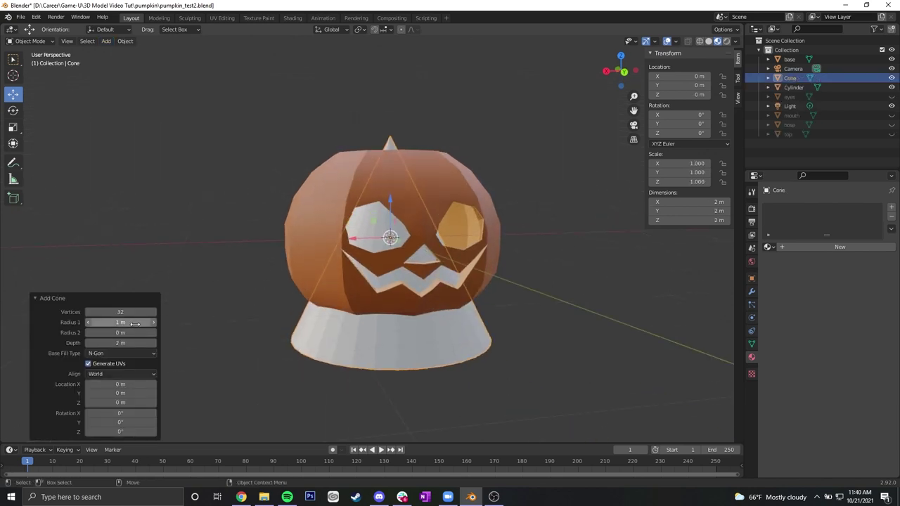
drag(120, 311, 102, 318)
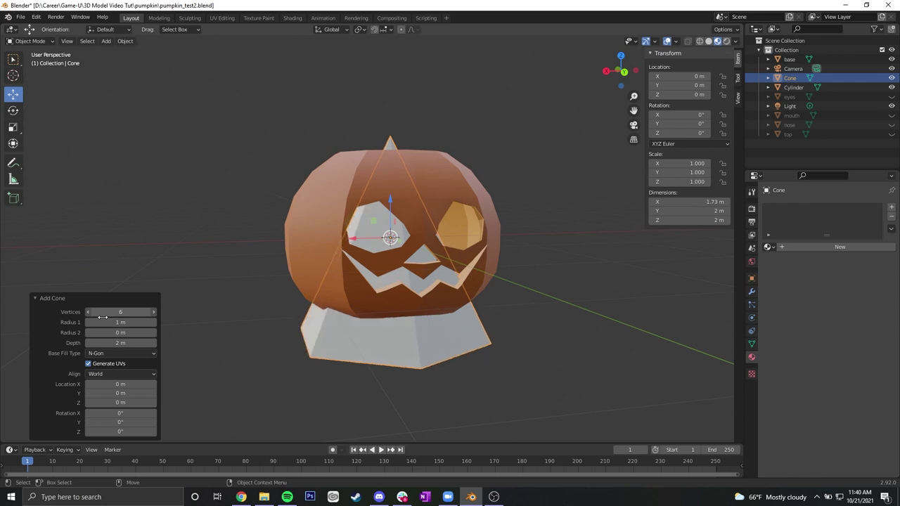
click(121, 353)
click(113, 385)
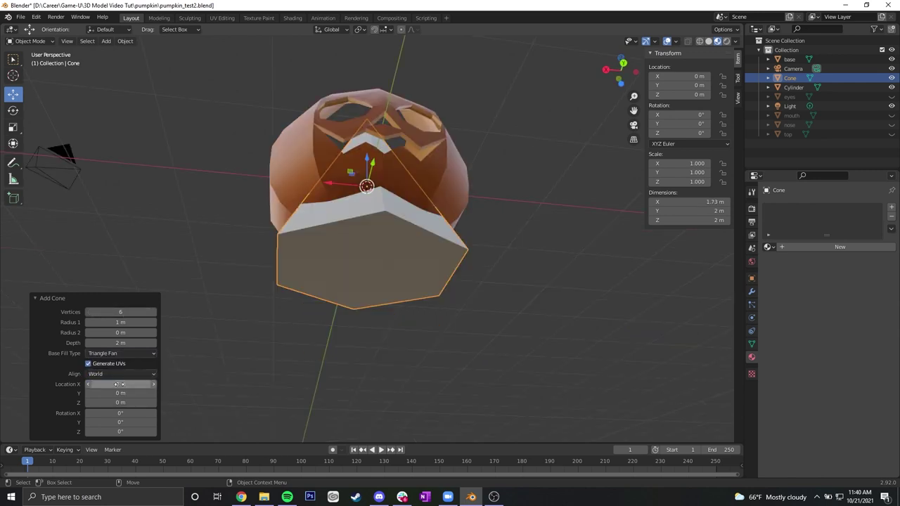
- Move the center vertex of the cone's base down to a local Z of about -1.34 m
key(Tab)
middle_drag(225, 327, 403, 342)
key(1)
click(365, 268)
key(shift+space)
key(g)
drag(365, 229, 365, 282)
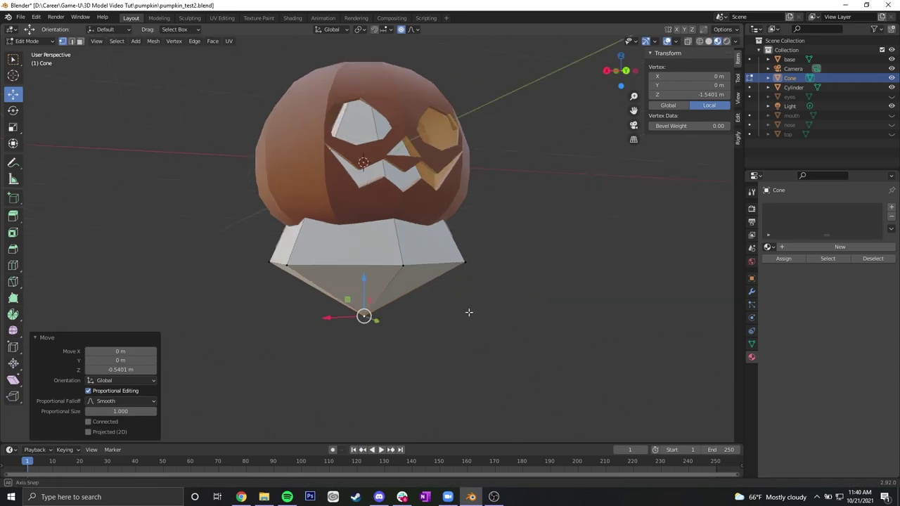
middle_drag(469, 312, 335, 188)
drag(365, 280, 364, 259)
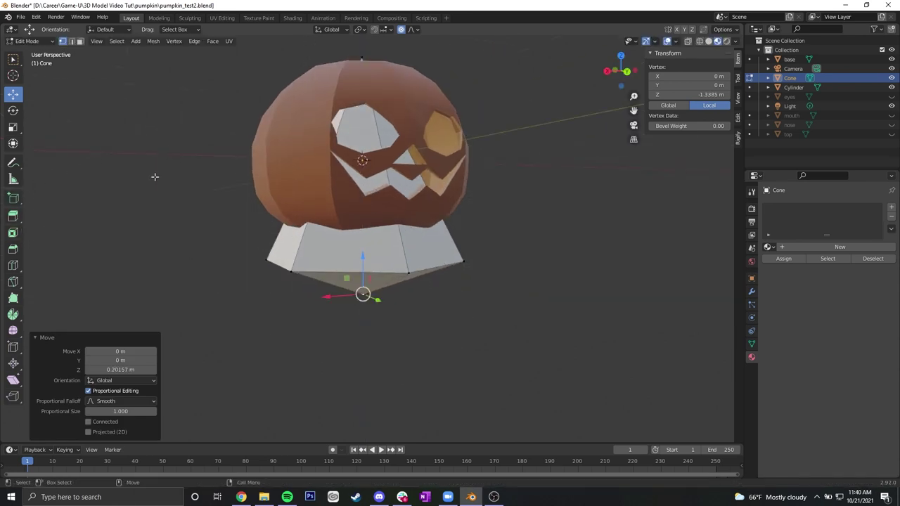
- Hide the pumpkin base and select the whole edge loop around the cone's base
key(3)
click(350, 271)
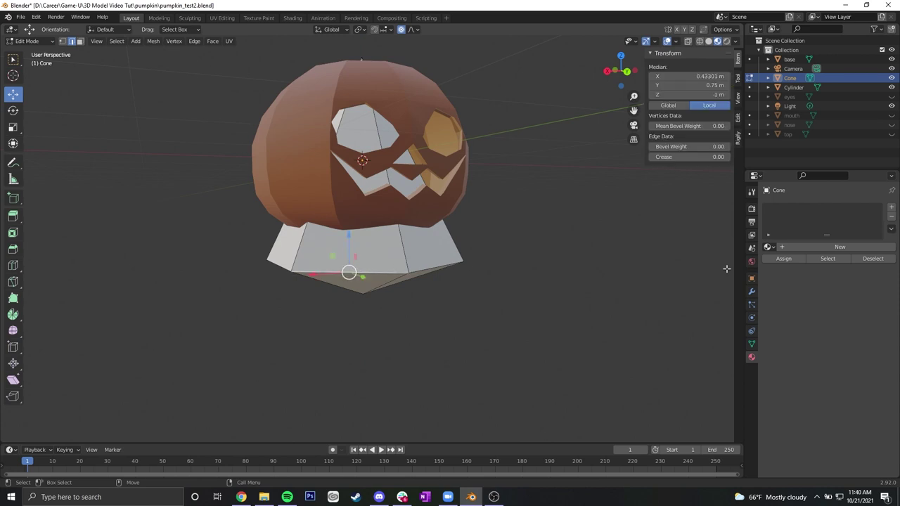
click(892, 59)
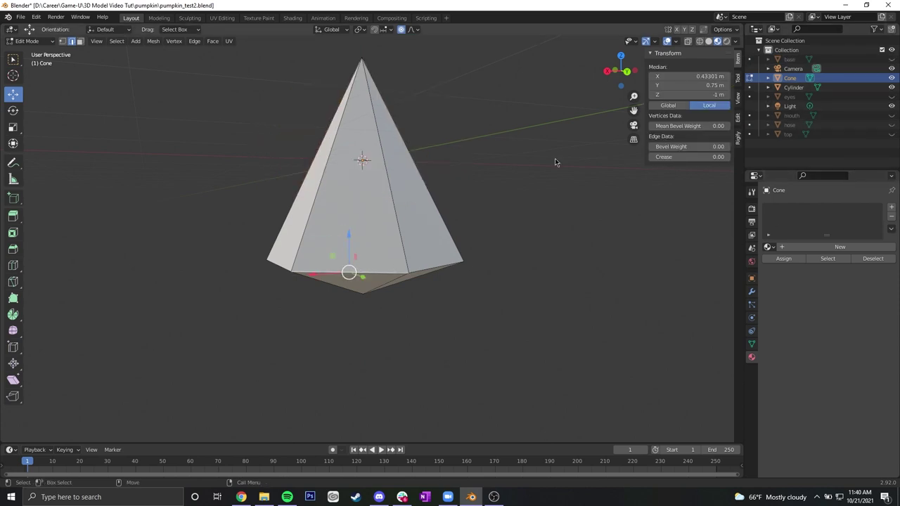
middle_drag(462, 155, 419, 245)
alt+click(381, 248)
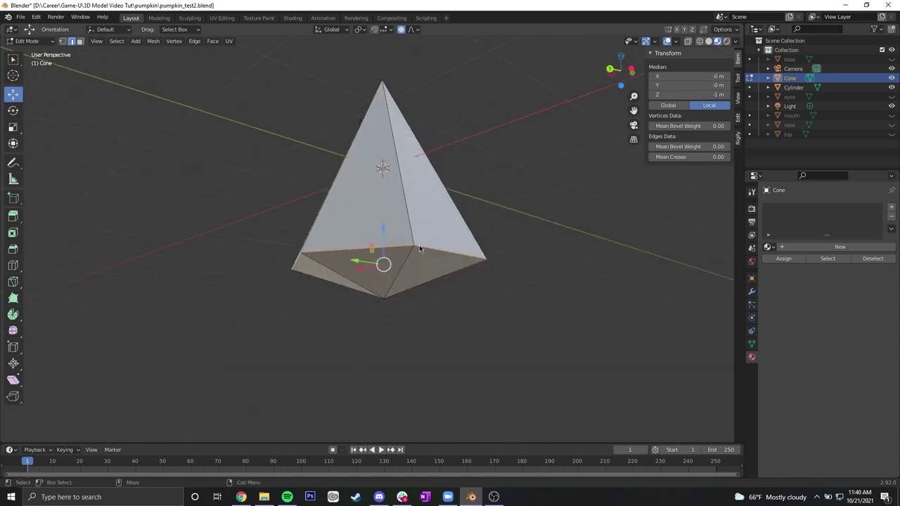
- Bevel the selected edge loop, undo the wider attempt, and settle on a width of about 0.248 m with 2 segments
click(12, 249)
drag(384, 314, 395, 359)
mouse_move(121, 300)
mouse_down()
mouse_move(139, 300)
mouse_move(126, 301)
mouse_up()
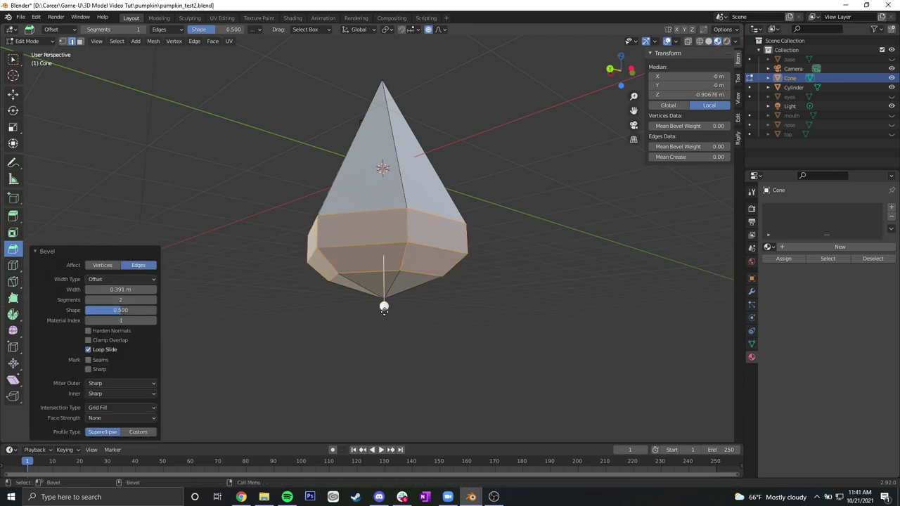
drag(385, 308, 387, 344)
key(ctrl+z)
key(ctrl+z)
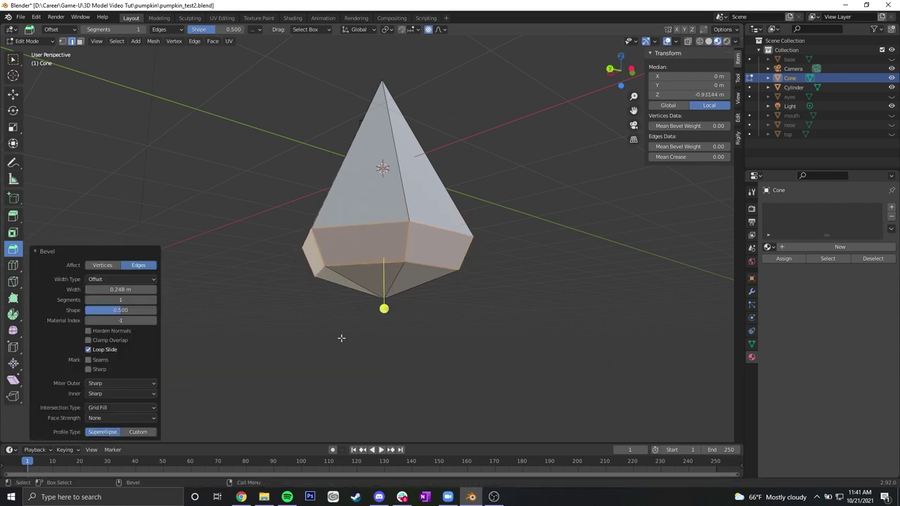
click(113, 300)
text(2)
key(Return)
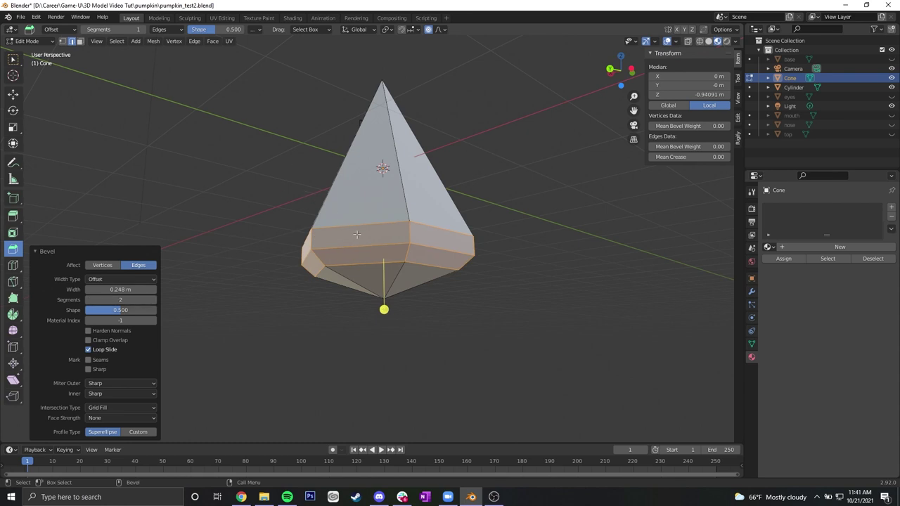
- Scale the beveled band along Z by about 1.47 and again by about 1.54 with a larger proportional editing radius
click(13, 128)
drag(384, 223, 384, 207)
middle_drag(441, 249, 406, 219)
drag(385, 223, 384, 206)
scroll(384, 205, down, 2)
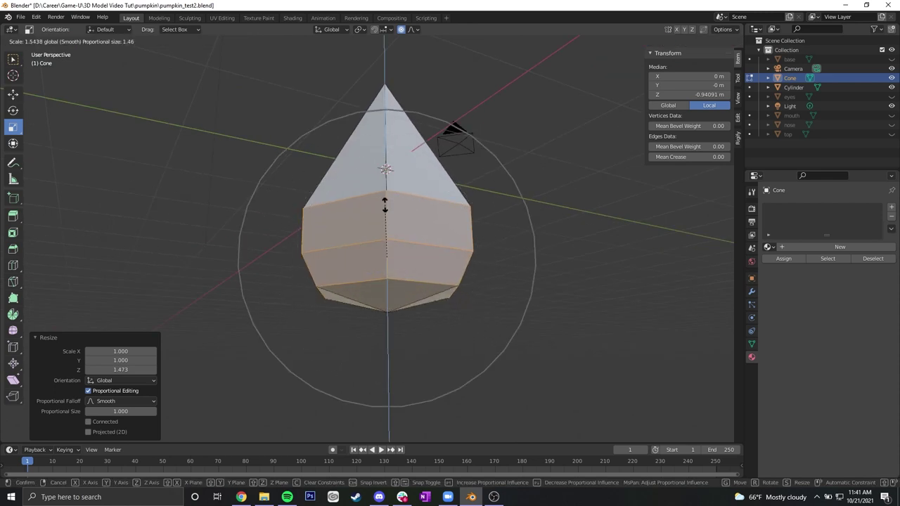
click(386, 201)
- Select the edge loop along the upper side of the beveled band and adjust its placement slightly
middle_drag(424, 311, 379, 318)
click(378, 317)
middle_drag(450, 342, 419, 283)
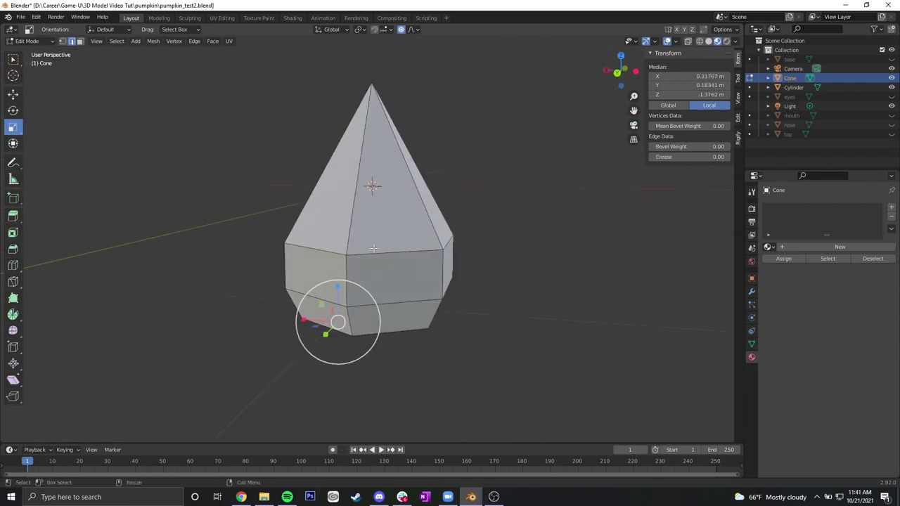
key(w)
middle_drag(387, 254, 330, 248)
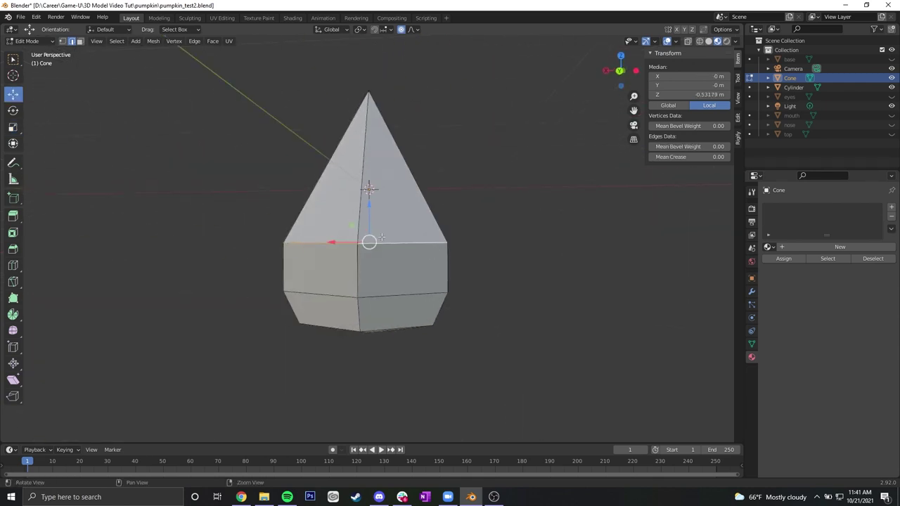
key(g)
key(r)
drag(323, 245, 364, 244)
middle_drag(366, 244, 415, 215)
- Move the flame's tip vertex off-center by about -0.18 m in Y and -0.13 m in Z
key(Tab)
scroll(443, 267, down, 4)
shift+middle_drag(413, 213, 404, 239)
scroll(405, 240, up, 1)
key(Tab)
click(377, 157)
key(g)
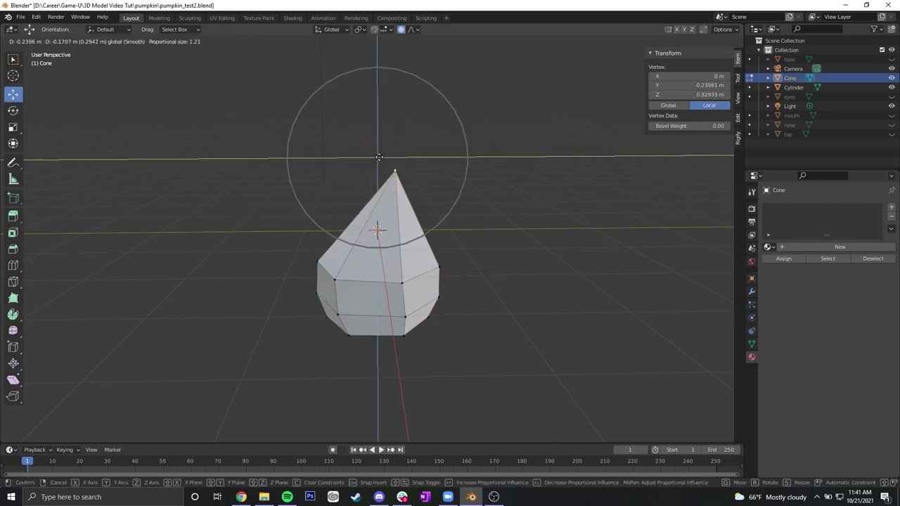
click(375, 153)
- Try a loop cut across the flame's upper faces and undo it
click(14, 266)
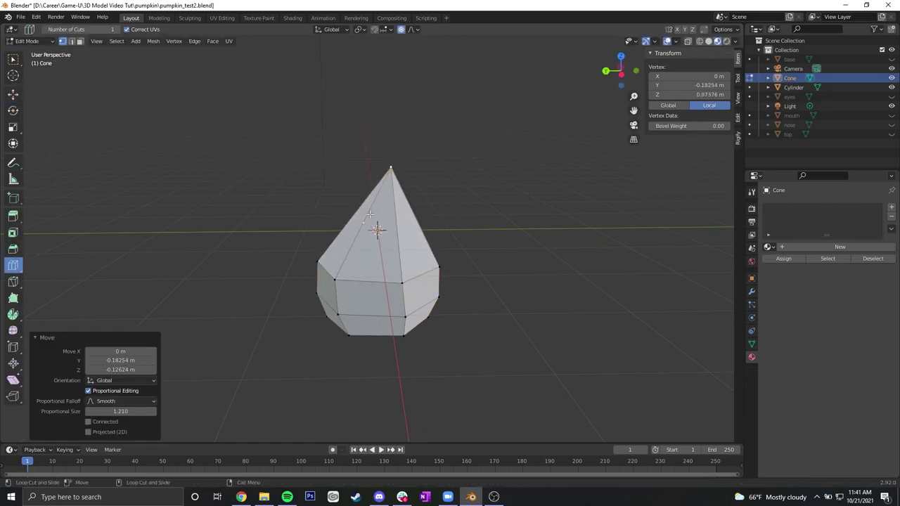
click(391, 241)
key(ctrl+z)
middle_drag(502, 306, 433, 218)
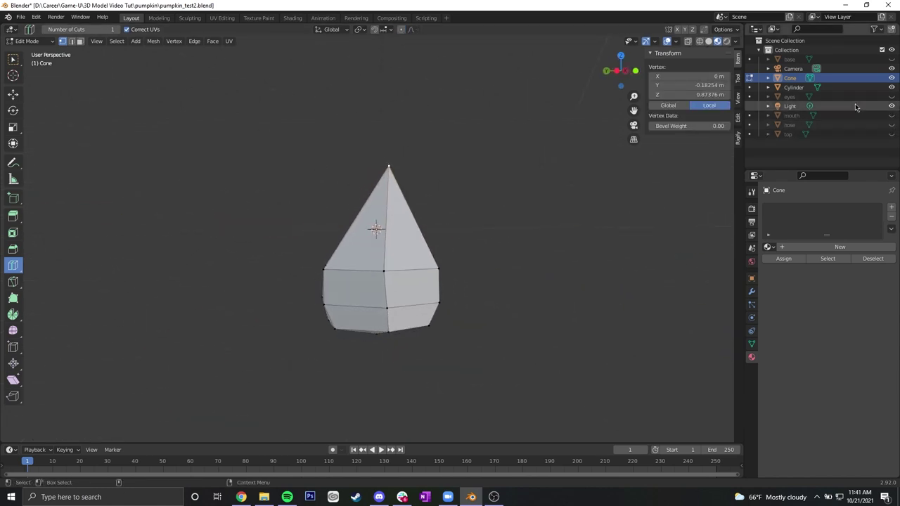
- Show the pumpkin base again and, in Object Mode, scale the flame down uniformly to about 0.176
click(891, 59)
middle_drag(571, 253, 394, 297)
key(Tab)
key(s)
drag(386, 191, 381, 202)
click(377, 210)
middle_drag(485, 236, 405, 205)
scroll(381, 248, up, 2)
drag(406, 206, 385, 219)
alt+drag(442, 238, 431, 257)
scroll(431, 258, up, 3)
alt+middle_drag(430, 258, 404, 211)
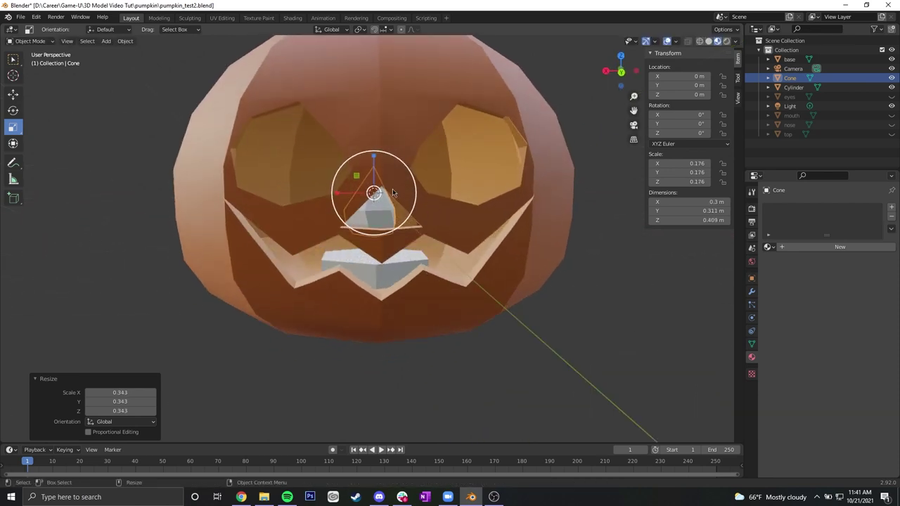
- Scale the flame to about 0.197 uniformly and lower it to about -0.081 m in Z
key(s)
click(396, 191)
key(g)
key(z)
drag(373, 176, 373, 183)
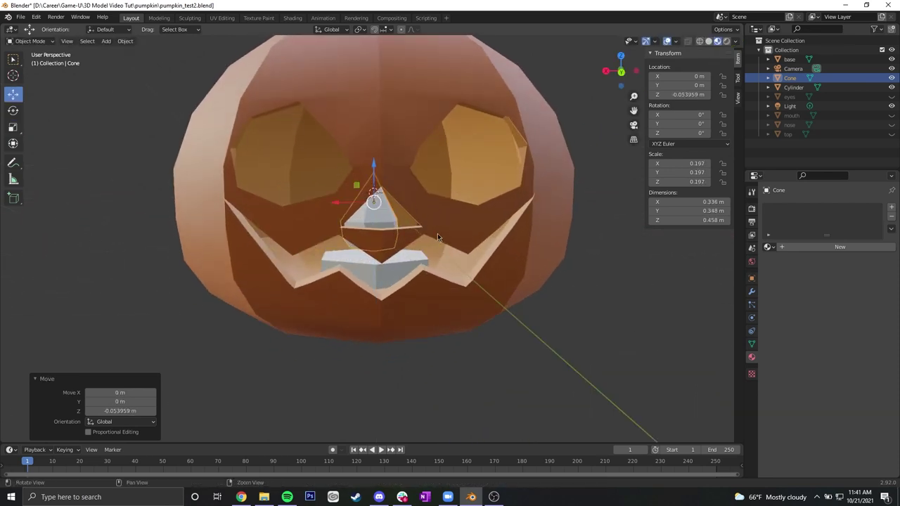
middle_drag(396, 231, 402, 223)
drag(374, 181, 374, 185)
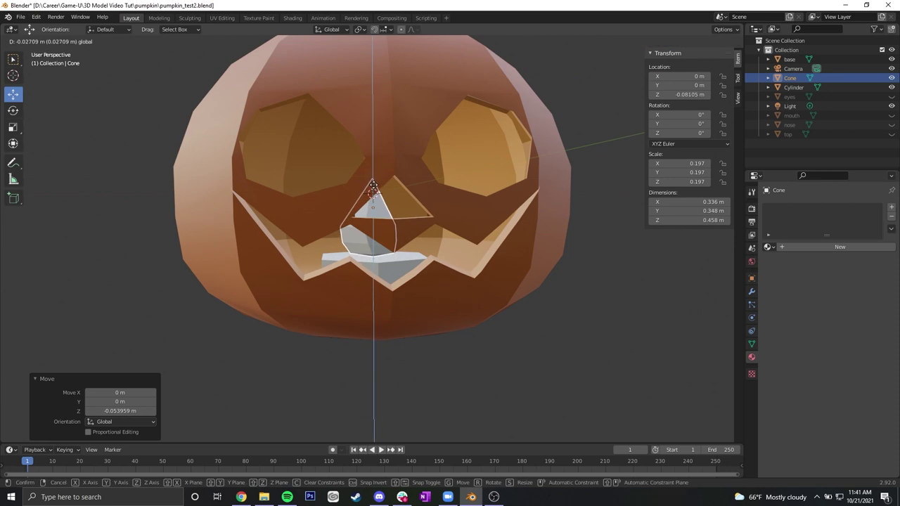
click(374, 186)
scroll(473, 251, up, 5)
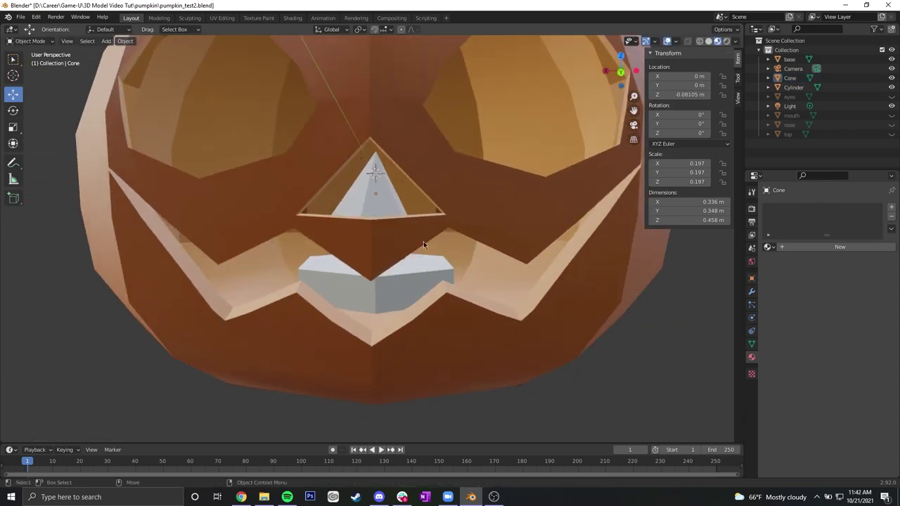
- Shift the flame along X to about -0.016 m
scroll(423, 241, down, 3)
middle_drag(408, 235, 472, 255)
click(400, 208)
key(g)
key(x)
drag(355, 213, 356, 212)
- Apply smooth shading to the candle cylinder inside the pumpkin
middle_drag(445, 270, 422, 173)
click(624, 345)
middle_drag(471, 316, 485, 283)
scroll(454, 246, down, 1)
middle_drag(455, 246, 451, 266)
click(386, 267)
middle_drag(385, 267, 687, 276)
right_click(401, 271)
click(393, 271)
middle_drag(559, 302, 616, 305)
click(590, 324)
- Apply smooth shading to the flame cone
click(374, 216)
click(387, 224)
right_click(386, 224)
click(385, 225)
middle_drag(467, 267, 530, 316)
click(523, 319)
scroll(523, 320, down, 1)
- Enable Auto Smooth on the candle's normals and set its angle to about 60.2°
click(405, 269)
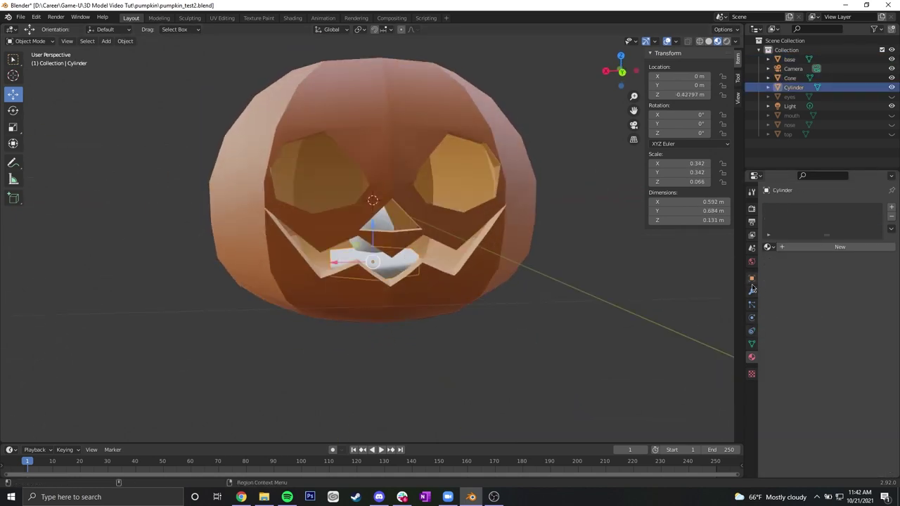
click(752, 343)
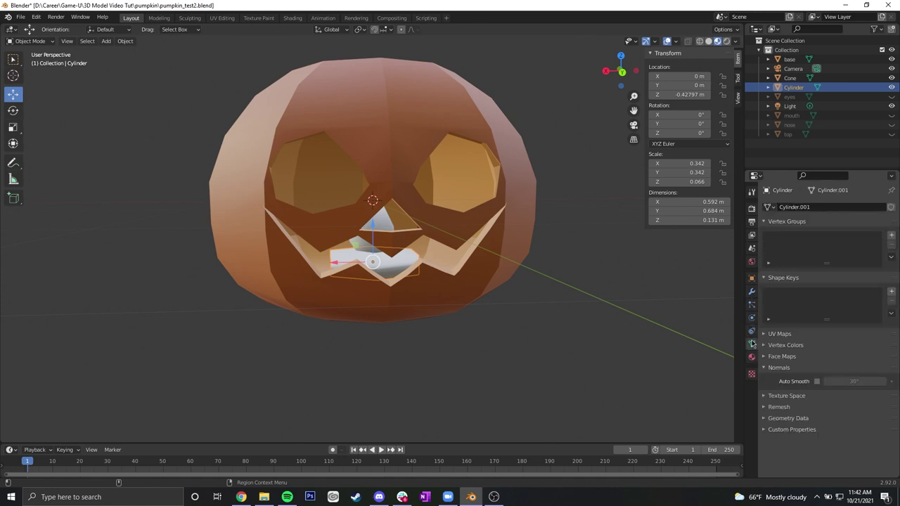
click(817, 382)
mouse_move(562, 316)
middle_down()
mouse_move(580, 318)
mouse_move(563, 325)
middle_up()
scroll(580, 318, up, 2)
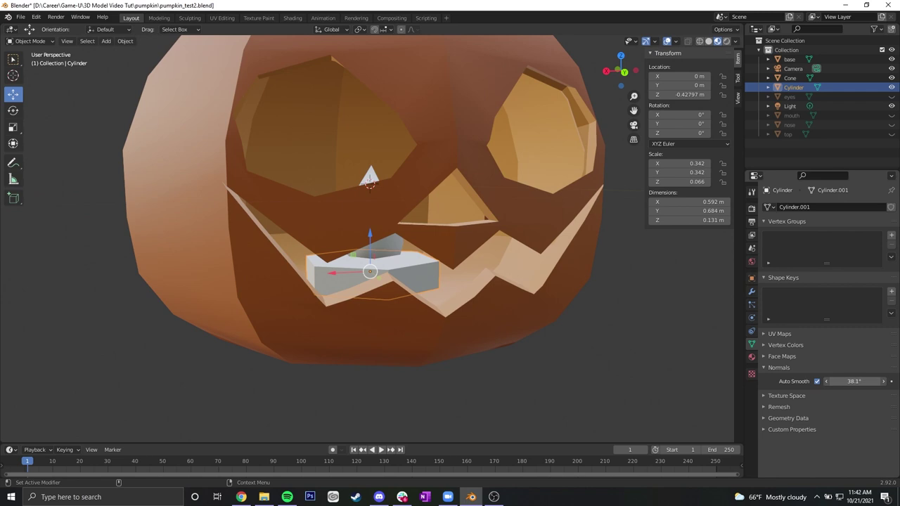
drag(853, 381, 882, 381)
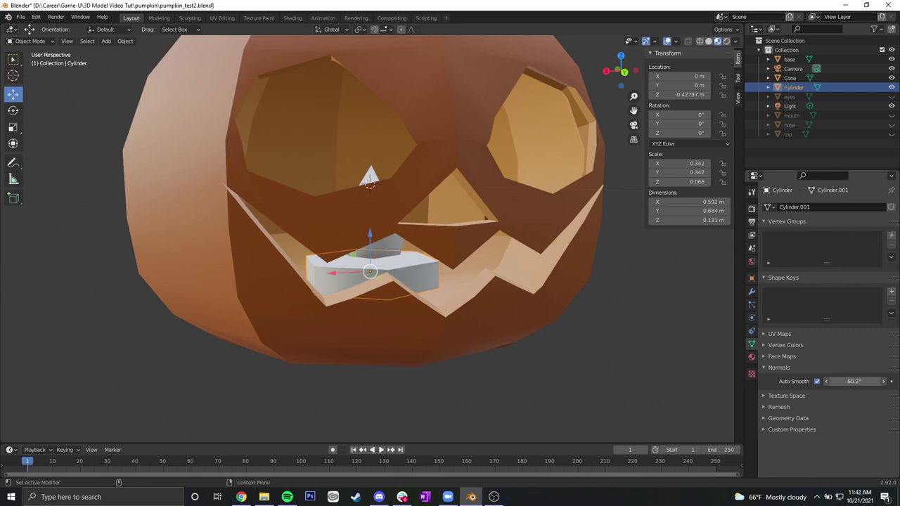
middle_drag(581, 353, 554, 298)
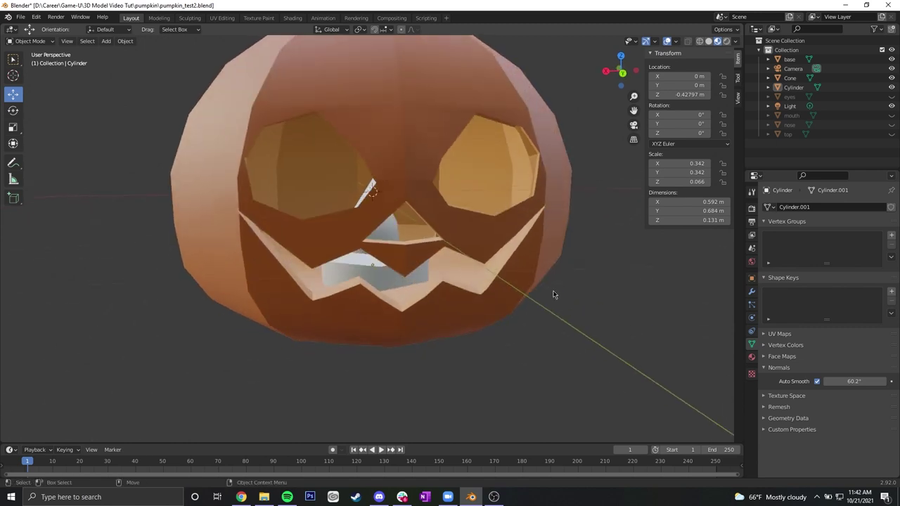
scroll(500, 273, down, 3)
scroll(422, 275, up, 5)
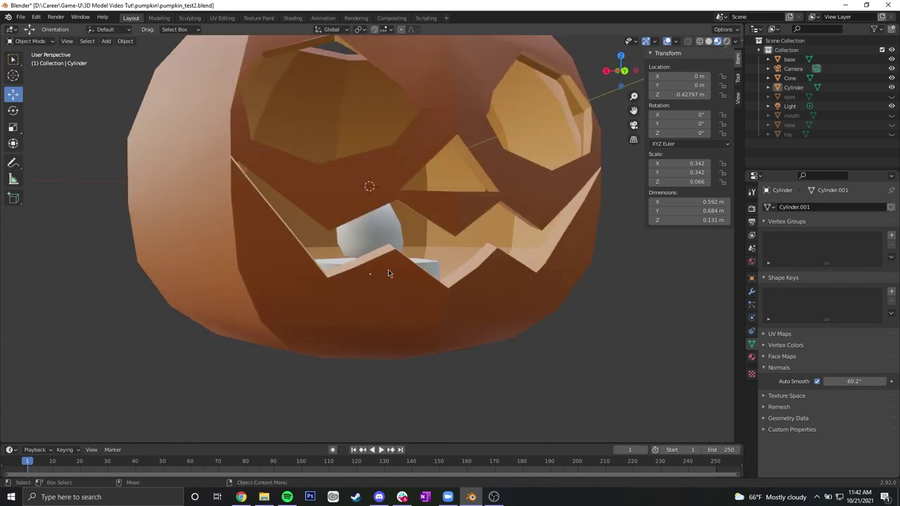
- Add a material named candle to the candle cylinder, give it a muted red base color and briefly preview it in rendered shading
click(415, 276)
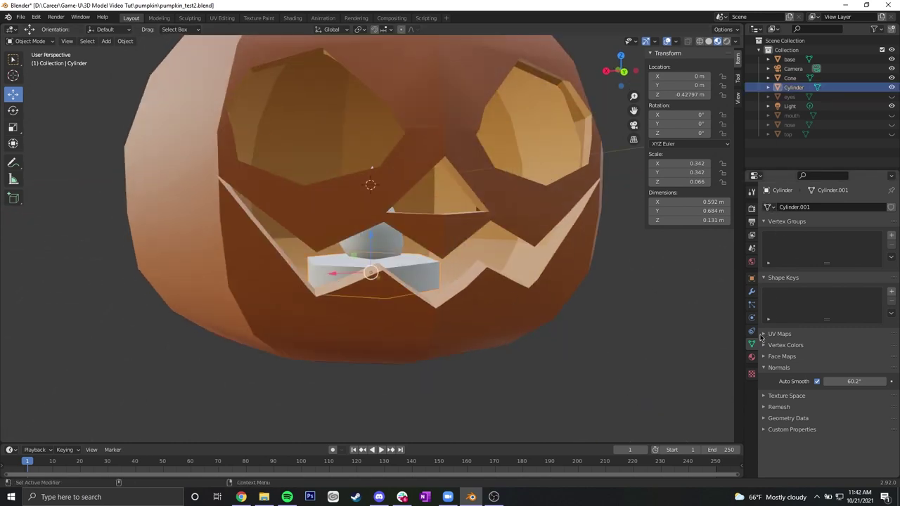
click(751, 358)
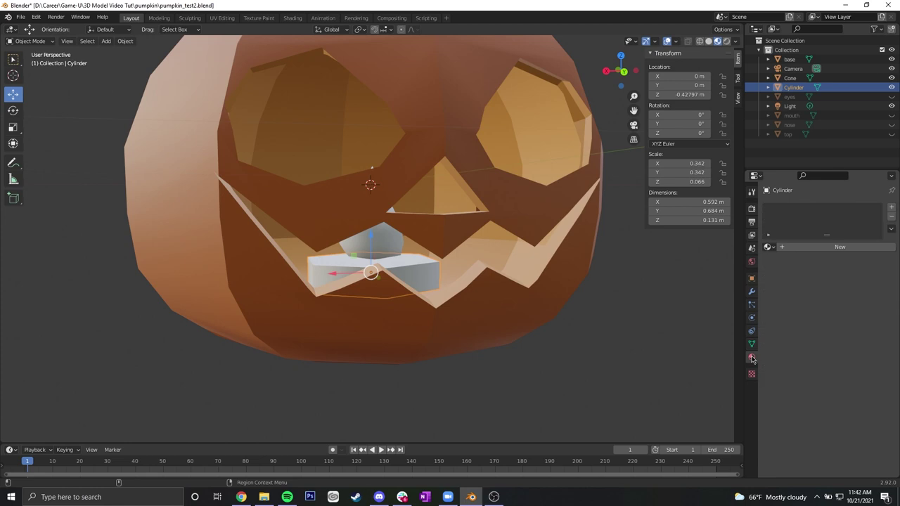
click(787, 248)
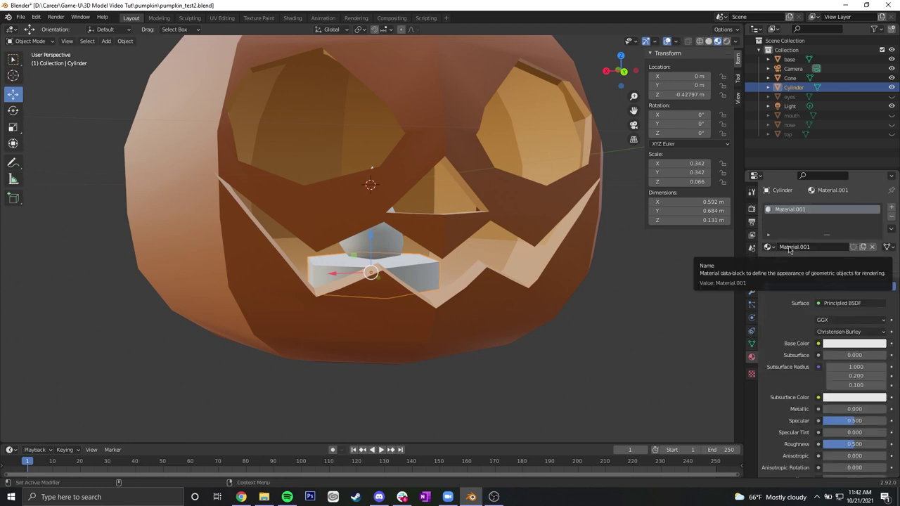
click(789, 248)
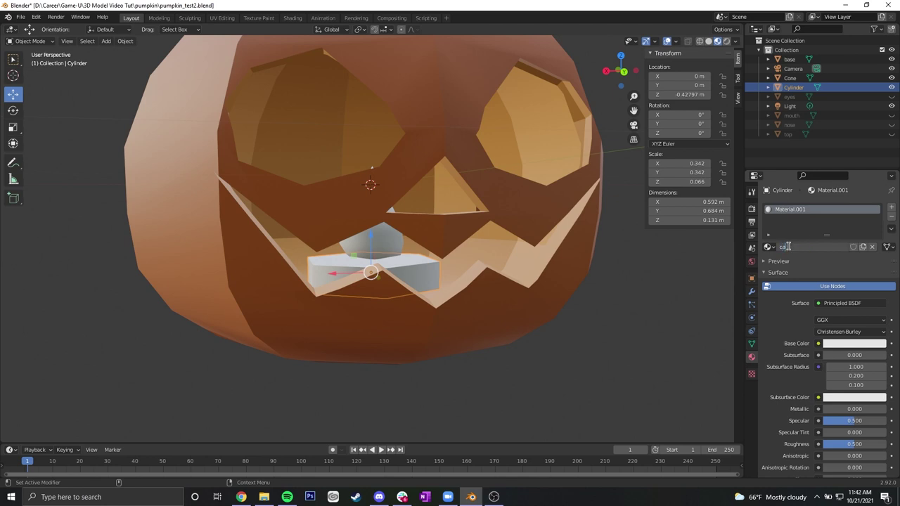
click(840, 344)
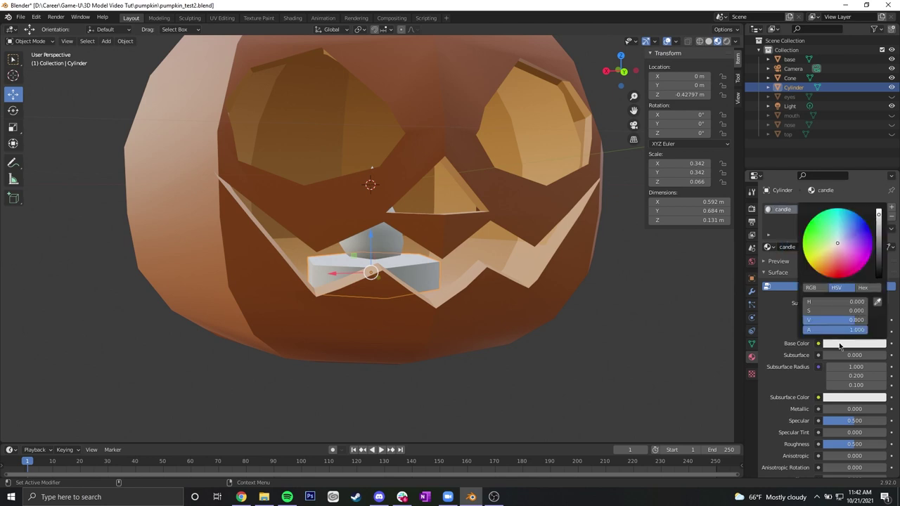
drag(857, 274, 879, 223)
click(616, 326)
middle_drag(615, 326, 637, 201)
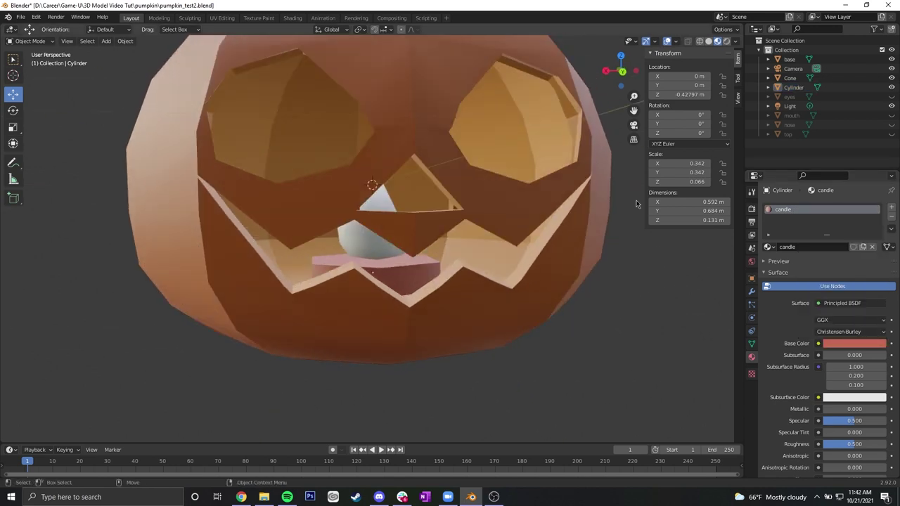
click(727, 41)
click(717, 41)
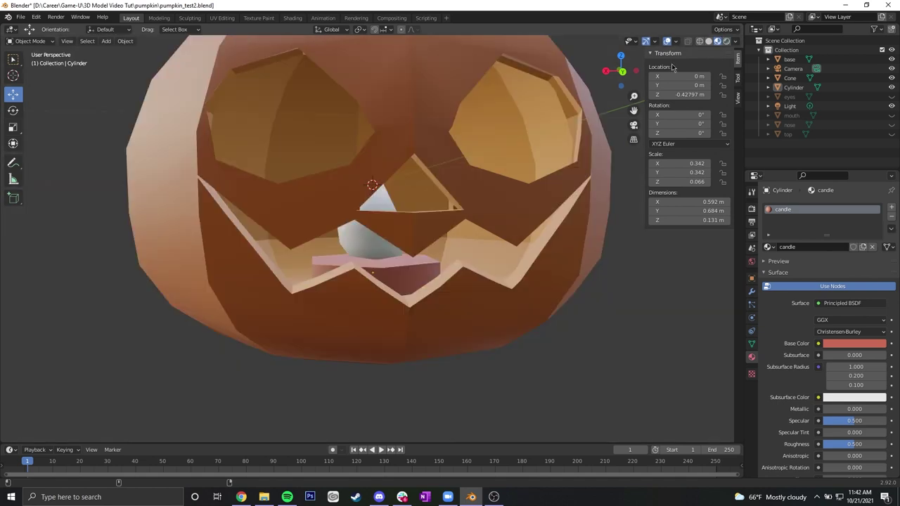
- Add a material named fire to the flame and give it a saturated yellow-orange base color at full brightness
click(387, 202)
click(792, 251)
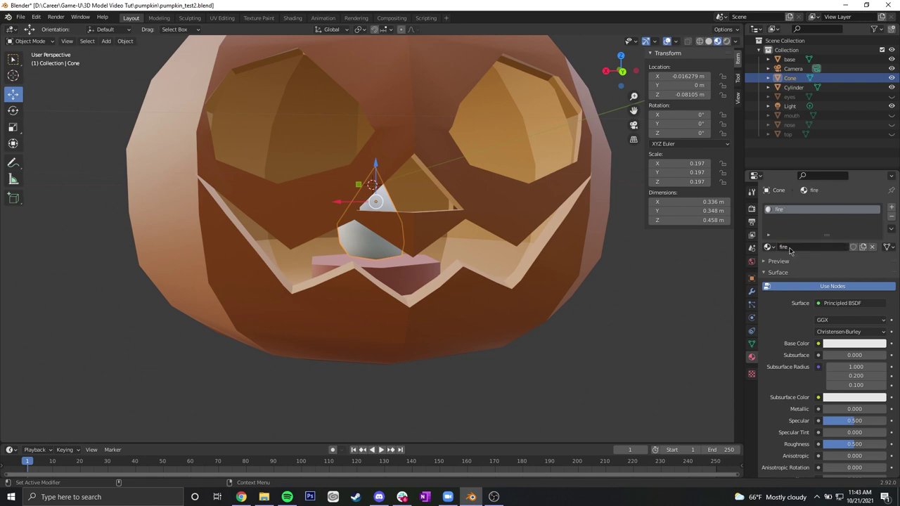
click(857, 345)
click(828, 252)
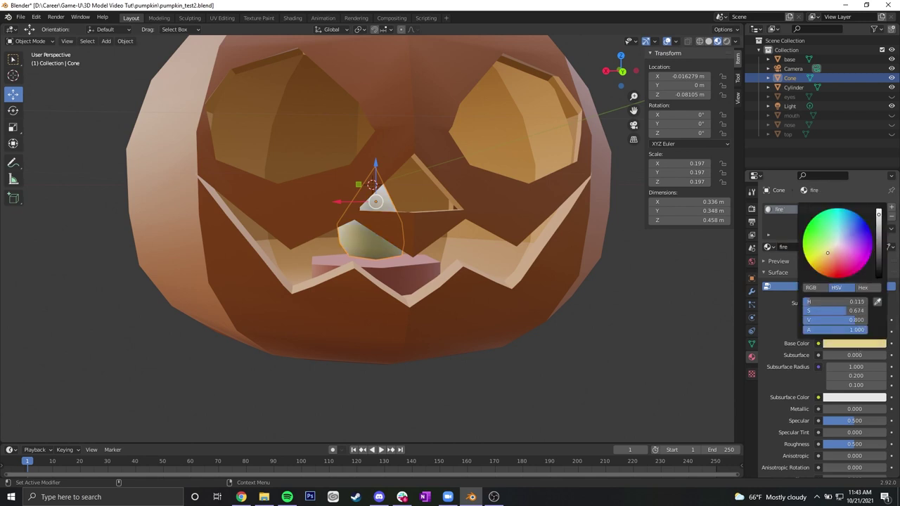
drag(879, 214, 879, 208)
drag(821, 268, 821, 265)
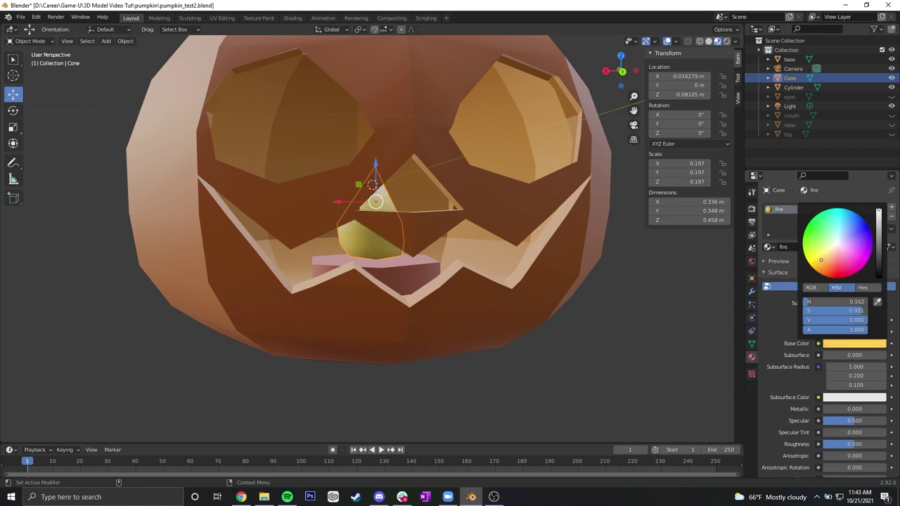
click(599, 312)
scroll(521, 299, down, 2)
- Switch the viewport to rendered shading and inspect the flame inside the pumpkin
middle_drag(431, 287, 506, 253)
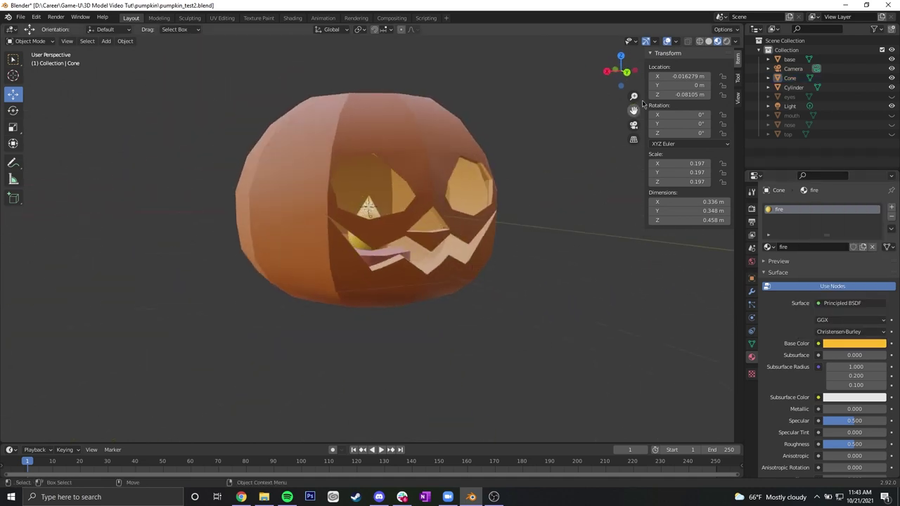
click(727, 43)
mouse_move(555, 155)
middle_down()
mouse_move(458, 207)
mouse_move(460, 237)
mouse_move(529, 213)
mouse_move(473, 220)
middle_up()
scroll(533, 201, up, 1)
scroll(474, 220, up, 2)
- Set the fire material's emission to a saturated orange at full brightness
click(370, 220)
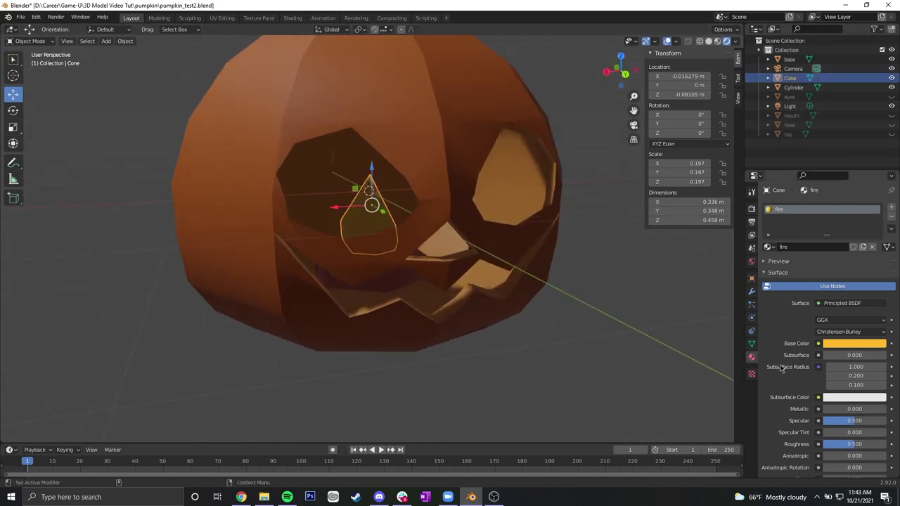
scroll(782, 368, down, 3)
scroll(782, 369, down, 5)
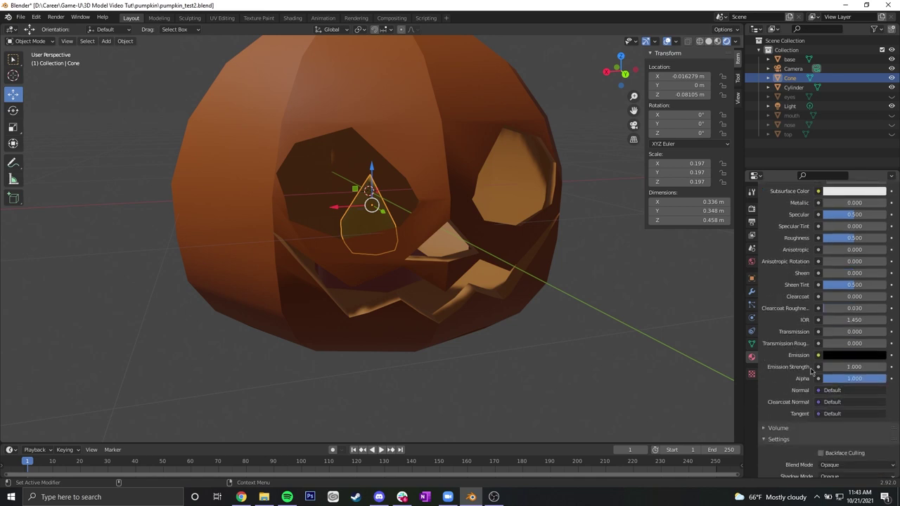
click(839, 355)
drag(879, 264, 880, 229)
drag(842, 259, 822, 278)
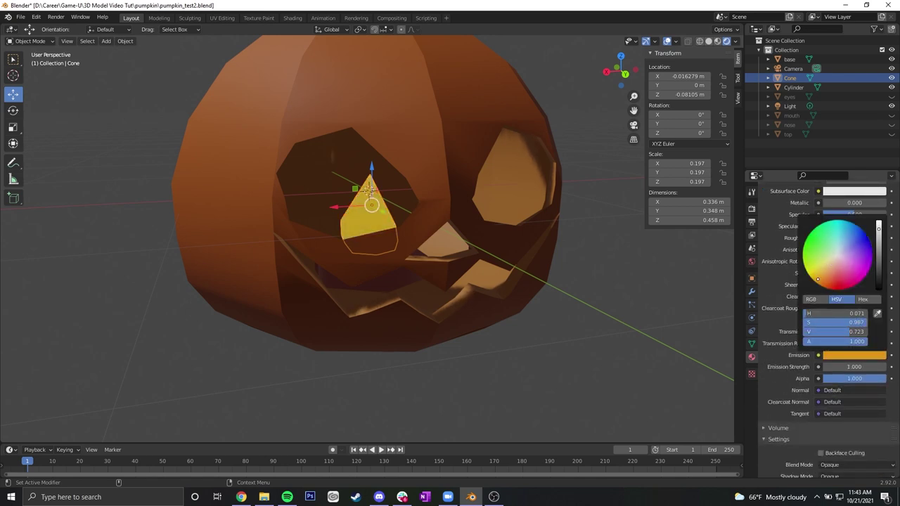
drag(879, 232, 878, 222)
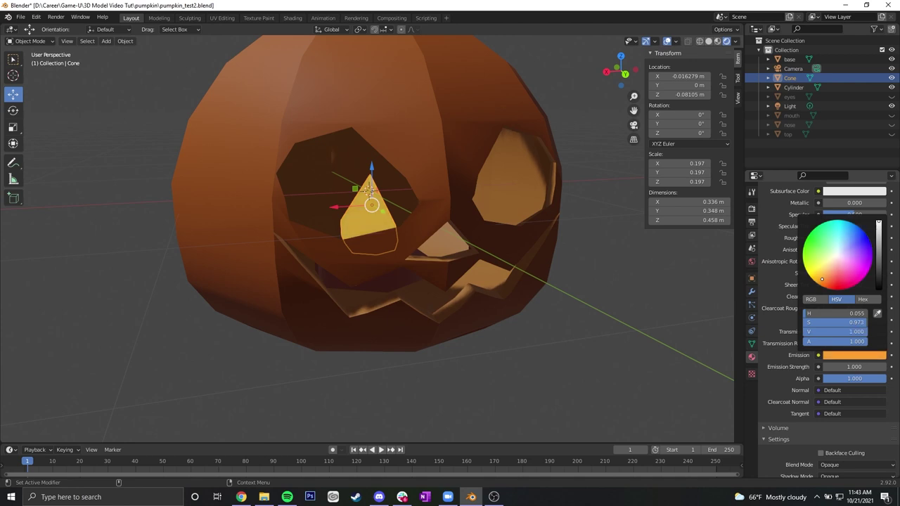
mouse_move(851, 292)
mouse_down()
mouse_move(816, 267)
mouse_move(831, 265)
mouse_move(821, 279)
mouse_up()
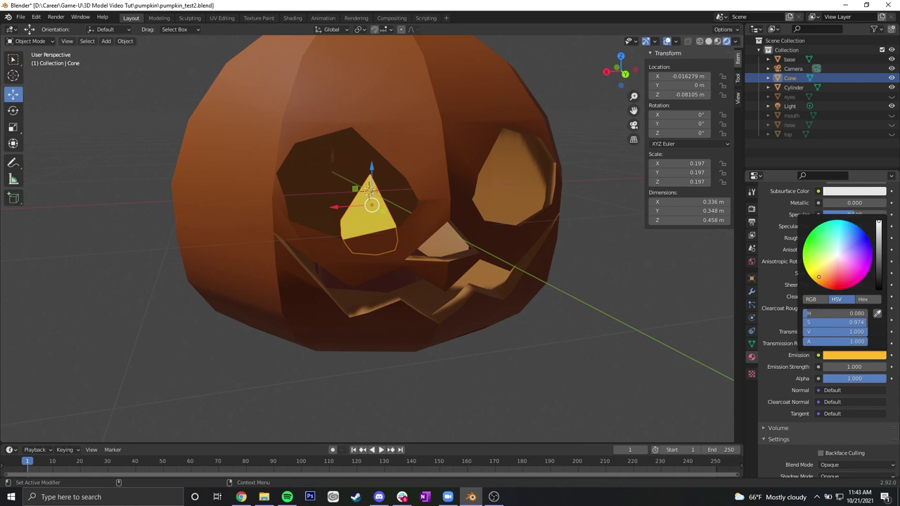
click(637, 326)
mouse_move(636, 326)
middle_down()
mouse_move(600, 338)
mouse_move(624, 318)
mouse_move(637, 329)
middle_up()
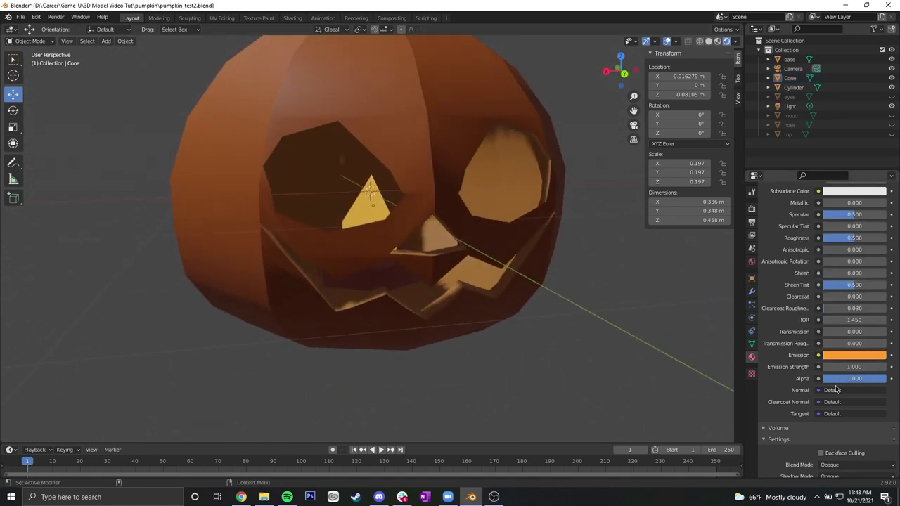
middle_drag(588, 331, 475, 308)
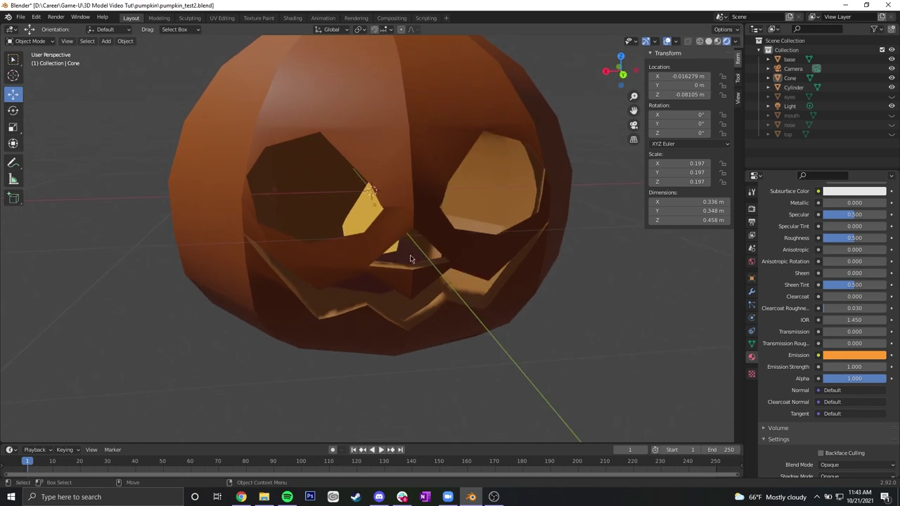
- Give the candle material a reddish-orange emission color and adjust its emission strength
click(412, 259)
click(837, 357)
drag(879, 265, 828, 276)
drag(855, 367, 847, 368)
click(654, 341)
middle_drag(654, 340, 422, 225)
- Try Alpha Clip on the flame's fire material, then set its blend mode to Alpha Blend
click(369, 199)
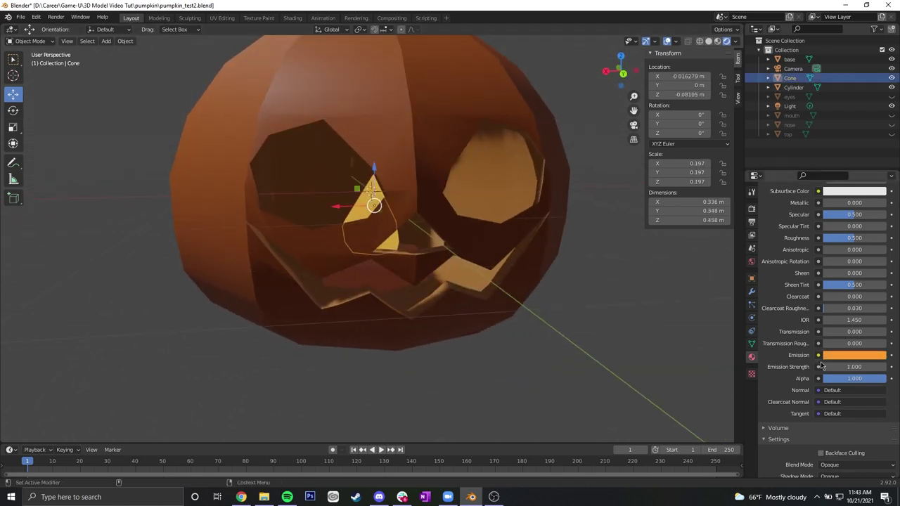
scroll(789, 364, down, 3)
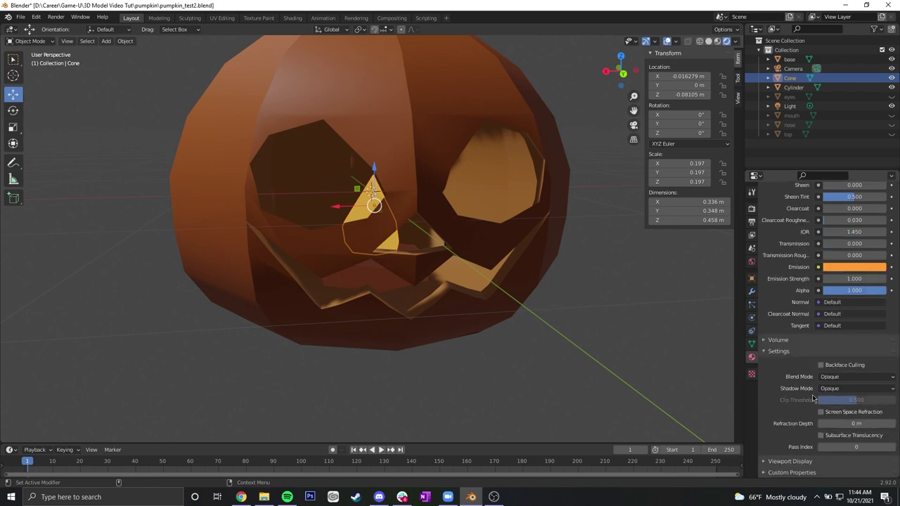
click(831, 380)
click(831, 380)
click(832, 380)
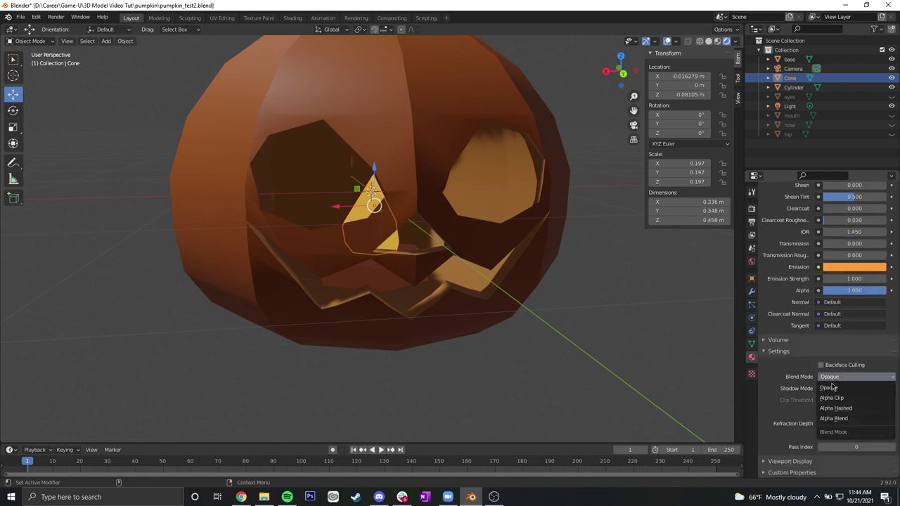
click(837, 399)
click(837, 379)
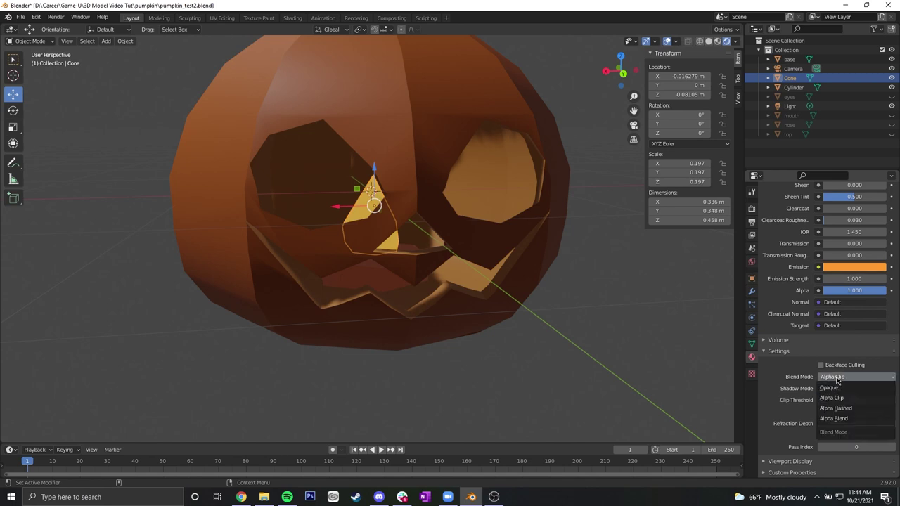
click(834, 419)
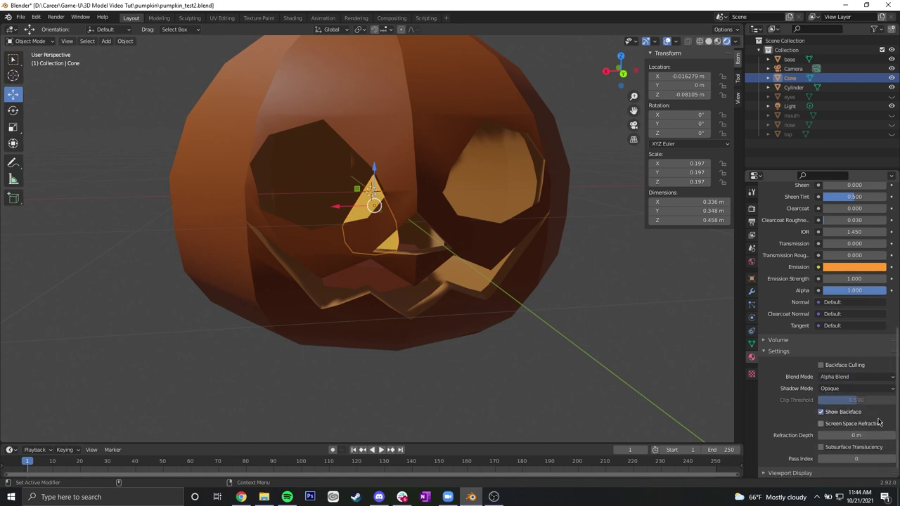
- Lower the fire material's alpha to about 0.257 and compare the translucent flame in material preview and rendered shading
mouse_move(855, 294)
mouse_down()
mouse_move(798, 293)
mouse_move(810, 293)
mouse_up()
click(575, 333)
middle_drag(575, 333, 594, 331)
drag(852, 293, 836, 293)
middle_drag(617, 318, 619, 338)
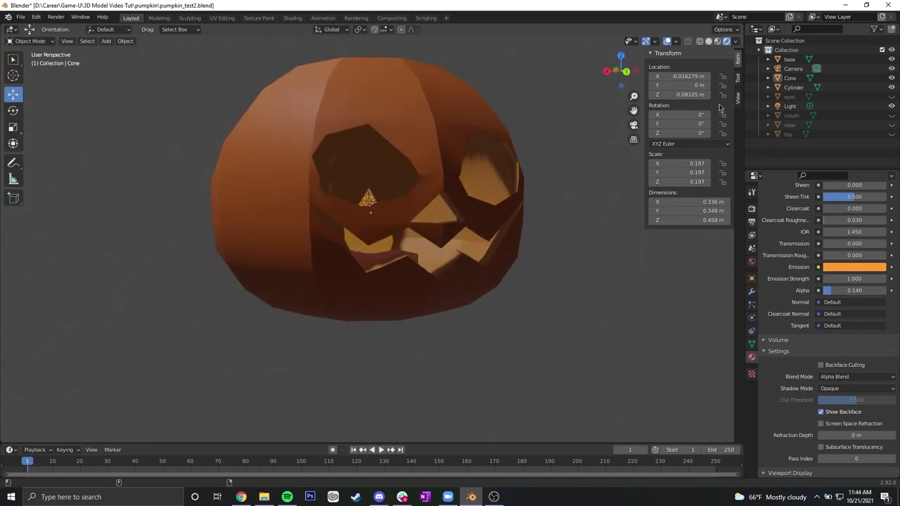
click(718, 42)
mouse_move(577, 243)
middle_down()
mouse_move(553, 251)
mouse_move(554, 222)
mouse_move(484, 244)
mouse_move(573, 251)
middle_up()
scroll(577, 257, up, 4)
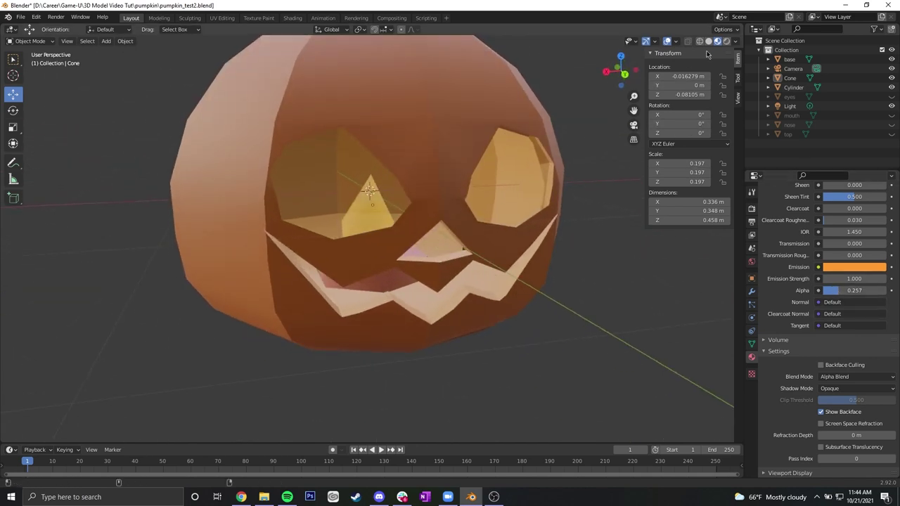
click(728, 44)
scroll(504, 223, down, 1)
mouse_move(506, 225)
middle_down()
mouse_move(572, 268)
mouse_move(592, 330)
middle_up()
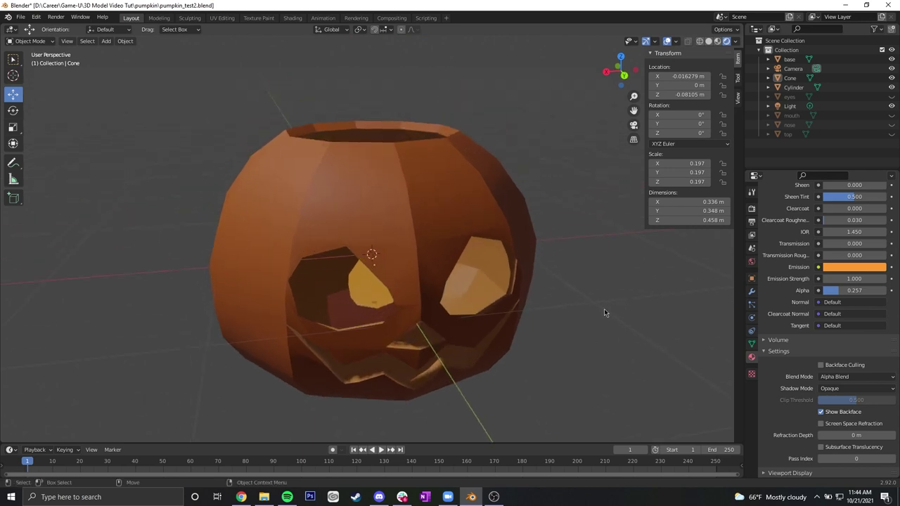
- Unhide the pumpkin's top with its stem and save the file
click(891, 134)
middle_drag(598, 227, 564, 251)
scroll(517, 252, up, 1)
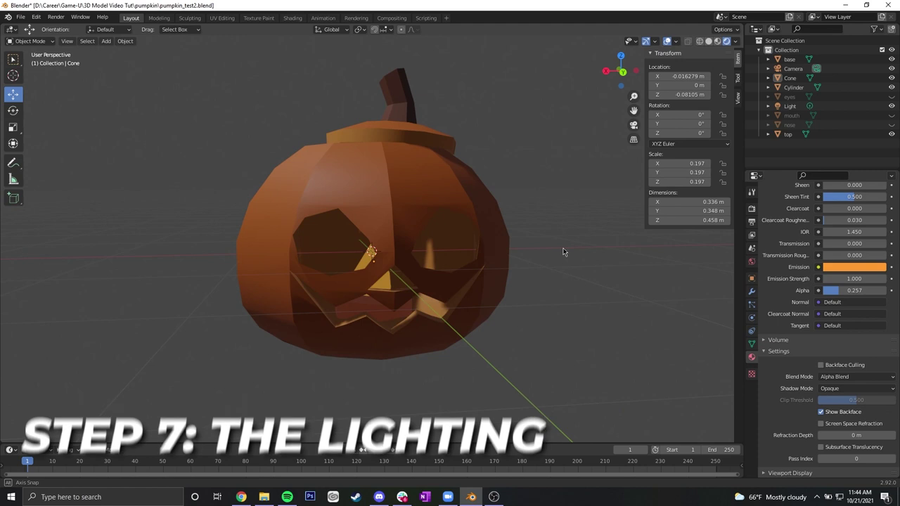
key(ctrl+s)
- Add a point light and lower it about 0.145 m along Z inside the pumpkin
click(107, 40)
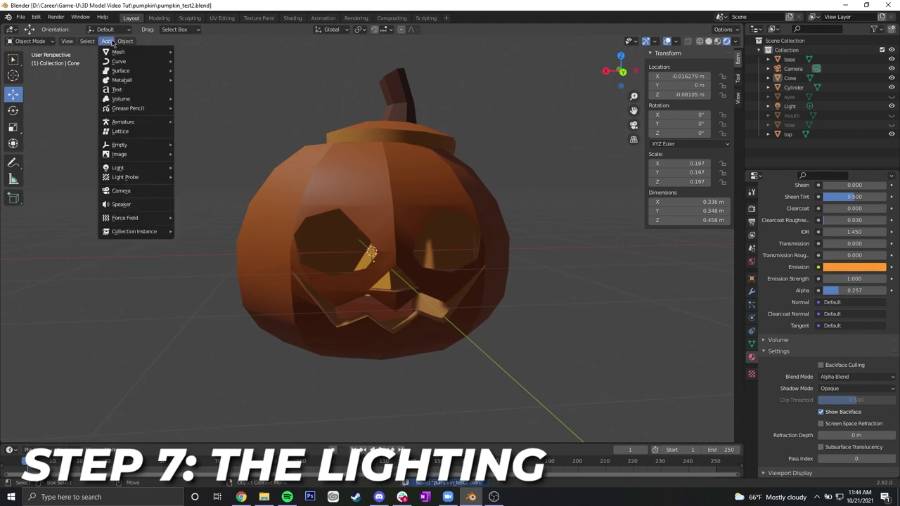
mouse_move(125, 172)
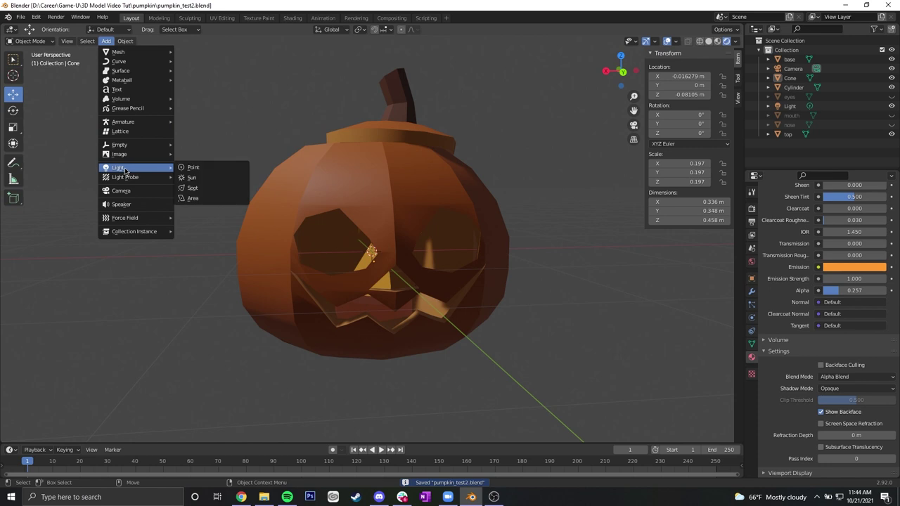
click(192, 167)
scroll(388, 275, up, 3)
drag(371, 223, 372, 243)
middle_drag(394, 295, 470, 307)
scroll(470, 306, down, 3)
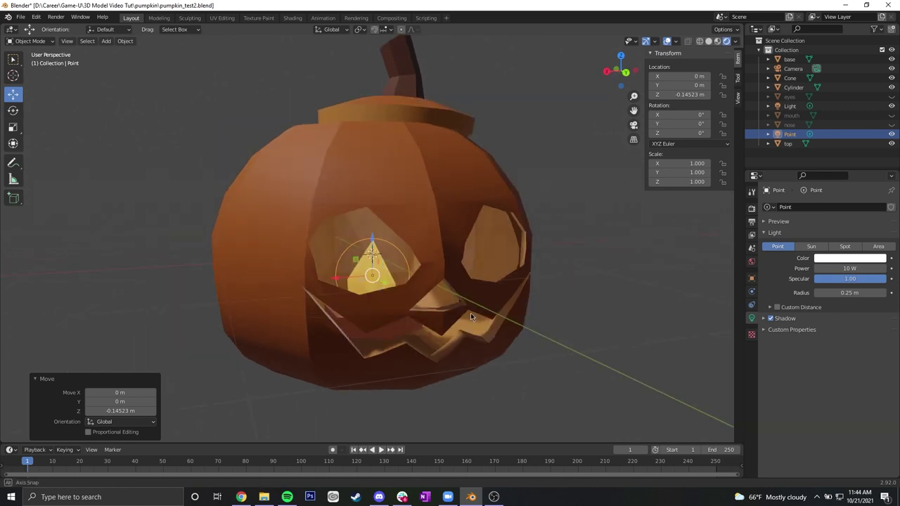
scroll(485, 332, down, 3)
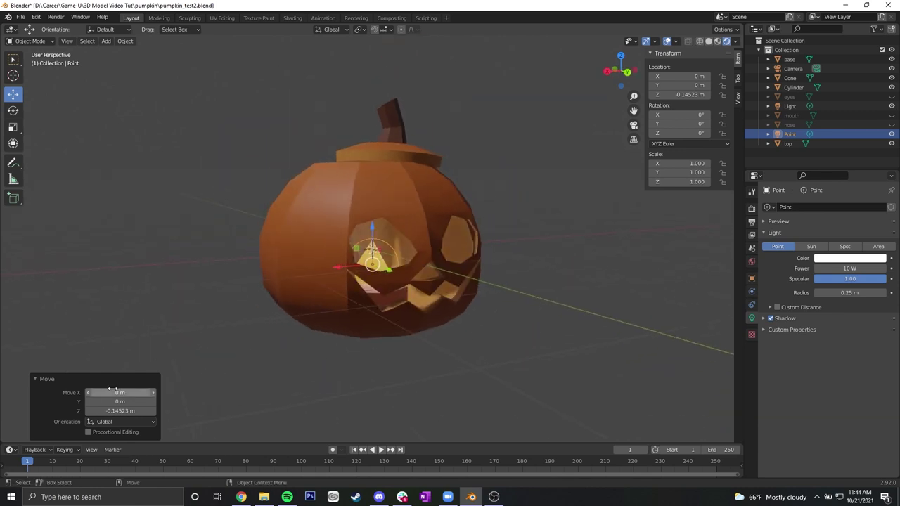
middle_drag(495, 358, 523, 318)
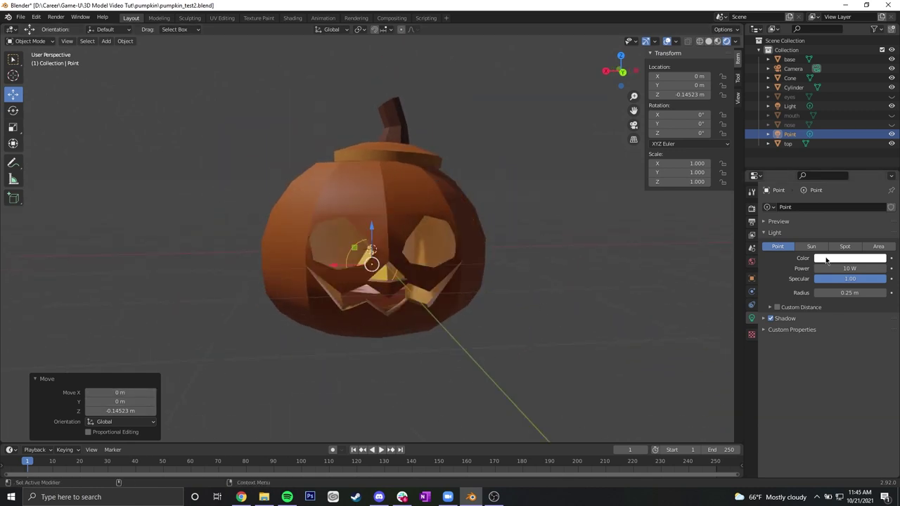
- Raise the point light's power to about 53.3 W
drag(832, 269, 850, 269)
middle_drag(556, 310, 616, 299)
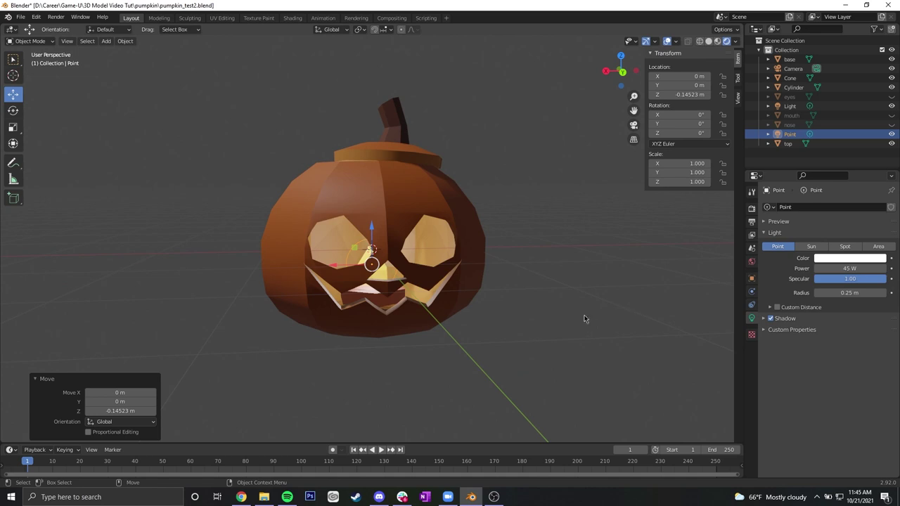
drag(857, 268, 860, 269)
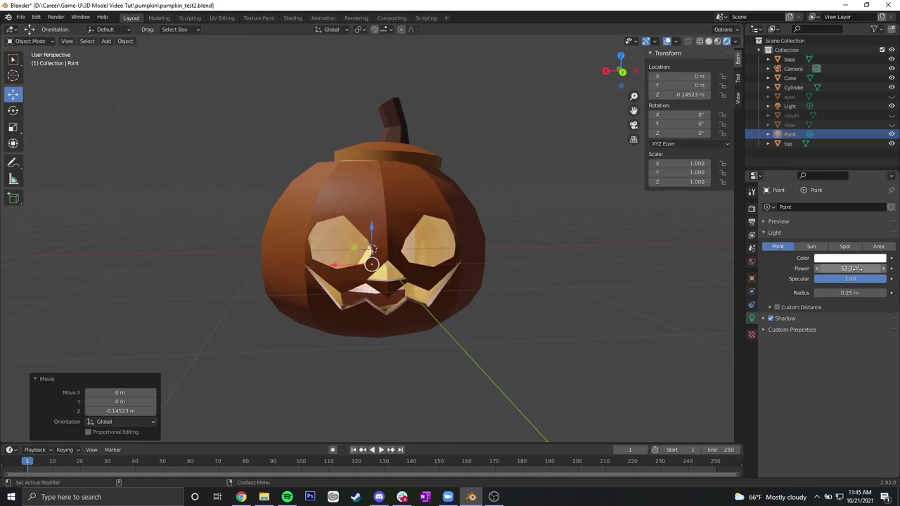
middle_drag(562, 285, 613, 317)
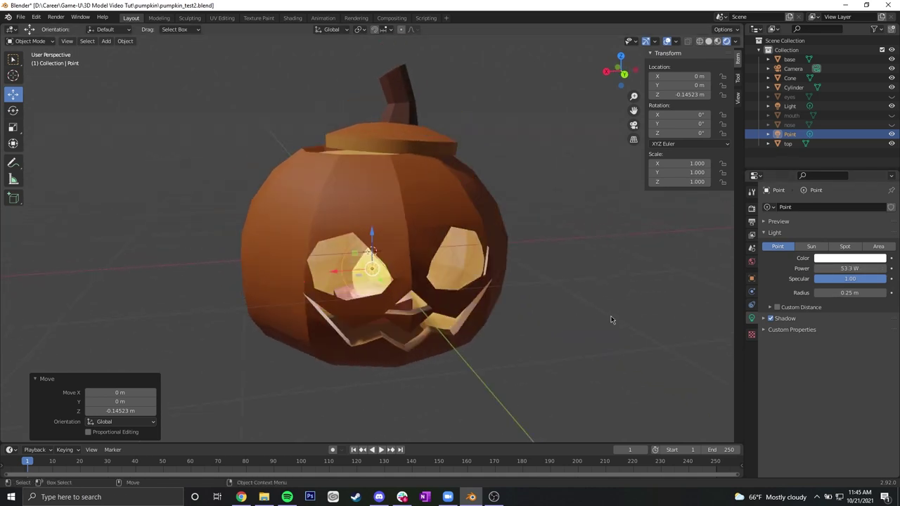
- Color the point light orange with hue about 0.084 and saturation about 0.922, and check the glow with viewport overlays temporarily hidden
click(842, 261)
mouse_move(830, 184)
mouse_down()
mouse_move(825, 176)
mouse_move(823, 186)
mouse_move(836, 173)
mouse_move(824, 182)
mouse_up()
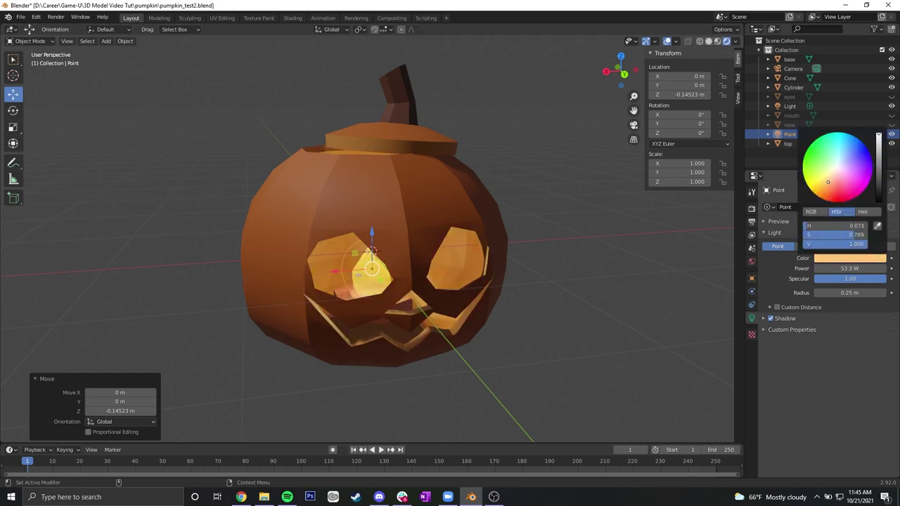
drag(828, 182, 823, 187)
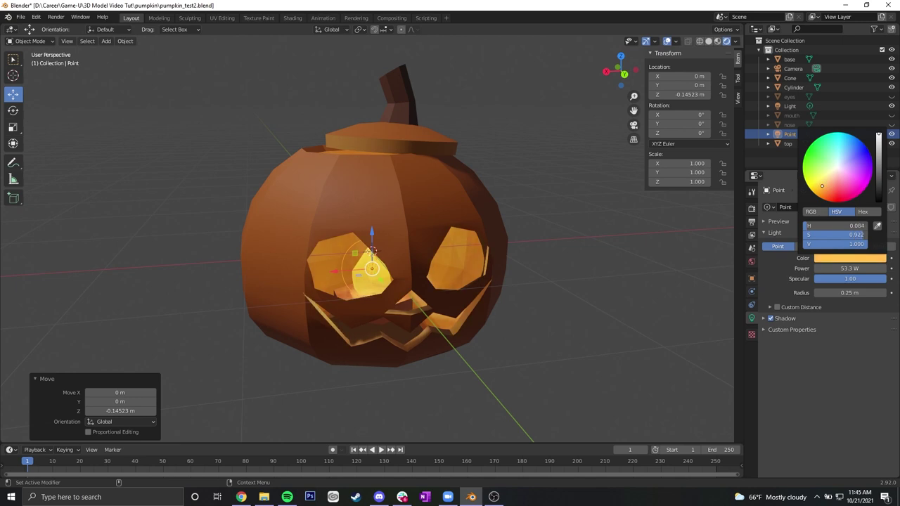
click(557, 290)
middle_drag(557, 290, 577, 295)
click(669, 43)
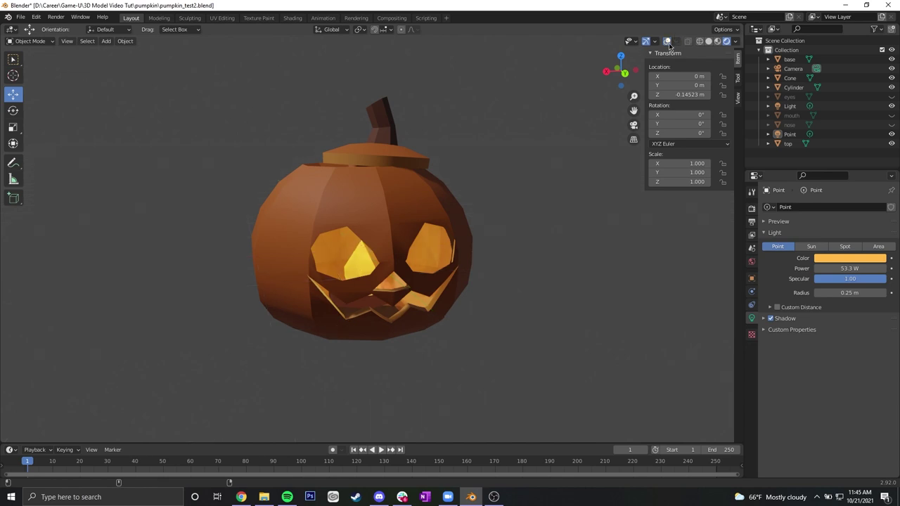
middle_drag(571, 251, 579, 286)
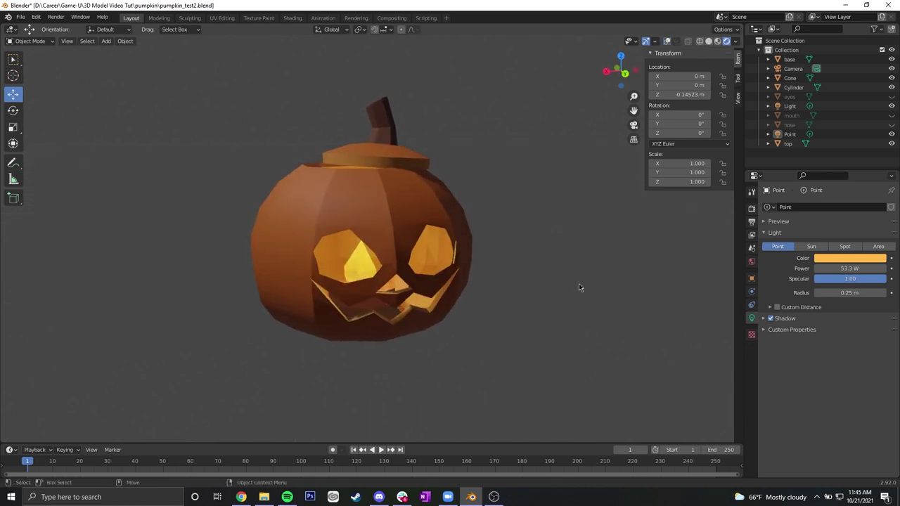
click(667, 43)
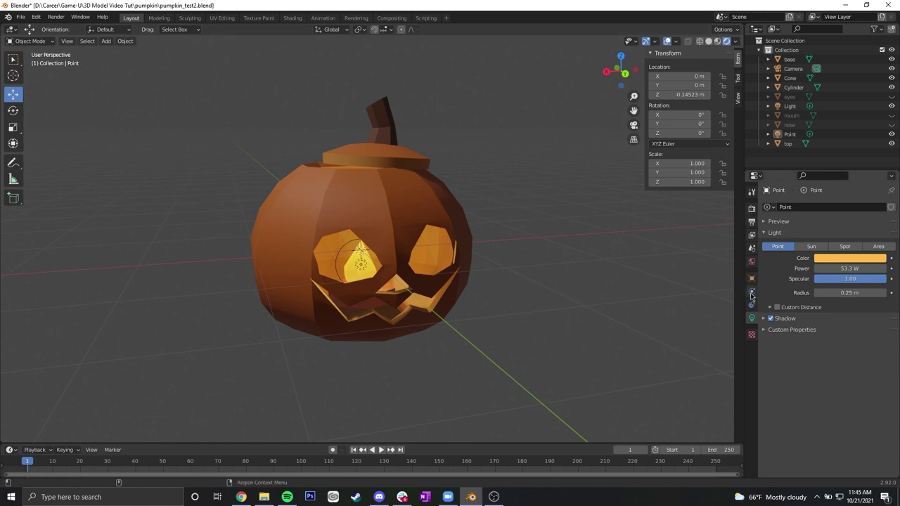
- Try a large point light radius of about 1.27 m, and settle on about 0.83 m
mouse_move(842, 293)
mouse_down()
mouse_move(864, 293)
mouse_move(842, 293)
mouse_up()
middle_drag(721, 288, 533, 245)
middle_drag(549, 287, 713, 327)
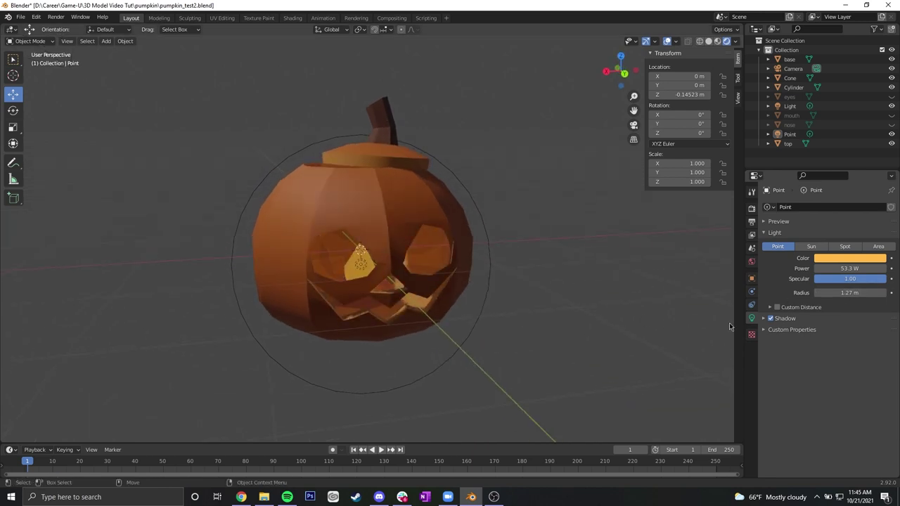
drag(848, 292, 834, 293)
mouse_move(563, 279)
middle_down()
mouse_move(524, 281)
mouse_move(559, 278)
middle_up()
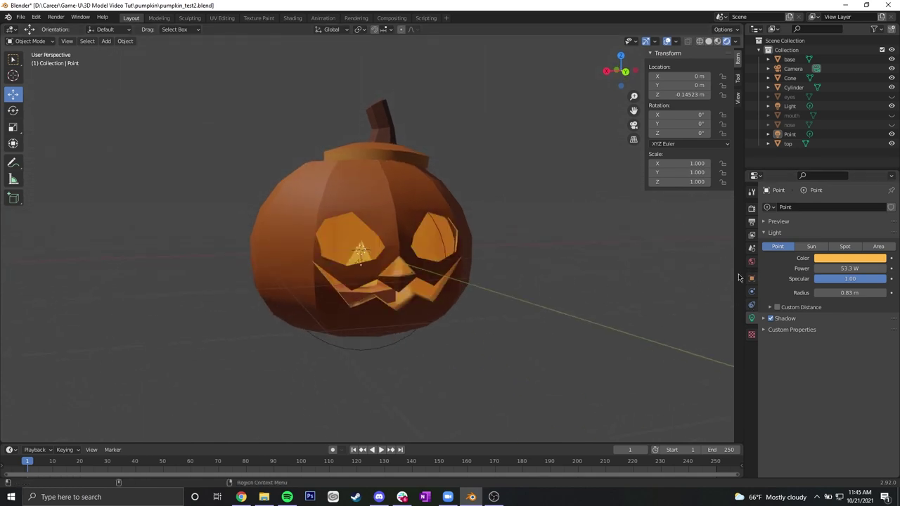
- Enable Bloom in the Eevee render settings and adjust its threshold
click(751, 208)
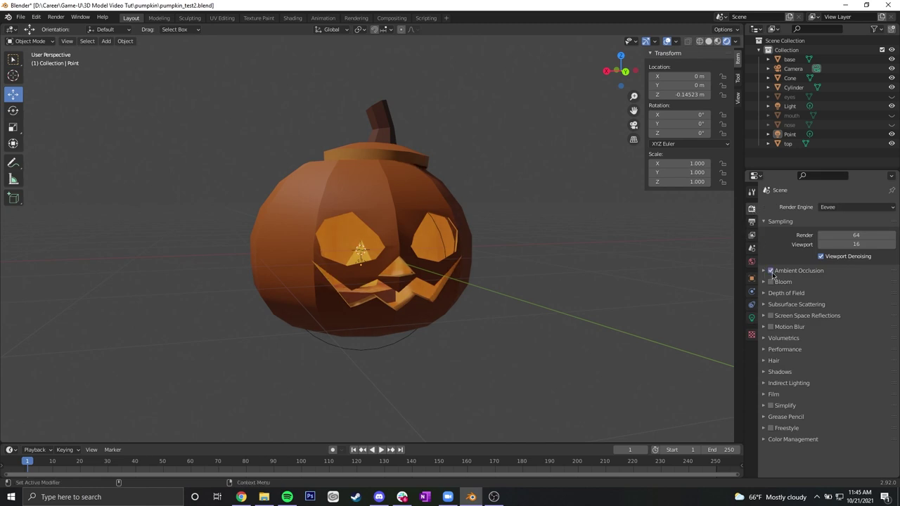
click(764, 283)
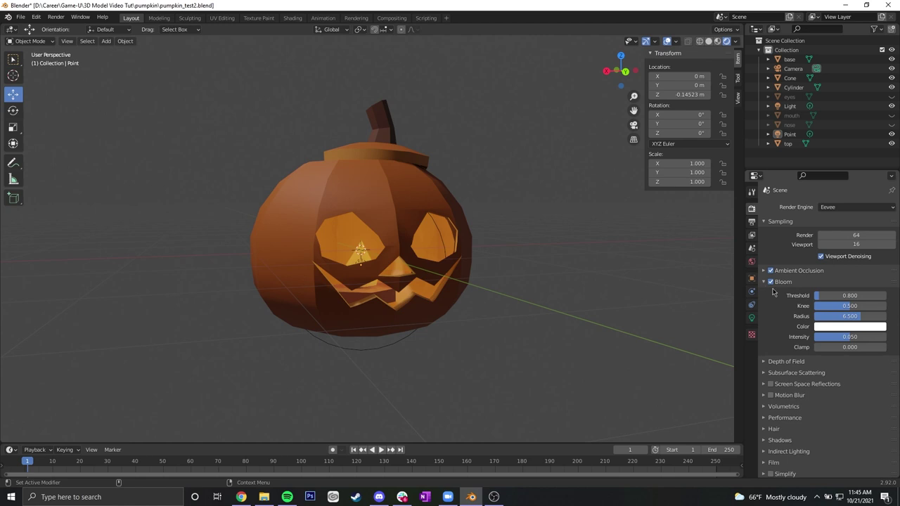
mouse_move(830, 296)
mouse_down()
mouse_move(846, 297)
mouse_move(835, 295)
mouse_up()
click(763, 282)
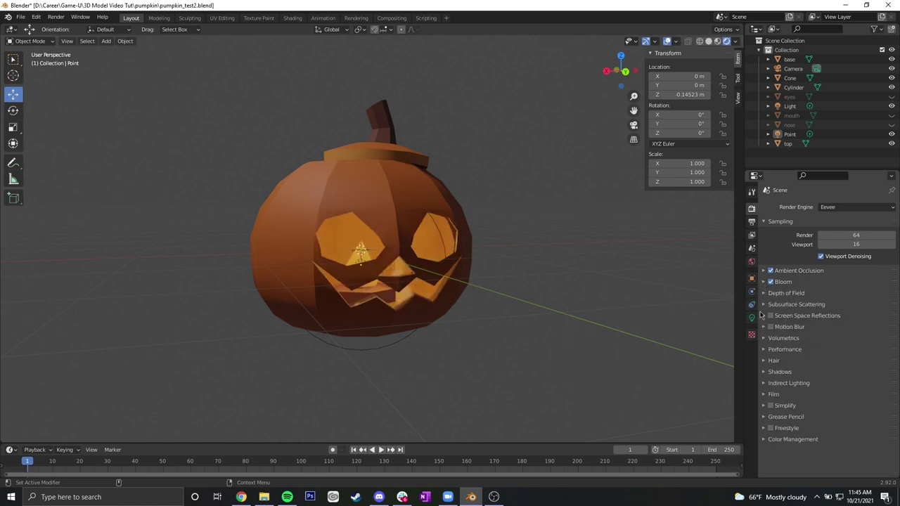
- Adjust the number of subsurface scattering samples in the render settings
click(777, 306)
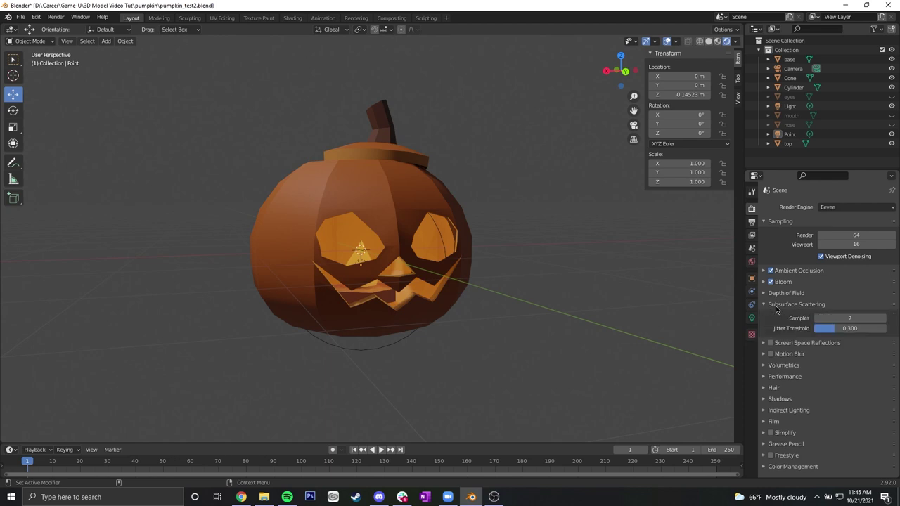
drag(832, 318, 840, 318)
click(777, 306)
- Set the subsurface value of the pumpkin base's light.001 material to about 0.265
click(402, 196)
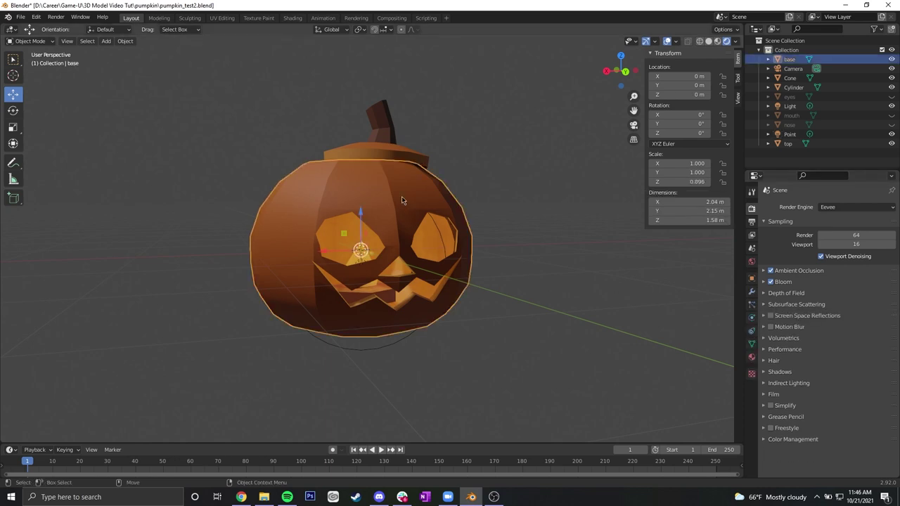
click(751, 358)
scroll(787, 369, down, 3)
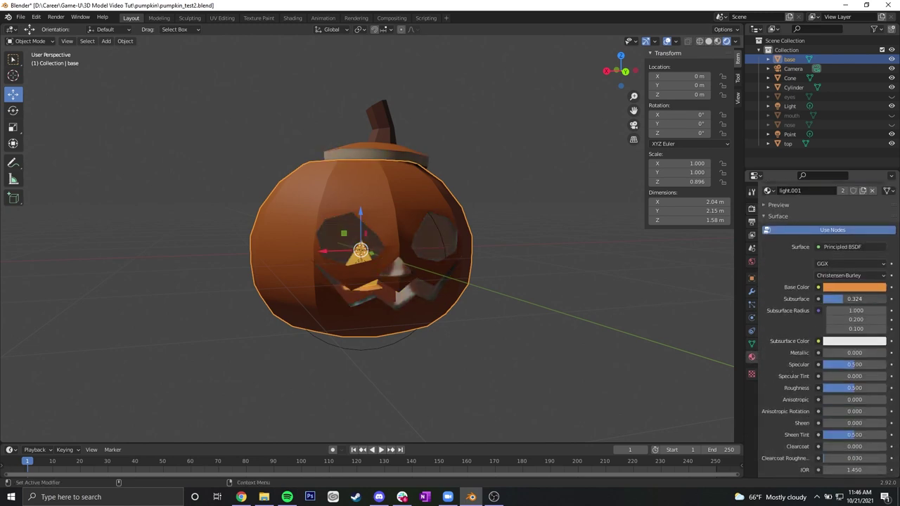
drag(830, 299, 844, 301)
middle_drag(526, 238, 538, 253)
scroll(575, 275, up, 1)
middle_drag(717, 329, 683, 317)
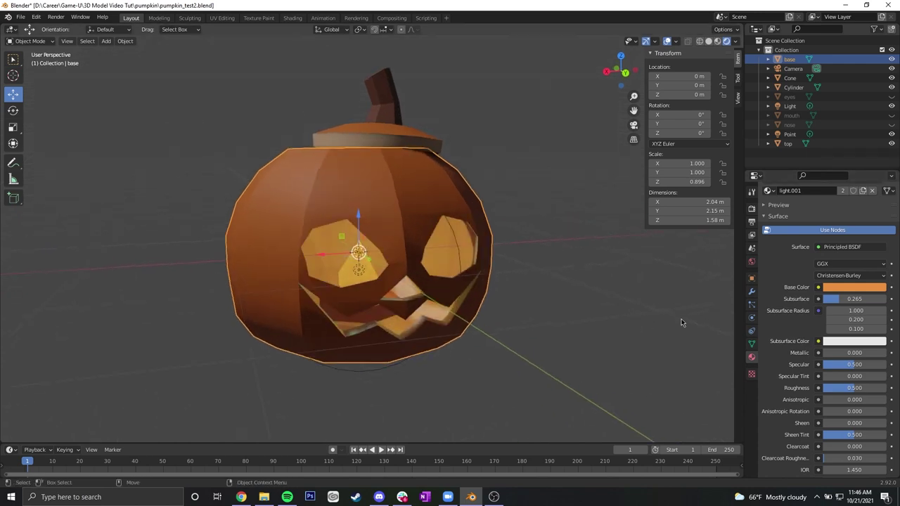
- Give the light.001 material a reddish-orange subsurface color and raise its subsurface to about 0.404
click(843, 342)
click(831, 273)
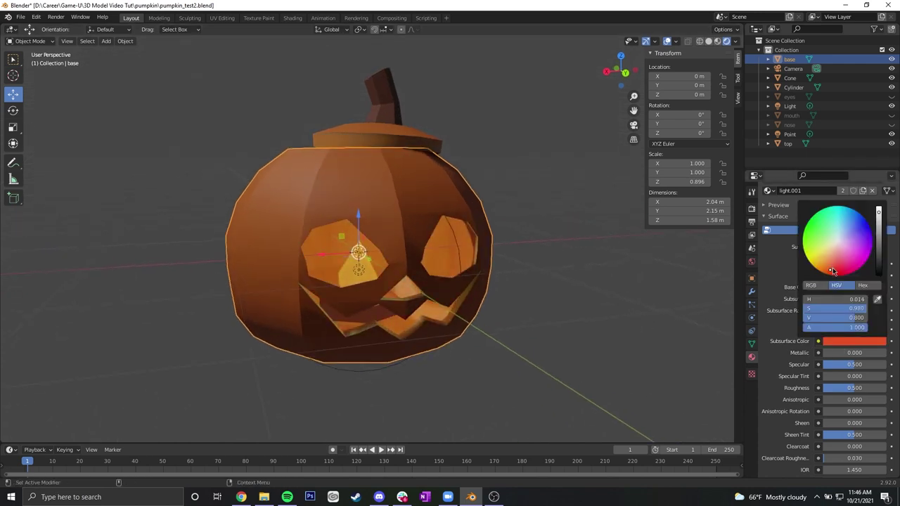
mouse_move(851, 299)
mouse_down()
mouse_move(873, 303)
mouse_move(865, 304)
mouse_up()
click(391, 137)
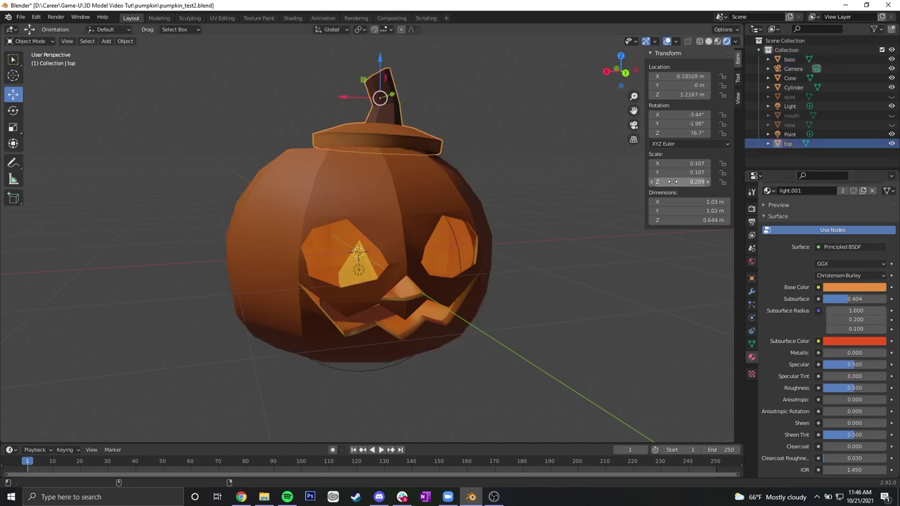
click(517, 186)
middle_drag(520, 190, 555, 310)
- Add a spot light and place it above and beside the pumpkin at about X -1.6 m, Z 2.47 m
click(106, 41)
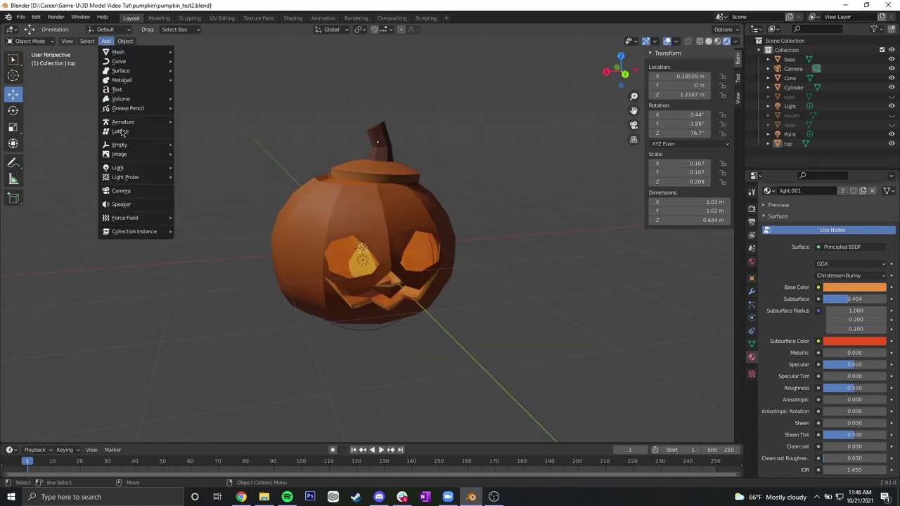
mouse_move(166, 170)
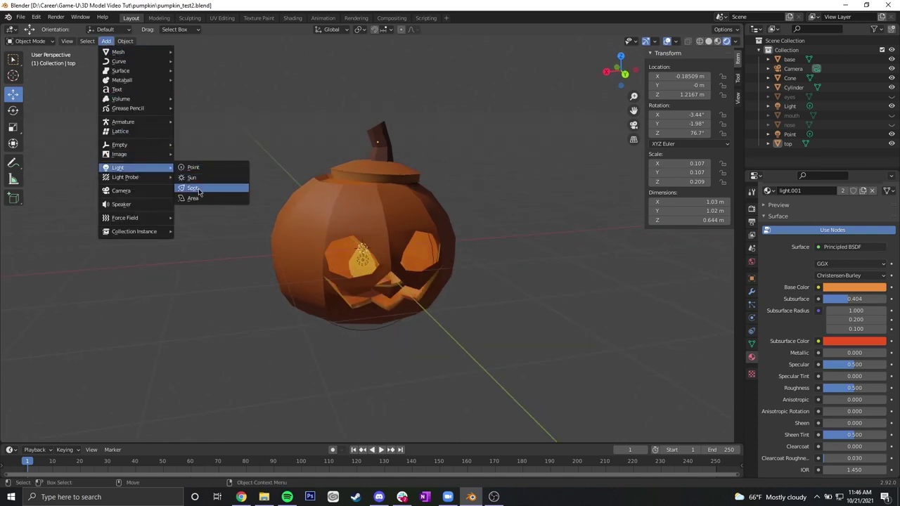
click(194, 188)
drag(345, 233, 245, 21)
scroll(482, 319, down, 2)
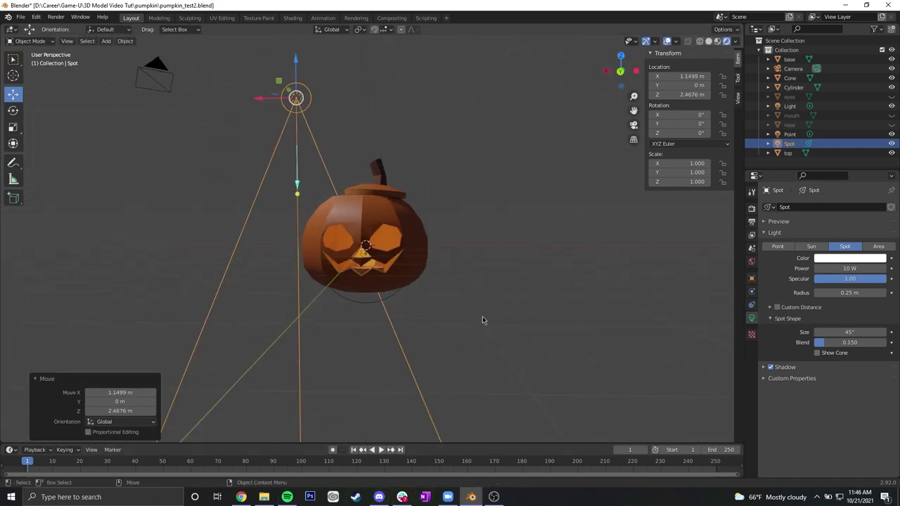
alt+drag(483, 319, 502, 322)
key(e)
key(w)
drag(273, 95, 510, 97)
- Aim the spot light at the pumpkin with rotation about -21°, -38.5°, -2.64° and shift it to about Y 1.17 m
key(e)
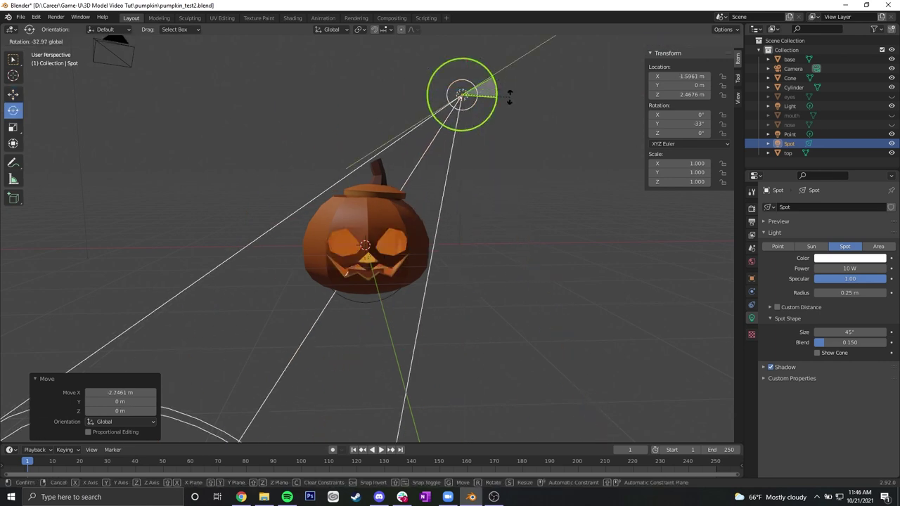
alt+drag(508, 166, 453, 181)
key(w)
drag(416, 151, 369, 165)
key(shift+space)
key(r)
middle_drag(369, 164, 484, 88)
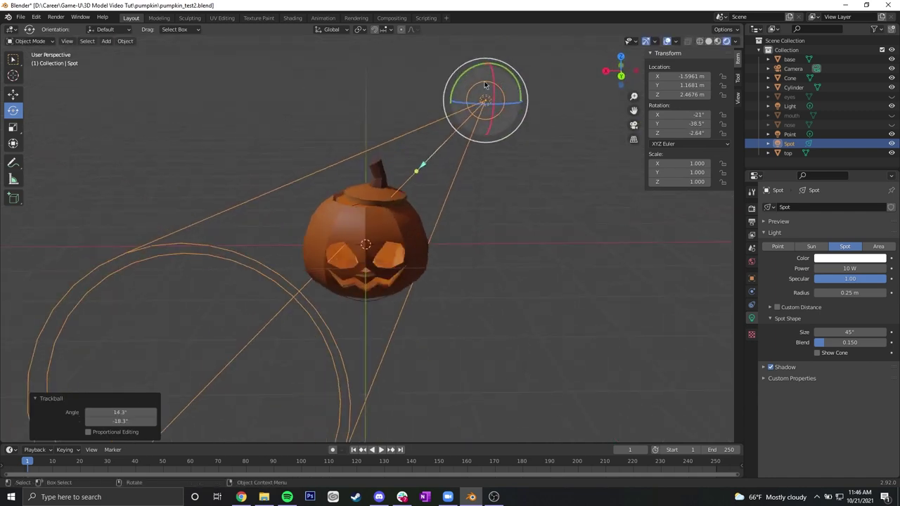
- Move the spot light farther up and away from the pumpkin, to about X -3.09 m, Z 3.36 m
key(shift+space)
key(g)
drag(484, 92, 612, 15)
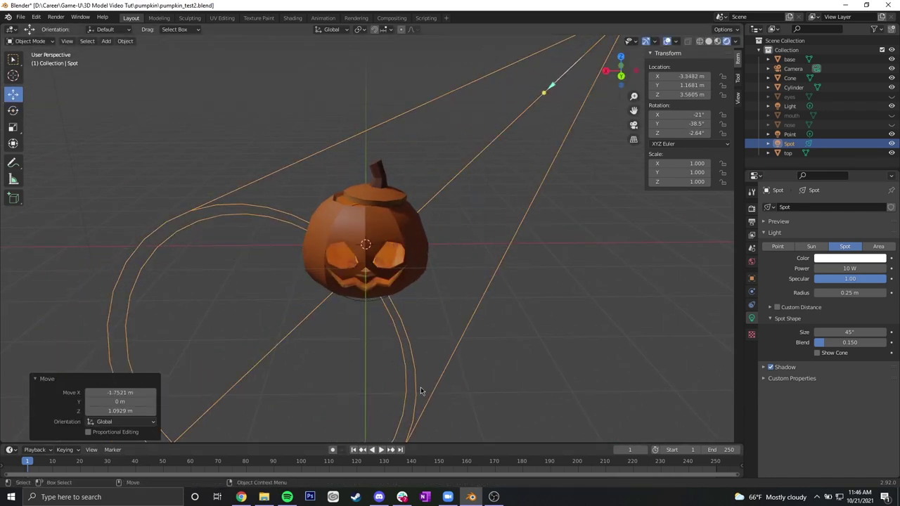
scroll(490, 223, down, 4)
mouse_move(464, 128)
mouse_down()
mouse_move(477, 112)
mouse_move(454, 131)
mouse_up()
scroll(463, 265, down, 2)
scroll(463, 265, up, 5)
click(483, 266)
middle_drag(483, 266, 534, 276)
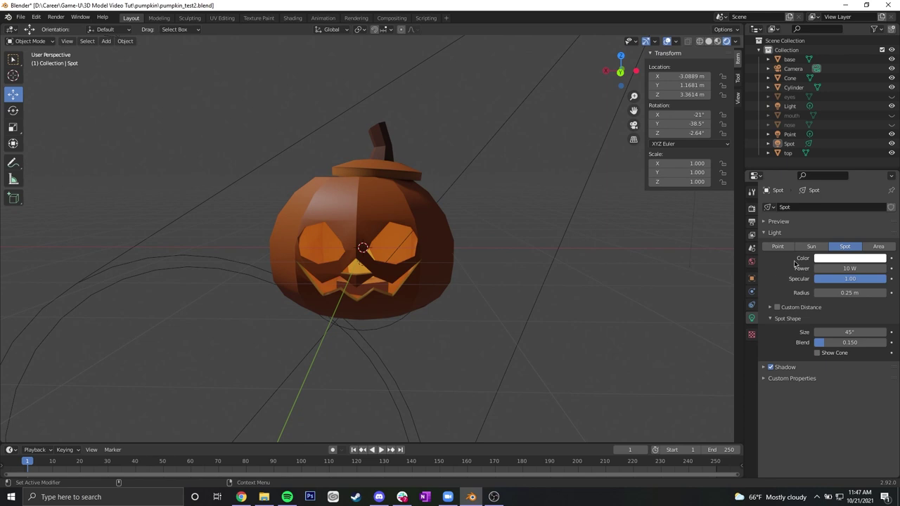
- Tint the spot light a pale reddish orange and raise its power to about 126.5 W
click(828, 259)
drag(837, 181, 833, 181)
drag(830, 270, 872, 268)
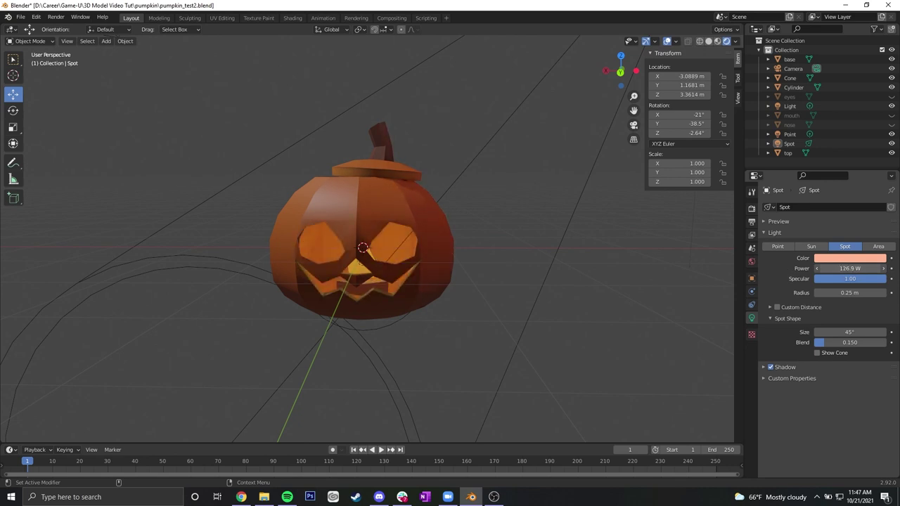
middle_drag(492, 239, 593, 285)
middle_drag(505, 184, 516, 232)
- Widen the spot light's cone to about 74.6° and soften its edge with a blend of about 0.919
drag(850, 332, 883, 345)
scroll(524, 267, down, 3)
middle_drag(528, 275, 450, 254)
scroll(450, 254, up, 4)
middle_drag(483, 294, 525, 266)
scroll(559, 204, up, 1)
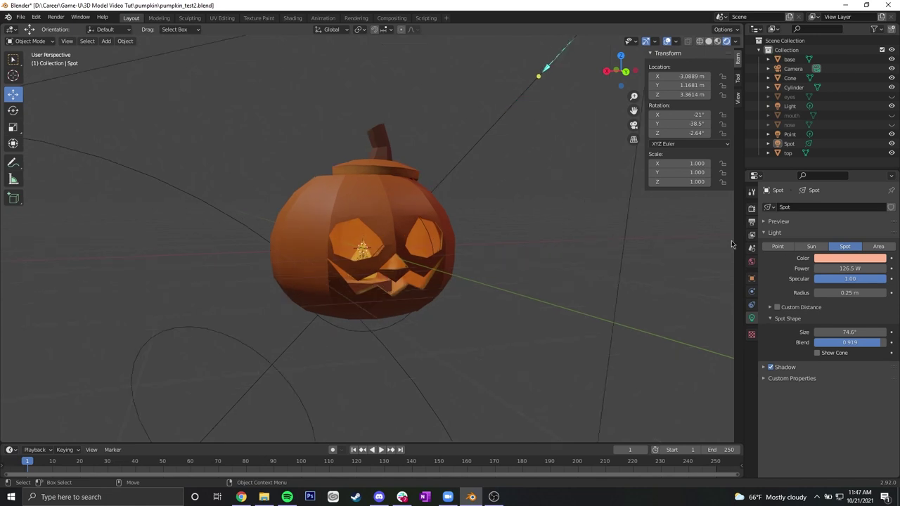
- Look through the render, output, view layer and scene properties
click(752, 191)
click(752, 209)
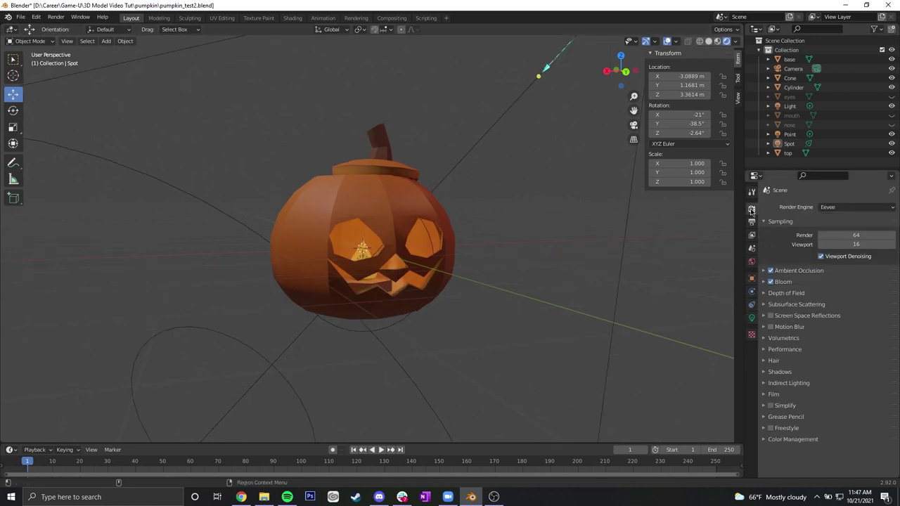
click(752, 222)
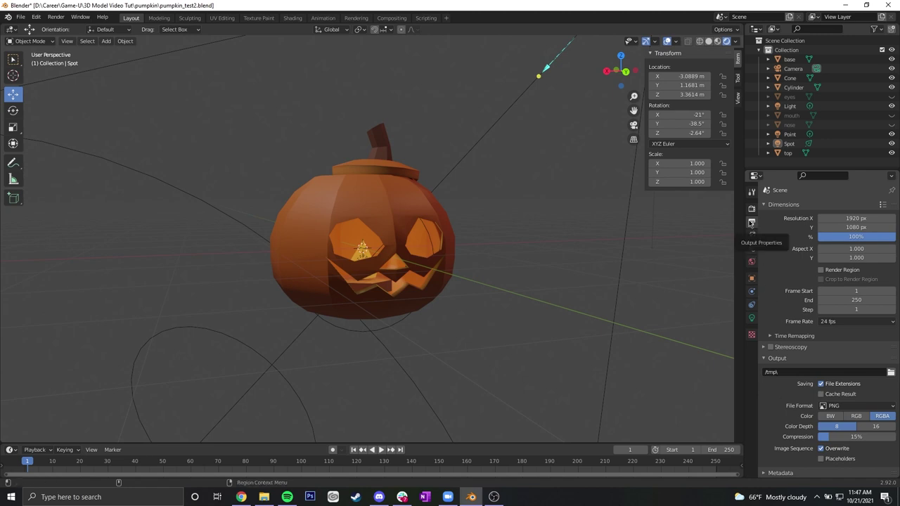
scroll(778, 320, down, 1)
scroll(779, 339, up, 1)
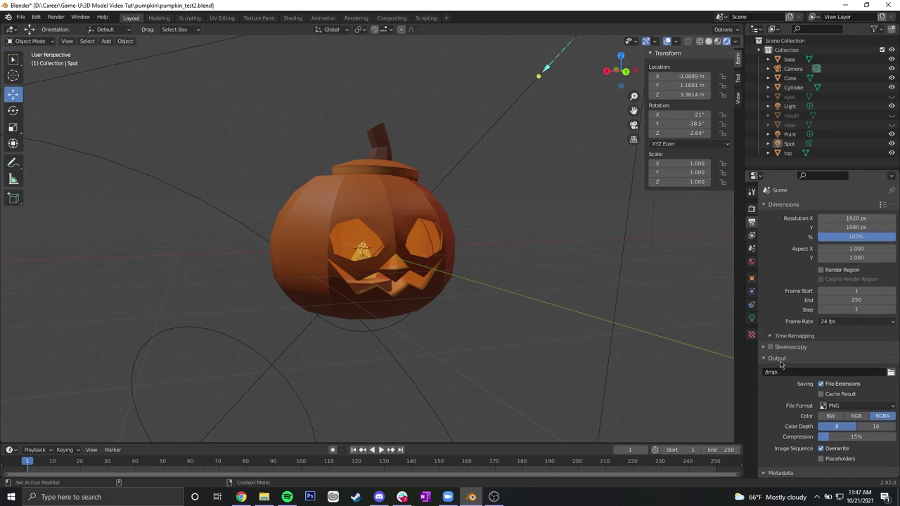
click(778, 359)
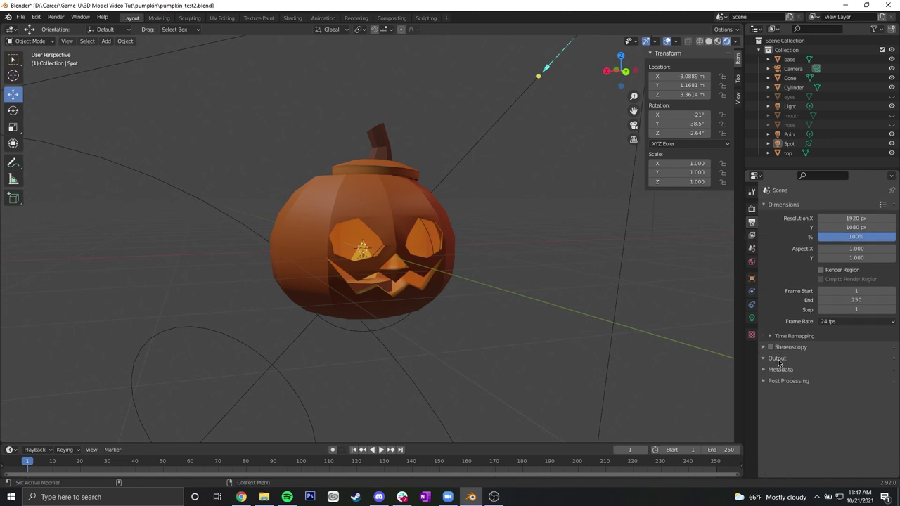
click(752, 237)
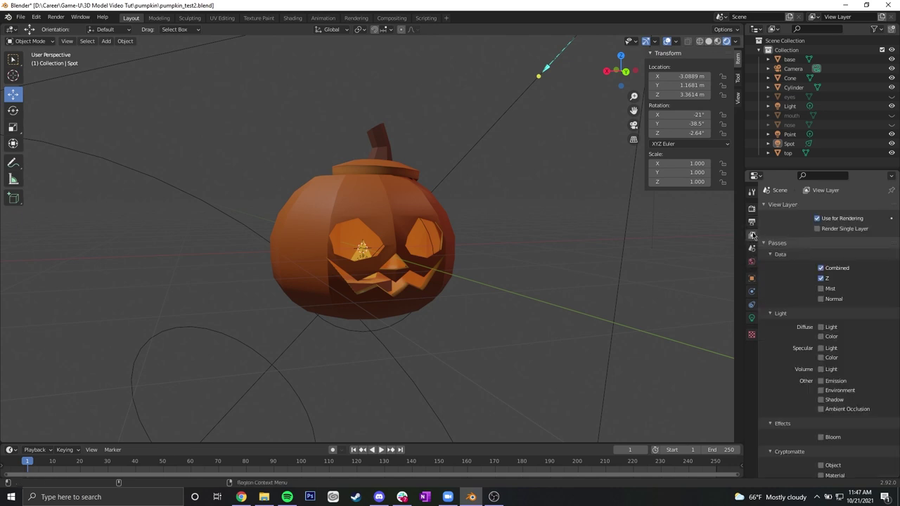
click(774, 243)
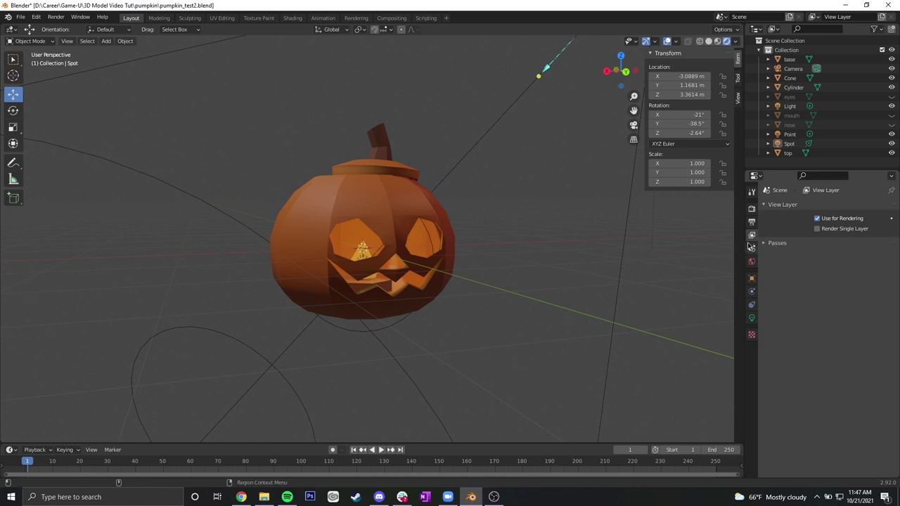
click(751, 248)
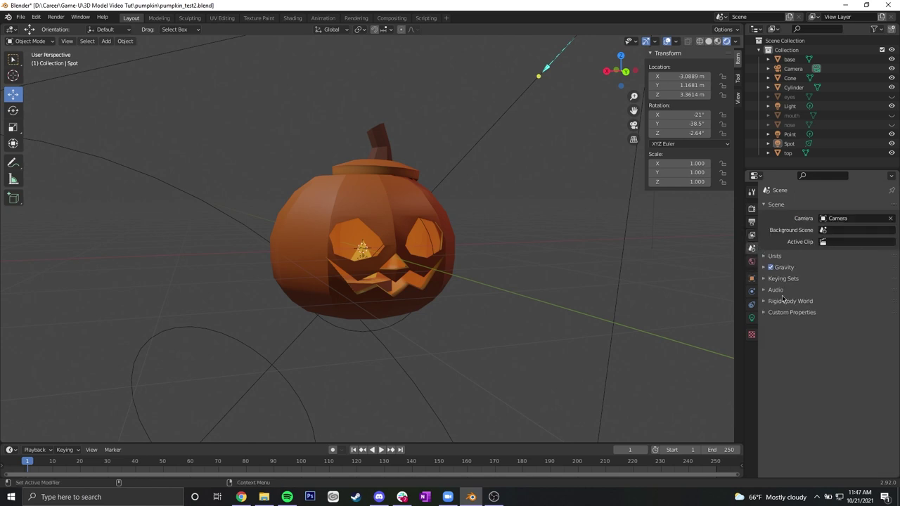
- Set the world background to a dark purple with about hue 0.735, saturation 0.481 and value 0.031
click(751, 261)
click(844, 271)
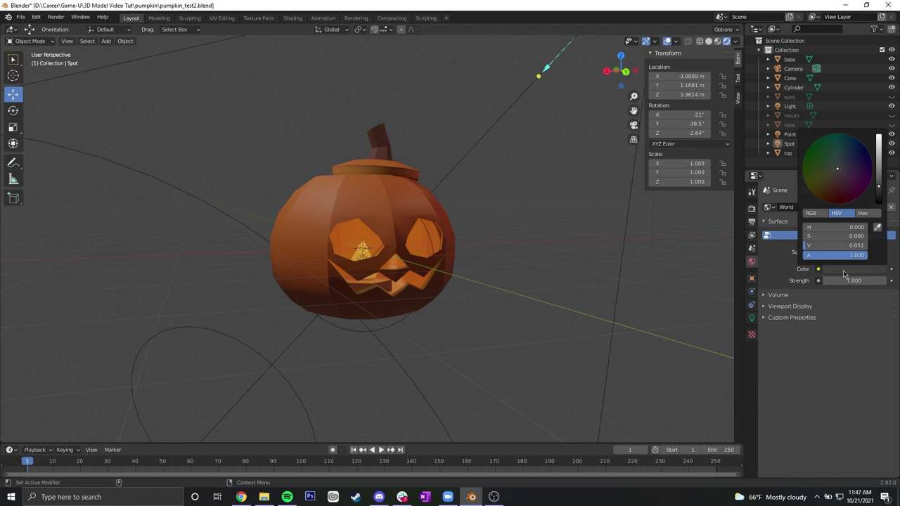
mouse_move(860, 169)
mouse_down()
mouse_move(848, 182)
mouse_move(847, 157)
mouse_up()
drag(880, 186, 853, 166)
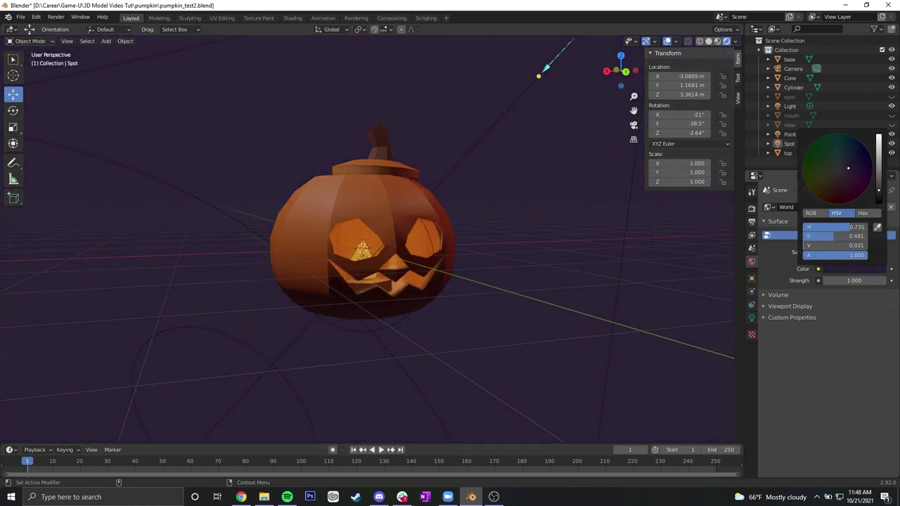
- Add an area light and move it out beside the pumpkin to about X 1.61 m
scroll(540, 233, up, 1)
scroll(540, 233, down, 7)
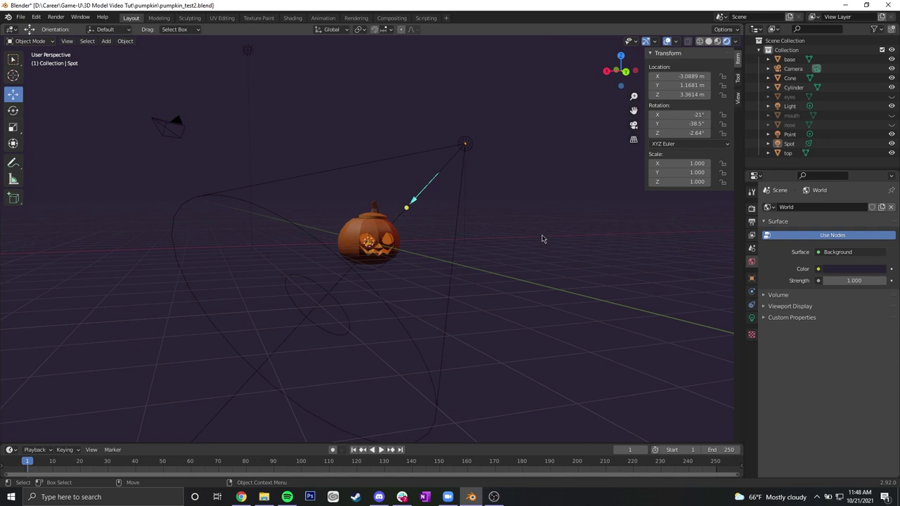
scroll(543, 239, up, 6)
middle_drag(543, 245, 520, 222)
scroll(534, 279, down, 2)
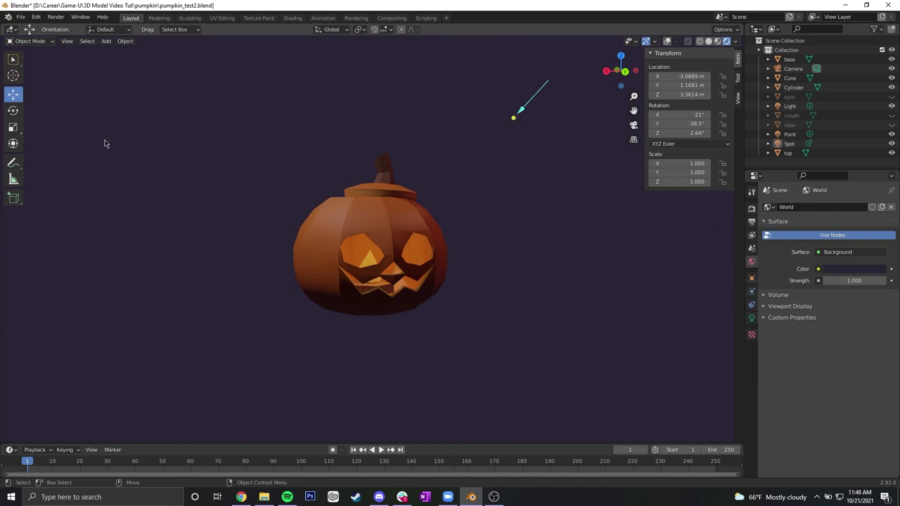
click(106, 41)
mouse_move(115, 54)
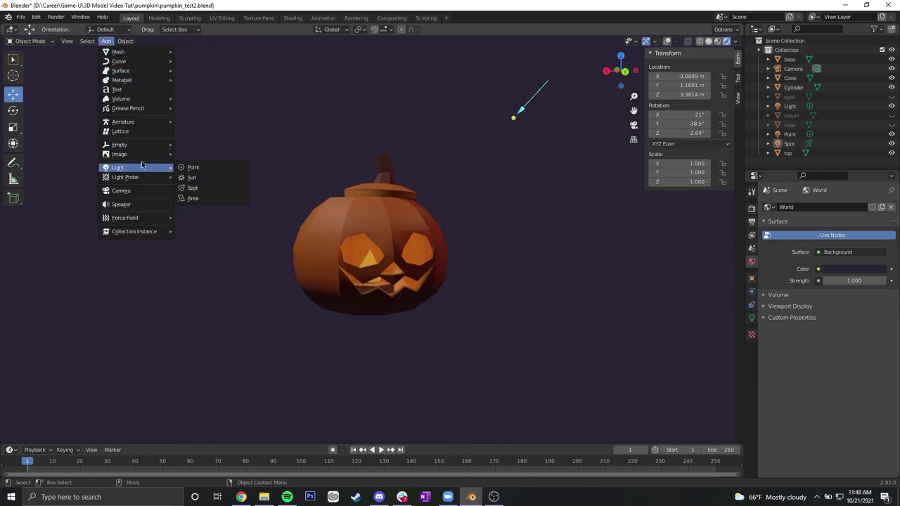
click(209, 199)
key(r)
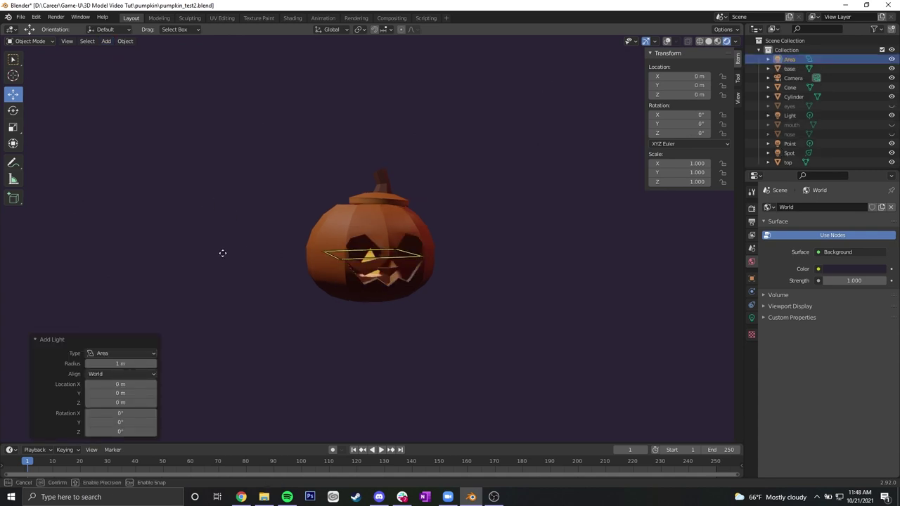
drag(307, 255, 236, 258)
click(666, 42)
- Rotate the area light toward the pumpkin, to about -158°, 73.3°, -153°
key(r)
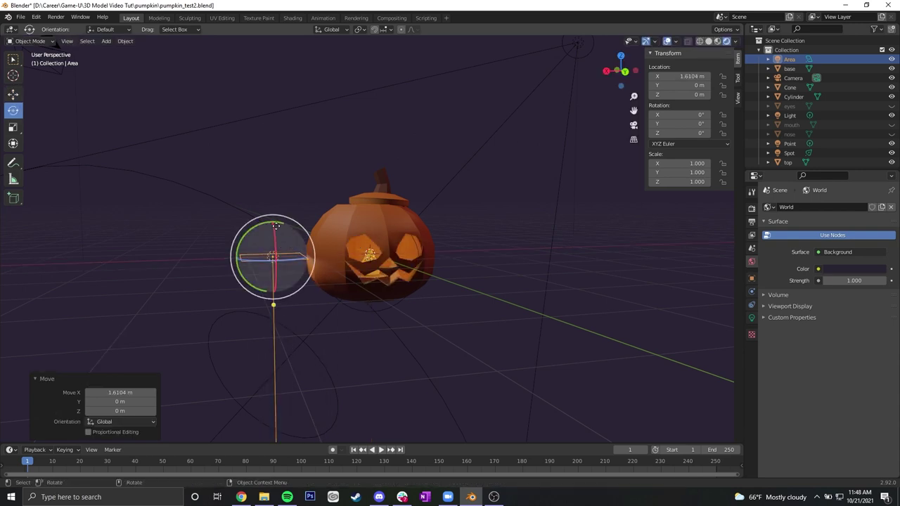
drag(280, 226, 300, 247)
click(283, 235)
key(r)
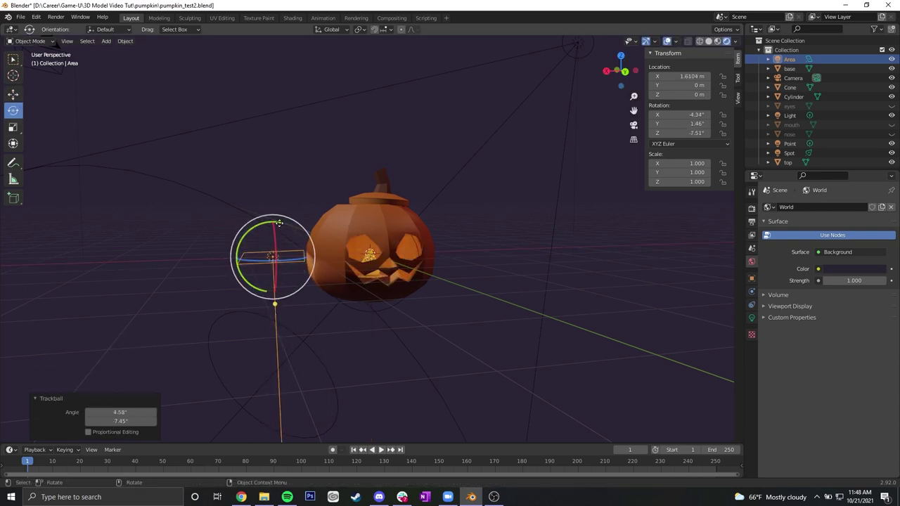
drag(191, 264, 192, 268)
middle_drag(362, 300, 346, 331)
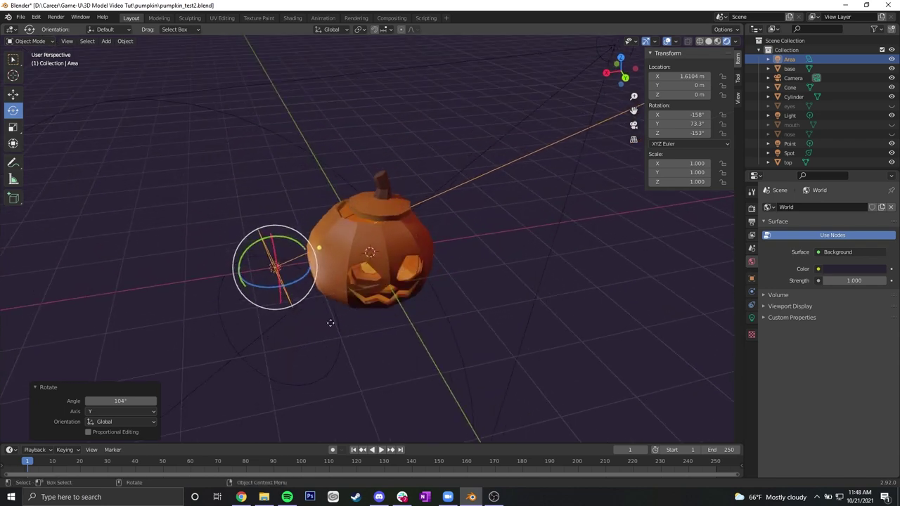
- Move the area light forward to about Y 2.02 m and turn it about Z to roughly -123°
key(g)
drag(279, 292, 298, 373)
middle_drag(457, 367, 448, 340)
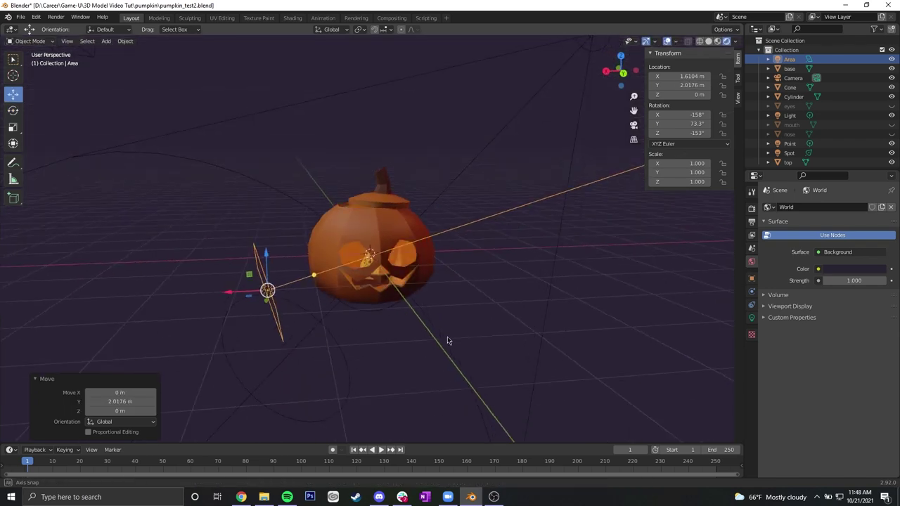
key(e)
drag(281, 301, 475, 321)
middle_drag(475, 322, 446, 339)
- Reposition the area light to about X 2.14 m, Y 1.38 m, Z -0.35 m and scale it to about 2.08
key(g)
drag(449, 318, 404, 325)
click(404, 324)
middle_drag(404, 325, 221, 267)
drag(225, 260, 199, 262)
alt+drag(294, 286, 348, 268)
key(r)
drag(250, 270, 290, 258)
middle_drag(351, 304, 415, 315)
- Tint the area light pale pink and raise its power to about 55 W
click(752, 318)
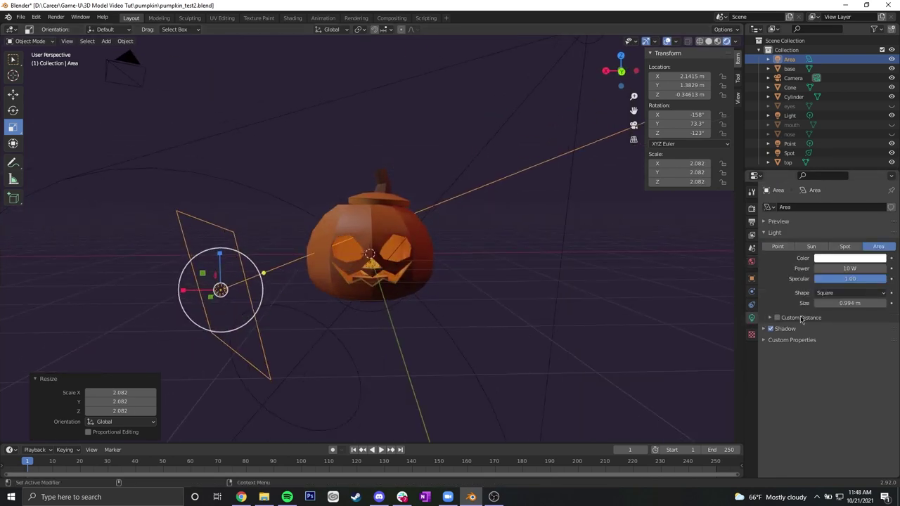
click(830, 259)
click(851, 150)
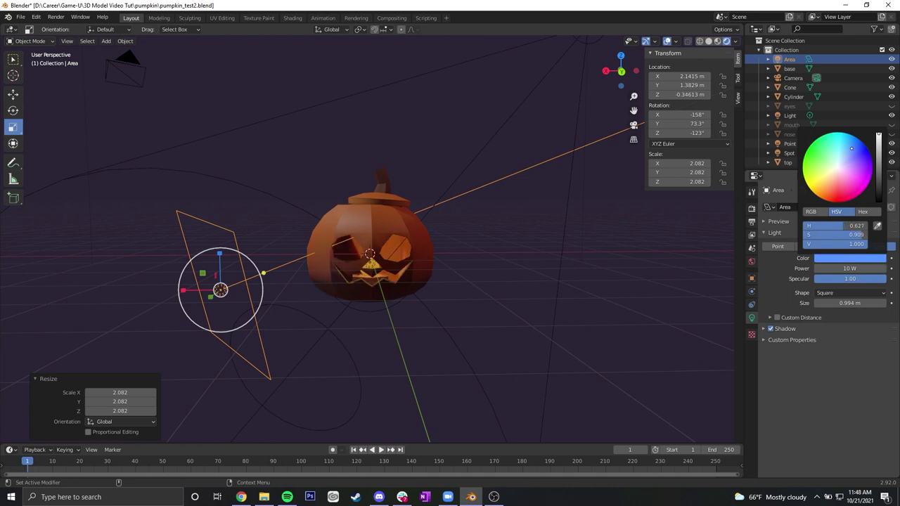
drag(866, 163, 857, 164)
drag(850, 268, 872, 268)
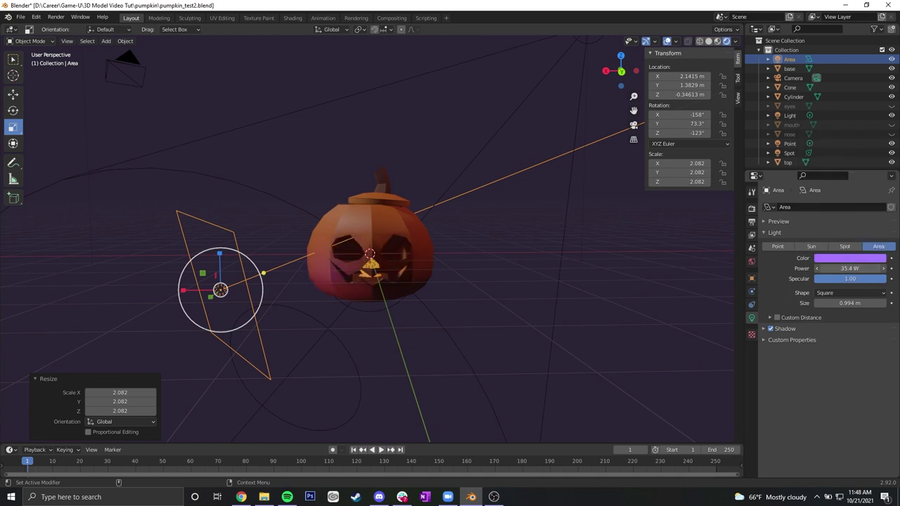
click(830, 259)
mouse_move(847, 169)
mouse_down()
mouse_move(849, 181)
mouse_move(846, 169)
mouse_move(839, 182)
mouse_up()
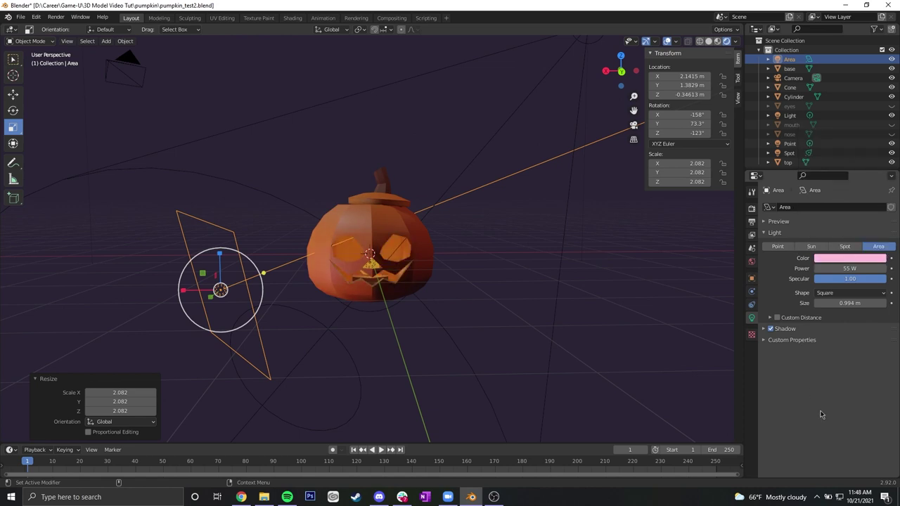
- Move the area light forward and up to about X 2.22 m, Y 2.57 m, Z 0.33 m
alt+drag(348, 301, 334, 319)
key(w)
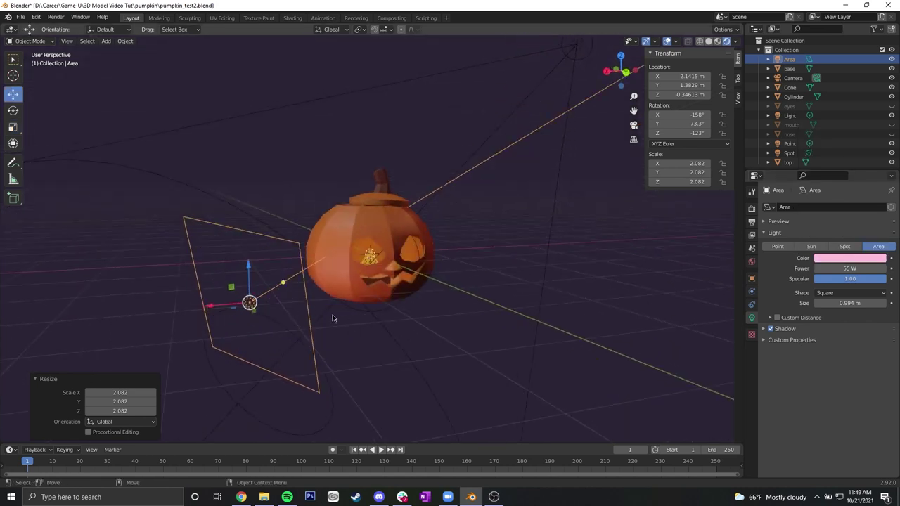
mouse_move(220, 307)
mouse_down()
mouse_move(117, 307)
mouse_move(235, 305)
mouse_up()
middle_drag(234, 305, 370, 363)
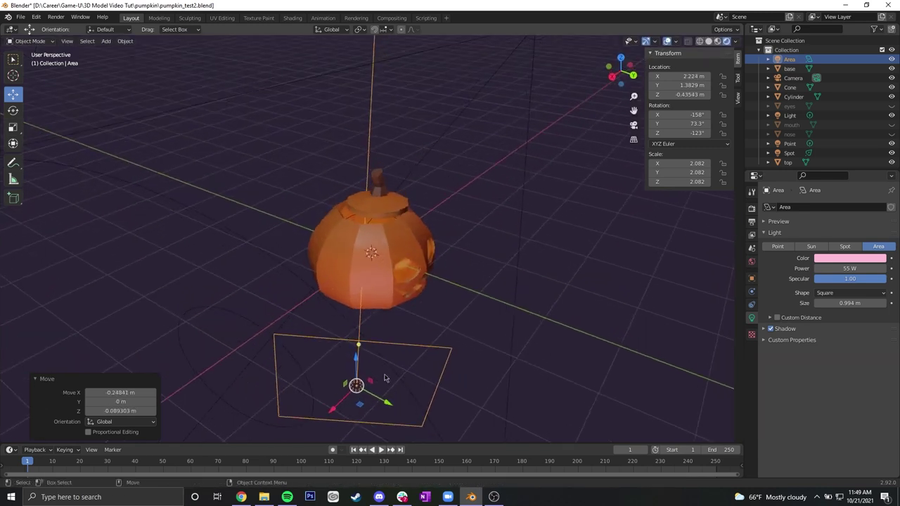
drag(372, 384, 467, 374)
middle_drag(565, 371, 518, 346)
- Rotate the area light to about -175°, 86.8°, -134° and adjust its size to about 1.03 m
key(e)
mouse_move(203, 235)
mouse_down()
mouse_move(215, 232)
mouse_move(213, 241)
mouse_up()
middle_drag(212, 241, 263, 230)
drag(274, 205, 281, 191)
middle_drag(327, 235, 398, 286)
- Lower the area light's power to about 45.1 W
click(543, 313)
middle_drag(543, 313, 424, 296)
scroll(536, 271, up, 2)
scroll(492, 296, down, 4)
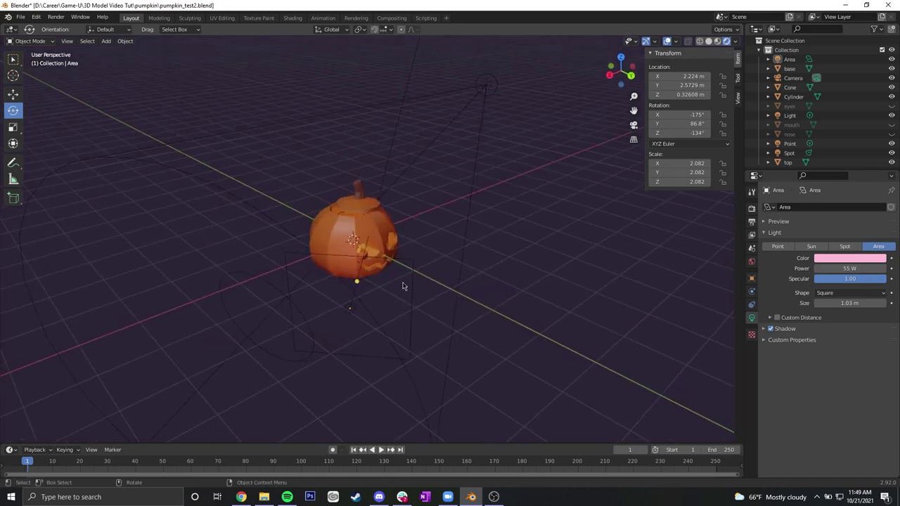
click(408, 272)
middle_drag(581, 316, 822, 272)
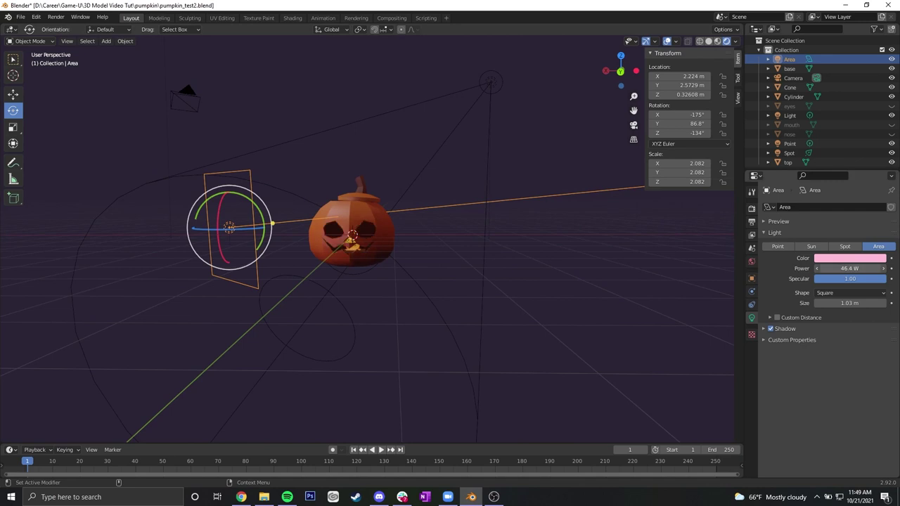
middle_drag(422, 242, 565, 229)
scroll(436, 272, up, 4)
scroll(436, 272, up, 3)
middle_drag(446, 301, 529, 275)
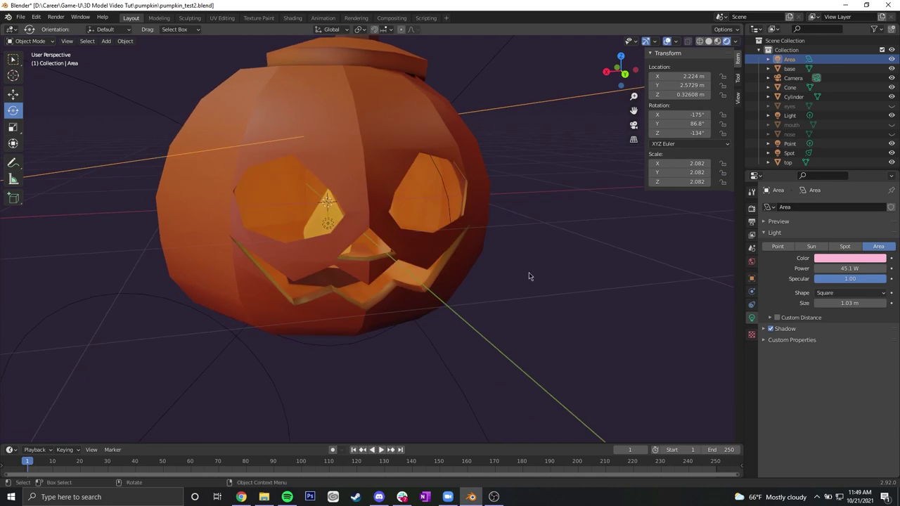
- Select the pumpkin base and examine the subsurface settings of its light.001 material
click(752, 263)
click(451, 145)
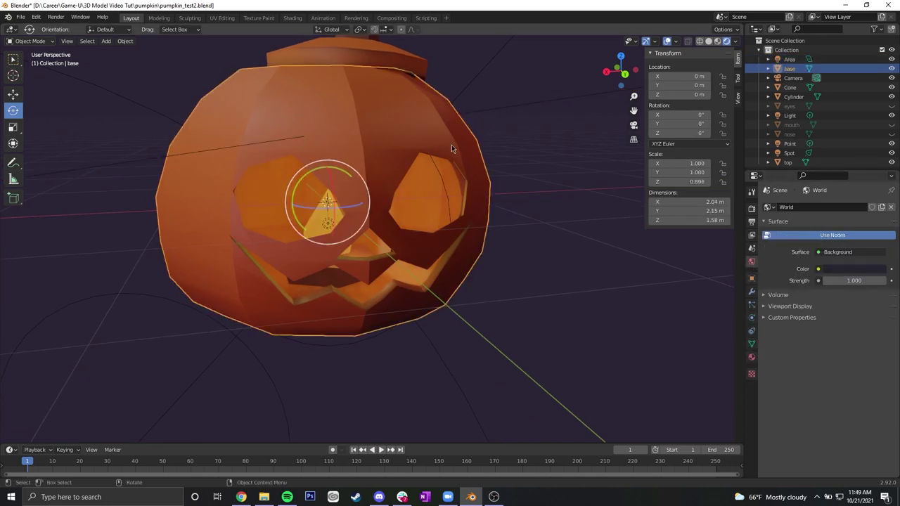
click(752, 357)
click(791, 211)
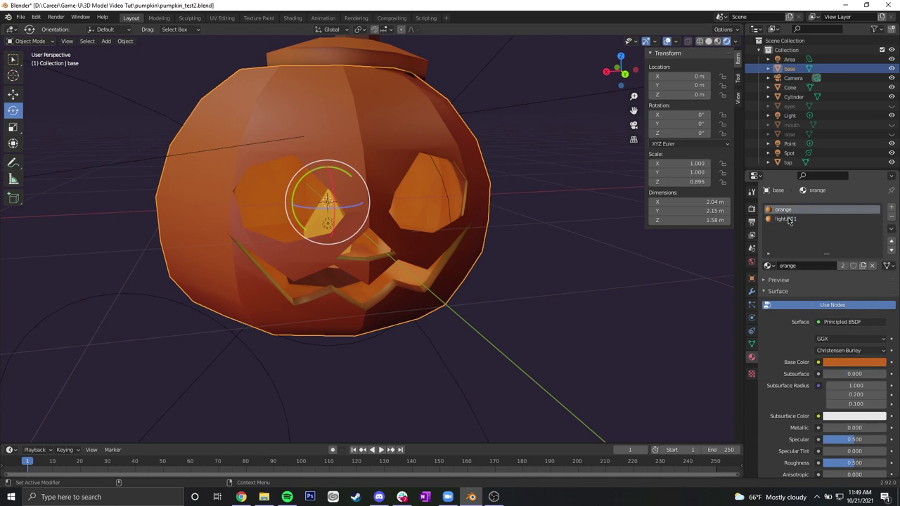
click(790, 220)
scroll(823, 383, down, 3)
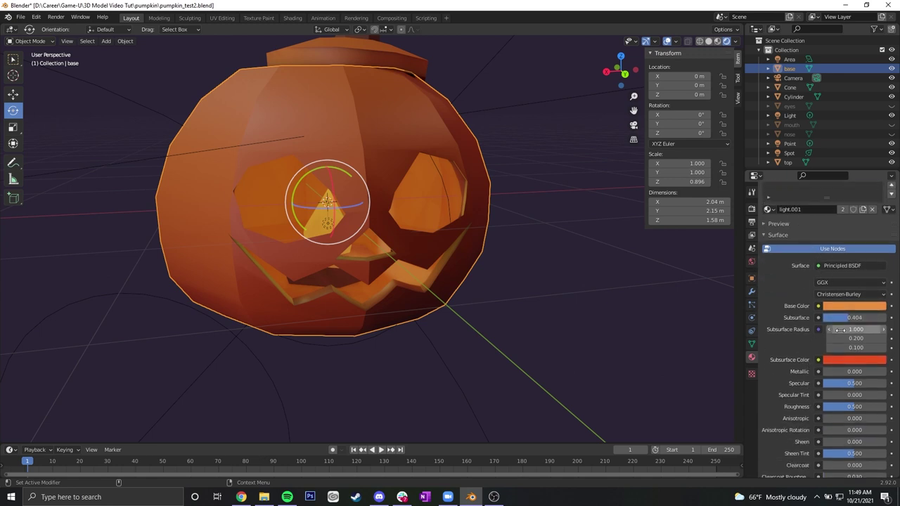
scroll(795, 201, up, 3)
- Give the base's orange material a subsurface of about 0.184 with a light orange subsurface color
click(790, 210)
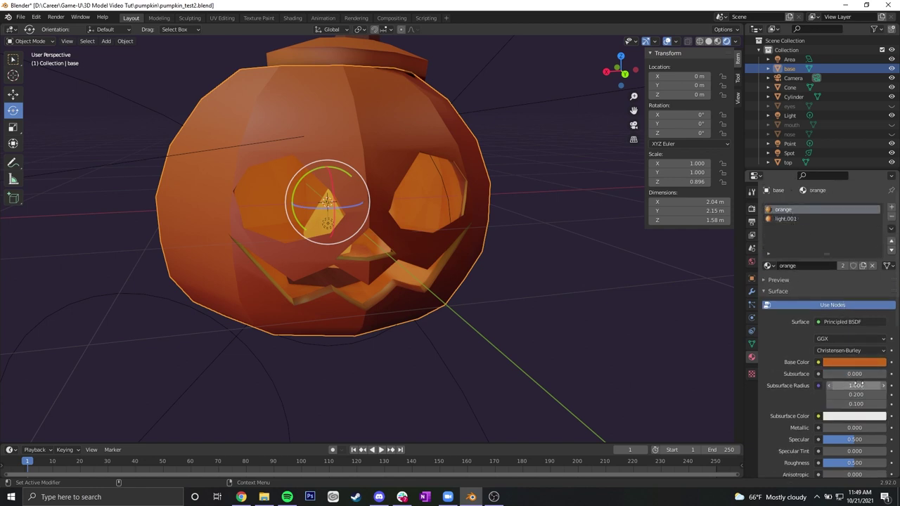
mouse_move(843, 374)
mouse_down()
mouse_move(879, 374)
mouse_move(835, 374)
mouse_move(852, 374)
mouse_up()
click(854, 417)
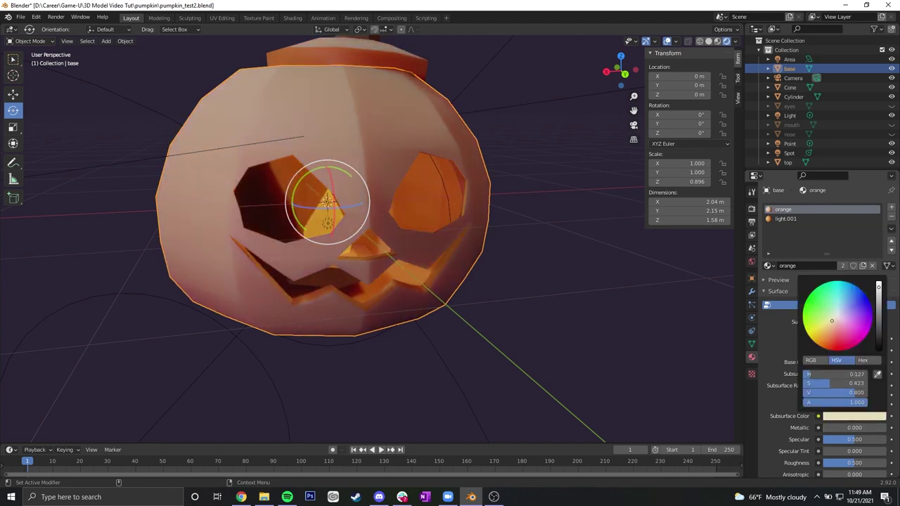
click(821, 343)
mouse_move(822, 344)
mouse_down()
mouse_move(835, 344)
mouse_move(820, 338)
mouse_move(825, 343)
mouse_up()
drag(854, 373, 836, 373)
scroll(544, 287, down, 1)
mouse_move(545, 287)
middle_down()
mouse_move(547, 263)
mouse_move(601, 306)
mouse_move(483, 289)
mouse_move(527, 297)
mouse_move(551, 273)
middle_up()
scroll(601, 306, down, 3)
scroll(483, 290, up, 5)
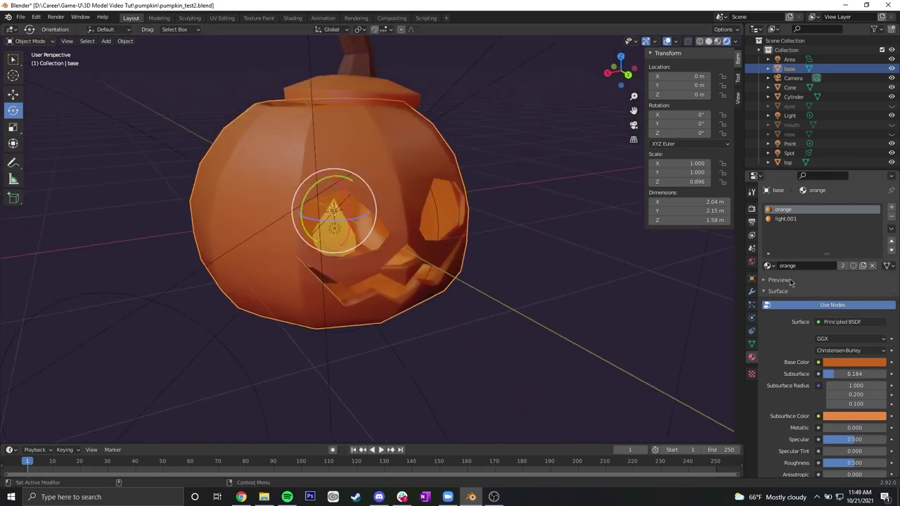
- Set the light.001 material's subsurface to about 0.294 and change its subsurface color to yellowish orange
click(785, 219)
drag(853, 379, 842, 378)
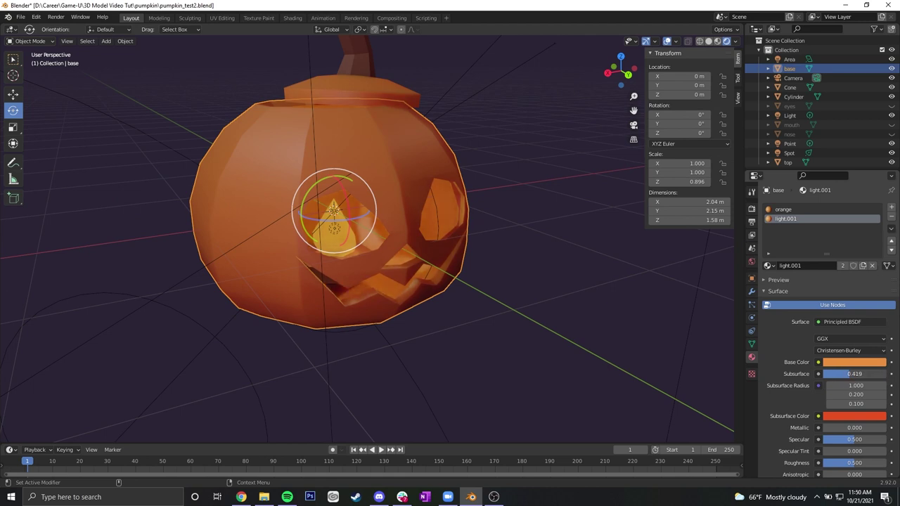
click(864, 418)
drag(828, 340, 816, 337)
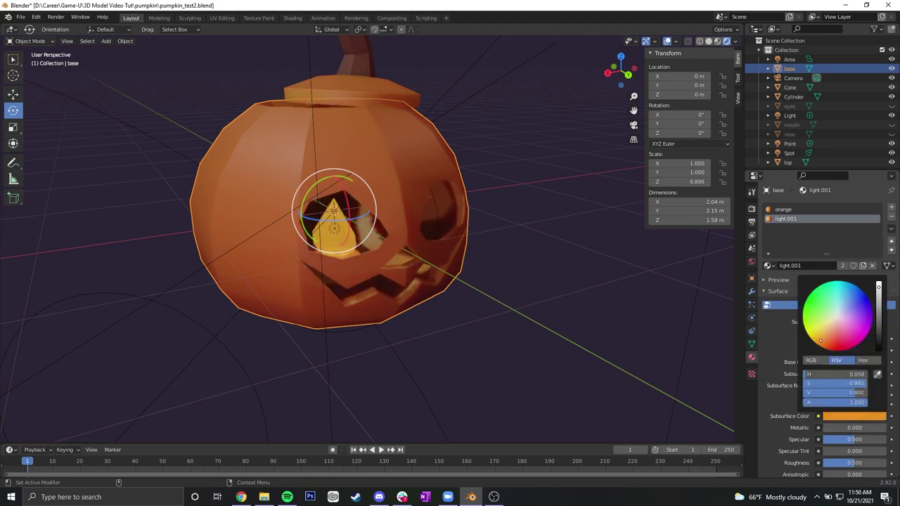
- Deselect the pumpkin and hide the viewport overlays to review the lighting
click(585, 315)
middle_drag(586, 315, 493, 257)
click(668, 40)
middle_drag(555, 197, 471, 248)
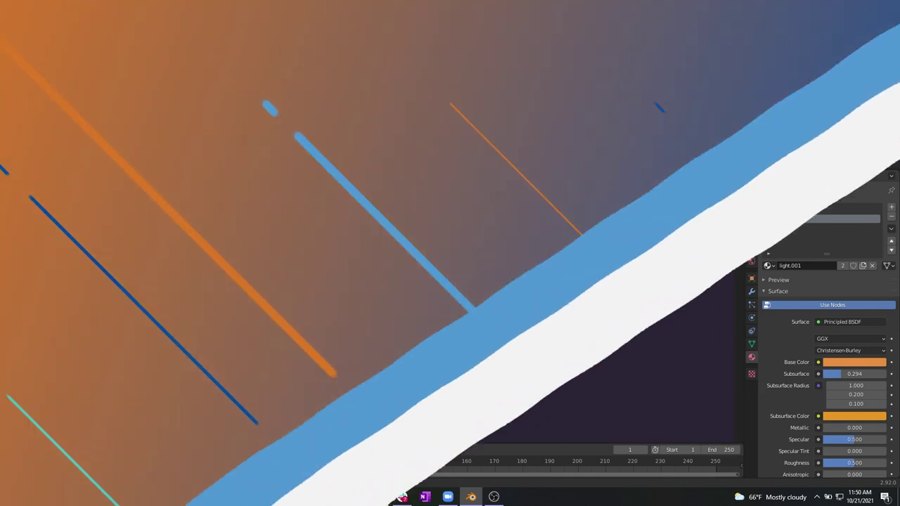